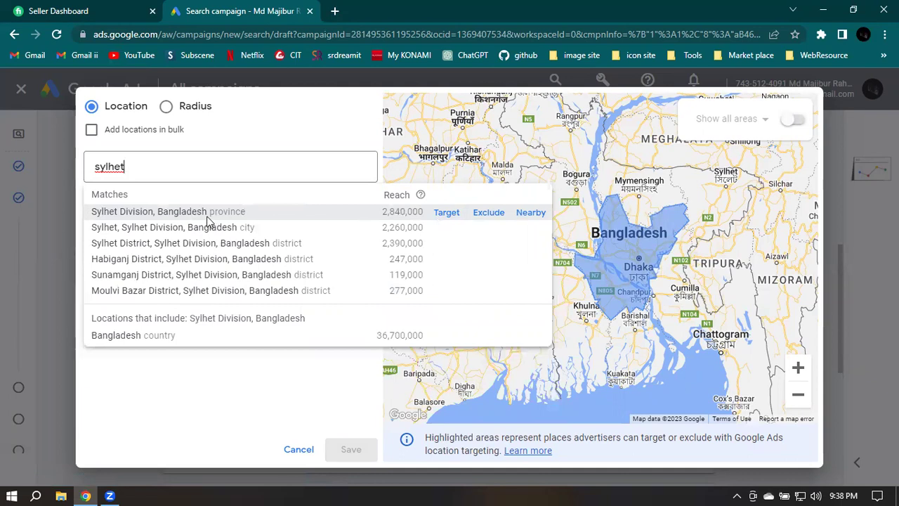
Add Sylhet Division, Bangladesh next to Dhaka Division as a targeted location and close the location search
click(216, 211)
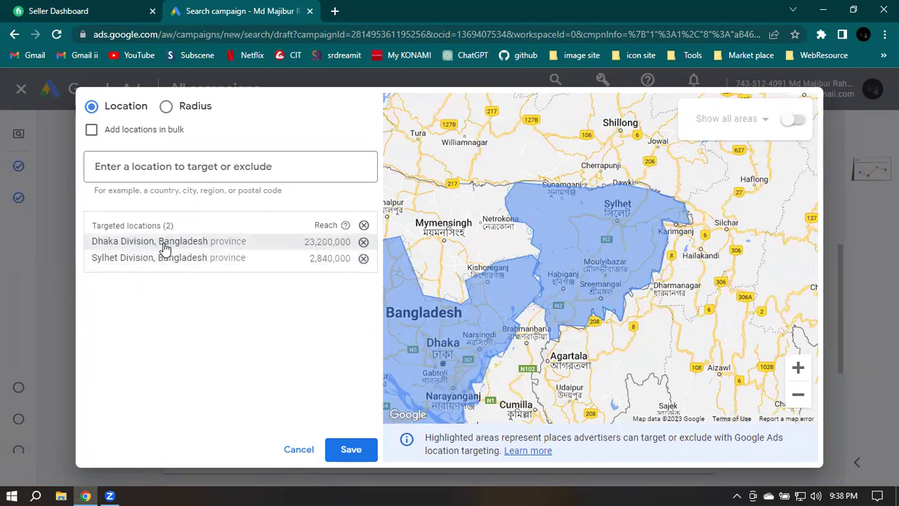
click(91, 129)
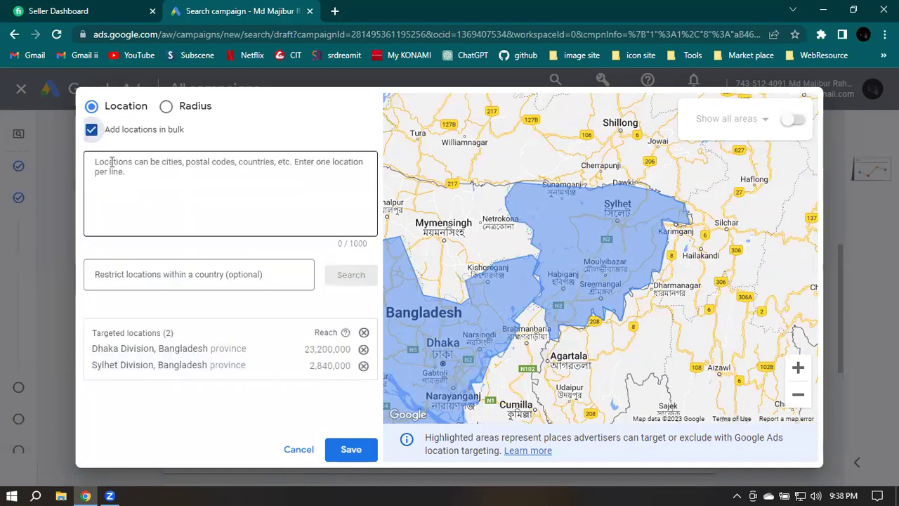
click(142, 163)
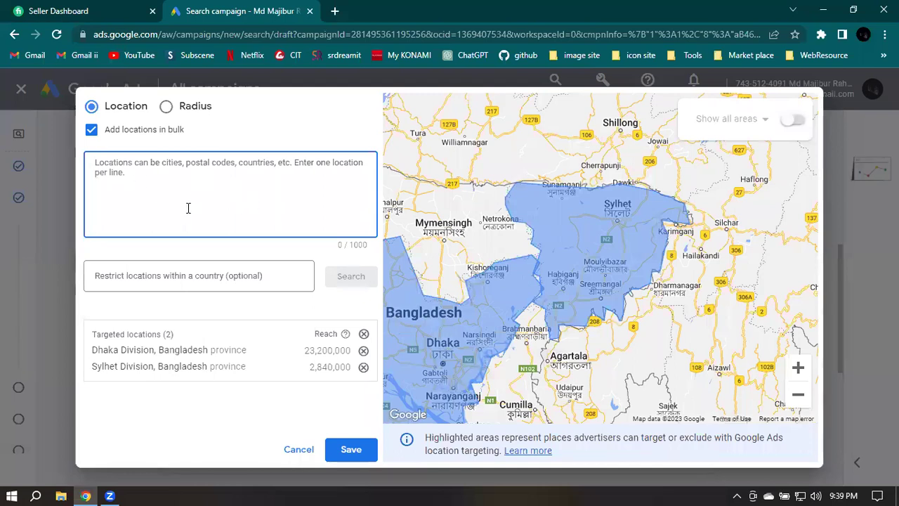
scroll(675, 274, down, 2)
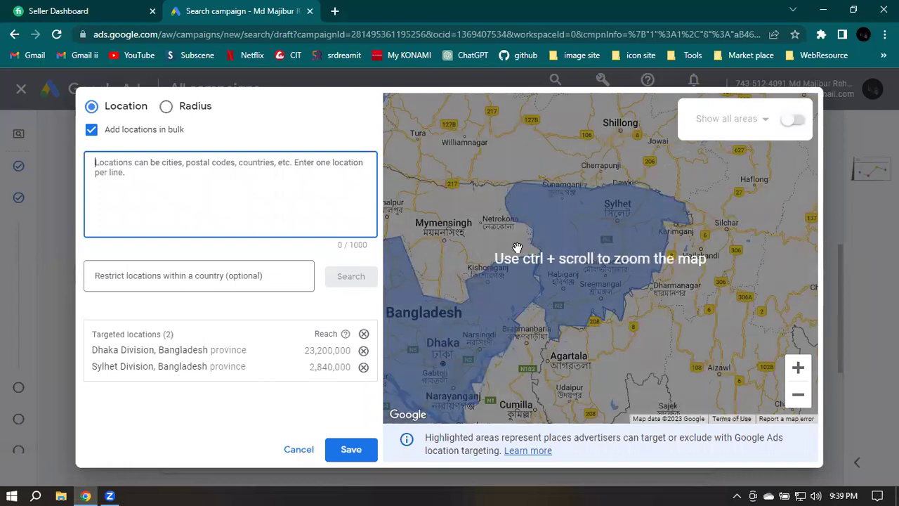
scroll(506, 283, down, 2)
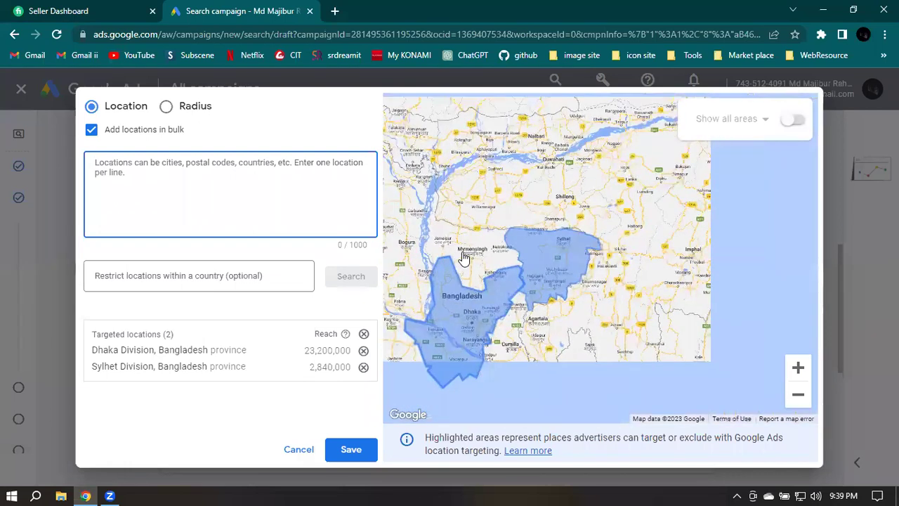
scroll(562, 260, down, 1)
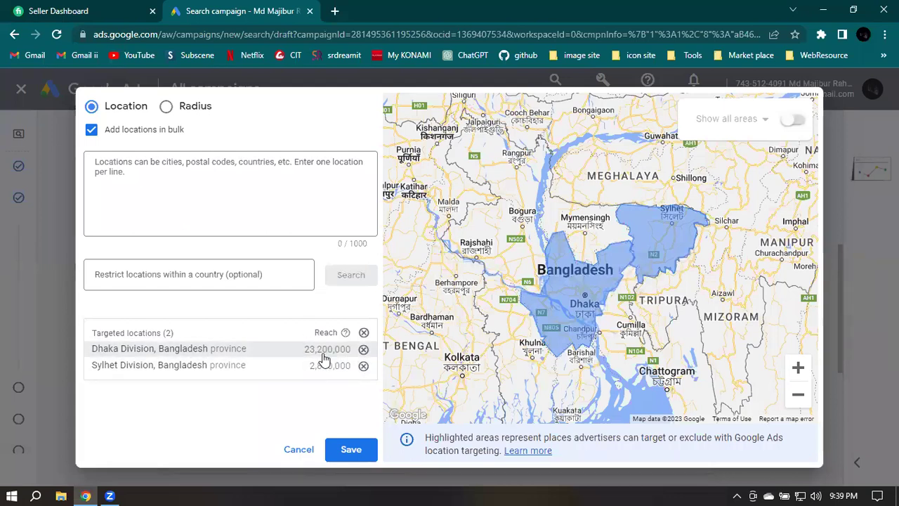
click(89, 133)
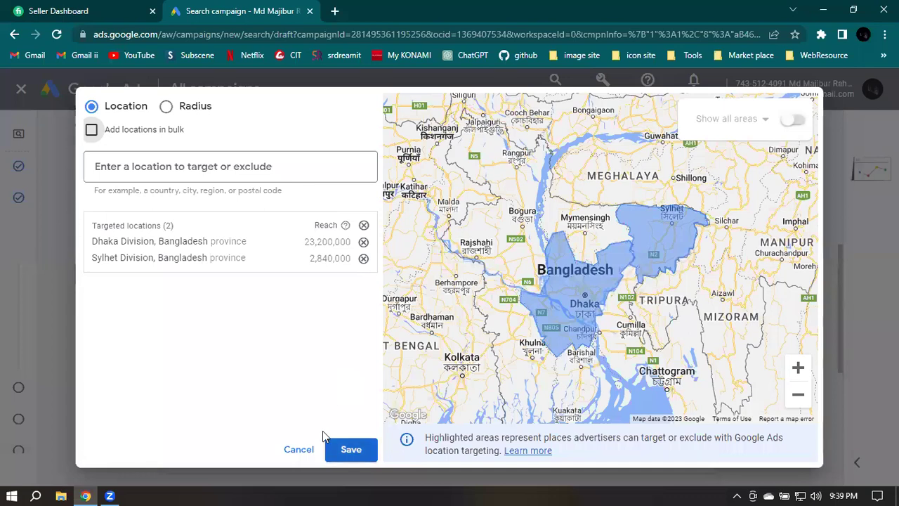
key(Escape)
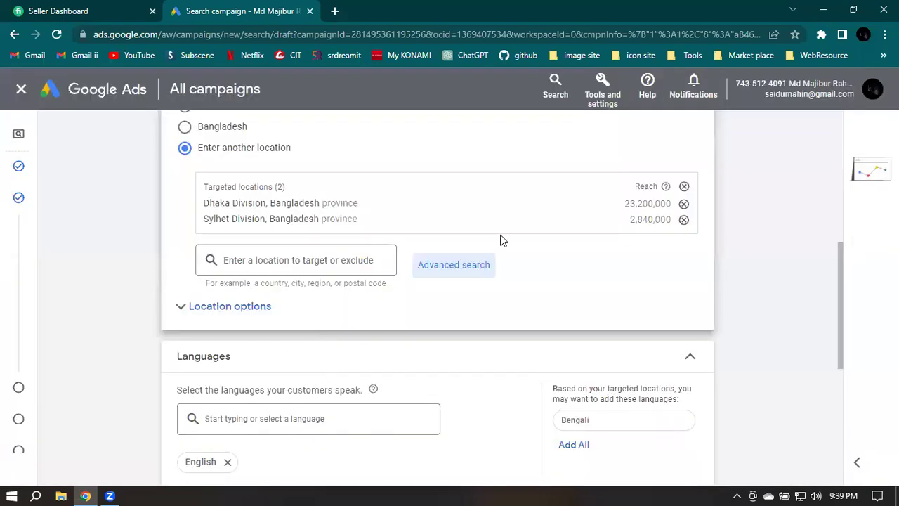
Pick the suggested Bengali chip so the campaign targets English and Bengali speakers
scroll(247, 272, down, 1)
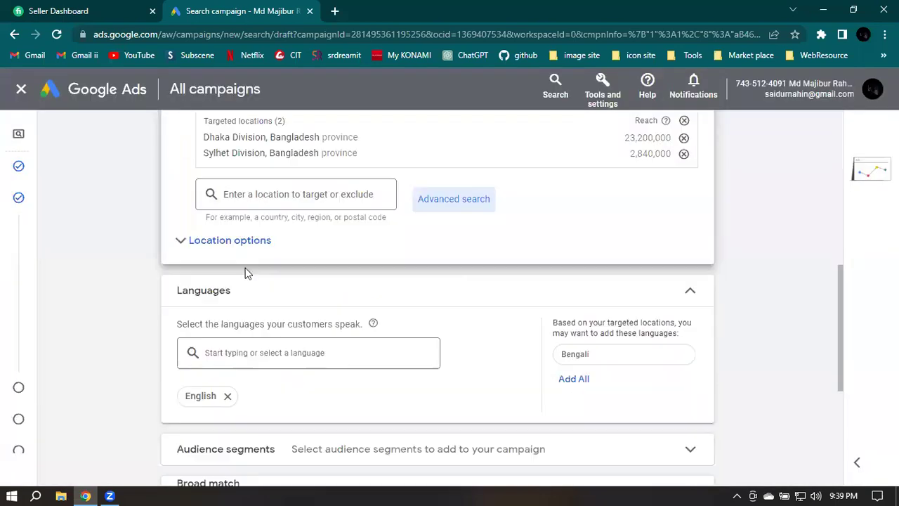
click(188, 243)
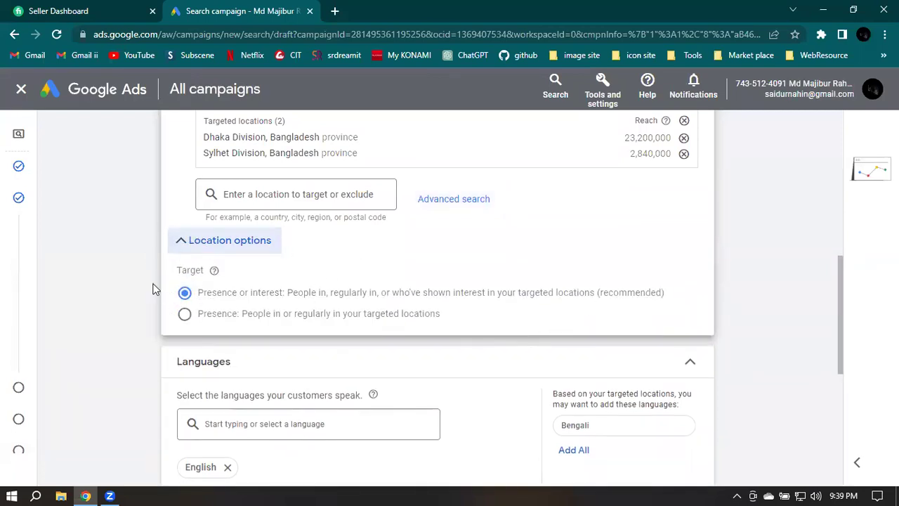
click(182, 245)
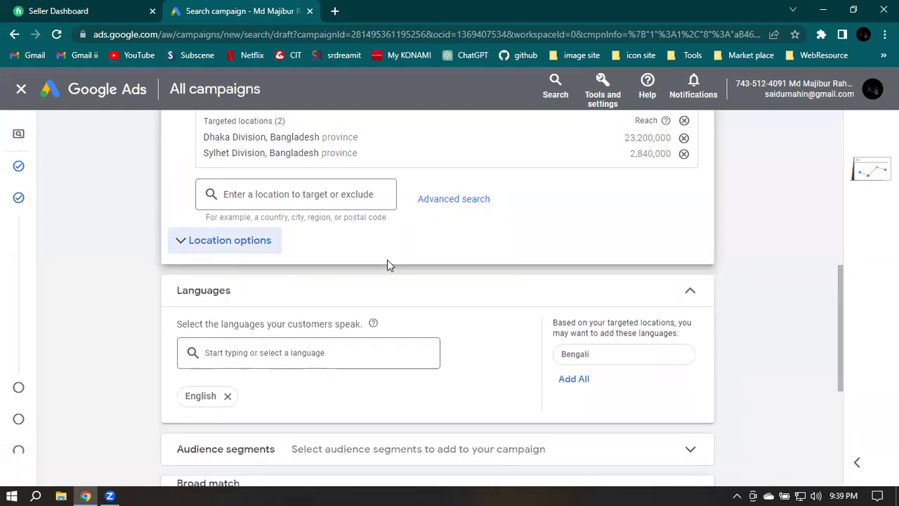
scroll(387, 259, down, 1)
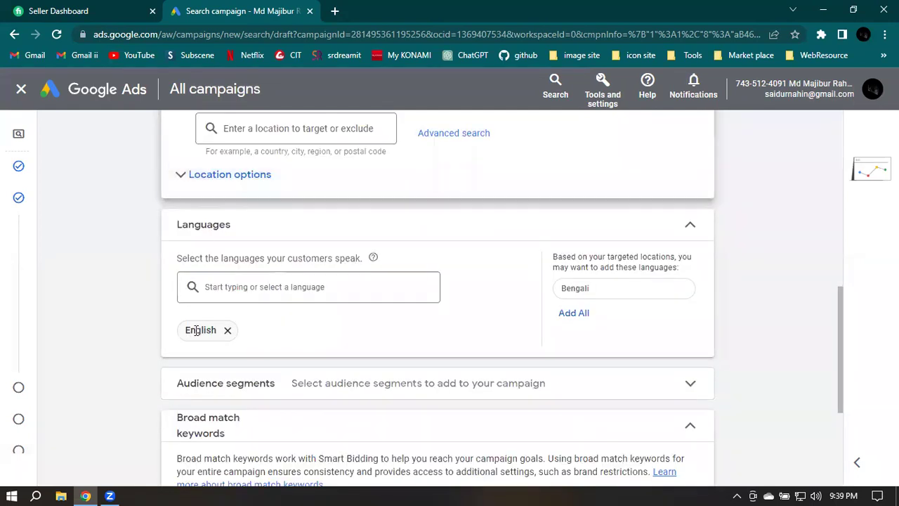
click(583, 290)
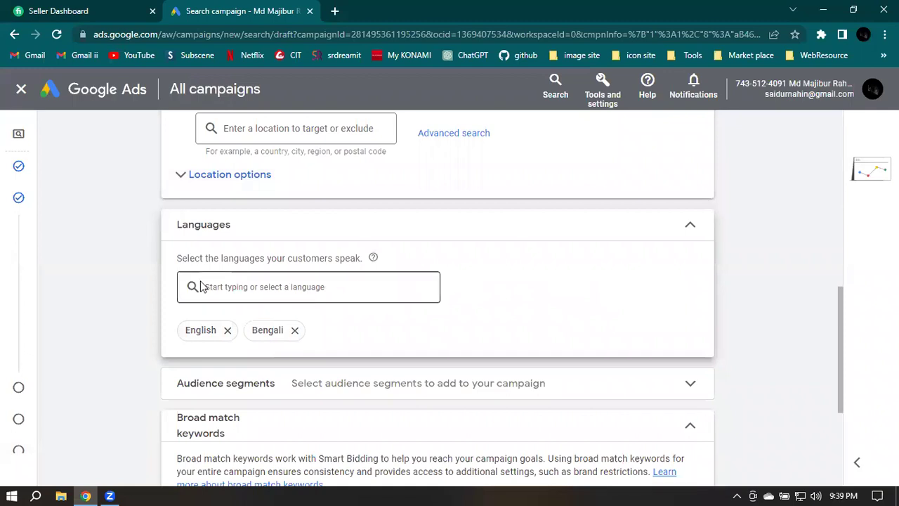
scroll(483, 276, down, 1)
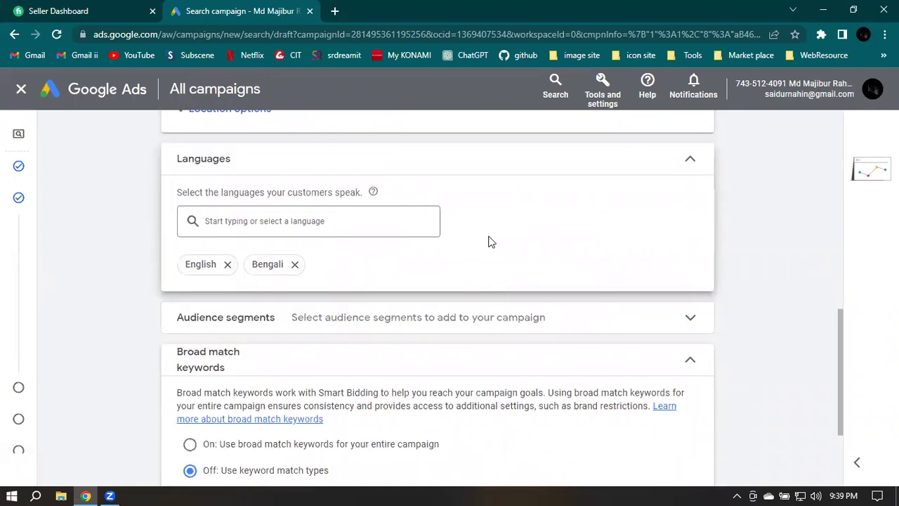
scroll(491, 242, down, 1)
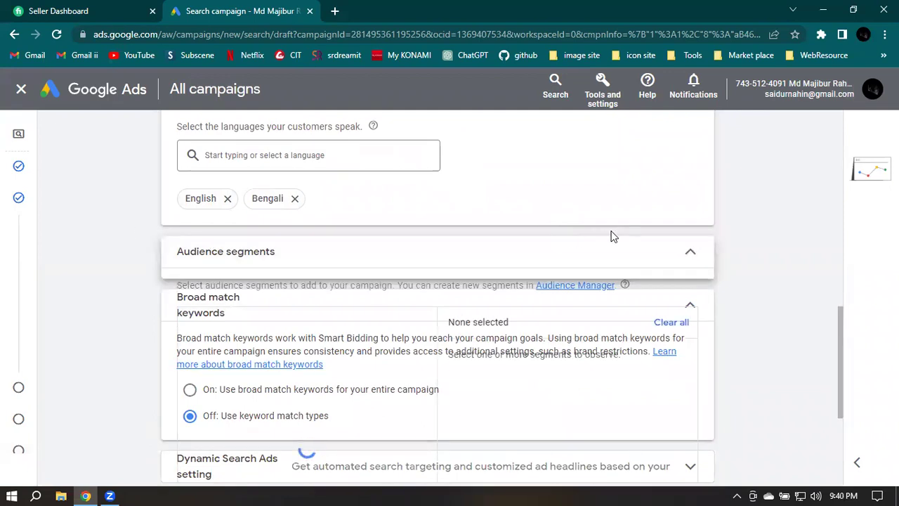
Check 'Select all (10)' to add the ten suggested audience segments, including Black Friday Shopping
scroll(794, 225, down, 2)
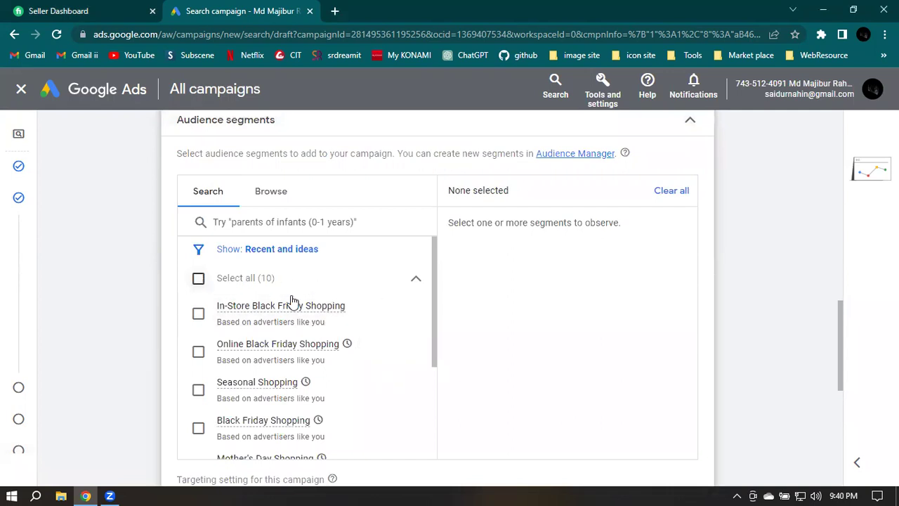
click(232, 281)
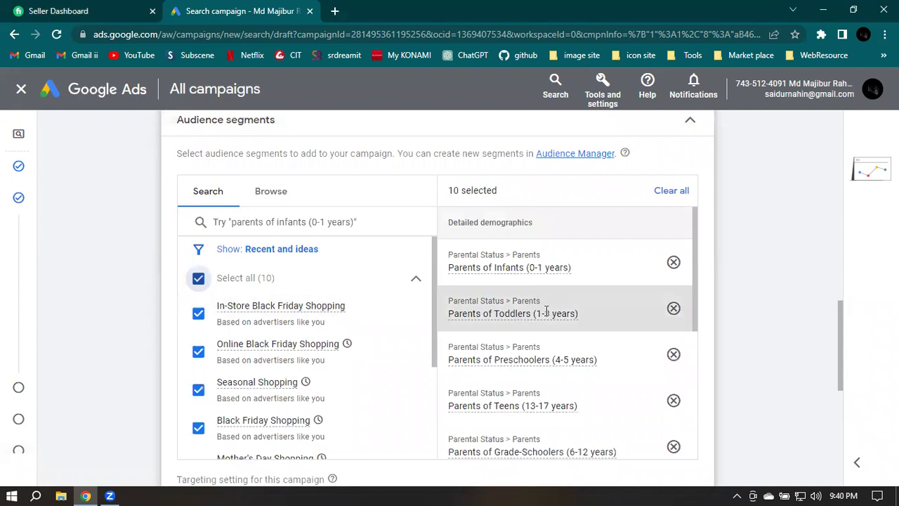
scroll(518, 251, down, 2)
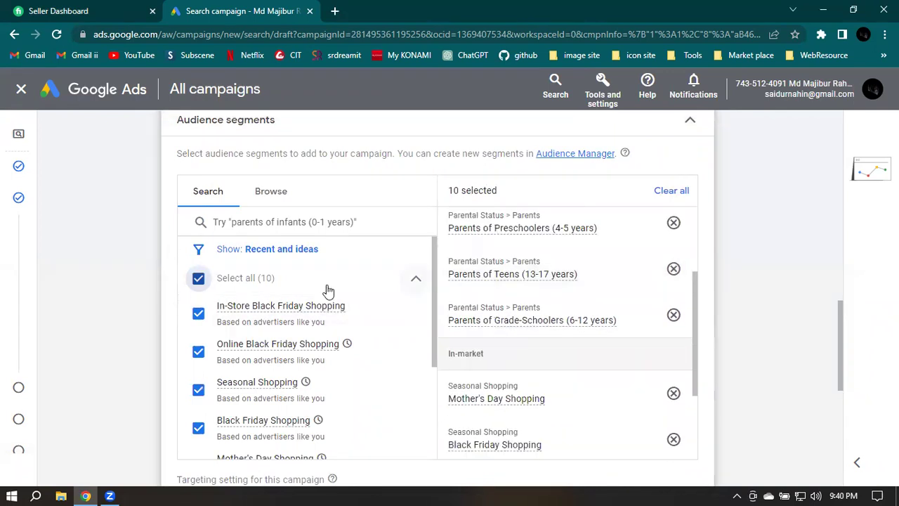
scroll(699, 419, down, 2)
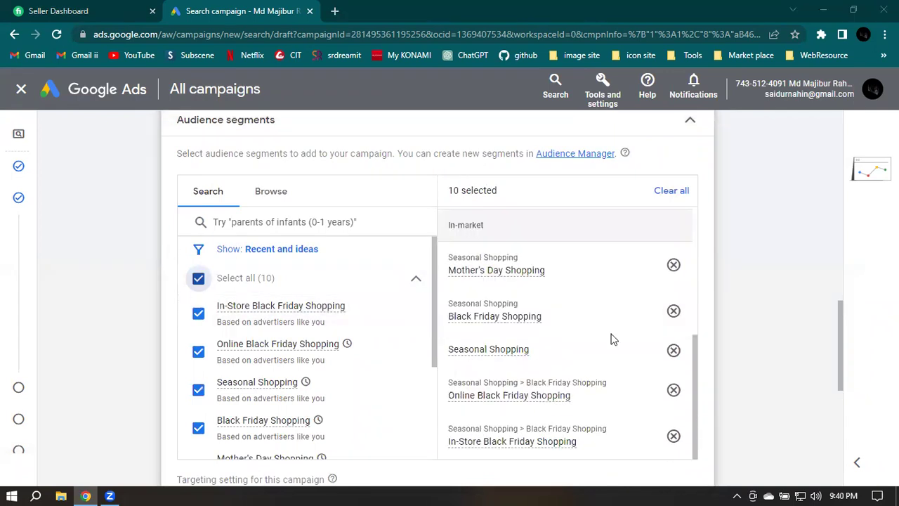
scroll(349, 282, down, 3)
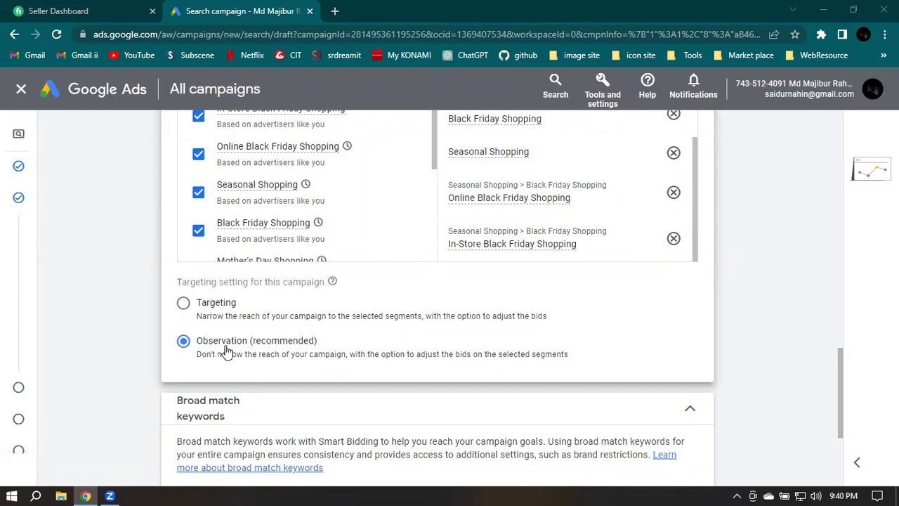
scroll(312, 204, up, 2)
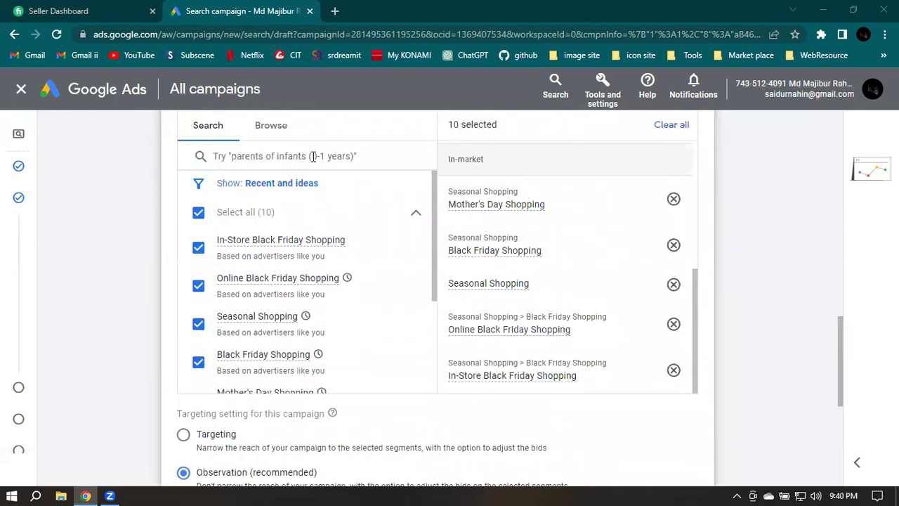
Switch the audience segment search to the Browse tab to view segment categories
click(285, 156)
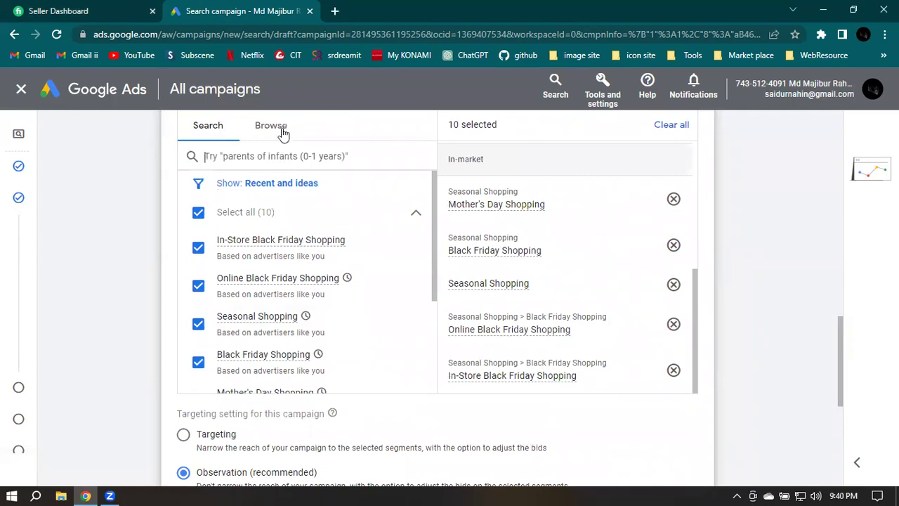
click(270, 134)
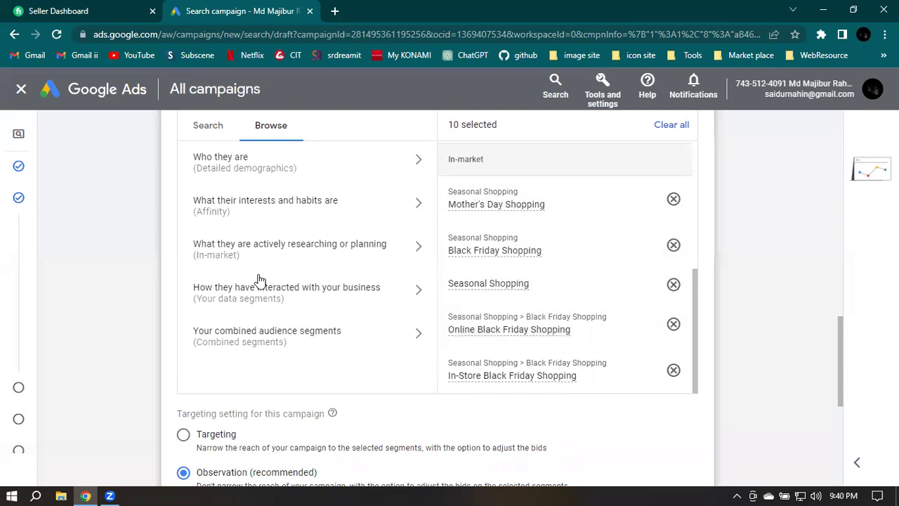
scroll(314, 242, down, 1)
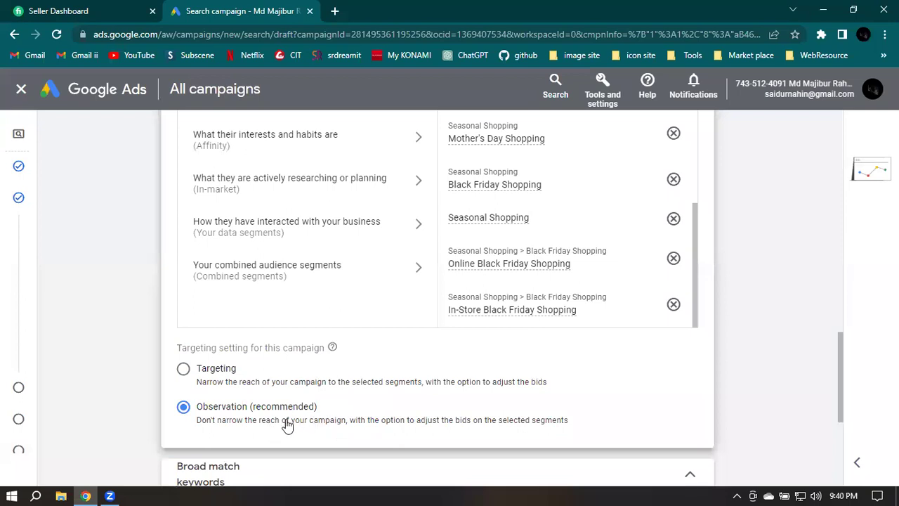
scroll(285, 425, down, 2)
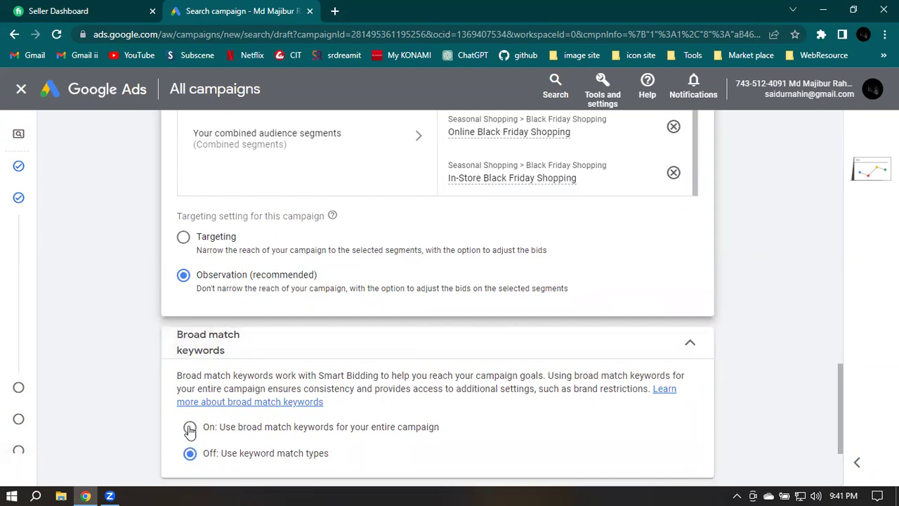
Choose broad match keywords and expand the Dynamic Search Ads setting, focusing its empty Website field
click(281, 438)
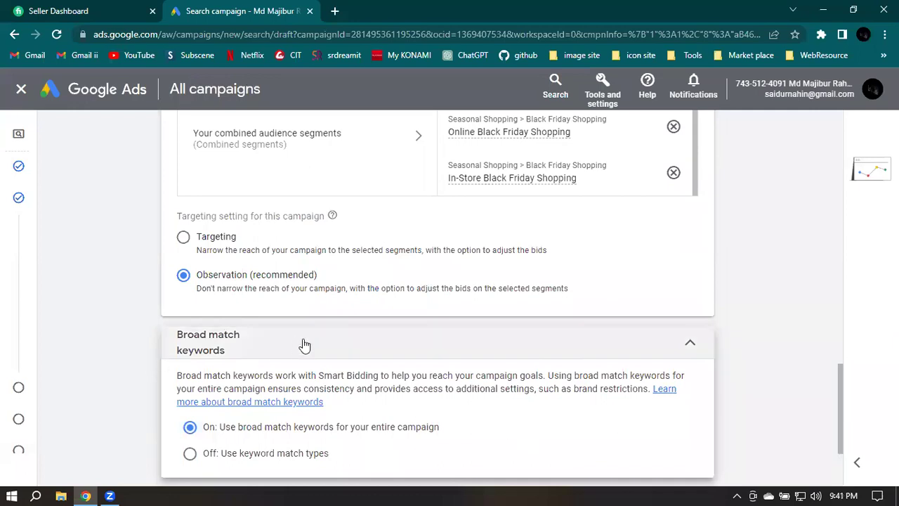
scroll(759, 316, down, 1)
scroll(777, 322, down, 1)
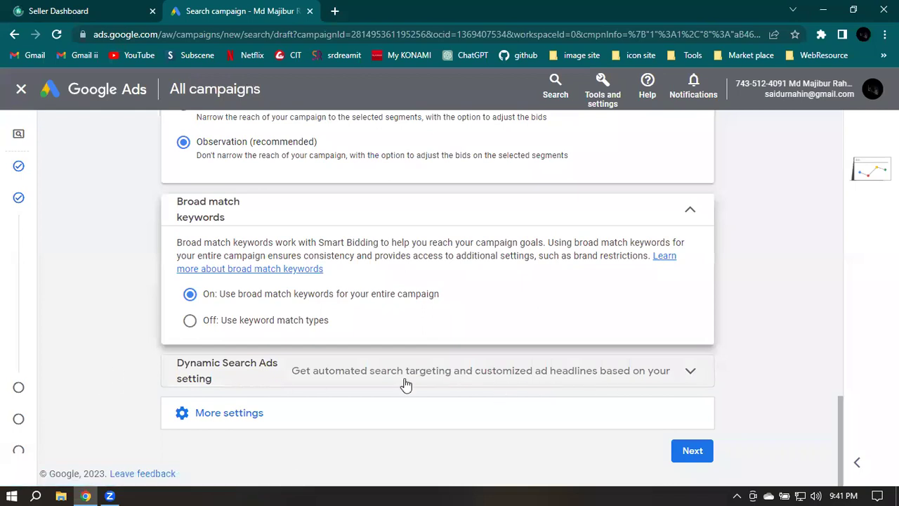
click(366, 372)
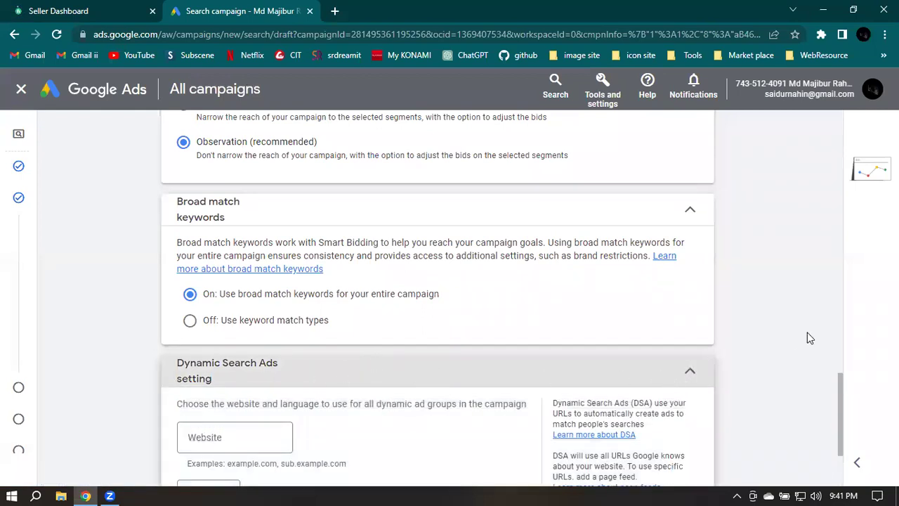
scroll(793, 335, down, 2)
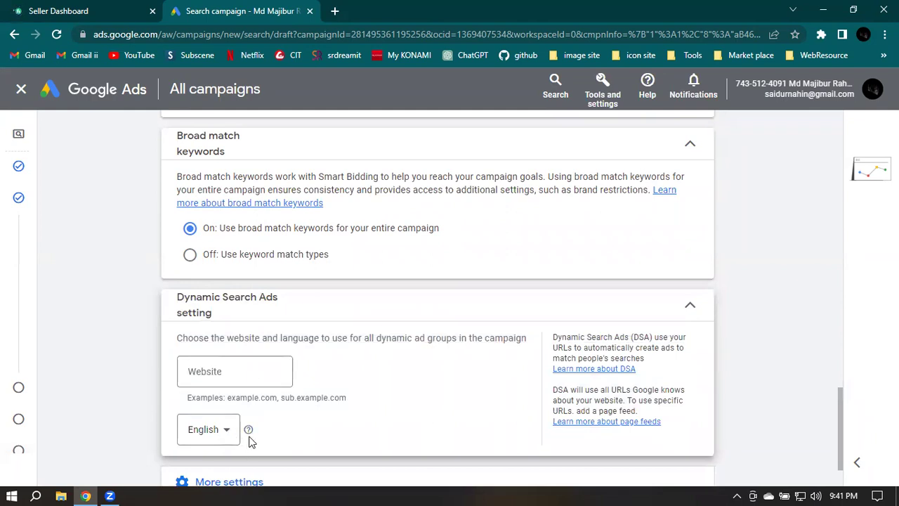
click(689, 307)
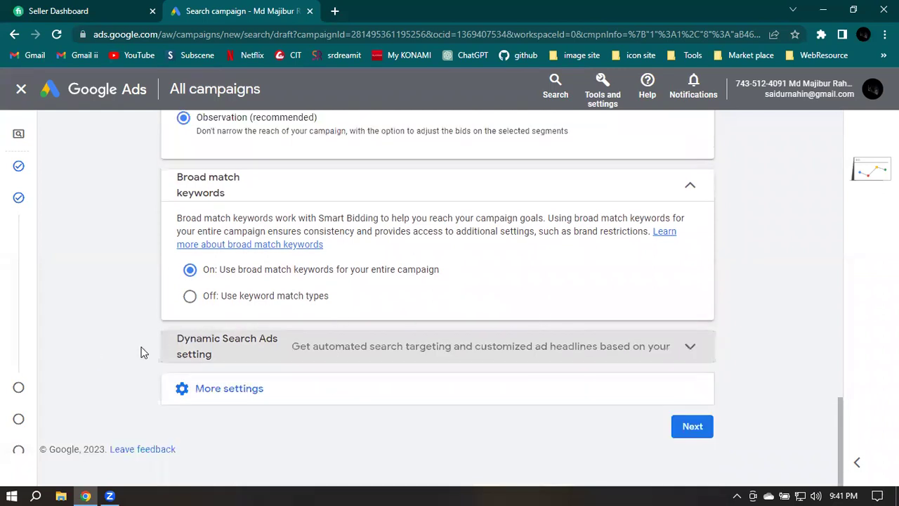
click(237, 354)
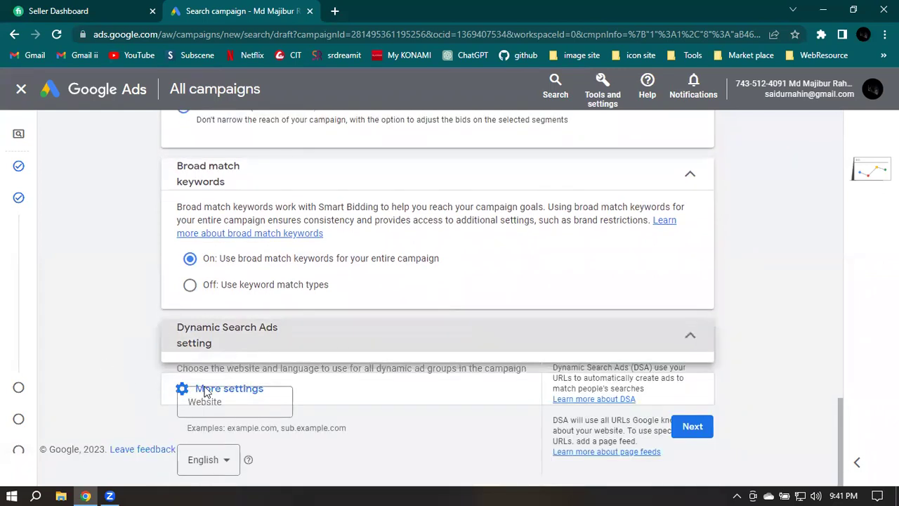
click(240, 374)
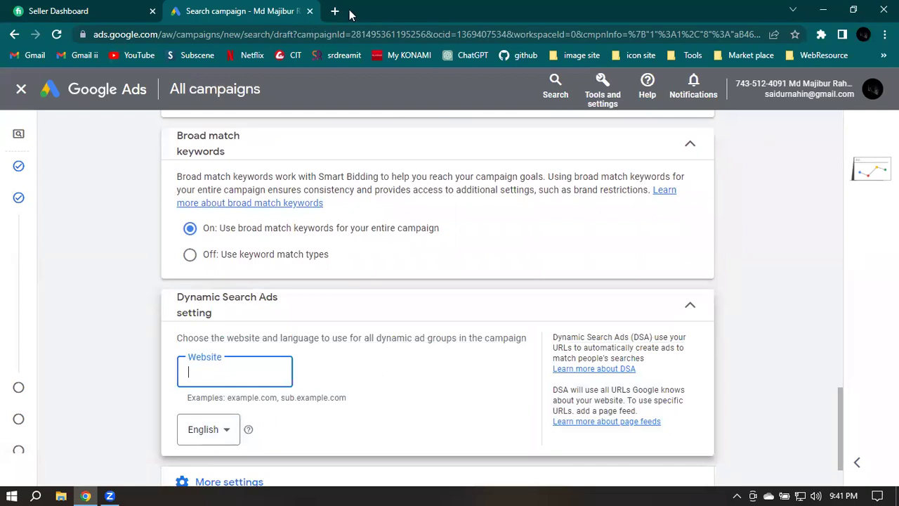
In a new tab, search 'aarong feni' and load the aarong.com homepage from the result
key(ctrl+t)
text(aar)
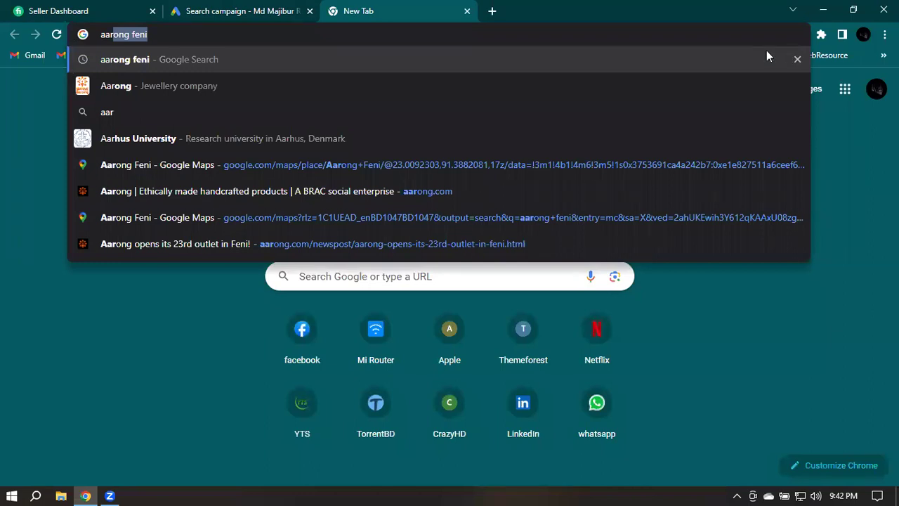
key(Return)
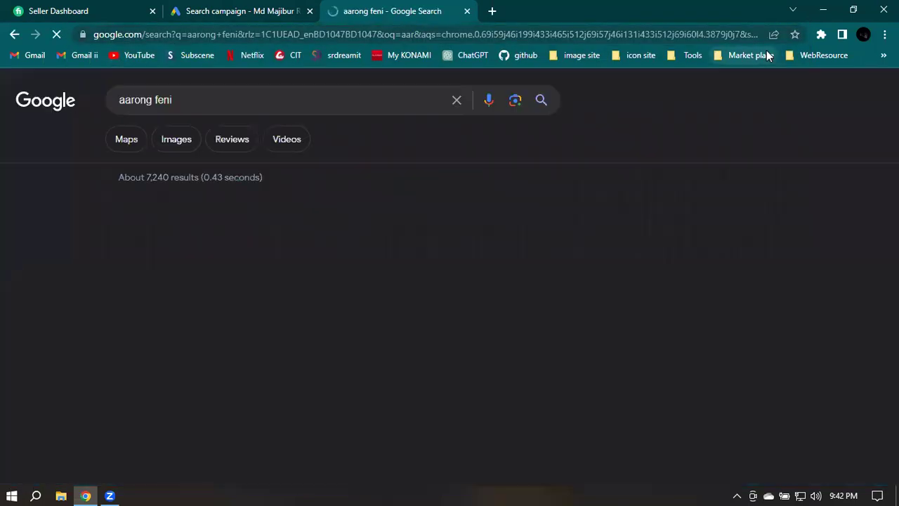
click(156, 274)
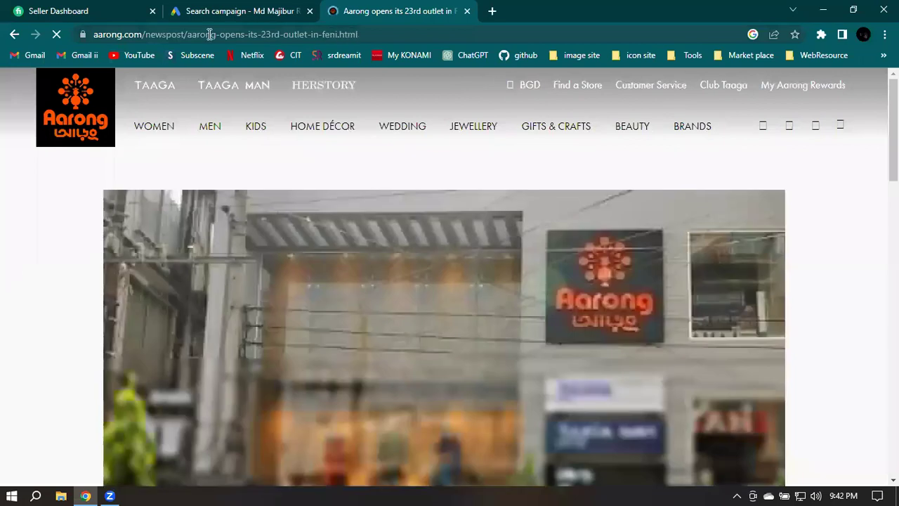
drag(142, 35, 539, 36)
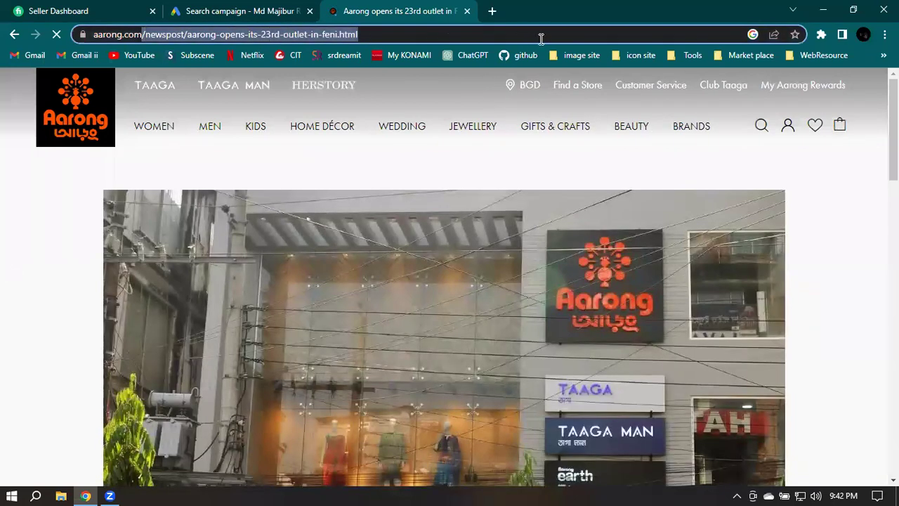
key(BackSpace)
key(Return)
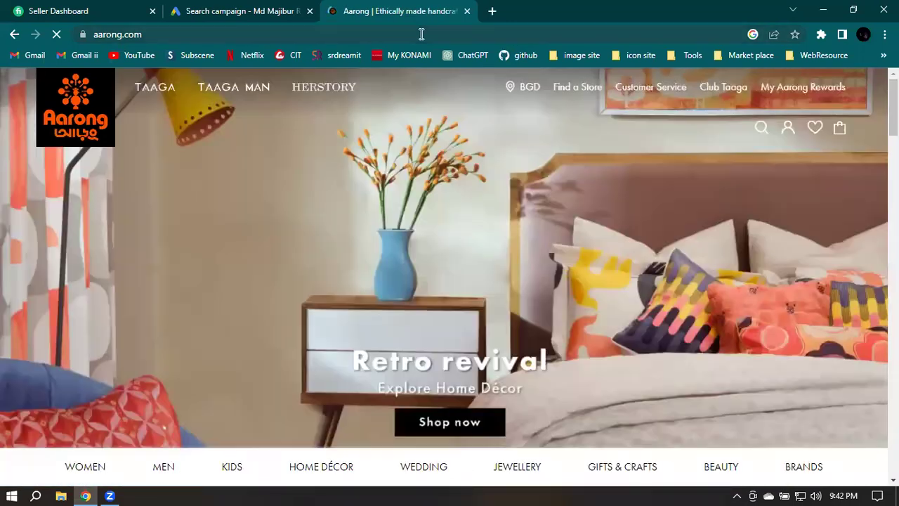
click(421, 33)
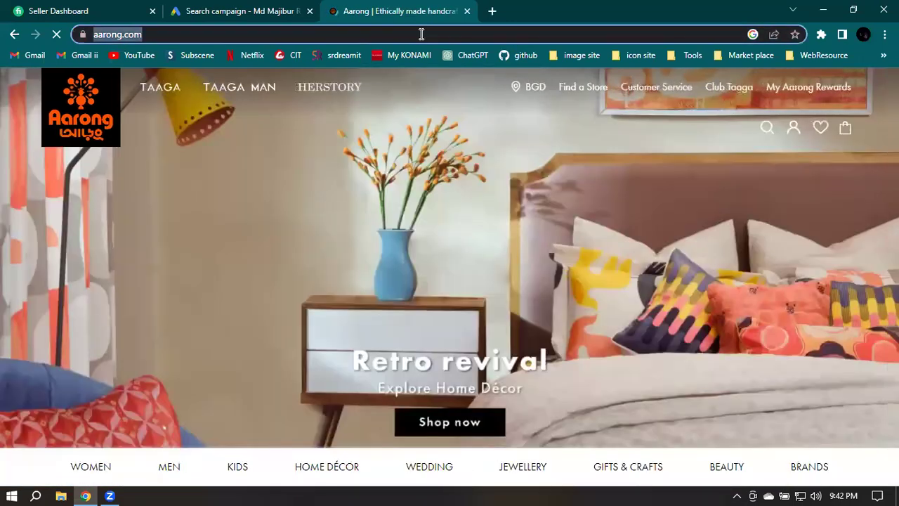
click(422, 34)
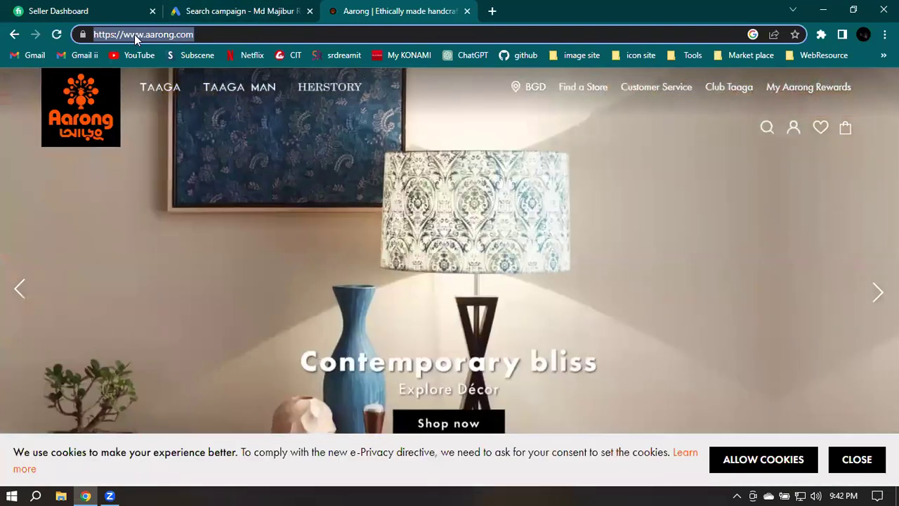
drag(235, 34, 124, 34)
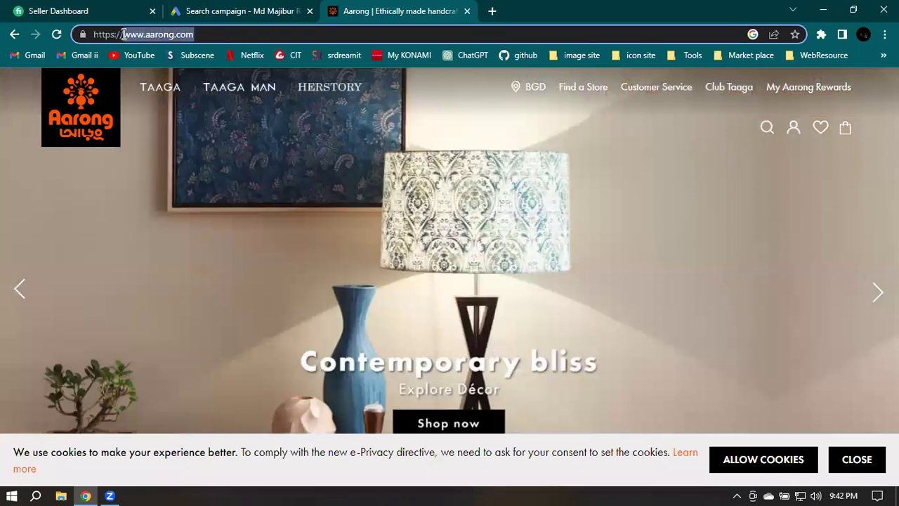
right_click(144, 35)
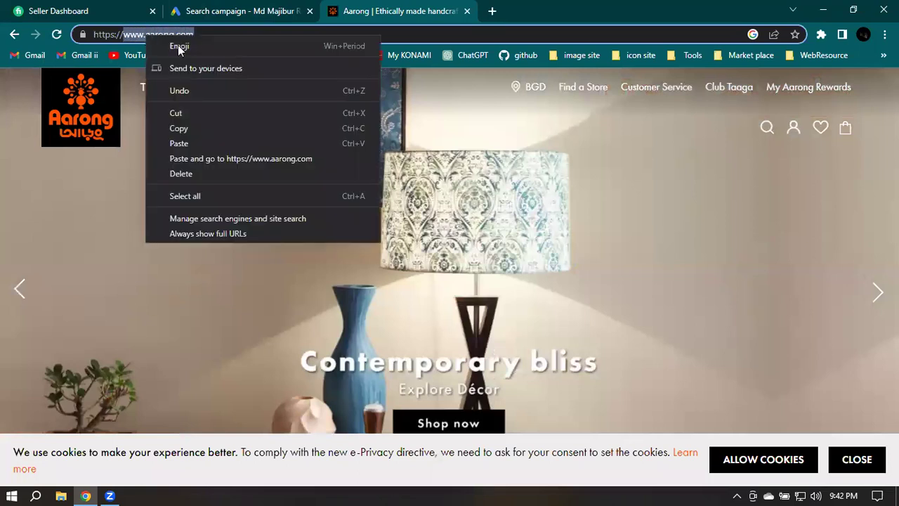
click(190, 127)
click(243, 10)
click(220, 372)
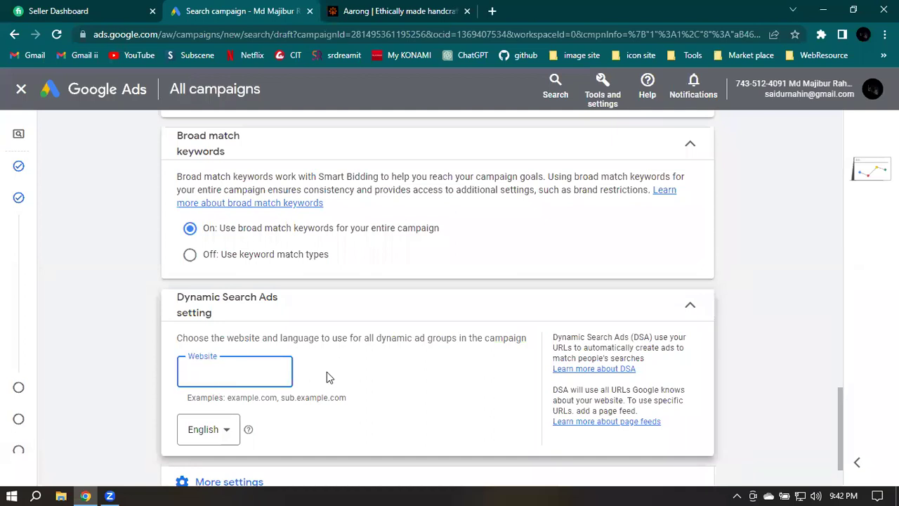
key(ctrl+v)
scroll(464, 392, down, 2)
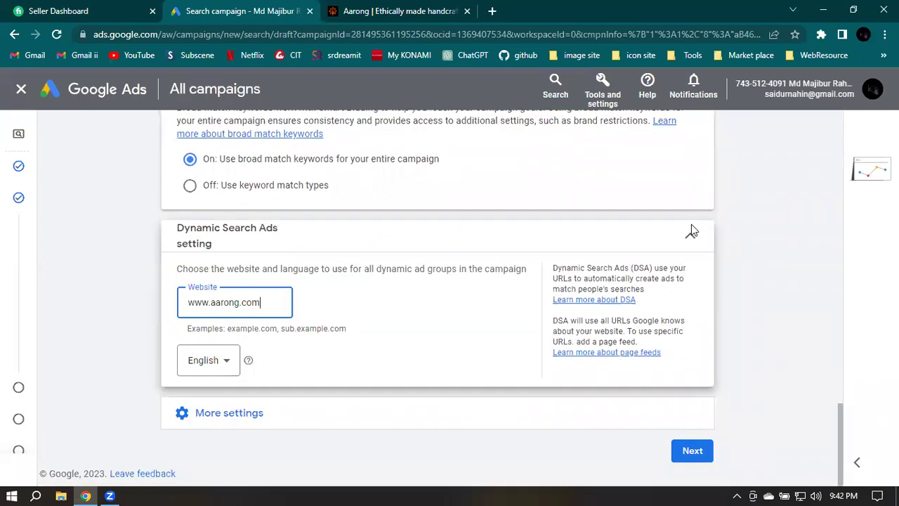
click(691, 234)
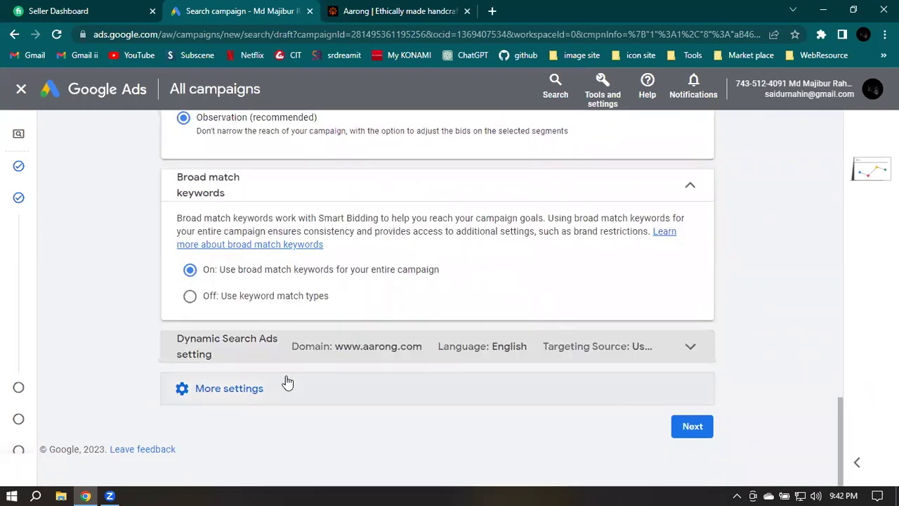
click(242, 390)
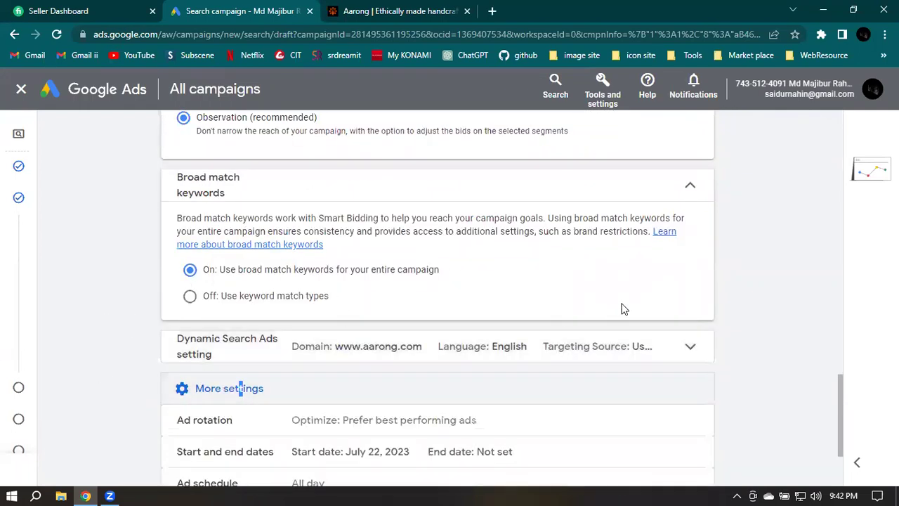
scroll(621, 309, down, 2)
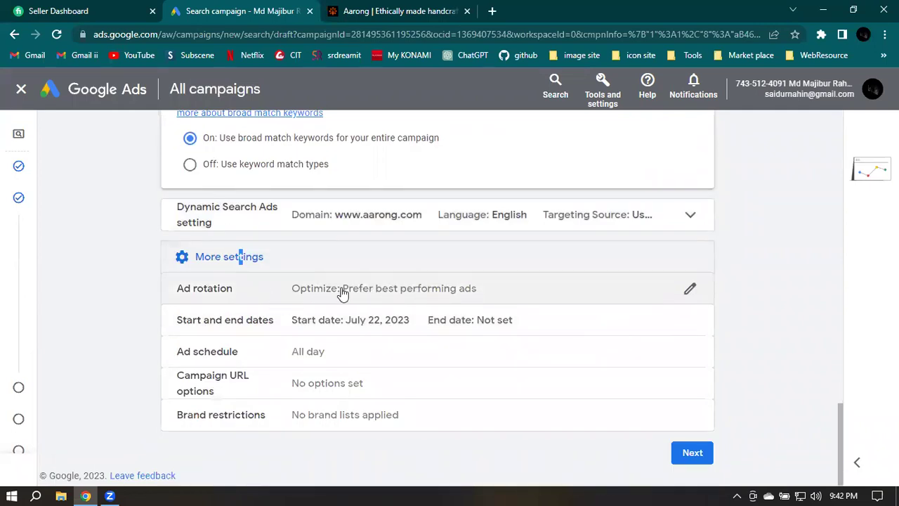
click(571, 290)
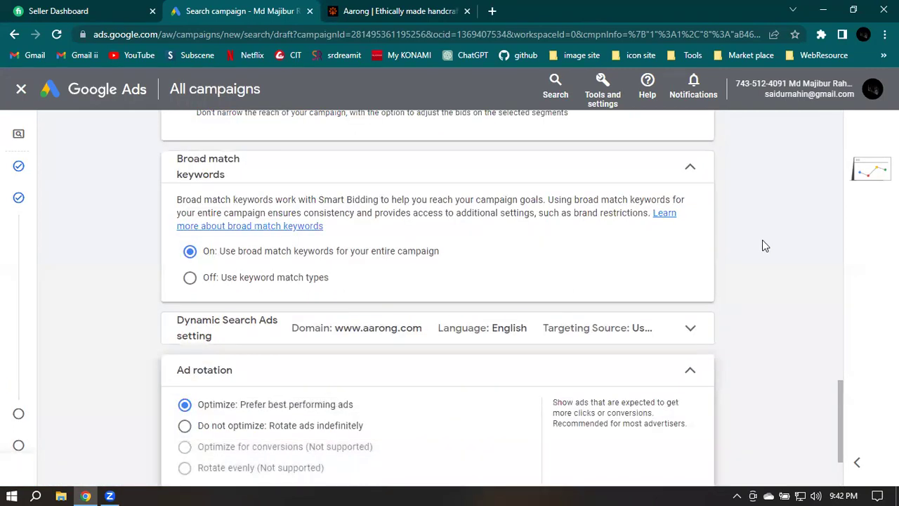
scroll(765, 245, down, 1)
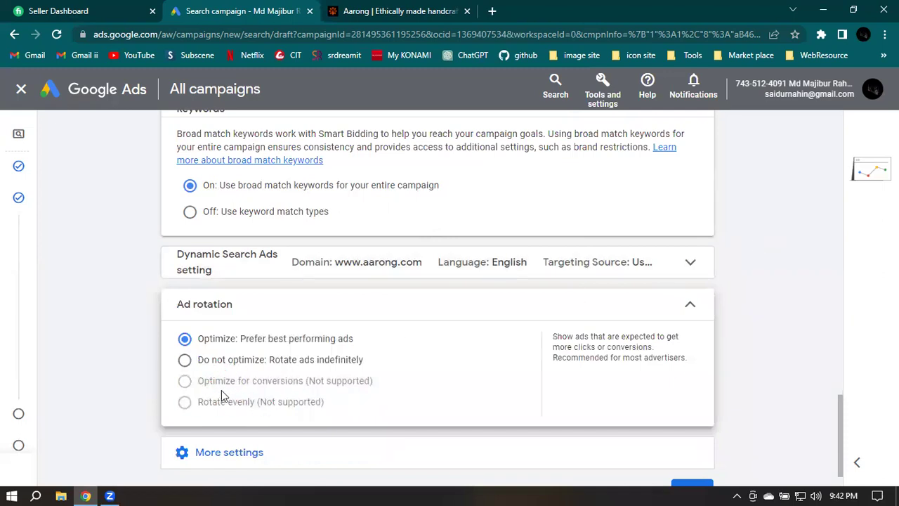
click(693, 309)
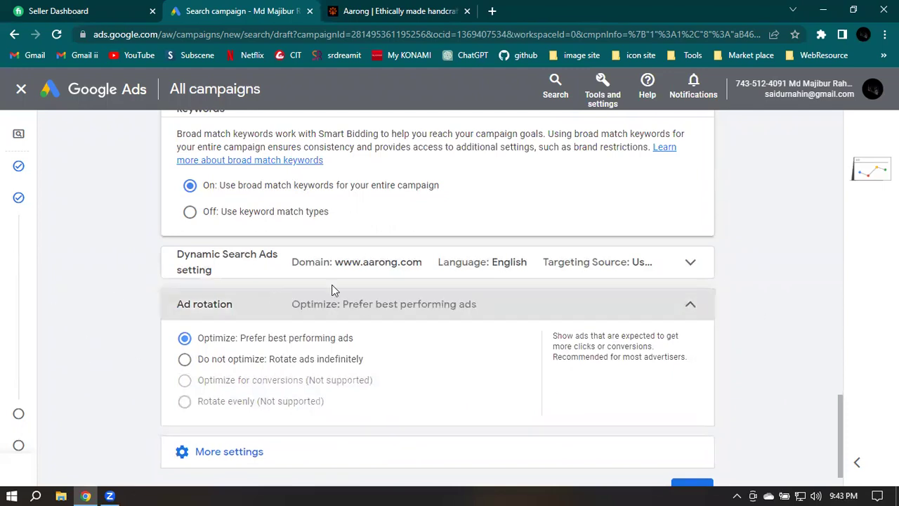
click(194, 413)
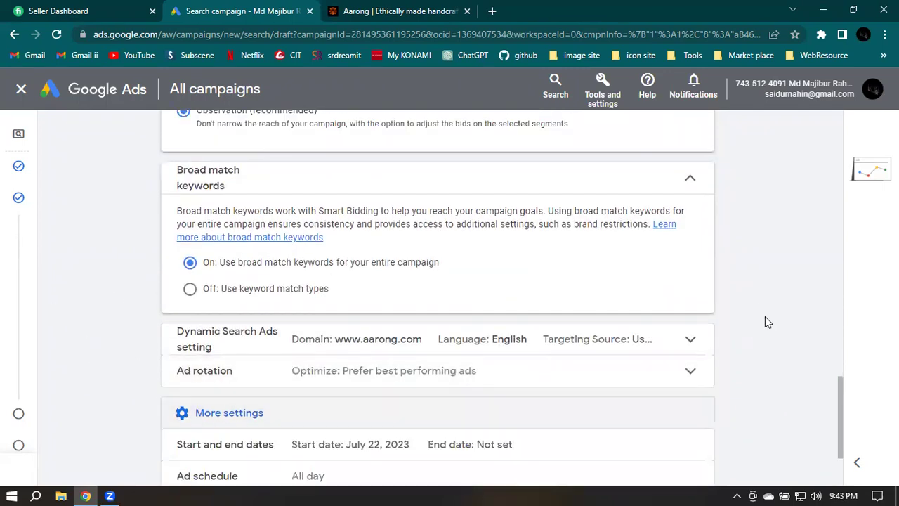
scroll(763, 314, down, 1)
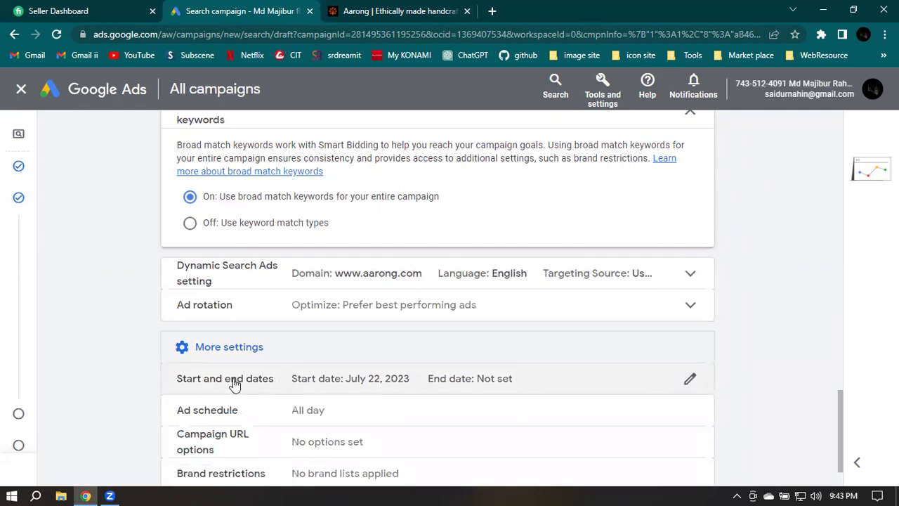
click(394, 382)
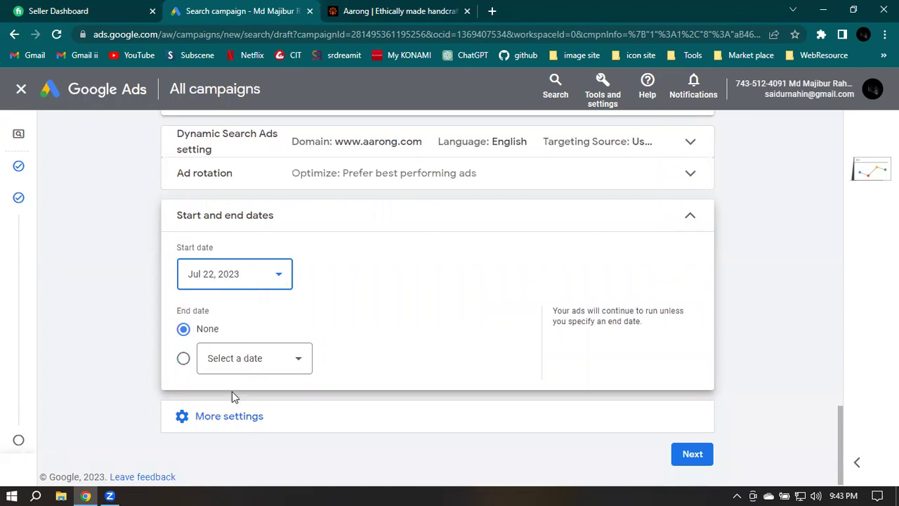
Give the campaign a specific end date of Aug 10, 2023
click(225, 355)
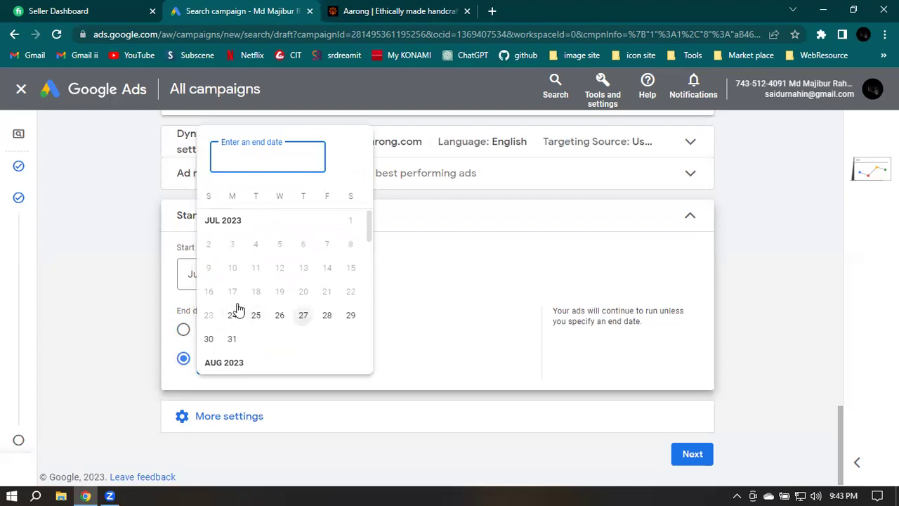
click(232, 339)
click(428, 300)
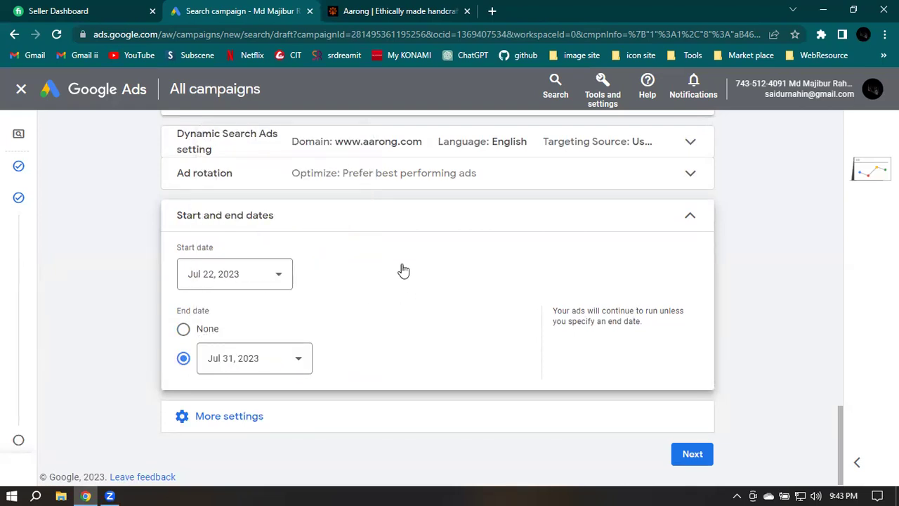
click(231, 365)
scroll(306, 316, down, 2)
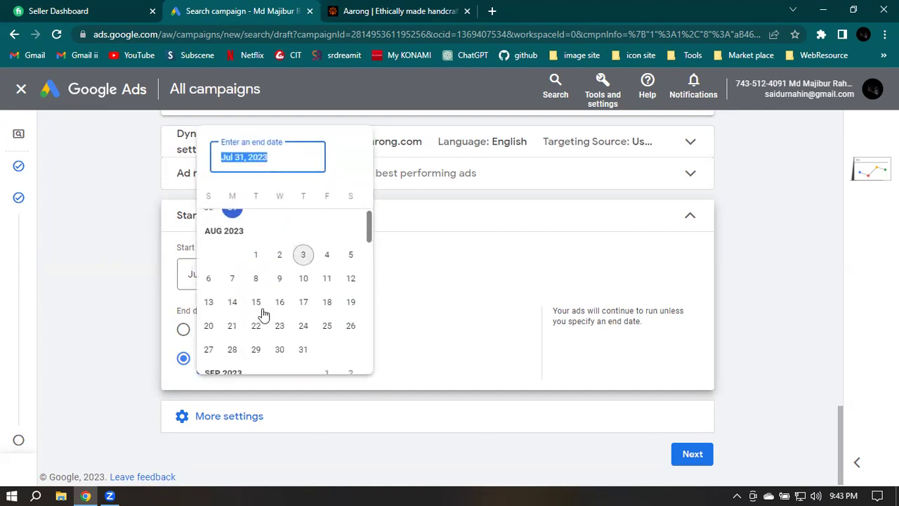
click(305, 280)
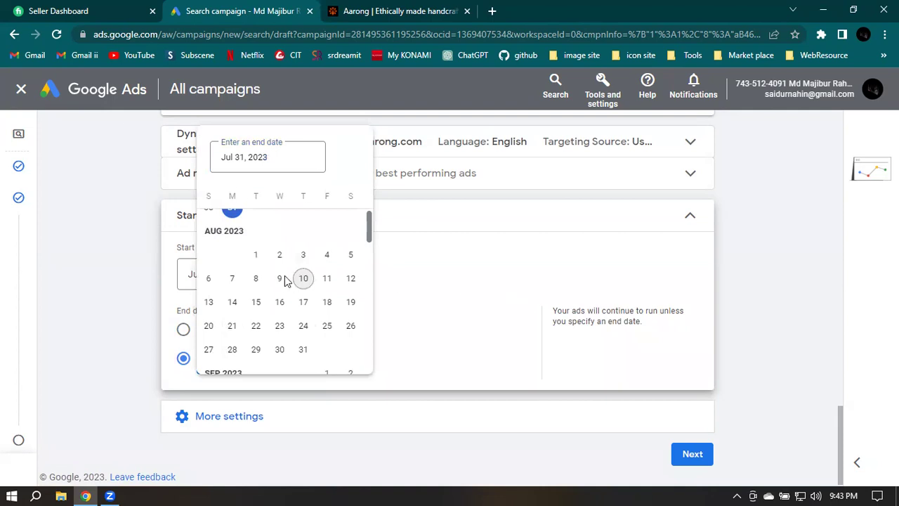
click(443, 291)
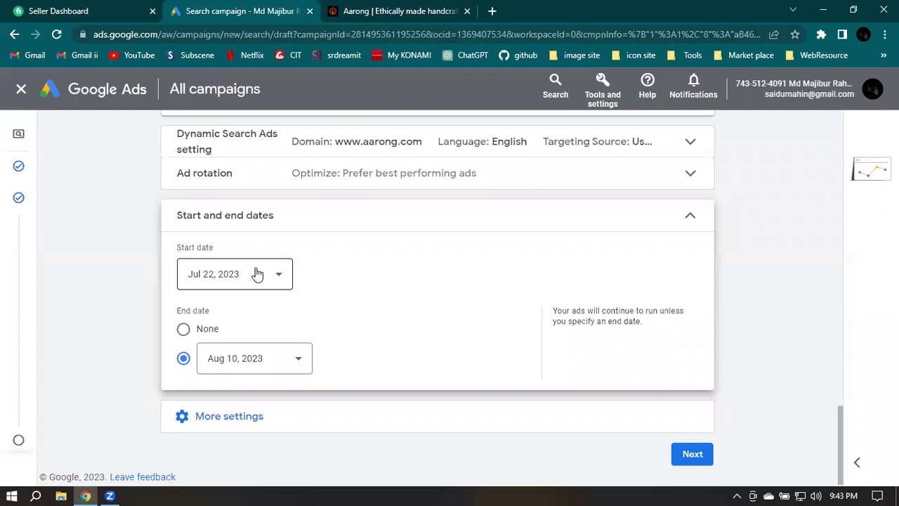
Set the campaign start date to Jul 24, 2023
click(203, 279)
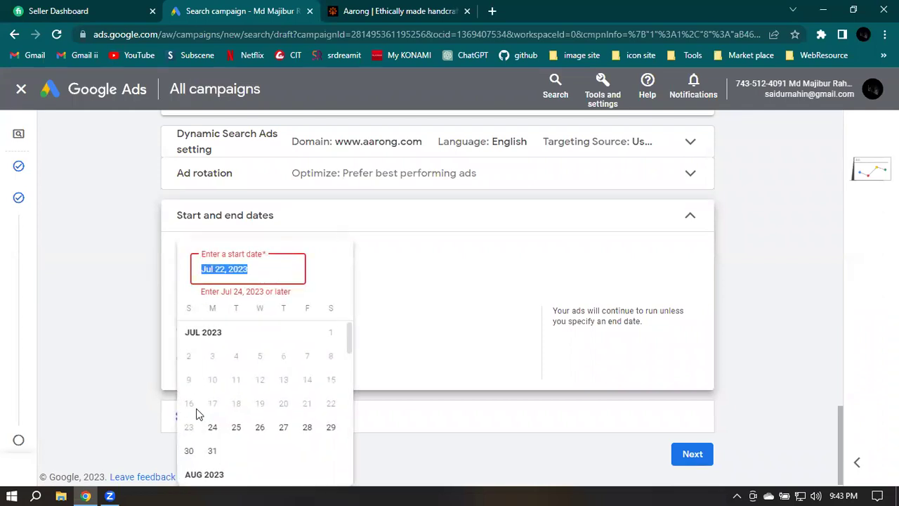
click(212, 427)
click(409, 283)
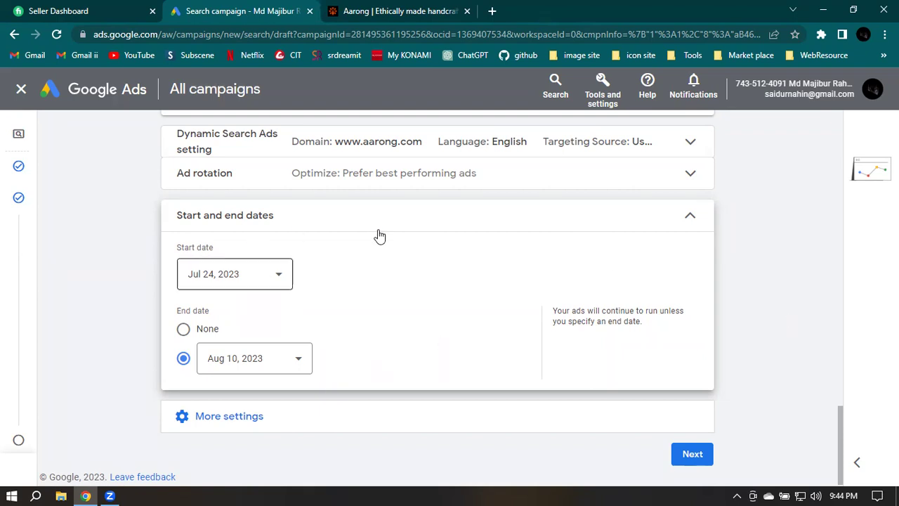
click(232, 423)
Expand Ad schedule and set the all-days start time to 09:00
scroll(492, 369, down, 2)
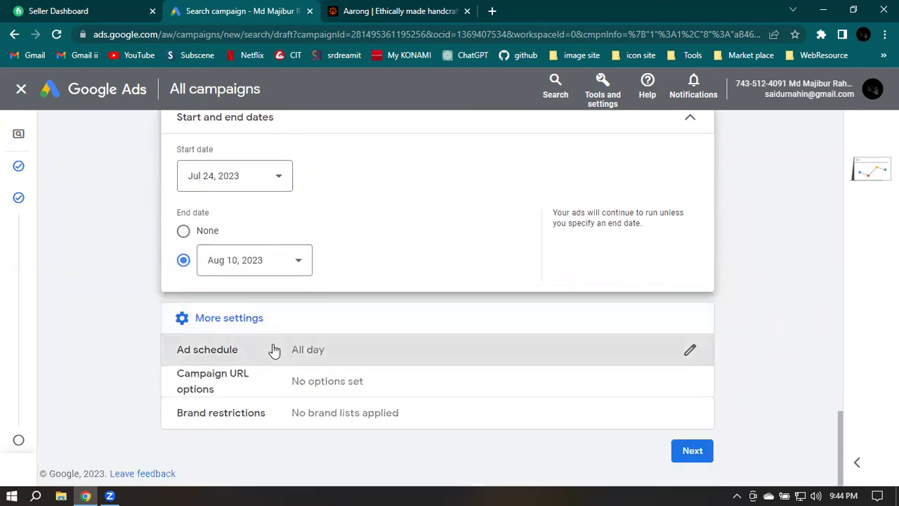
click(275, 352)
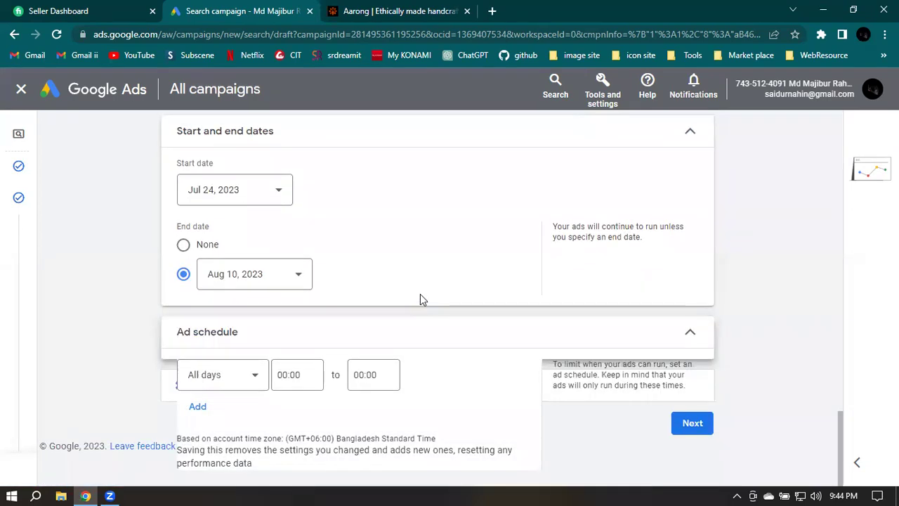
scroll(265, 283, down, 2)
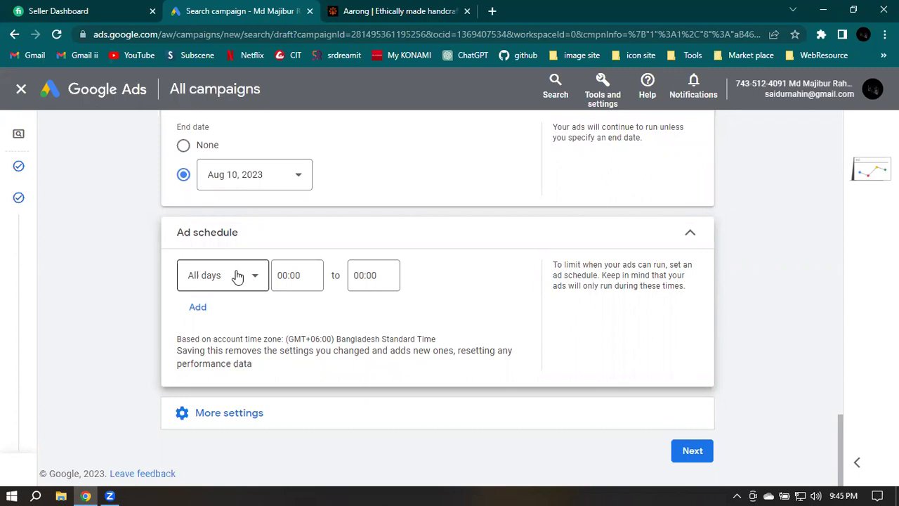
click(297, 275)
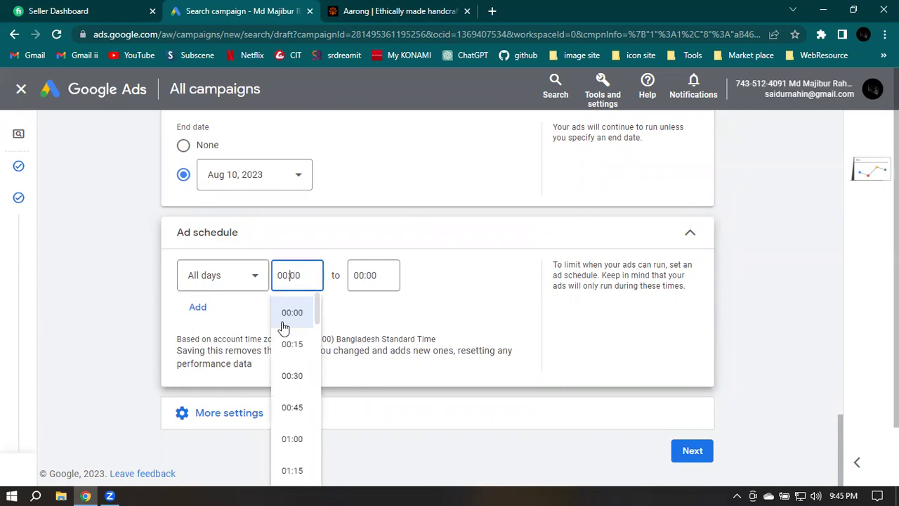
scroll(286, 341, down, 10)
scroll(286, 342, down, 4)
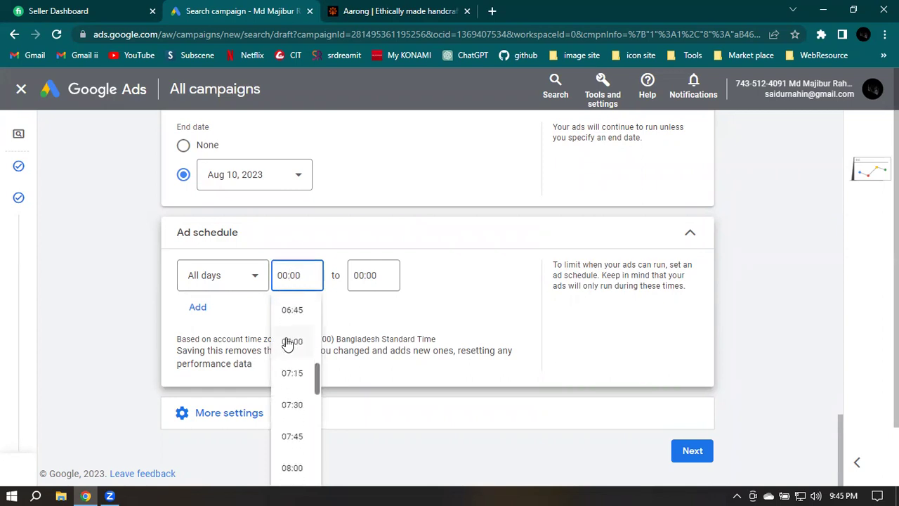
scroll(292, 309, up, 1)
scroll(294, 334, down, 3)
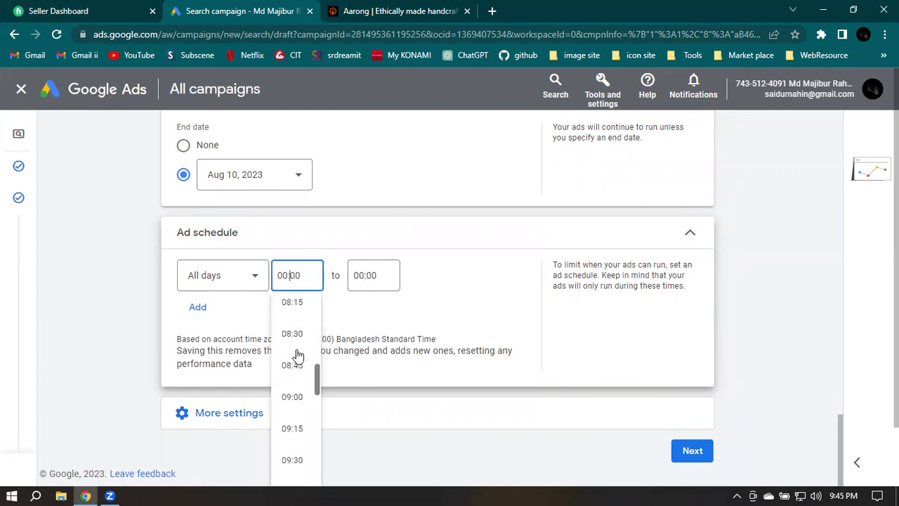
click(292, 398)
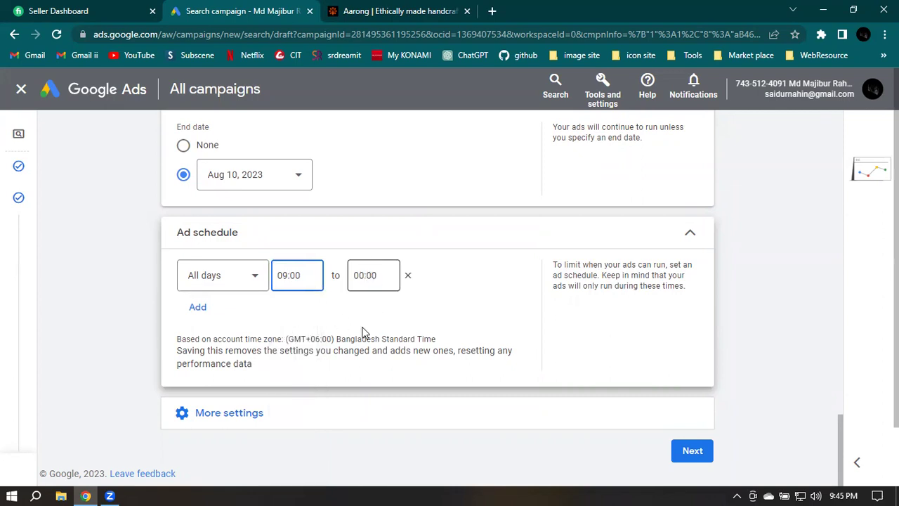
Set the schedule end time to 22:00 so ads run all days 09:00–22:00
key(Tab)
scroll(364, 332, up, 1)
scroll(364, 331, down, 2)
scroll(364, 332, down, 20)
scroll(365, 331, down, 3)
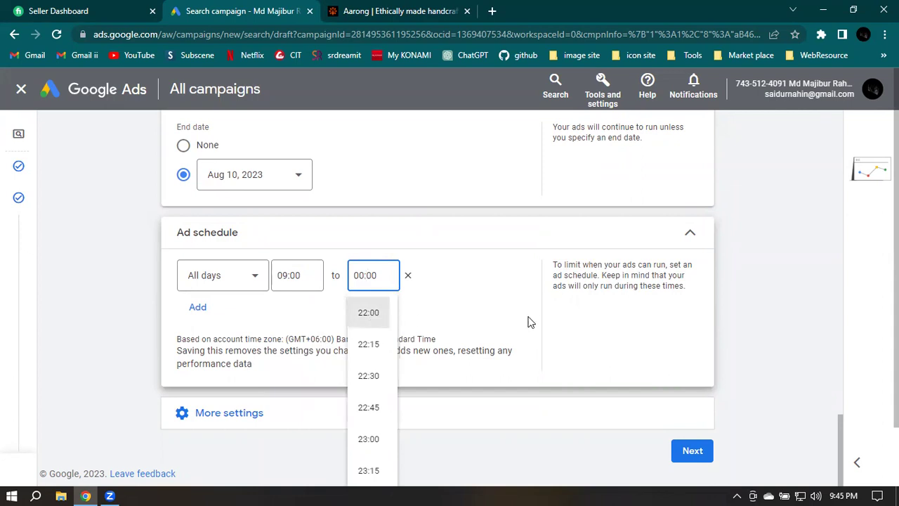
key(Return)
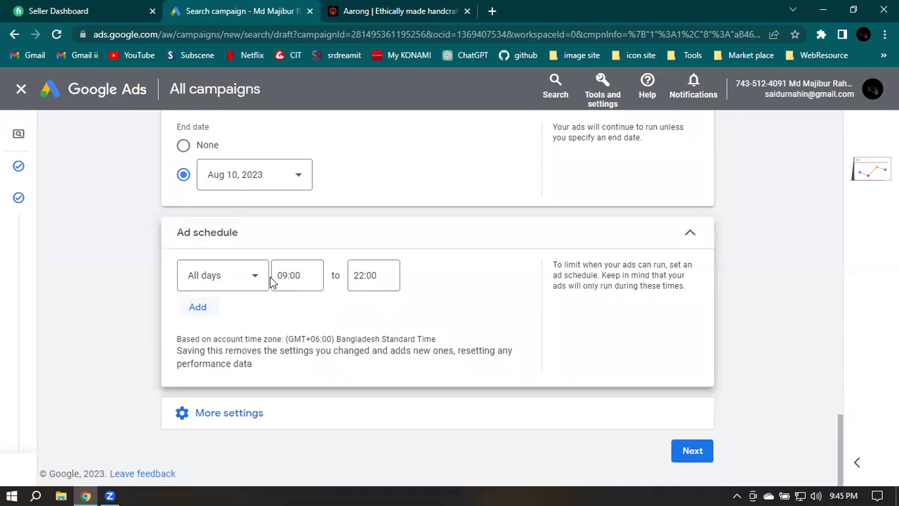
click(253, 318)
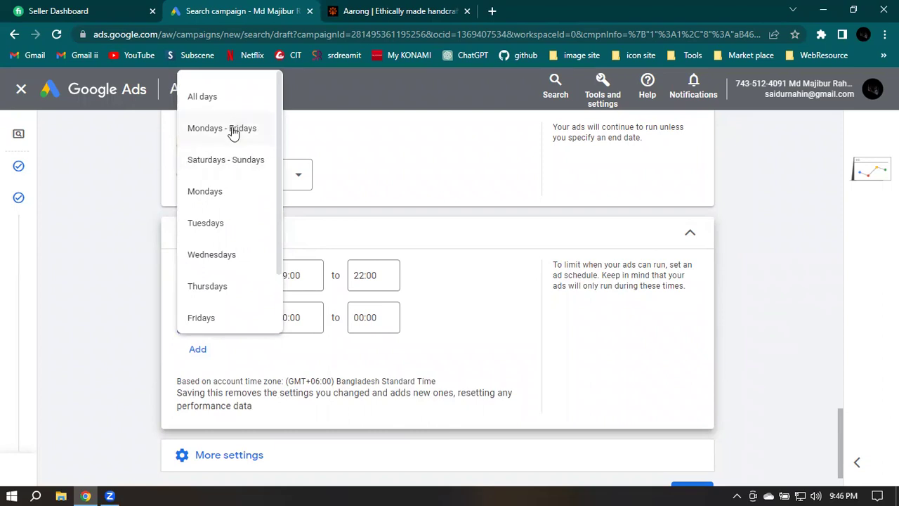
Set the second schedule row to Mondays, then delete it, keeping only all days 09:00–22:00
scroll(233, 187, down, 1)
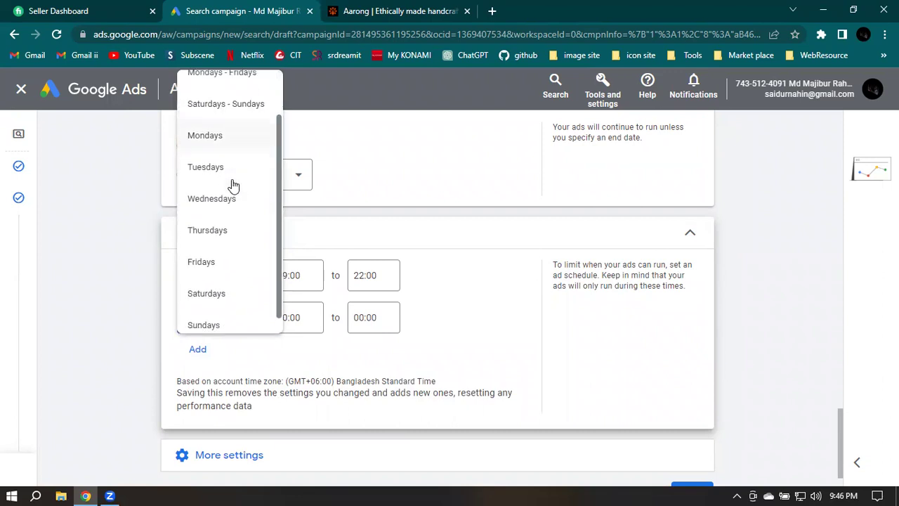
scroll(222, 169, down, 1)
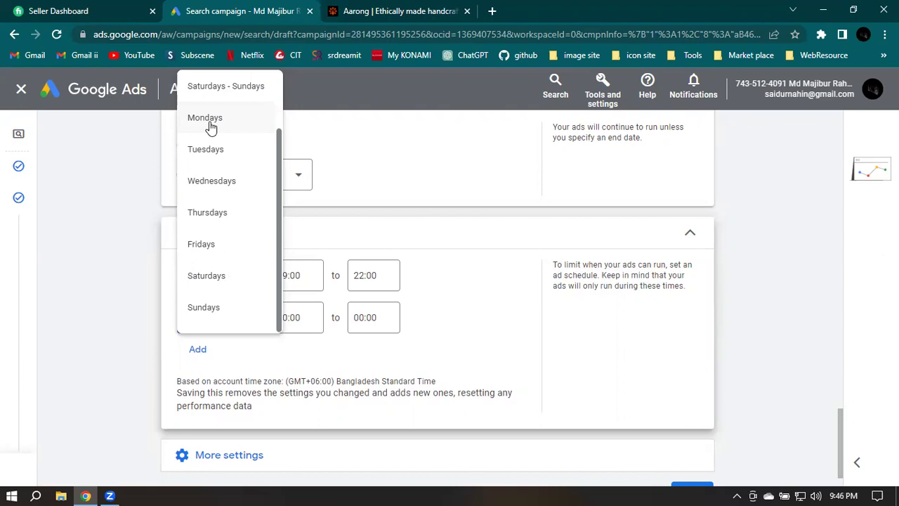
click(611, 223)
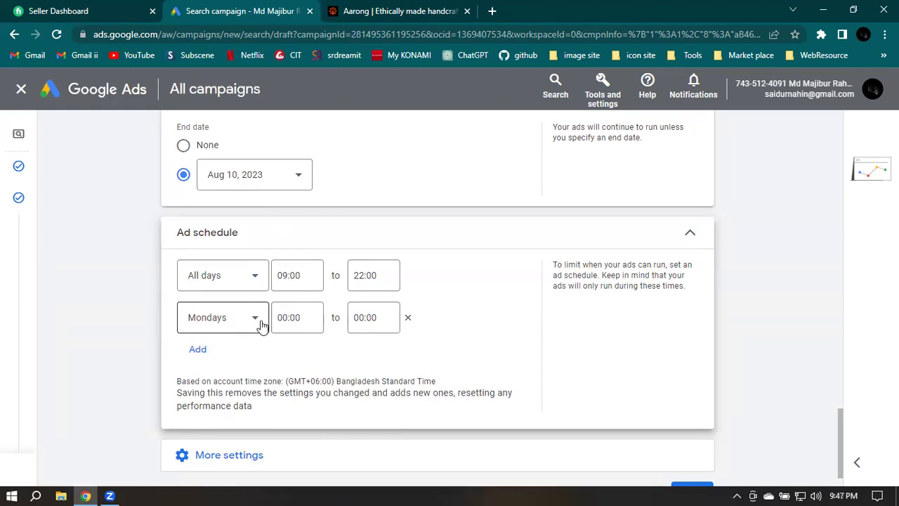
click(409, 318)
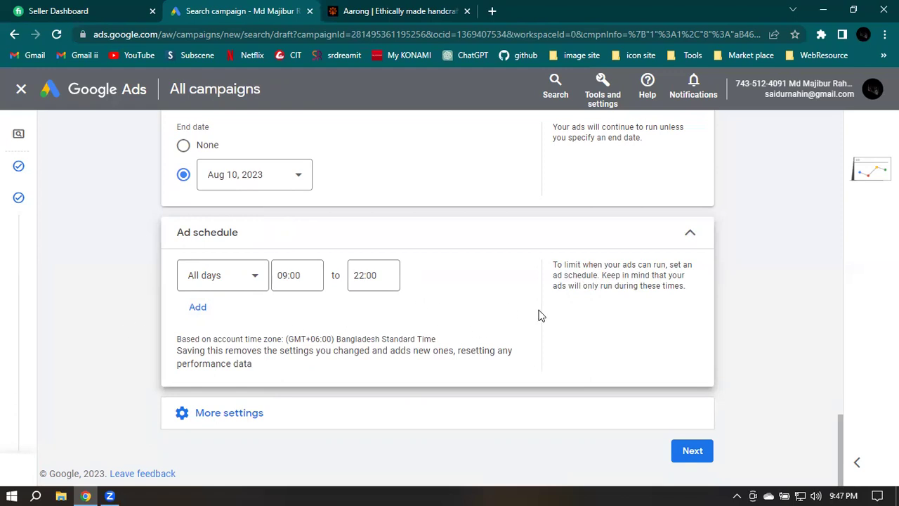
click(232, 419)
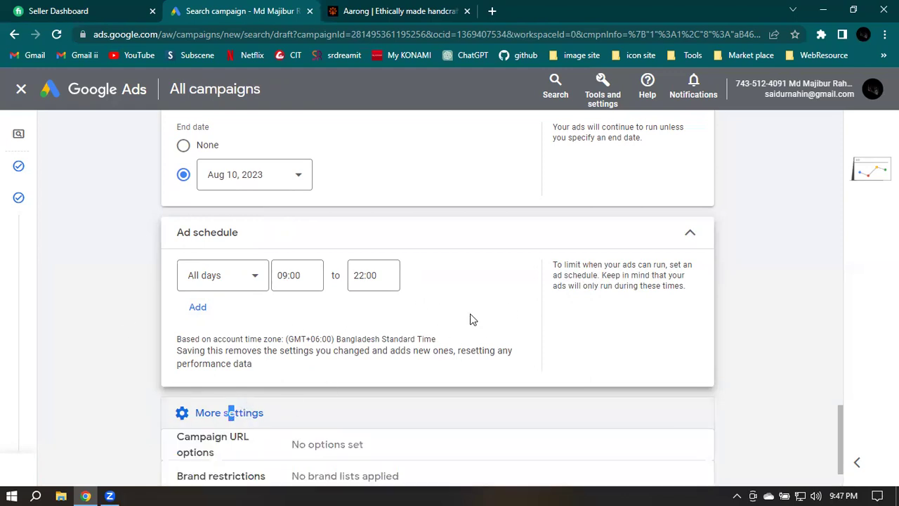
scroll(468, 309, down, 1)
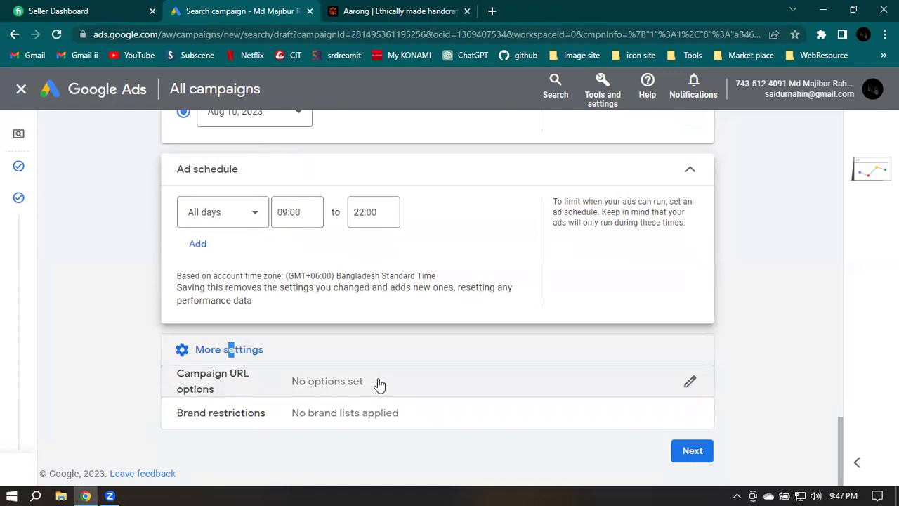
click(215, 387)
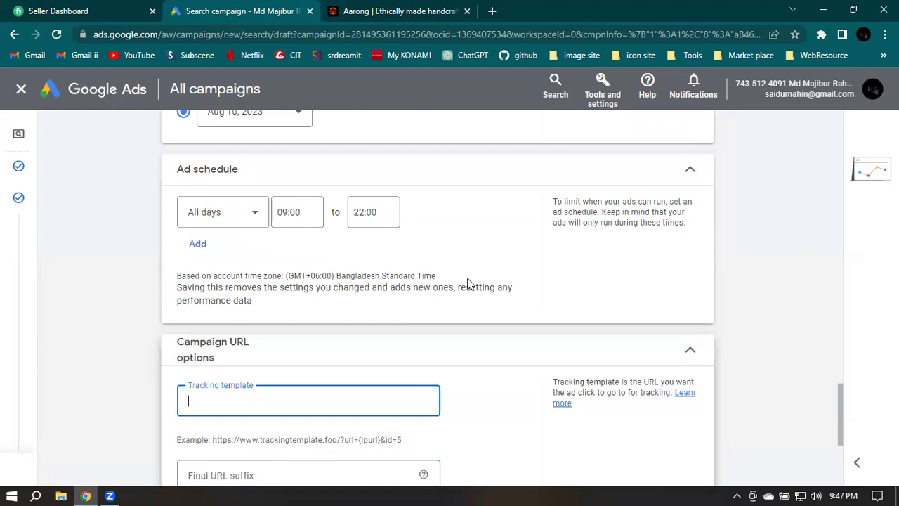
scroll(464, 281, down, 3)
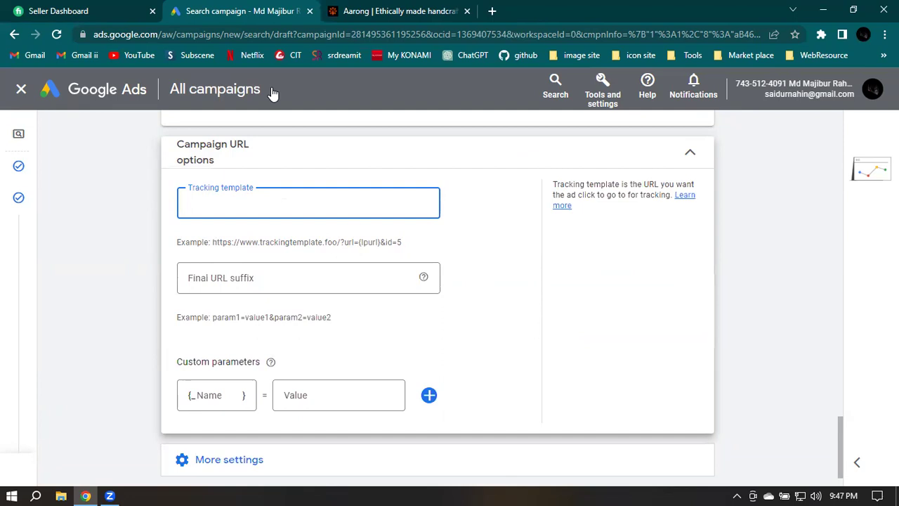
click(390, 11)
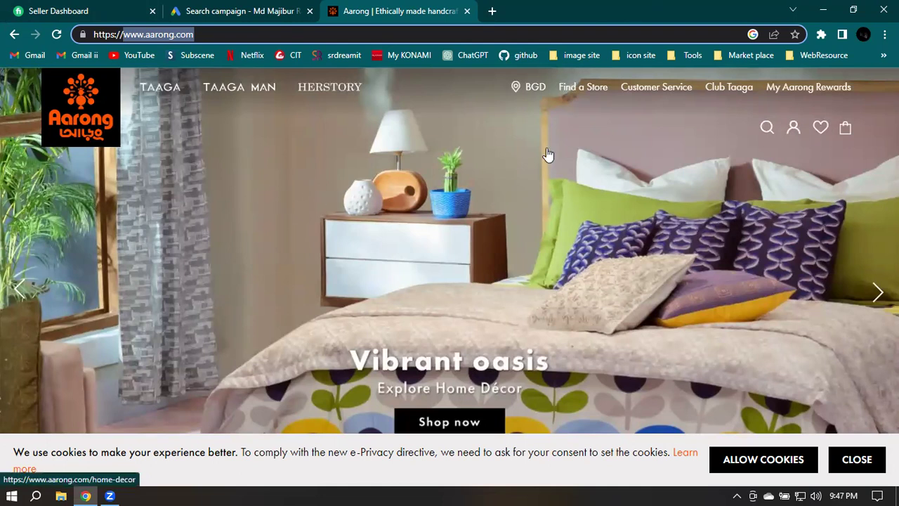
Browse Aarong's Home Decor page from the hero banner, then start a blank new tab
click(571, 154)
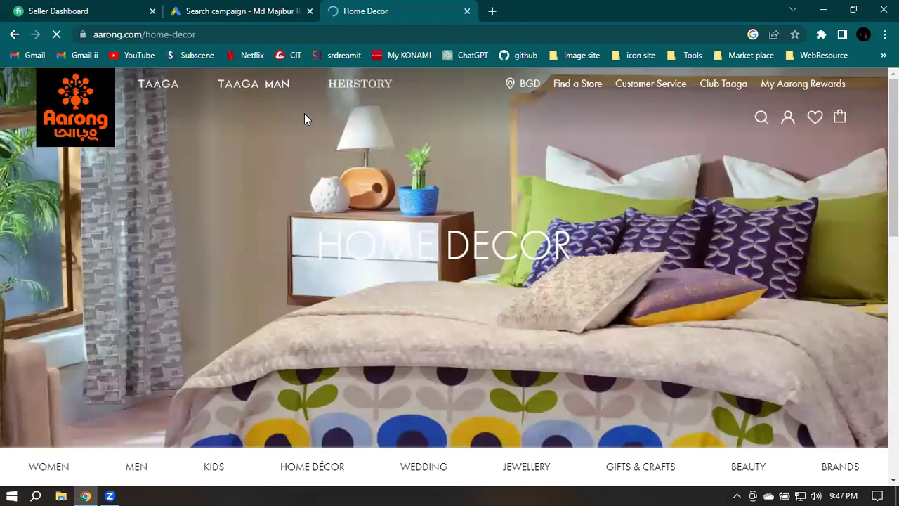
scroll(581, 230, down, 3)
scroll(581, 232, down, 6)
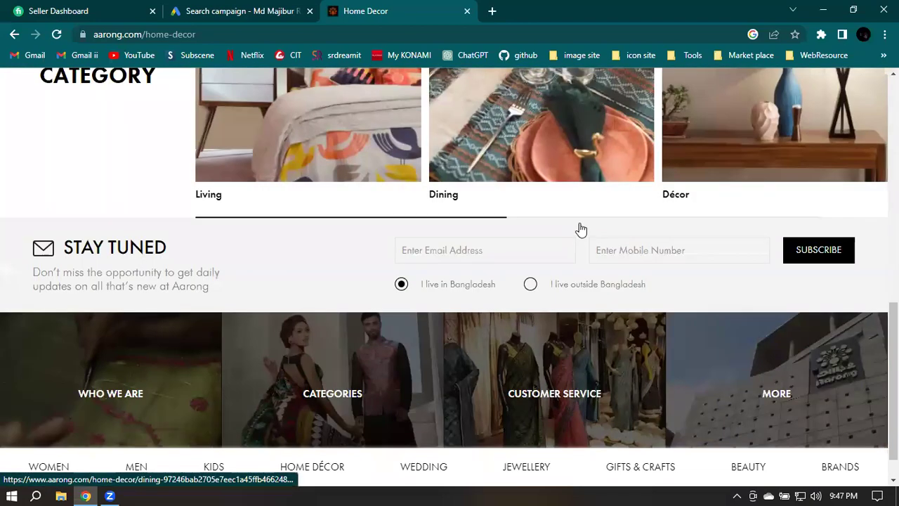
scroll(574, 222, up, 6)
scroll(574, 221, up, 4)
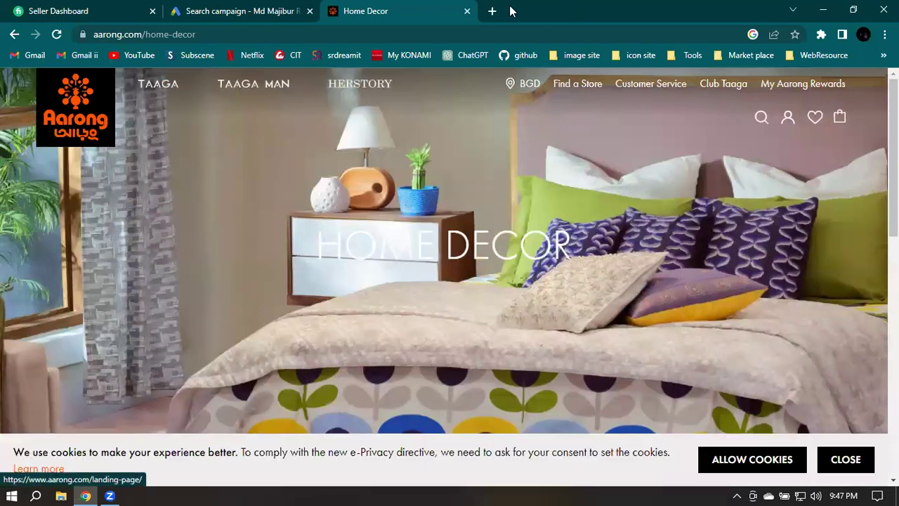
click(491, 11)
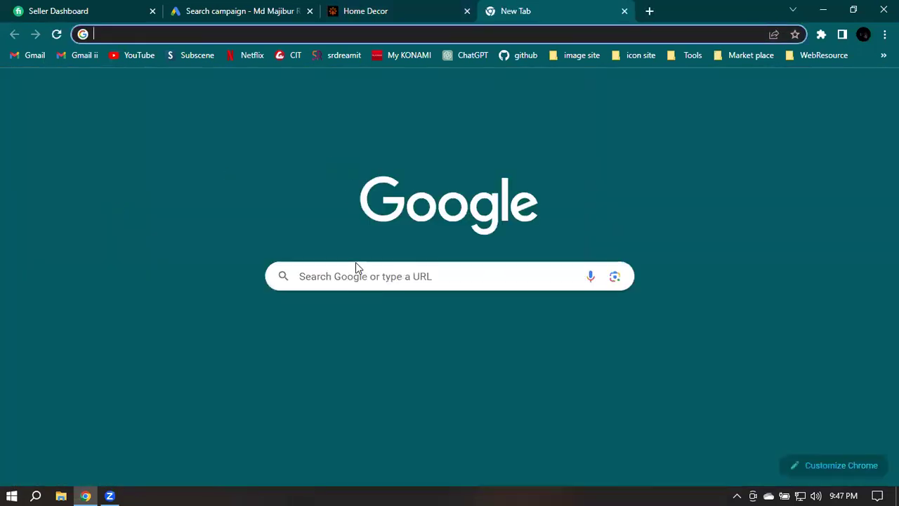
Search Google for 'aarong', removing 'feni' from the query
click(356, 268)
text(aarong)
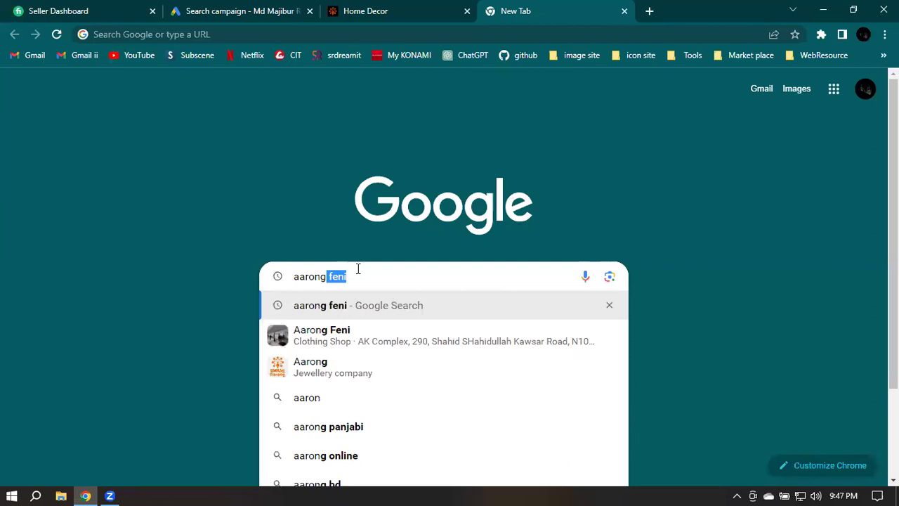
key(Return)
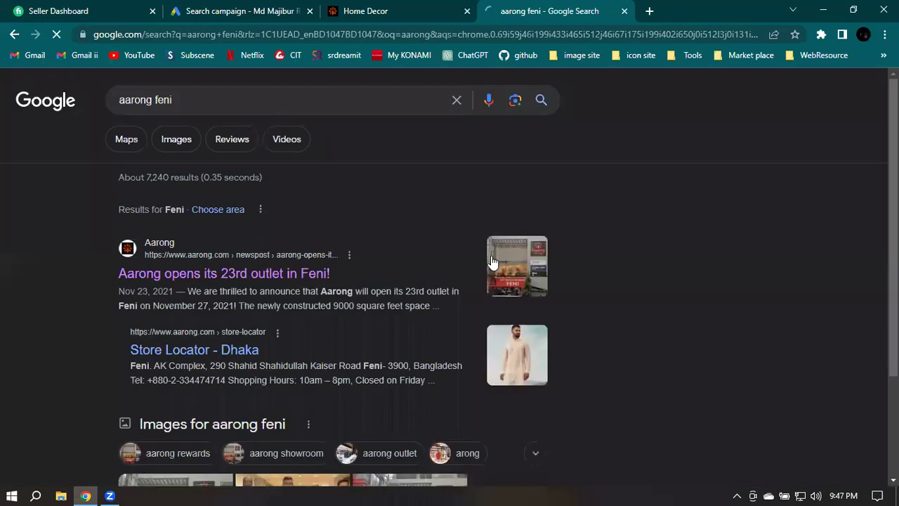
double_click(192, 99)
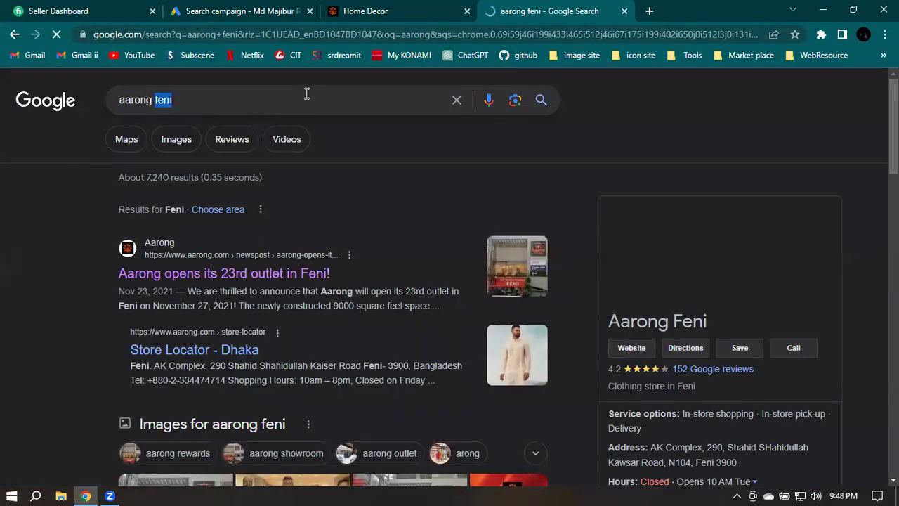
key(BackSpace)
key(BackSpace)
key(Return)
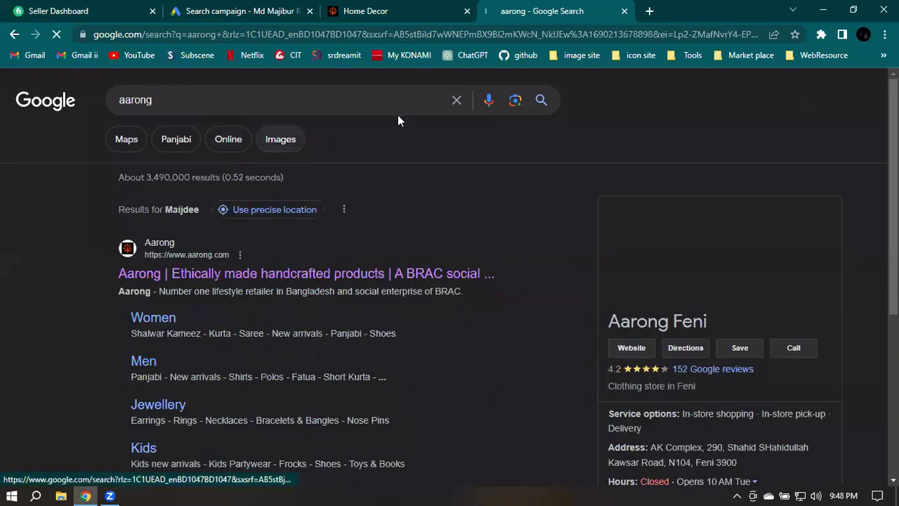
scroll(427, 194, down, 2)
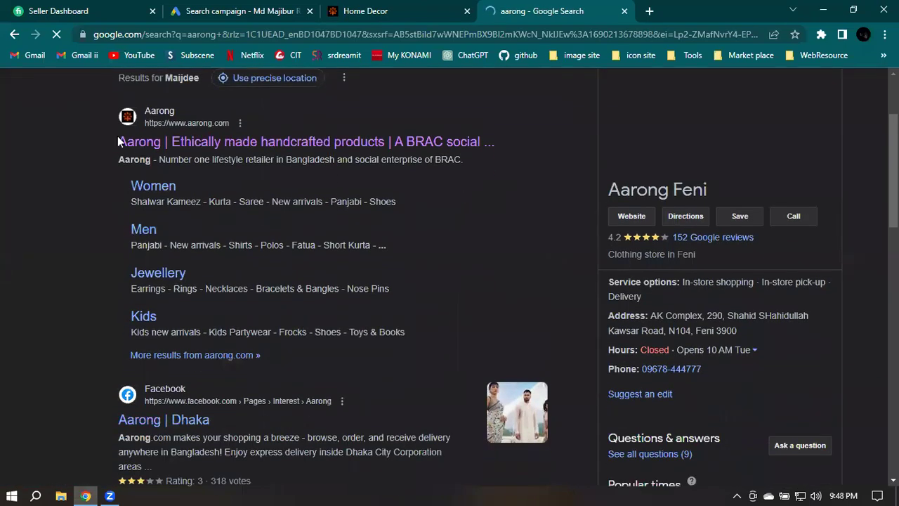
Open aarong.com from the results, dismiss its cookie notice, browse the home page, then return to Google Ads
click(457, 147)
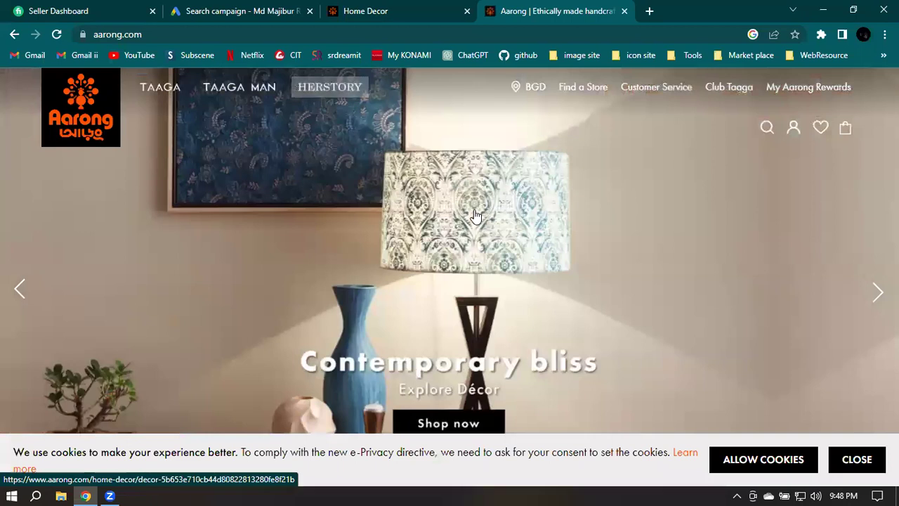
scroll(475, 215, down, 3)
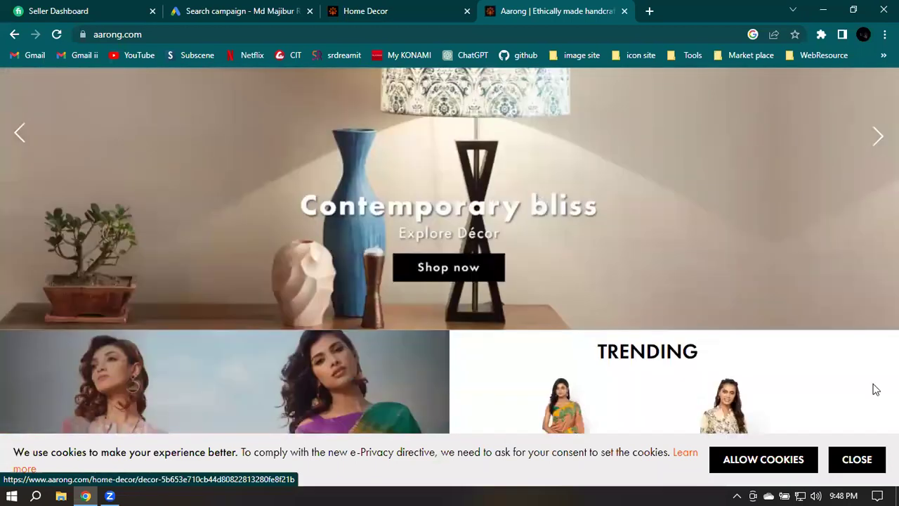
scroll(777, 470, down, 4)
click(779, 468)
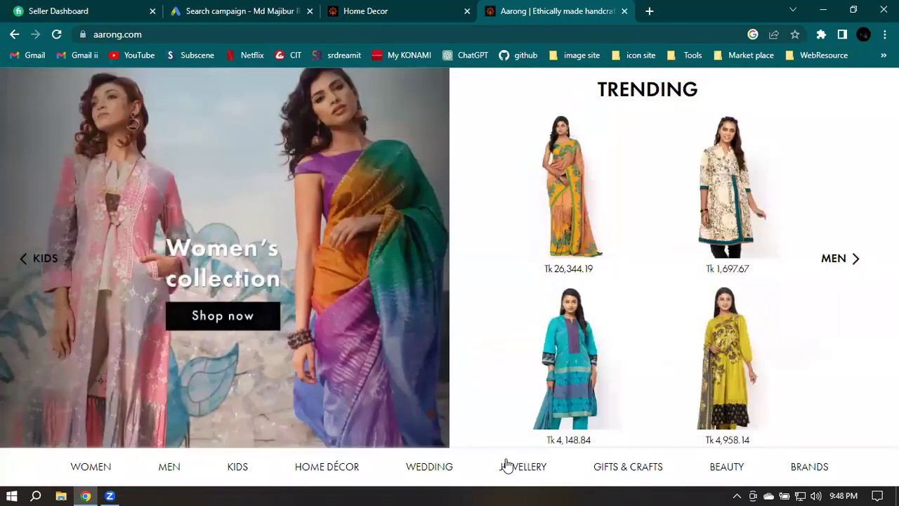
scroll(236, 182, up, 5)
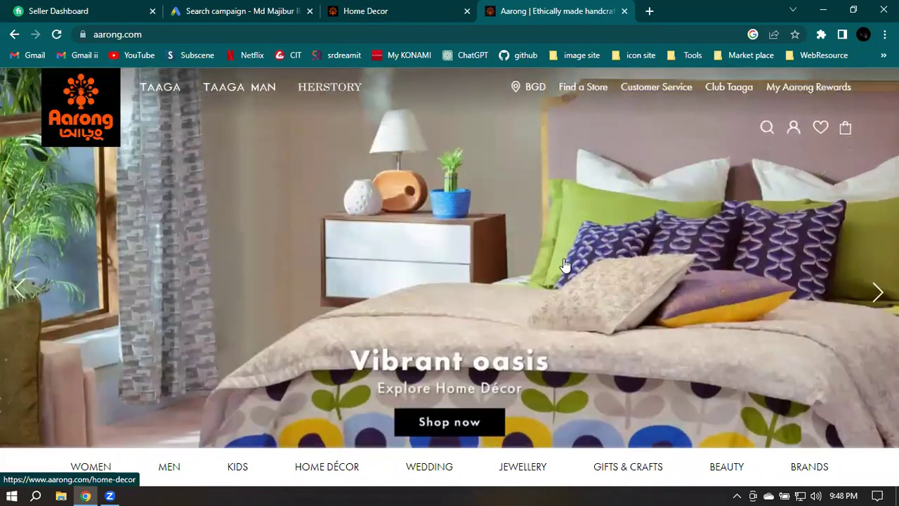
scroll(534, 263, down, 5)
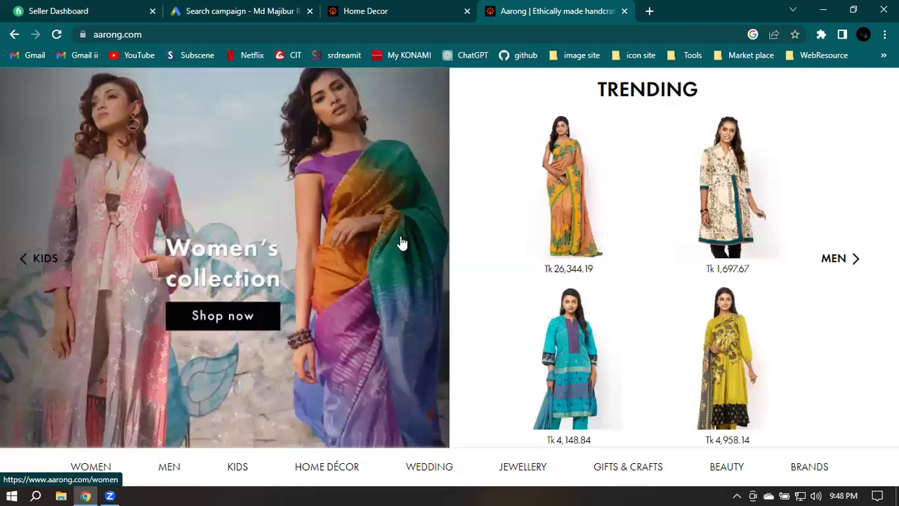
scroll(399, 243, down, 5)
scroll(397, 253, down, 10)
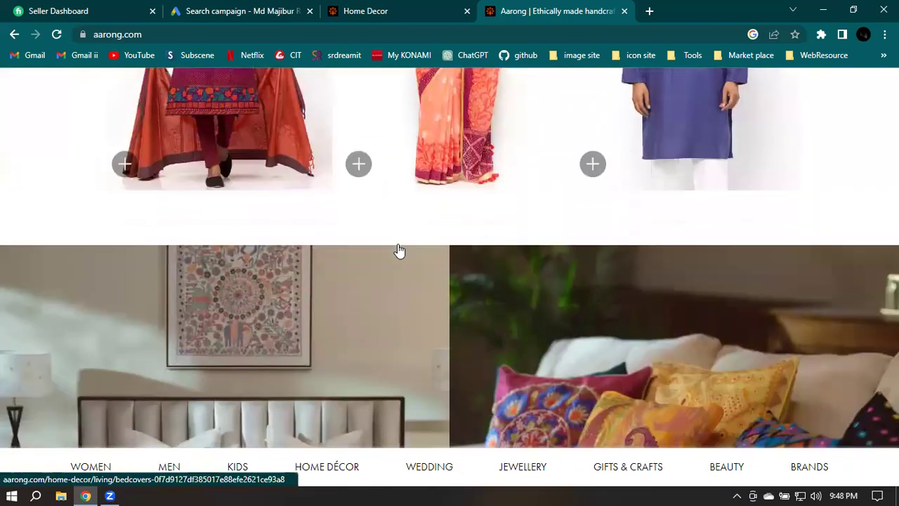
scroll(400, 250, up, 5)
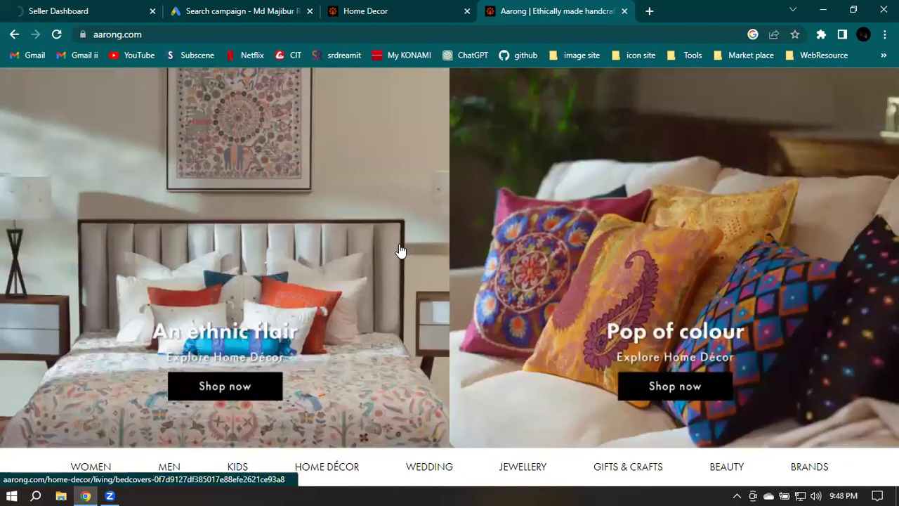
scroll(402, 249, up, 5)
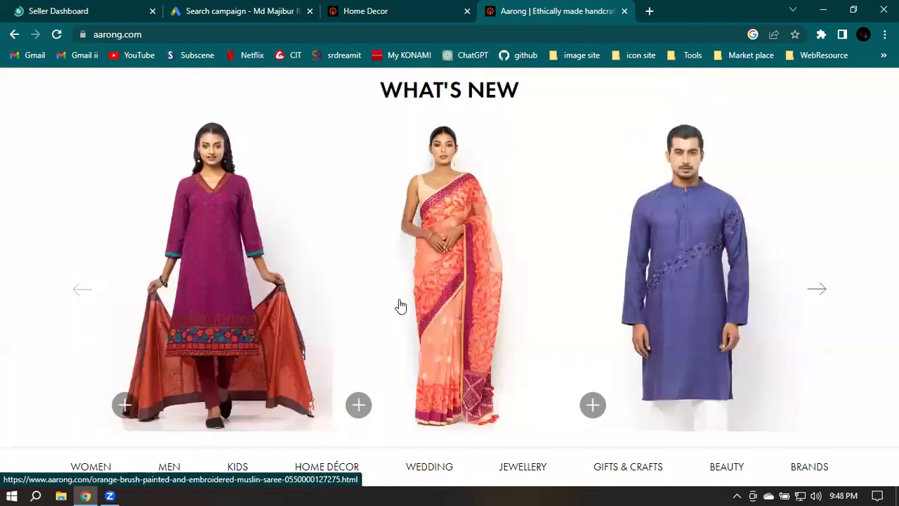
click(247, 6)
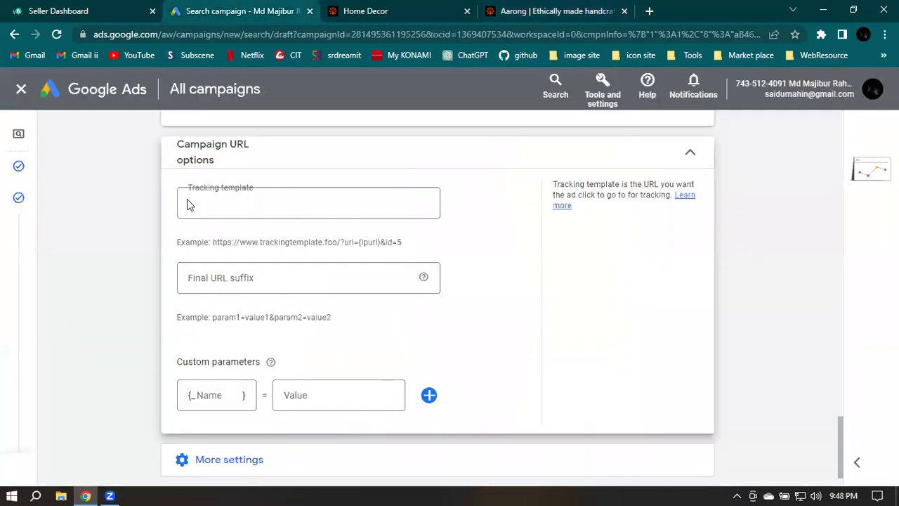
Open Aarong's Taaga Man brand page in the Aarong tab
click(342, 194)
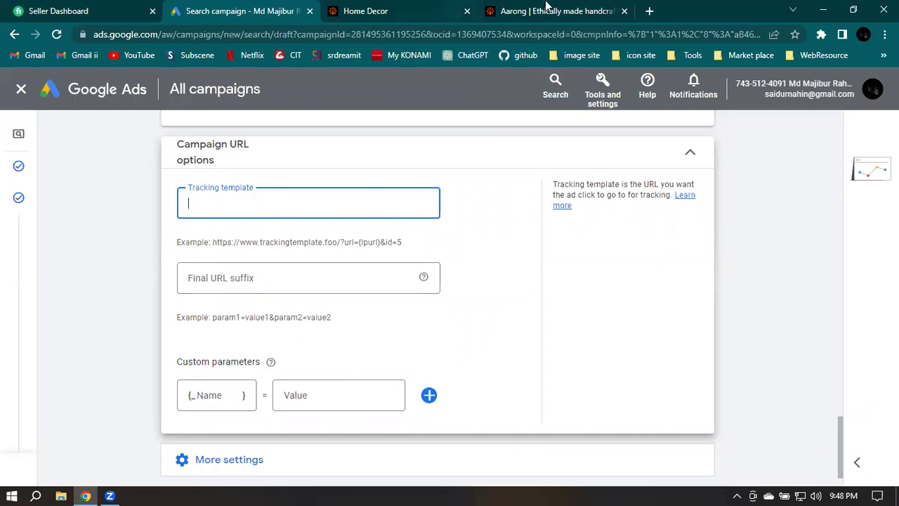
click(545, 8)
scroll(559, 229, up, 1)
scroll(559, 229, up, 3)
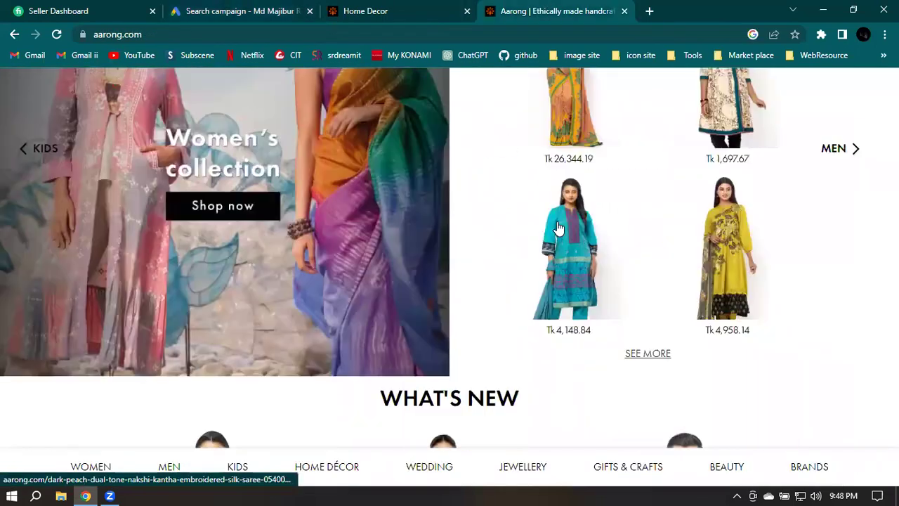
scroll(559, 229, up, 5)
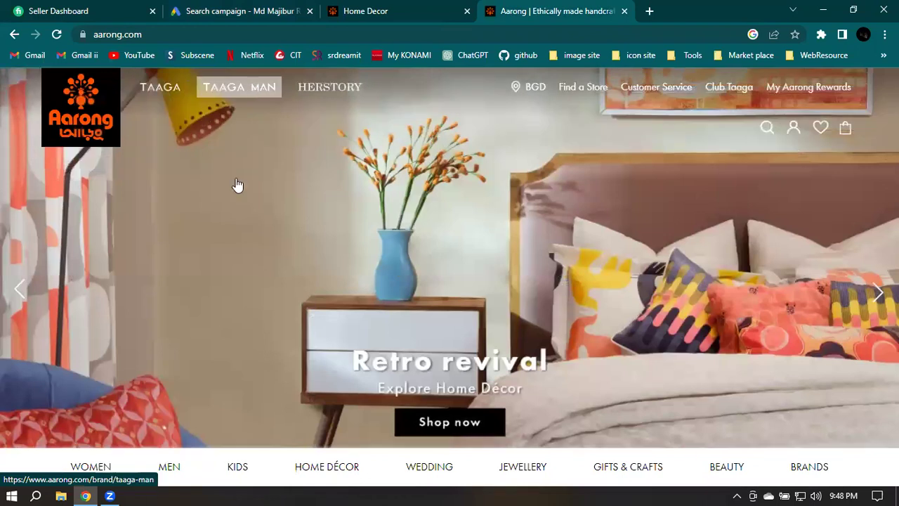
click(246, 215)
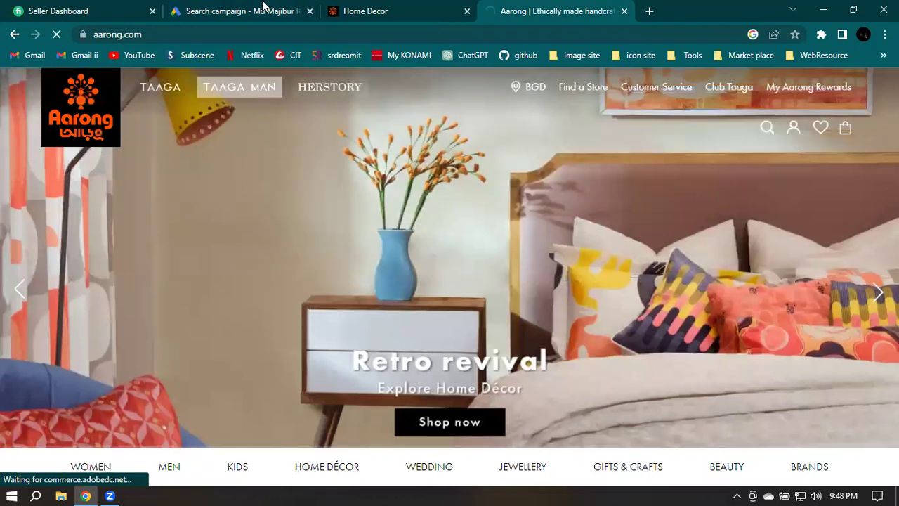
key(ctrl+2)
Enter 'Taga man' as the campaign's tracking template
click(242, 203)
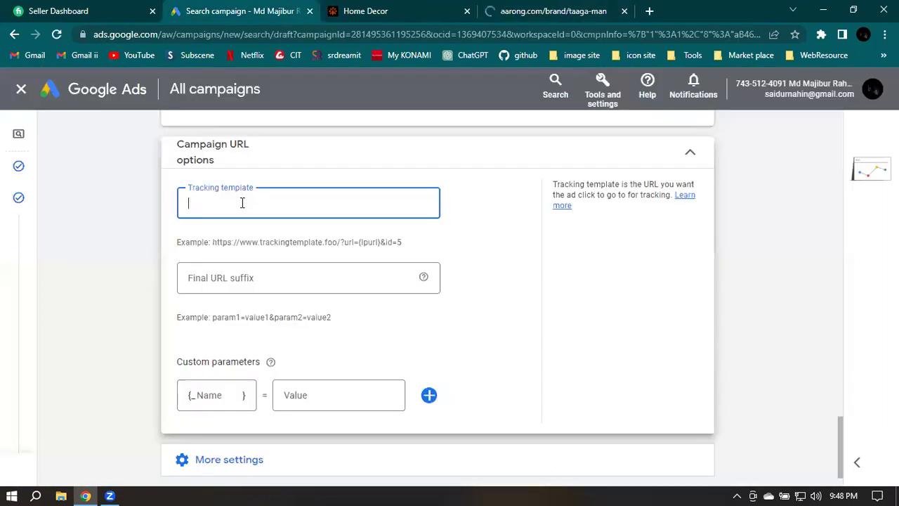
text(Taha)
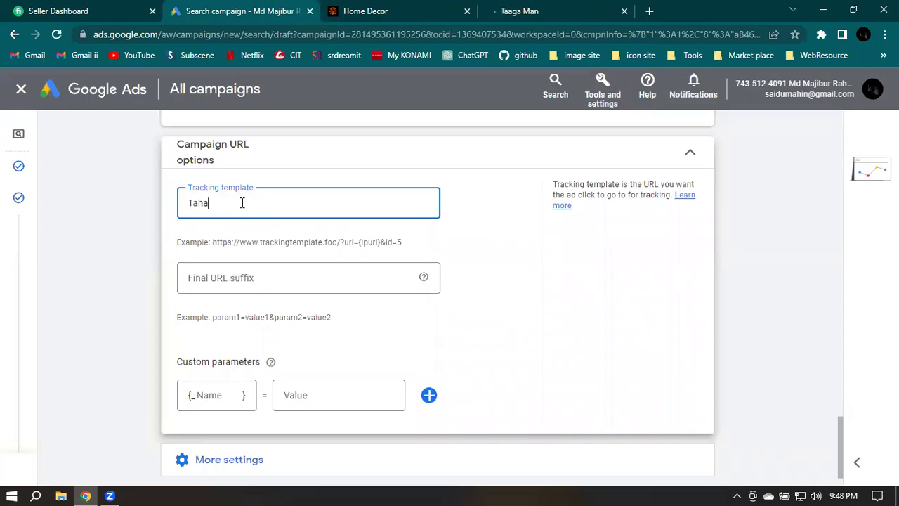
key(BackSpace)
text(ga)
key(BackSpace)
text(ga man)
key(Tab)
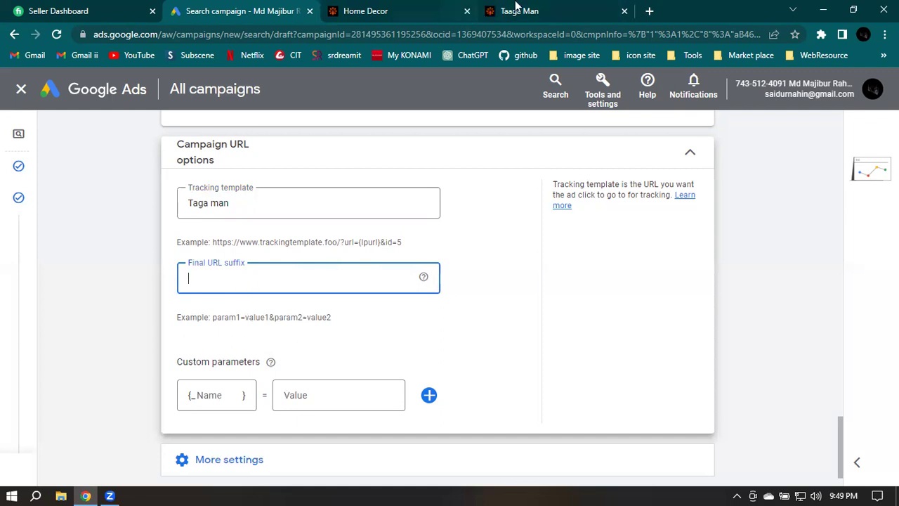
Switch to the Taaga Man page and scroll through it
click(538, 8)
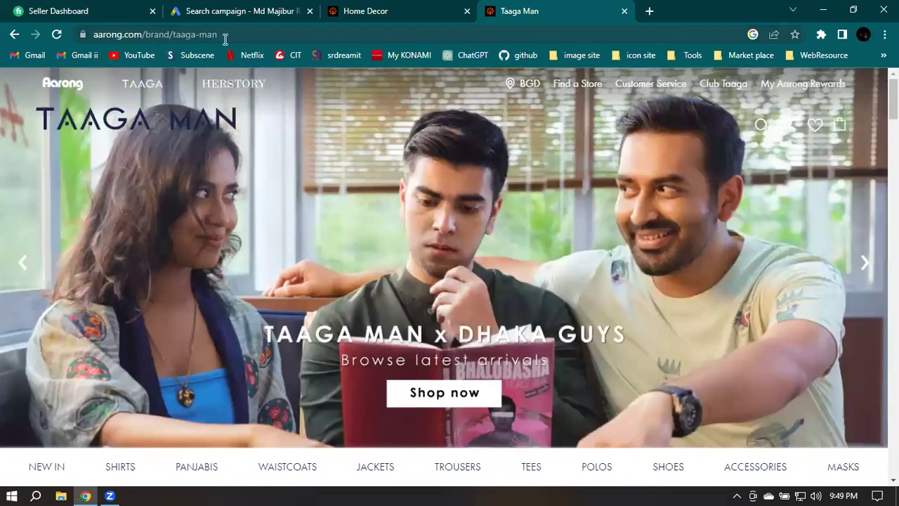
click(231, 37)
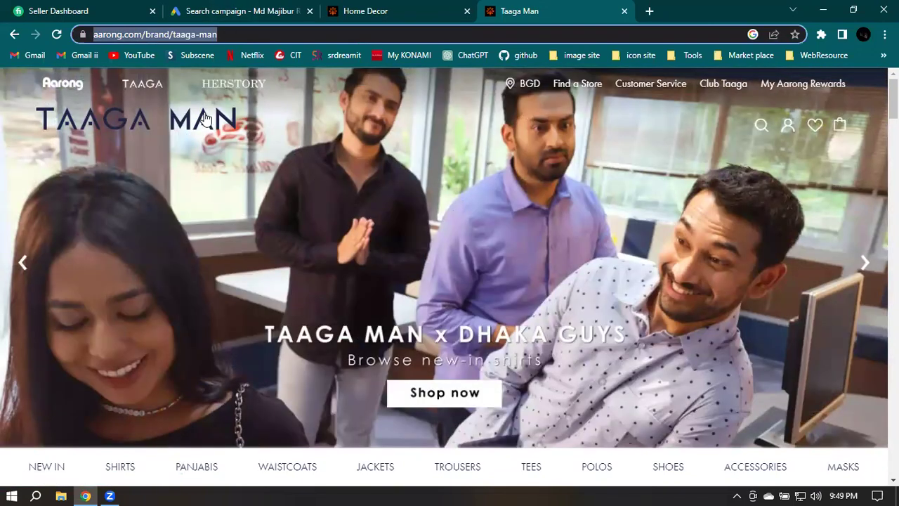
scroll(100, 225, down, 4)
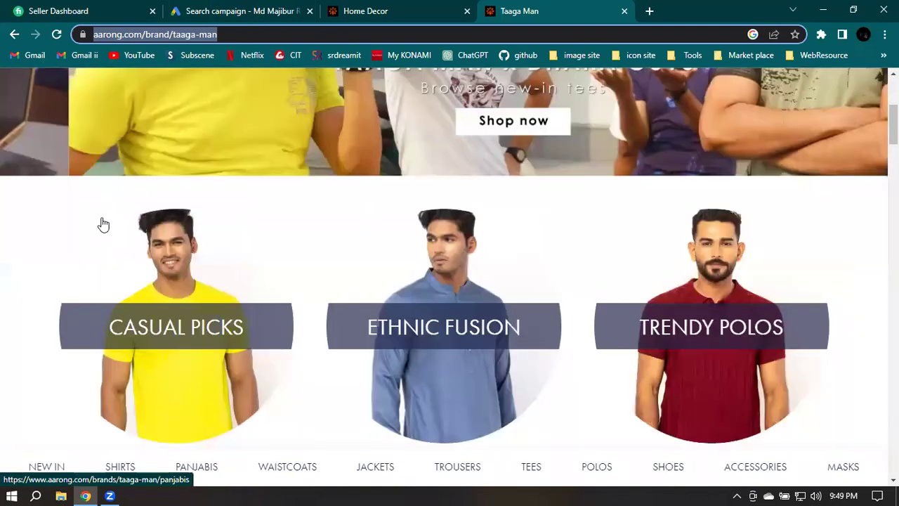
scroll(258, 212, down, 5)
scroll(249, 207, down, 4)
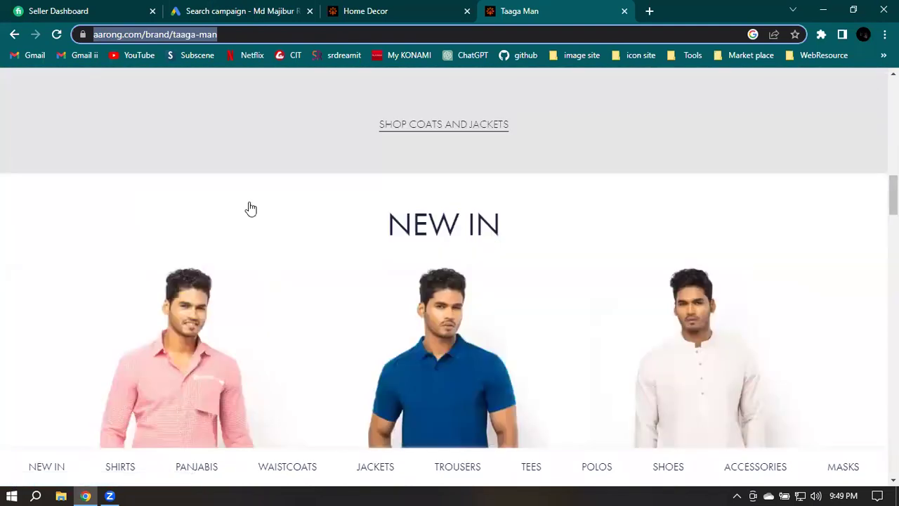
scroll(295, 203, down, 6)
scroll(490, 198, down, 5)
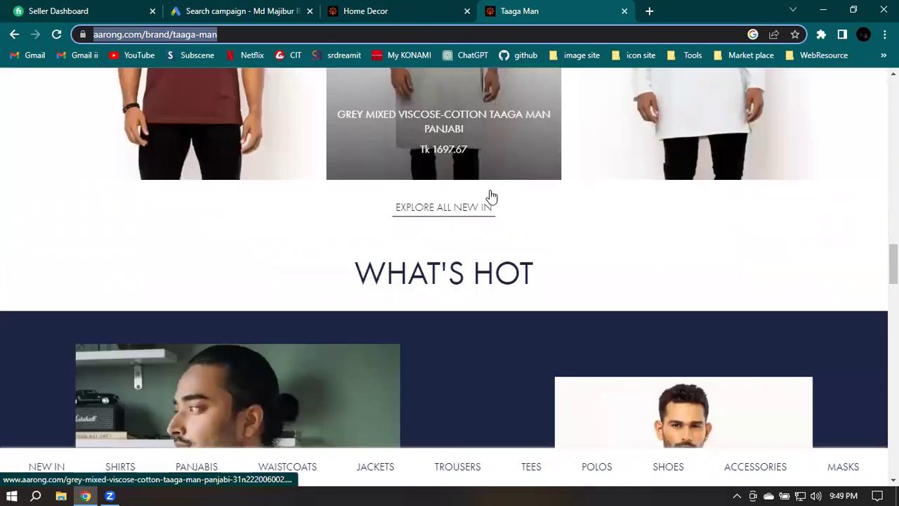
scroll(379, 222, down, 6)
scroll(424, 245, down, 3)
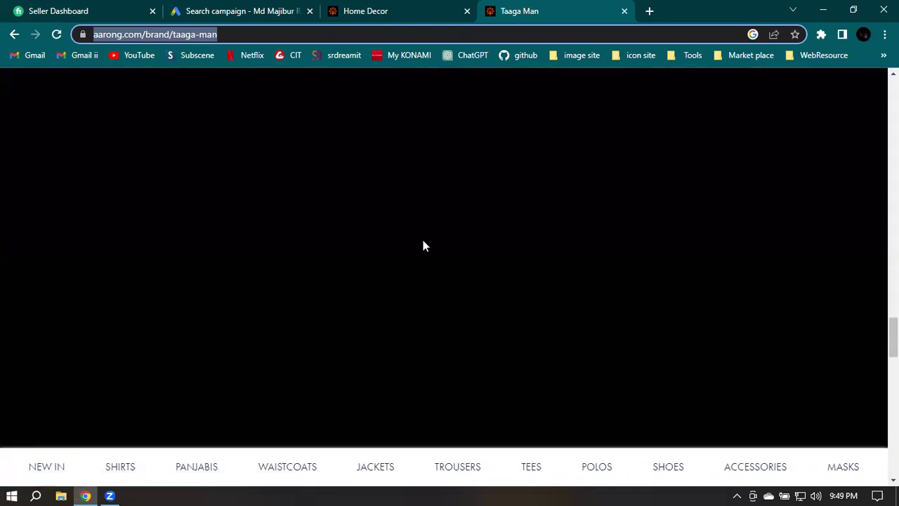
scroll(424, 246, down, 4)
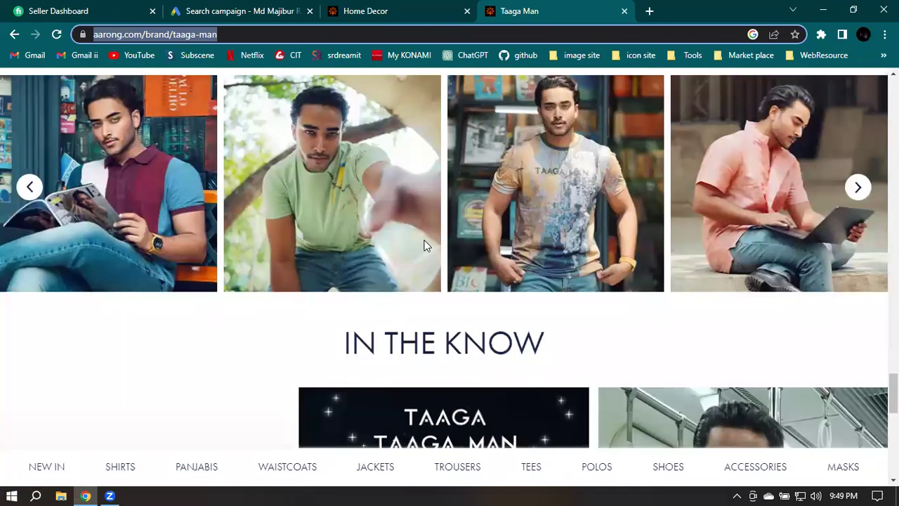
scroll(424, 246, down, 1)
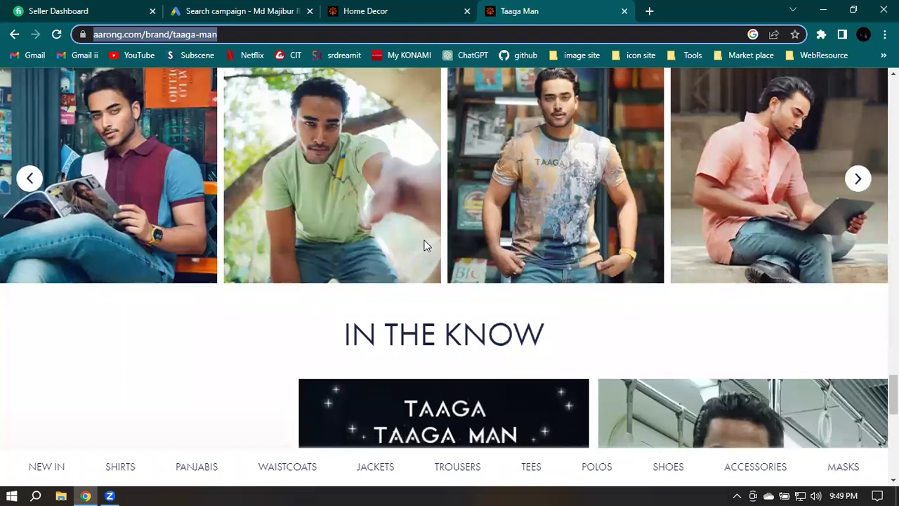
scroll(425, 245, up, 1)
scroll(432, 243, up, 5)
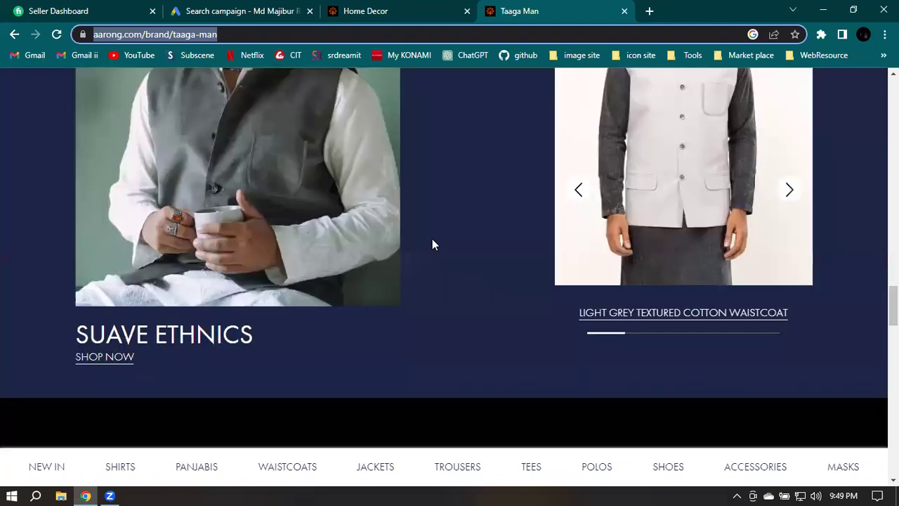
scroll(435, 245, up, 5)
scroll(437, 245, up, 5)
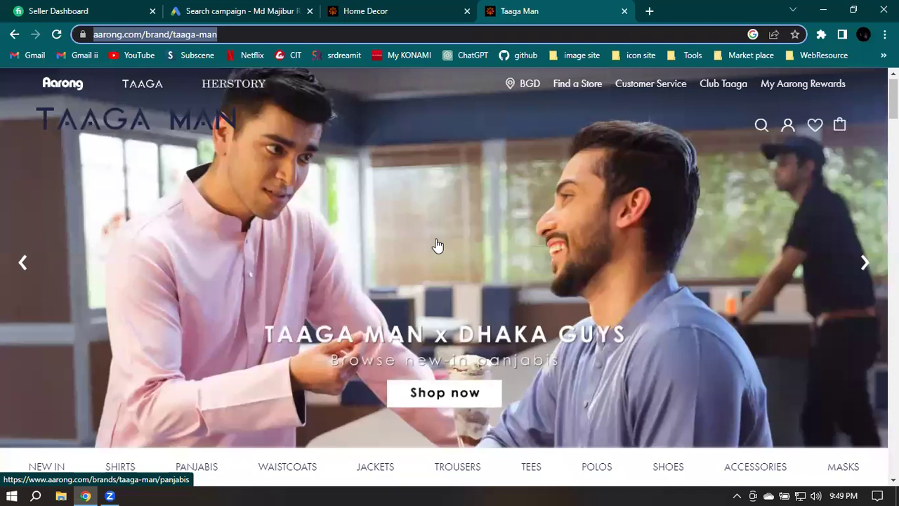
click(239, 36)
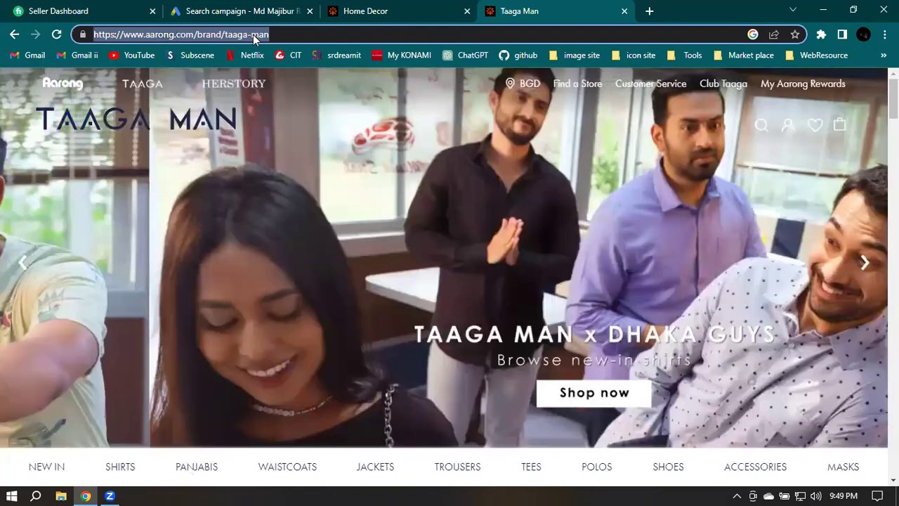
right_click(252, 35)
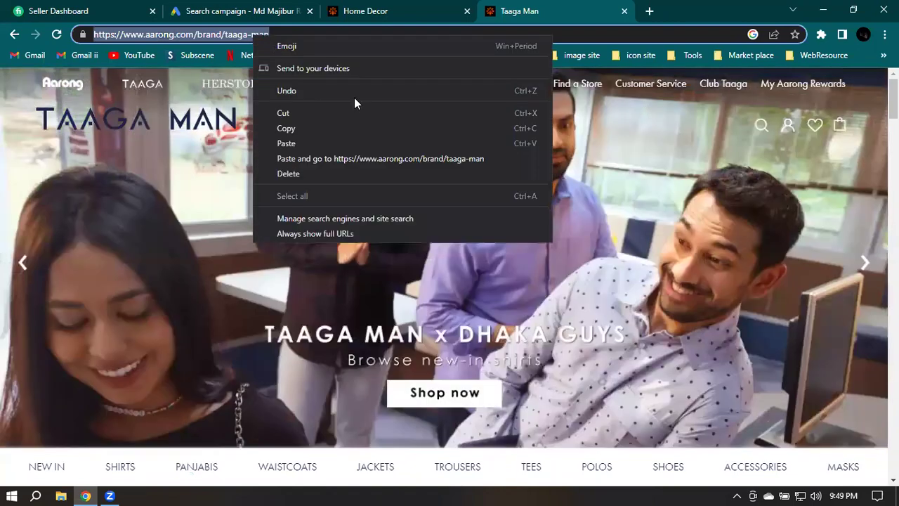
click(330, 131)
click(232, 11)
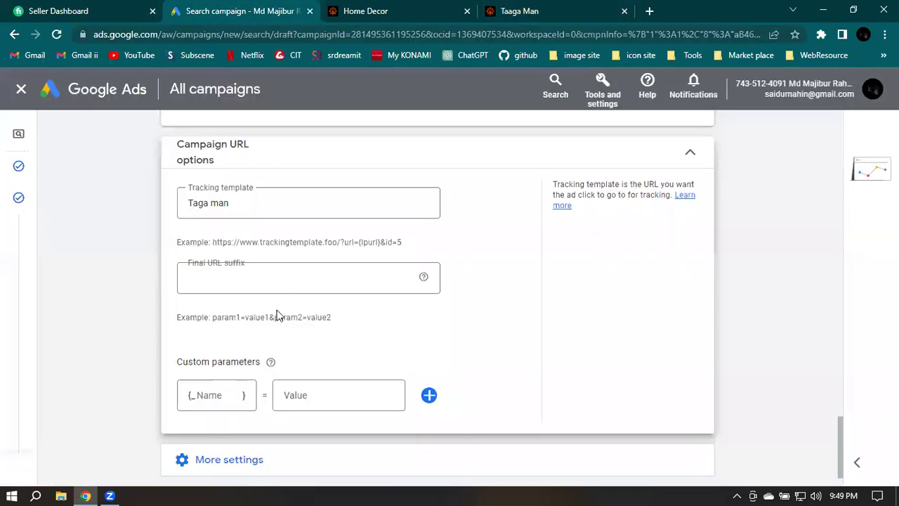
click(232, 276)
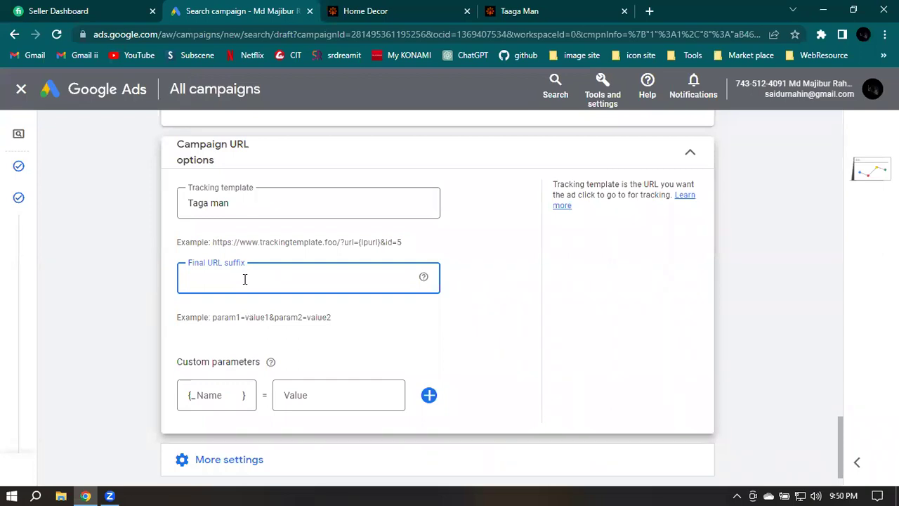
key(ctrl+v)
right_click(215, 284)
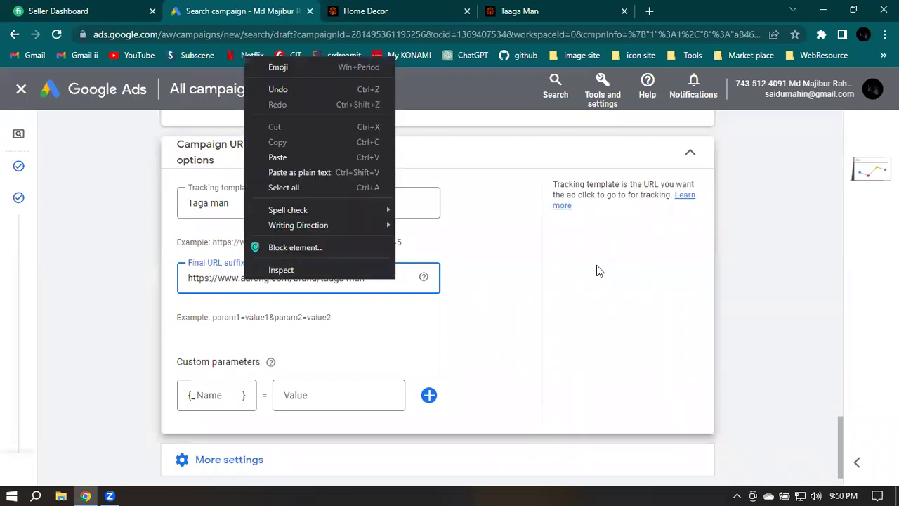
click(515, 274)
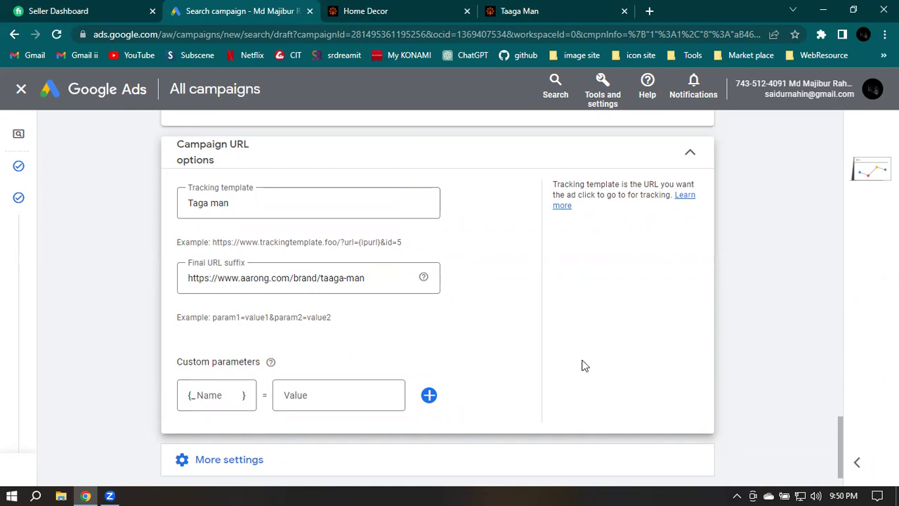
Leave the custom parameter name and value fields empty
mouse_move(73, 394)
click(233, 395)
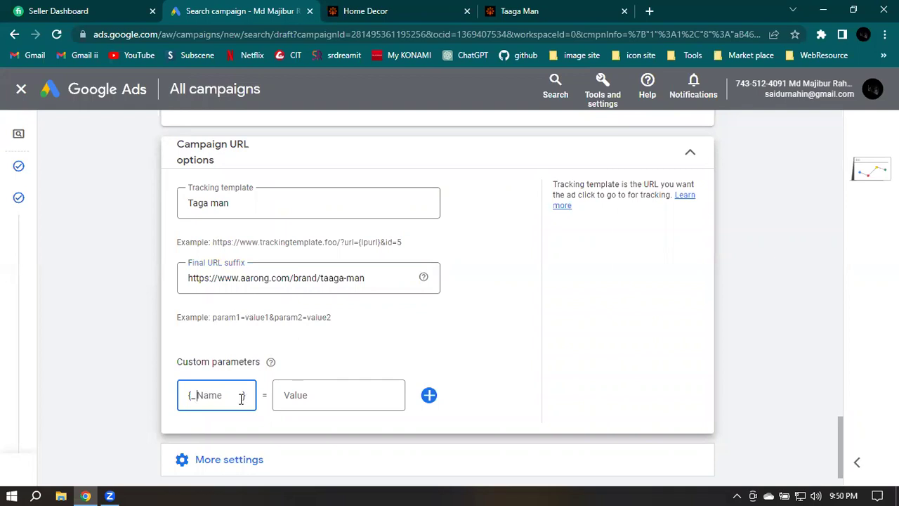
click(370, 396)
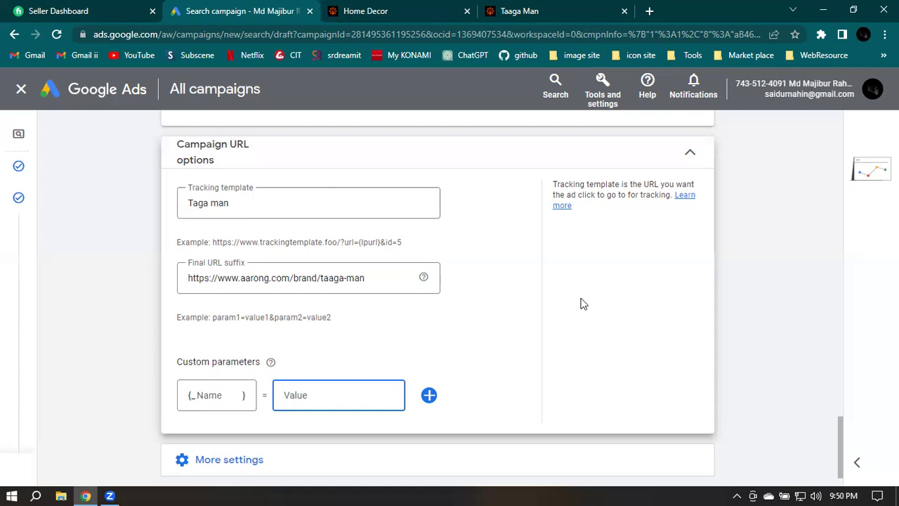
click(487, 290)
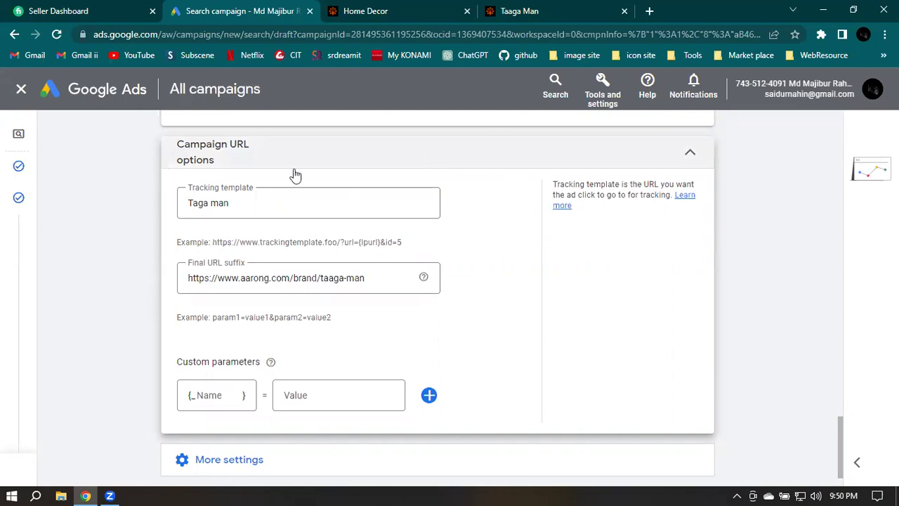
Expand More settings > Brand restrictions, check for brand lists, and collapse it with none applied
scroll(767, 166, down, 1)
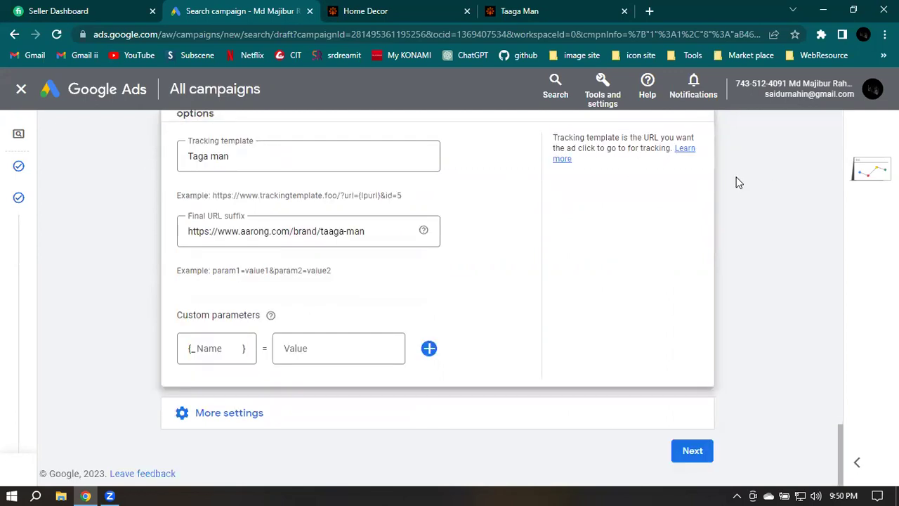
click(204, 418)
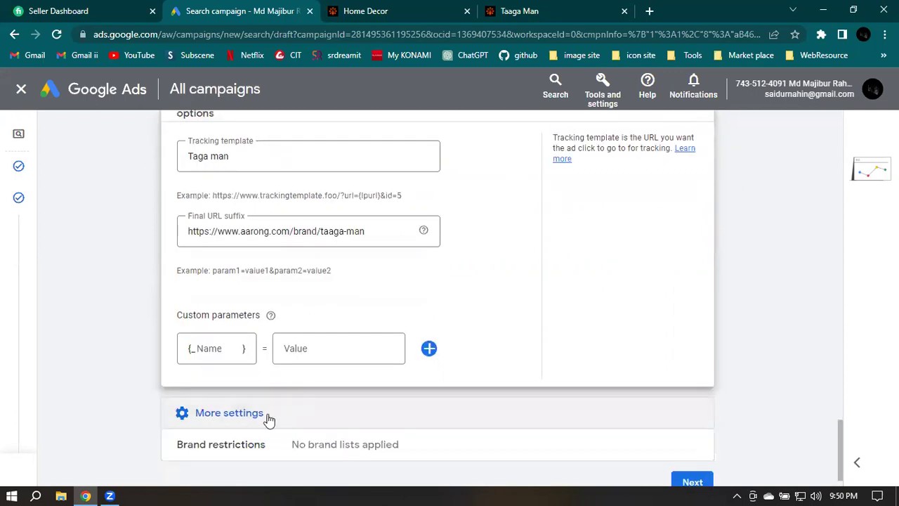
scroll(583, 372, down, 1)
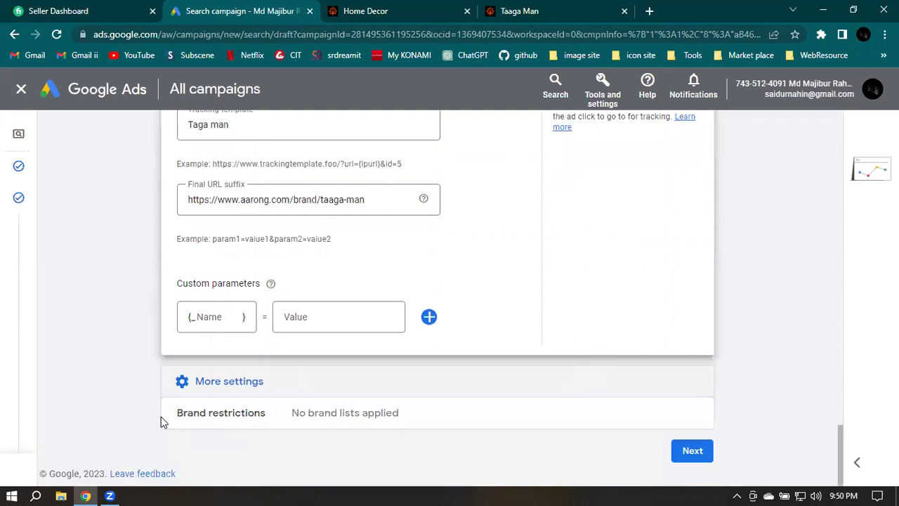
click(260, 420)
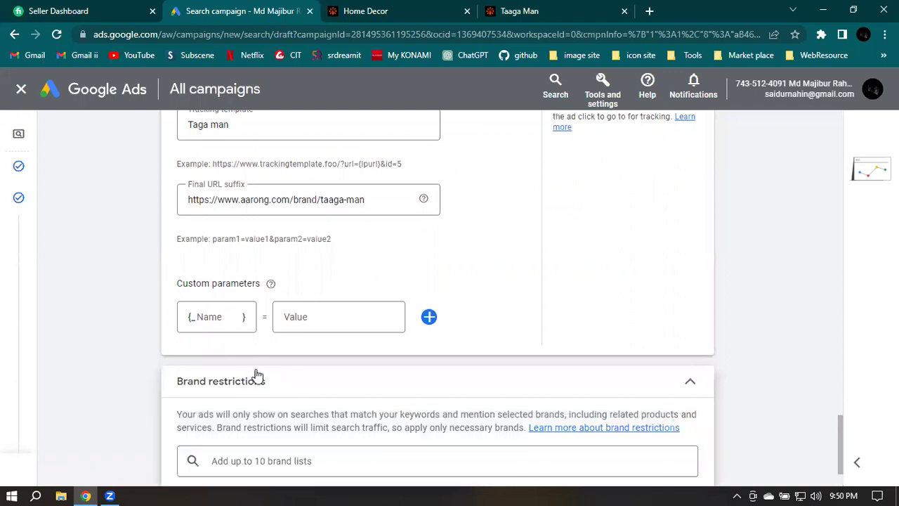
scroll(377, 366, down, 2)
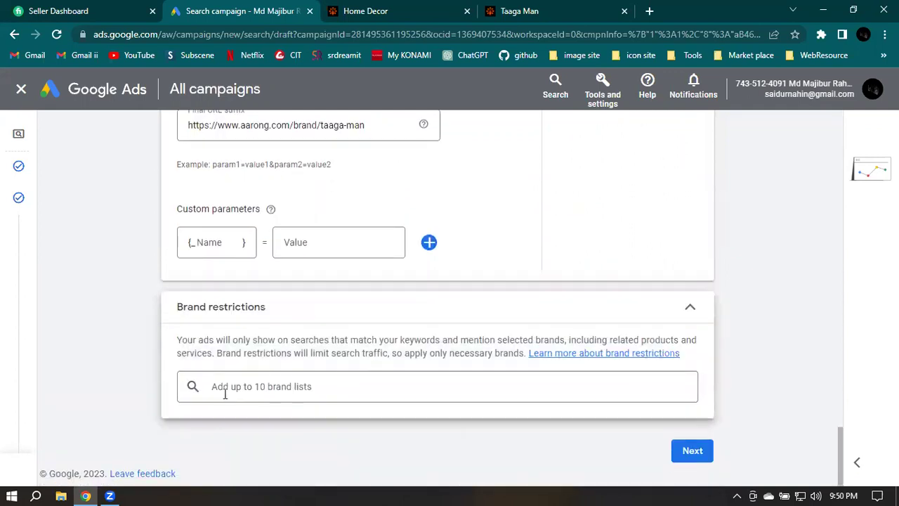
click(327, 387)
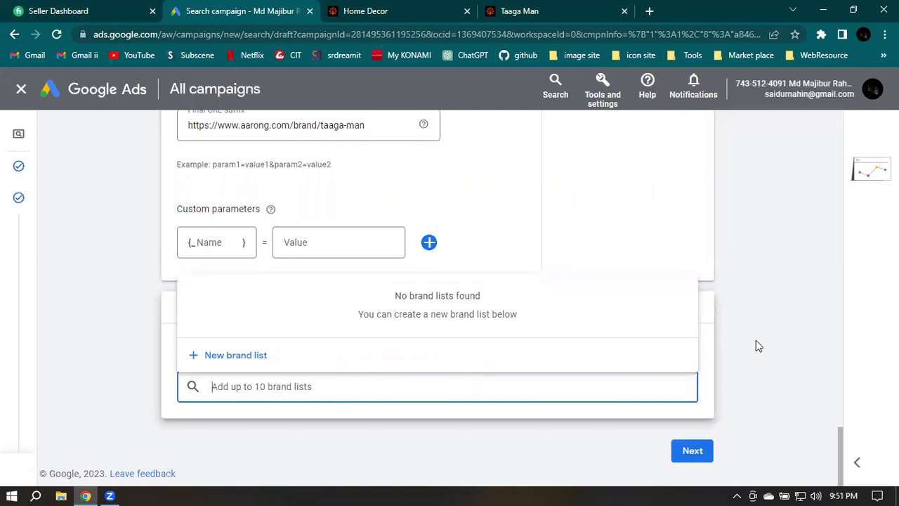
click(756, 346)
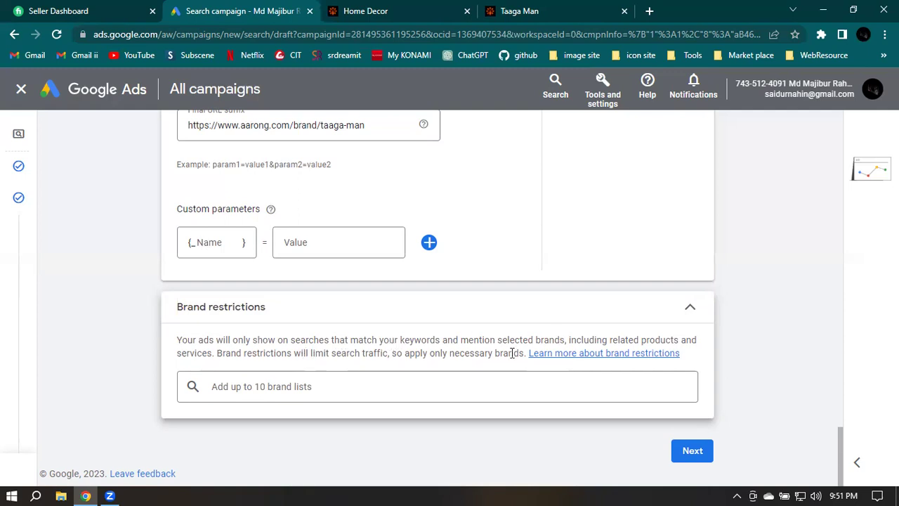
click(337, 388)
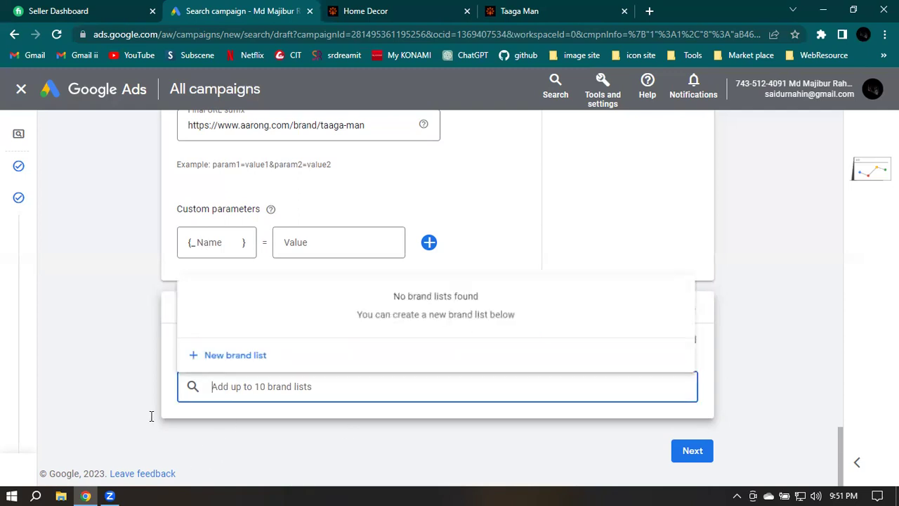
click(767, 318)
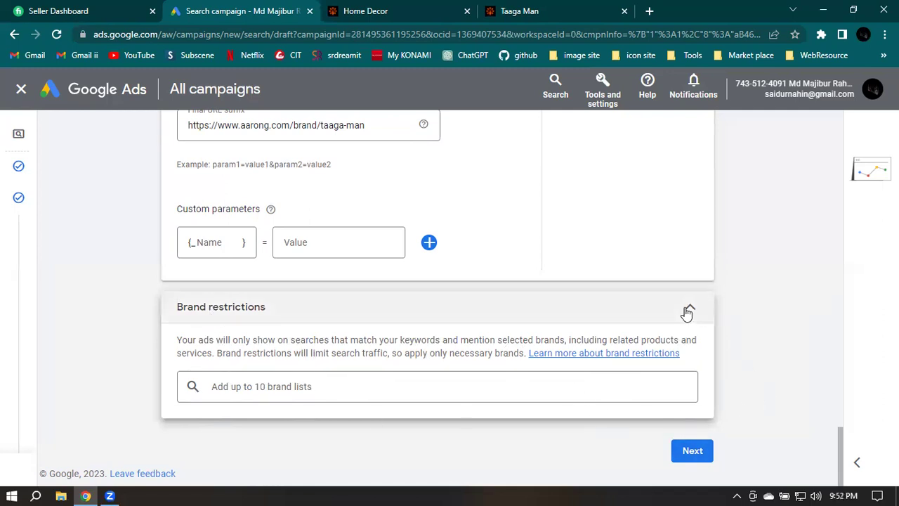
click(692, 453)
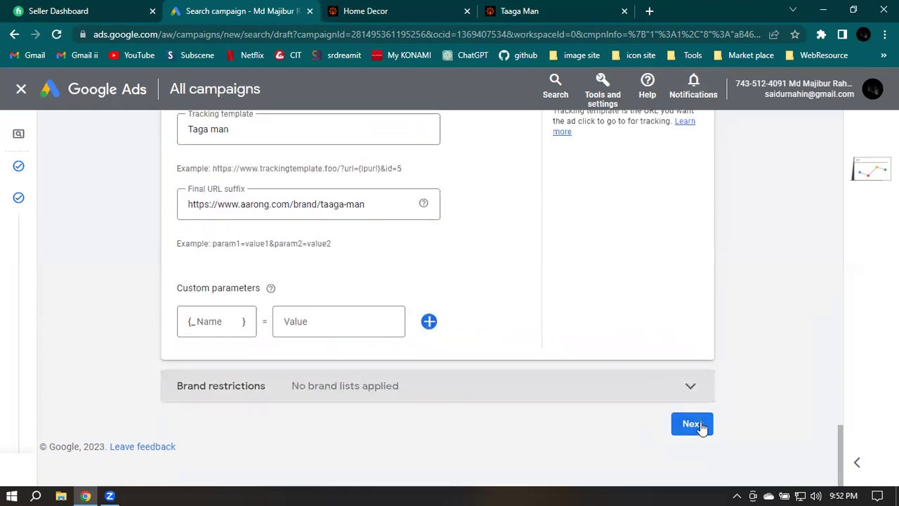
Continue to Keywords and ads and change the ad group name from 'Ad group 1' to 'Shirt'
click(696, 425)
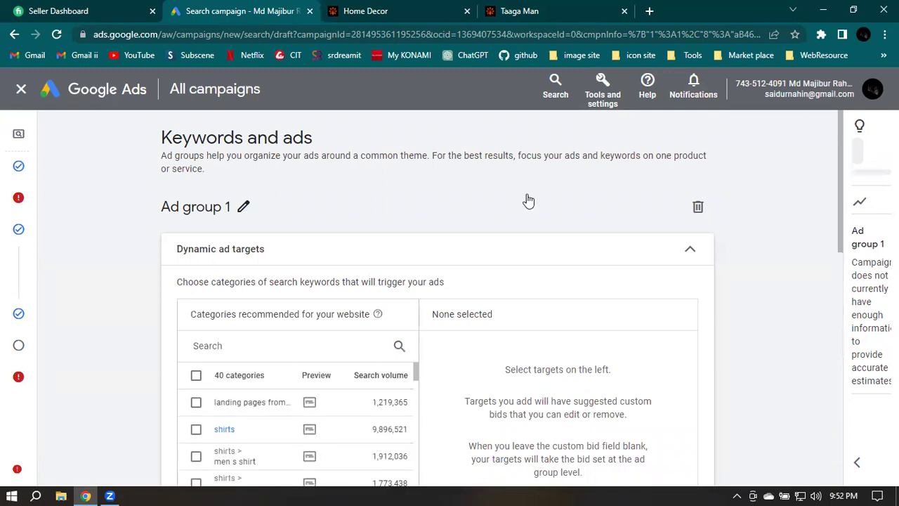
click(256, 205)
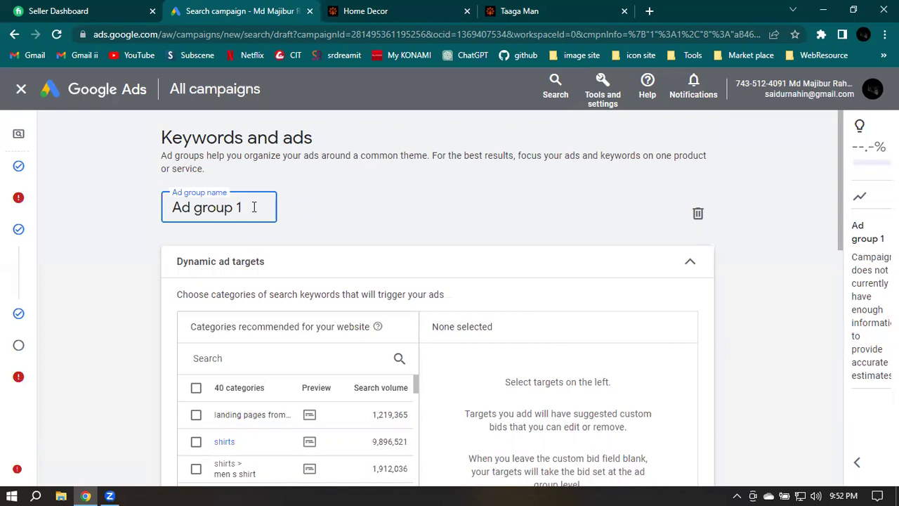
key(ctrl+a)
key(BackSpace)
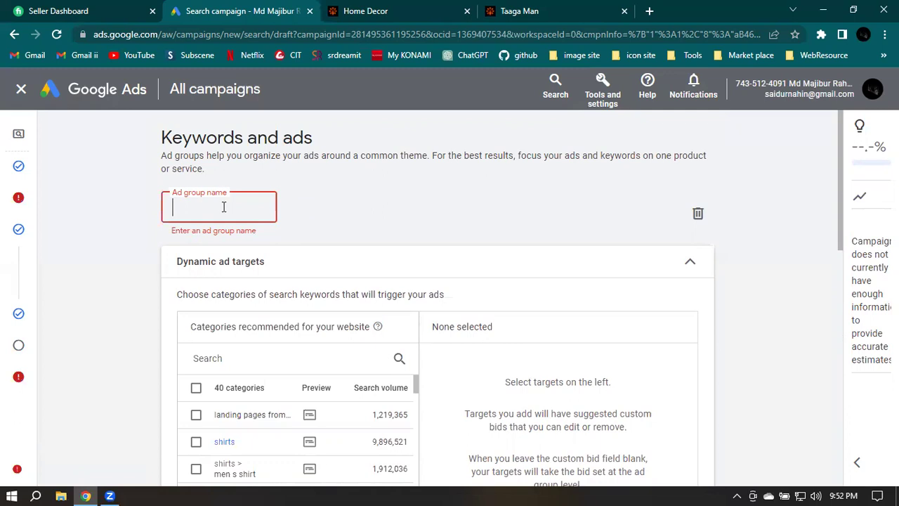
text(Shirt)
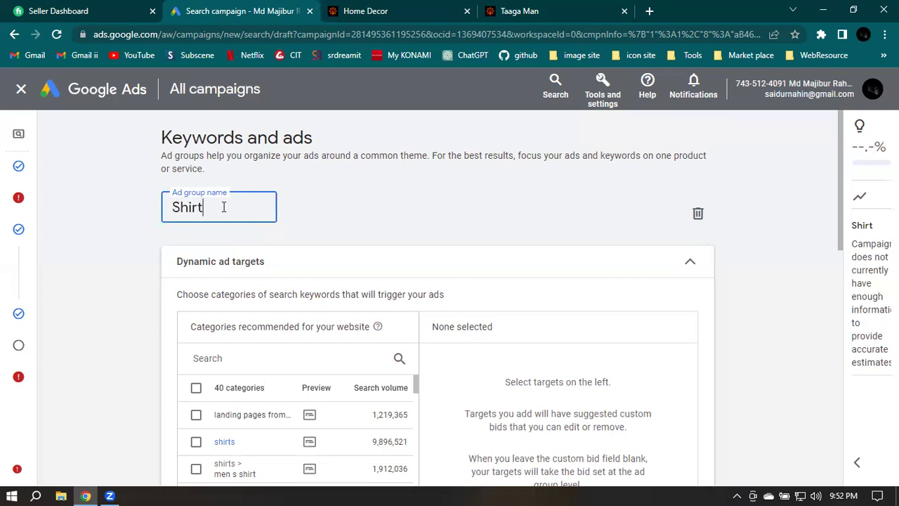
click(416, 201)
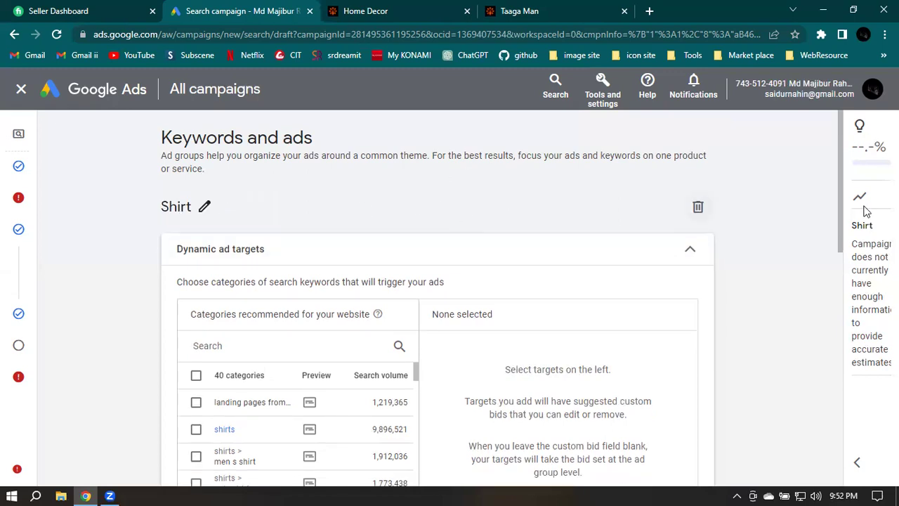
drag(844, 197, 804, 267)
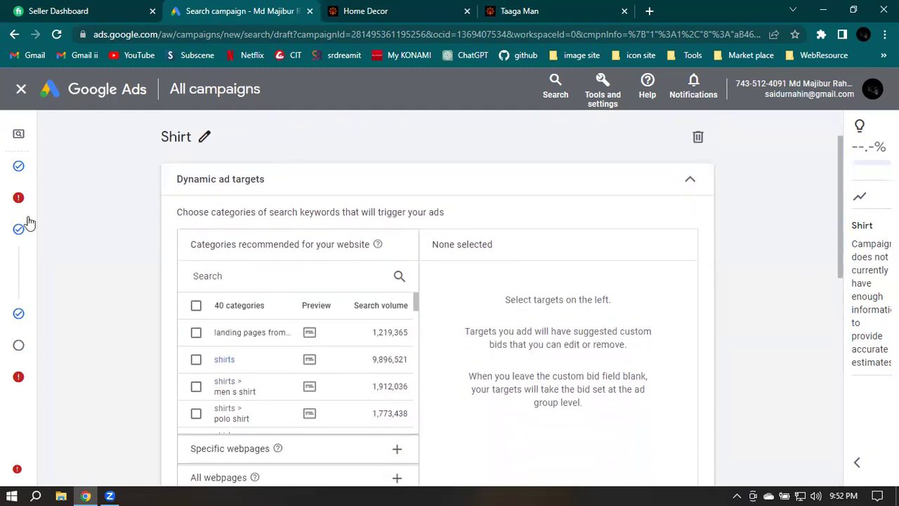
Go back to the campaign settings and scroll down to the Campaign URL options
mouse_move(22, 202)
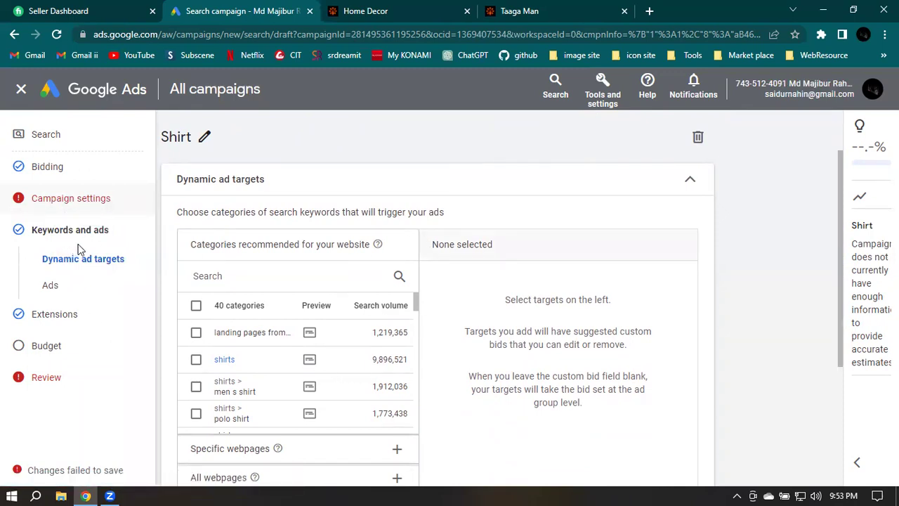
click(98, 260)
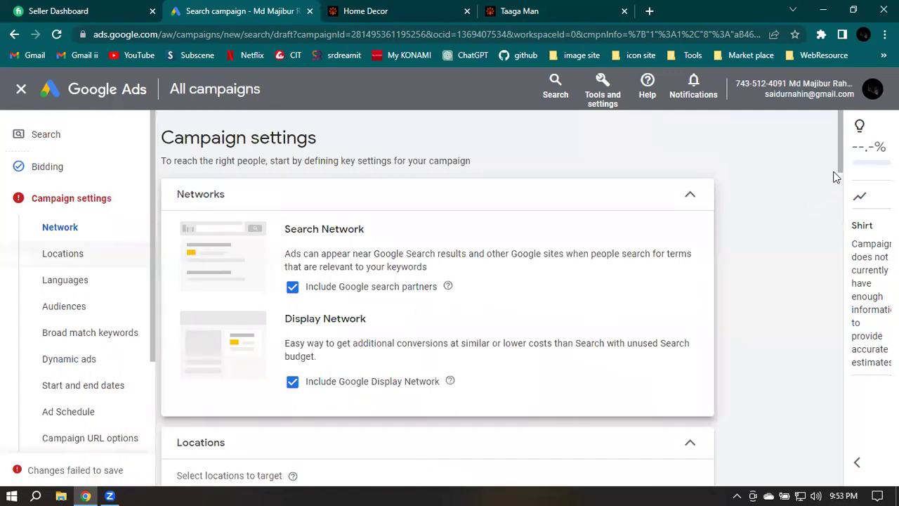
scroll(552, 321, down, 1)
scroll(613, 358, down, 8)
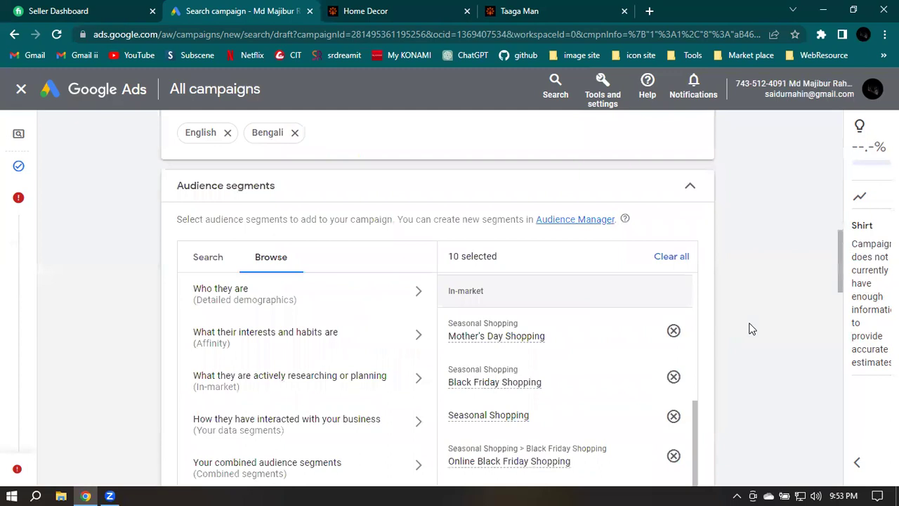
scroll(797, 322, down, 2)
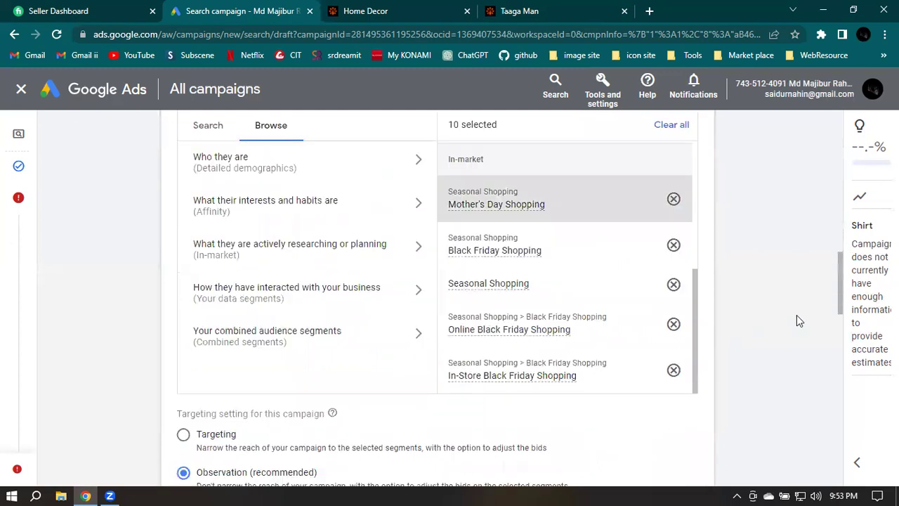
scroll(798, 321, down, 4)
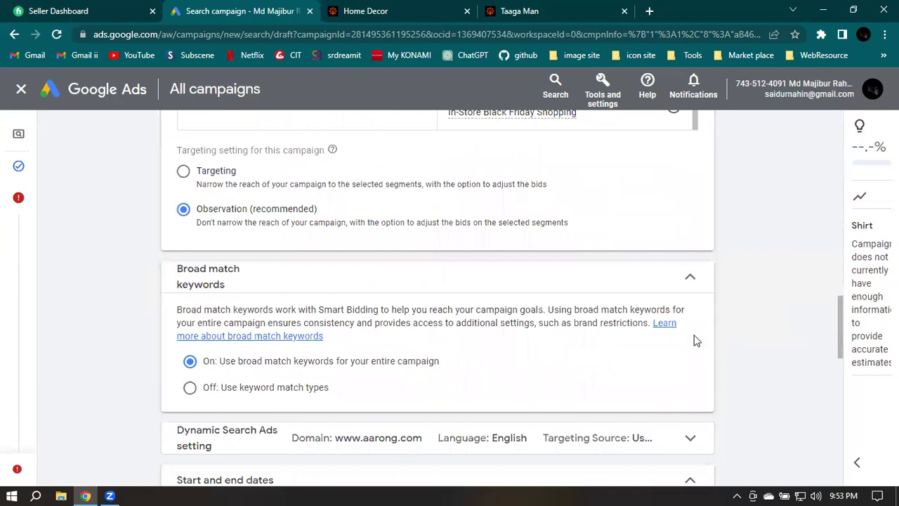
scroll(696, 340, down, 1)
scroll(195, 345, down, 1)
scroll(210, 325, down, 1)
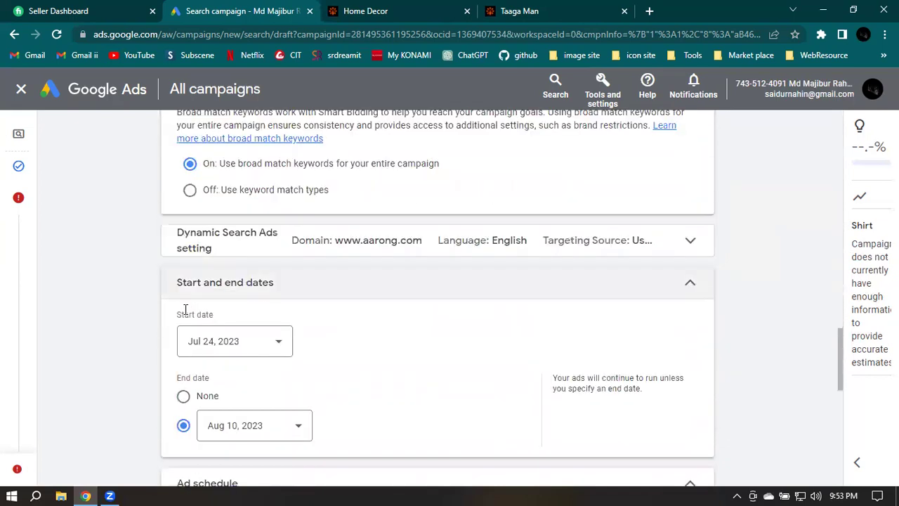
scroll(364, 242, down, 5)
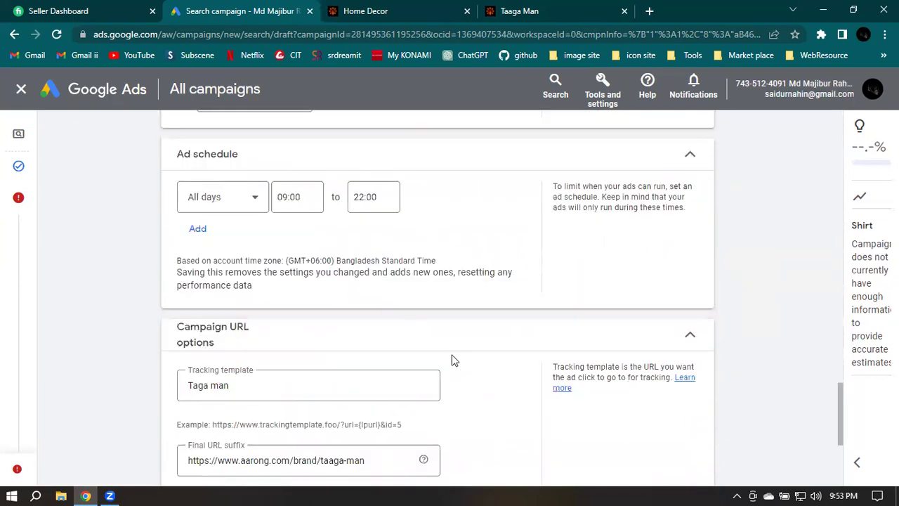
scroll(472, 359, down, 4)
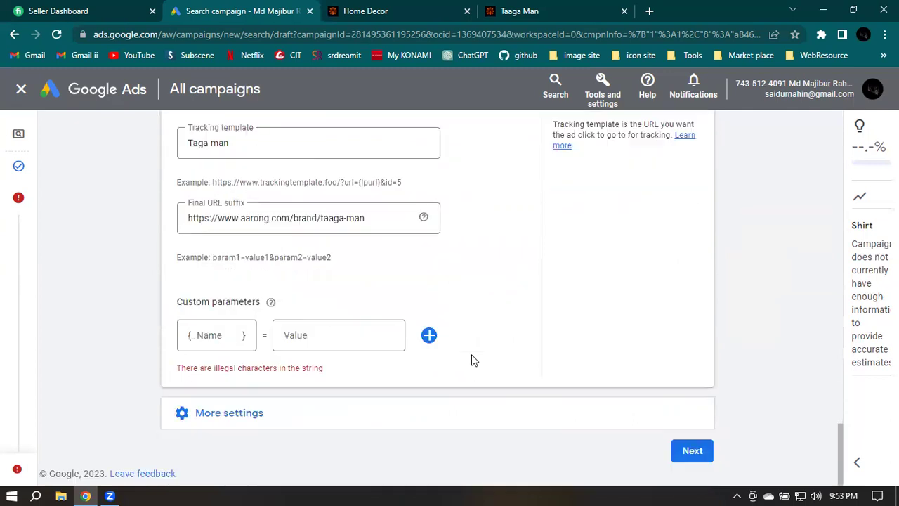
click(194, 336)
scroll(421, 330, up, 1)
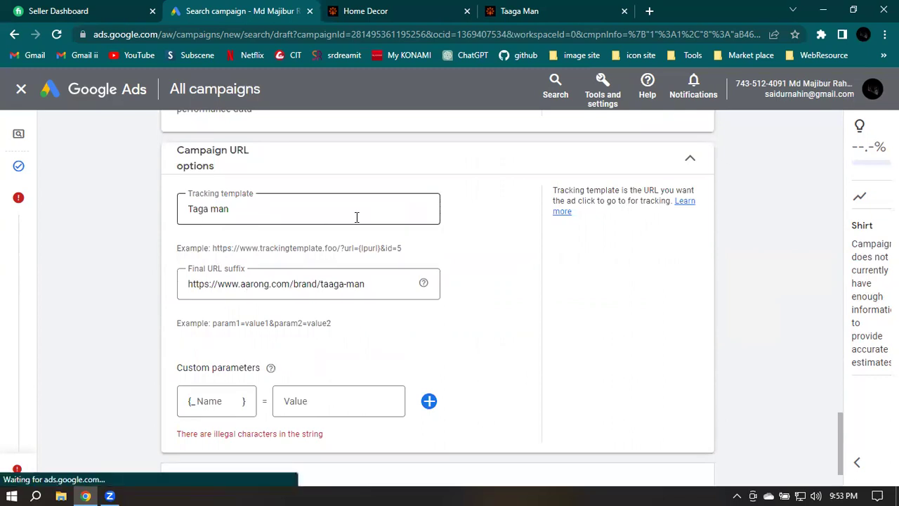
Change the tracking template to 'Tagaman' and continue to the ad group step
click(210, 211)
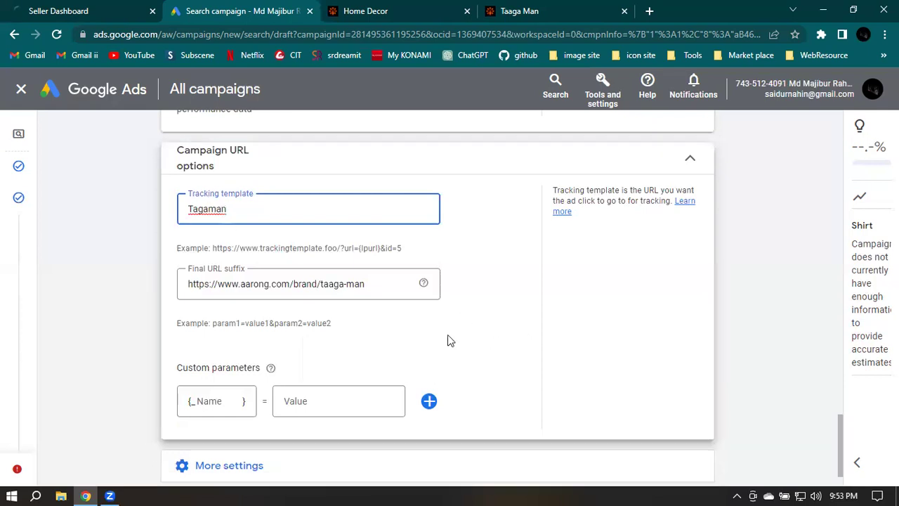
scroll(685, 330, down, 1)
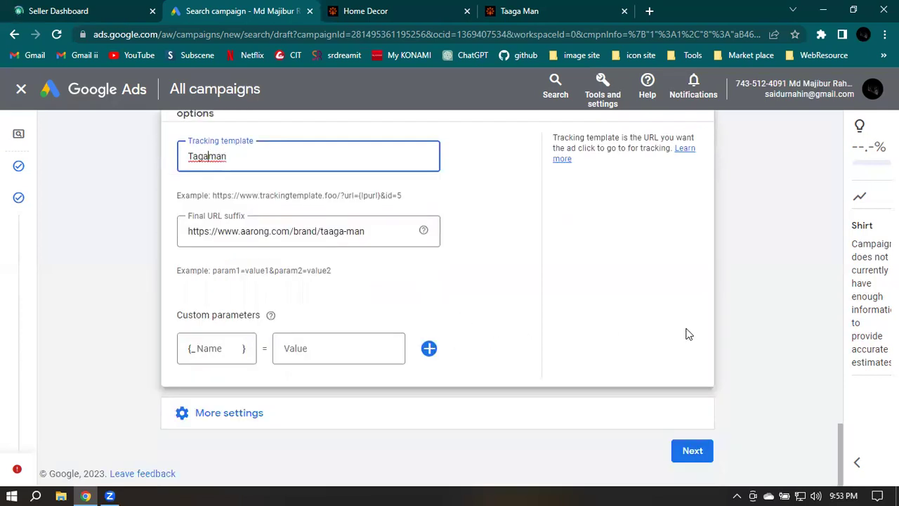
click(688, 451)
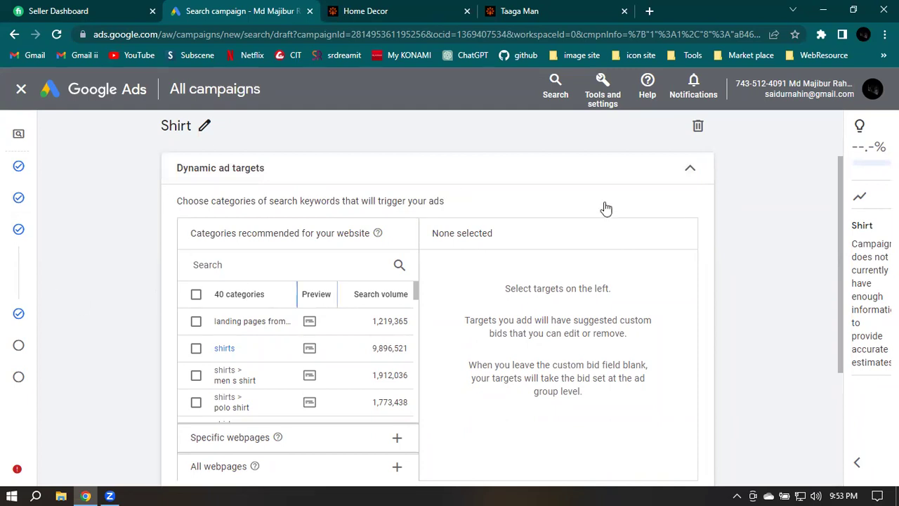
Scroll to the Shirt ad group's Dynamic ad targets and recommended categories
scroll(752, 197, down, 1)
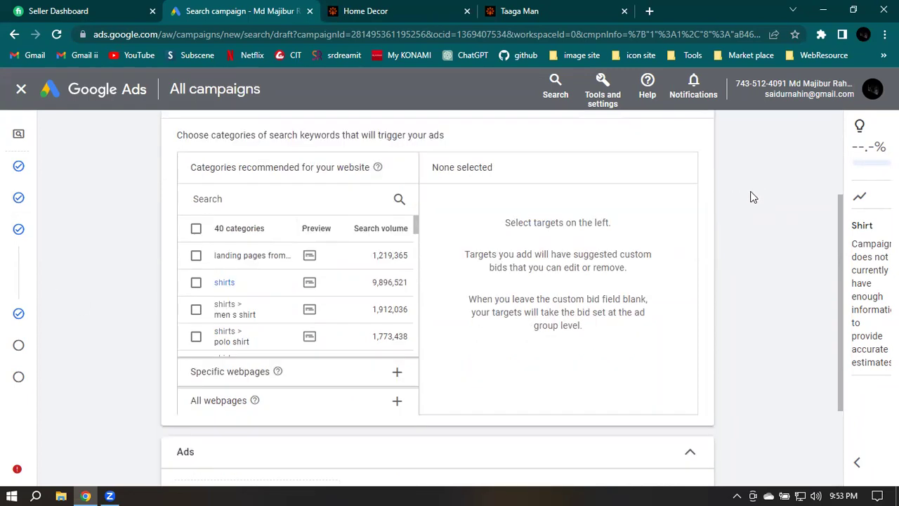
scroll(752, 197, down, 1)
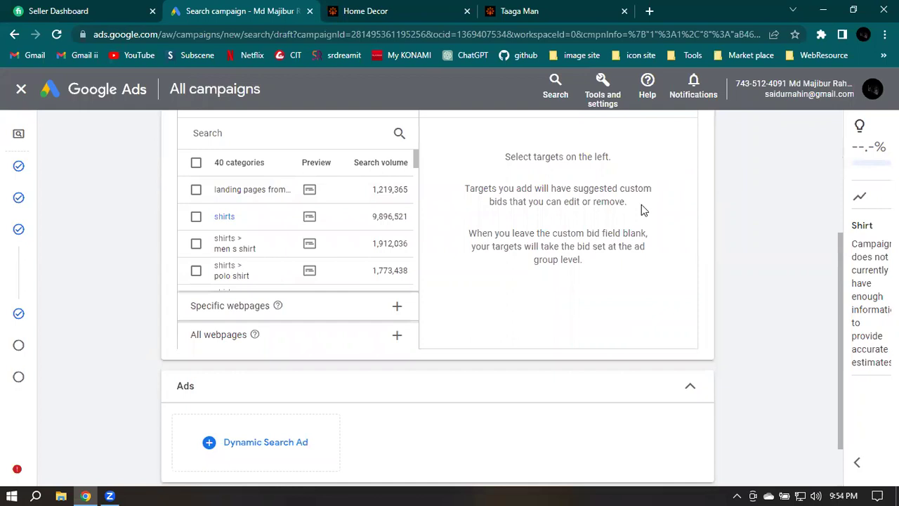
scroll(202, 241, up, 2)
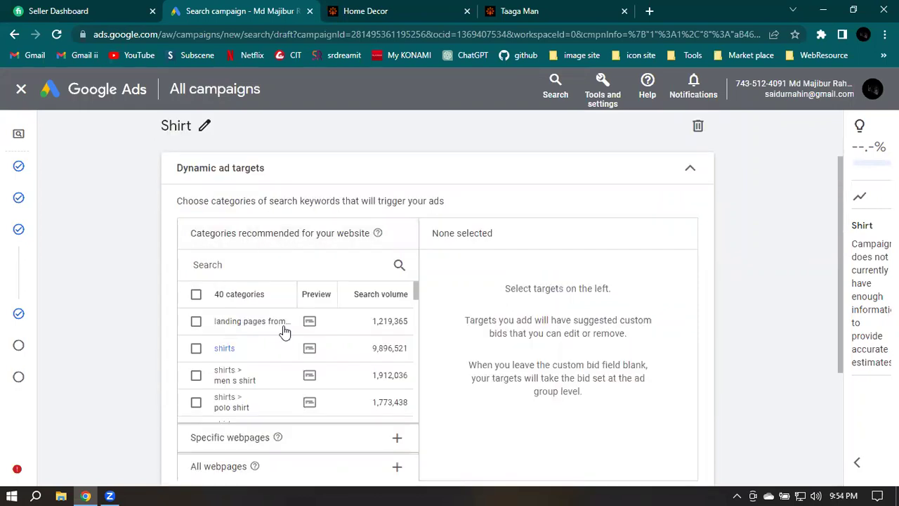
Tick shirts, men s shirt, polo shirt and formal shirts as dynamic ad targets
click(198, 351)
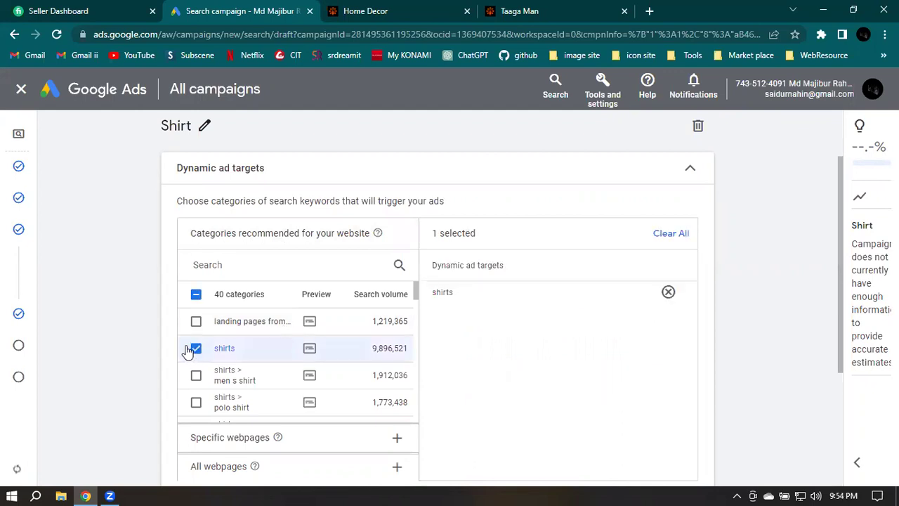
click(196, 294)
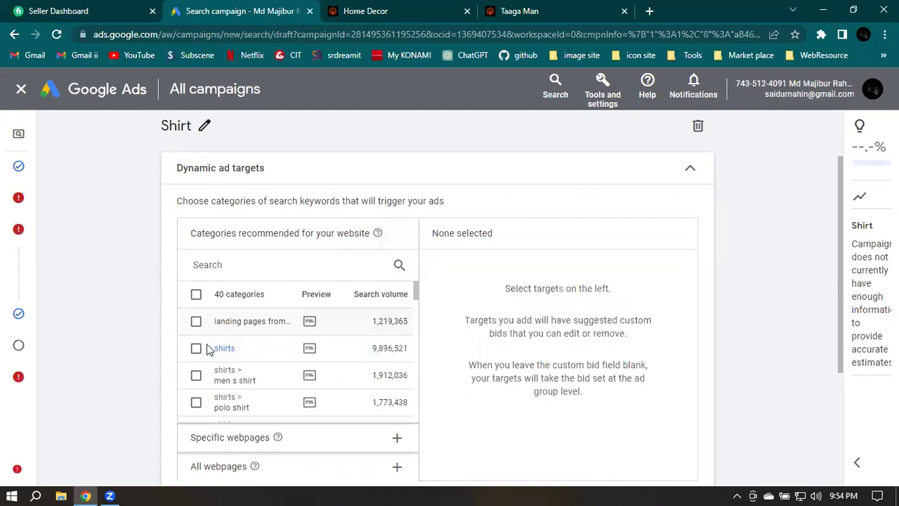
scroll(232, 348, up, 1)
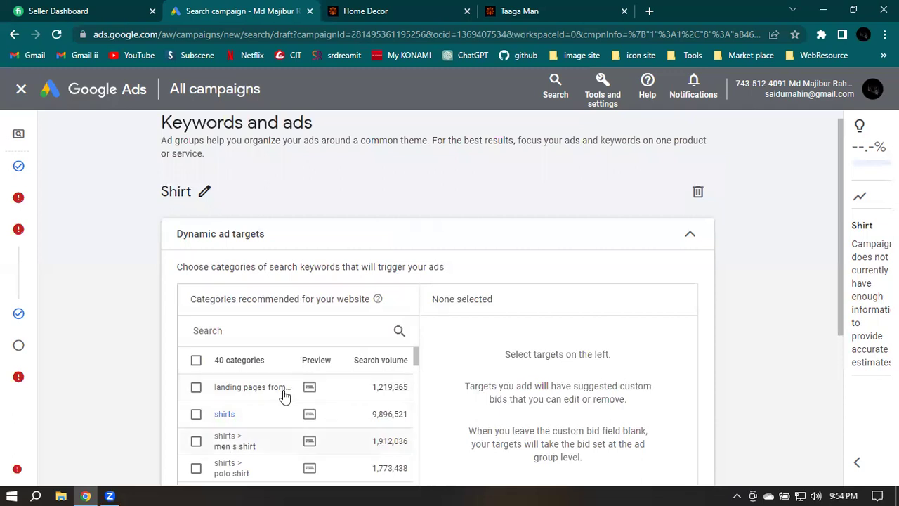
scroll(284, 397, down, 1)
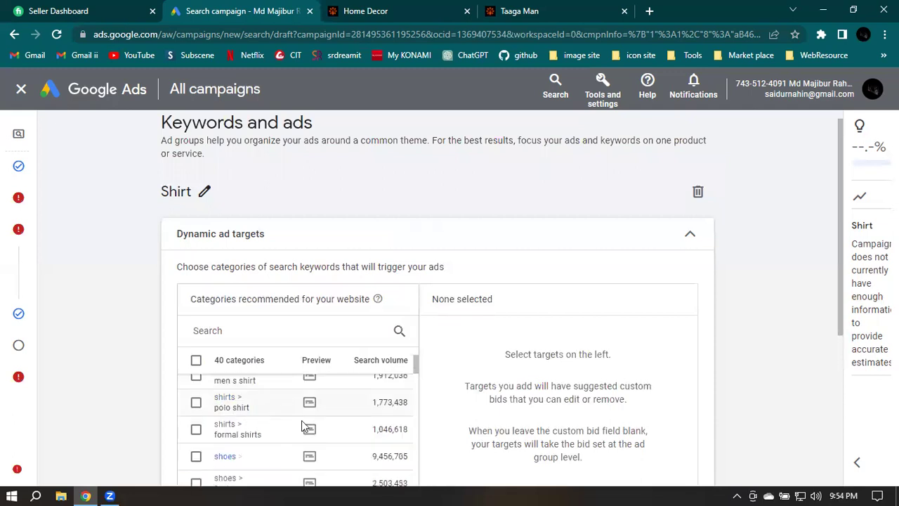
scroll(234, 411, up, 1)
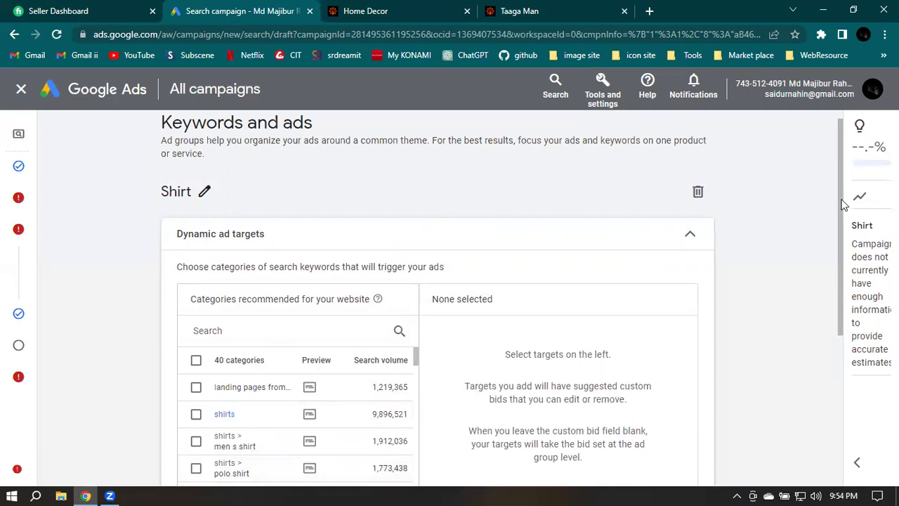
drag(836, 242, 835, 255)
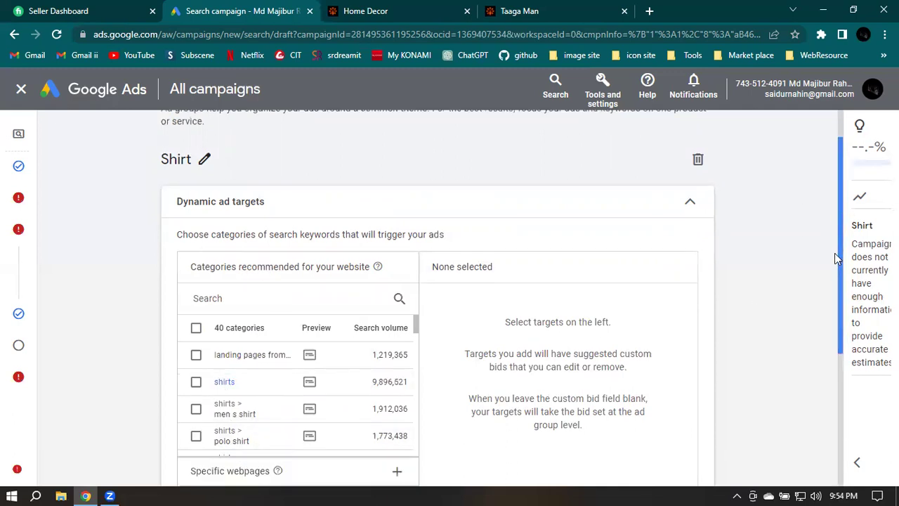
scroll(836, 259, down, 1)
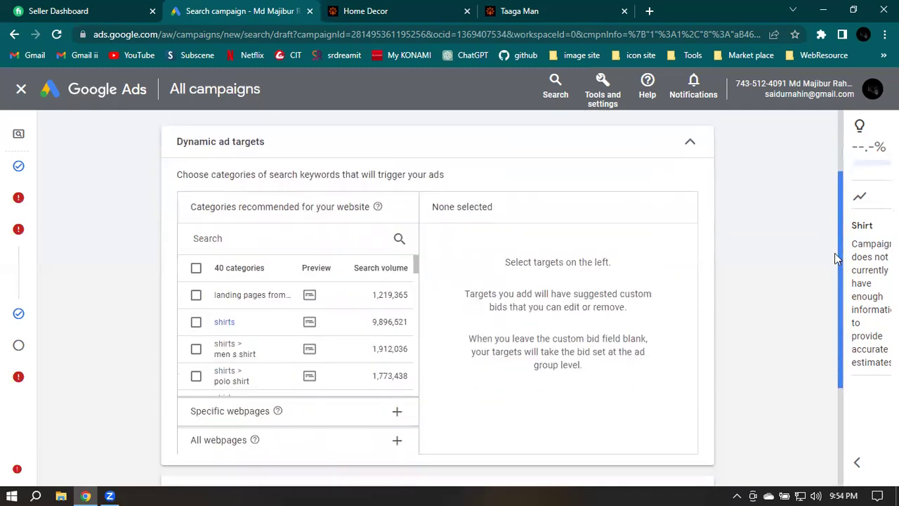
click(196, 323)
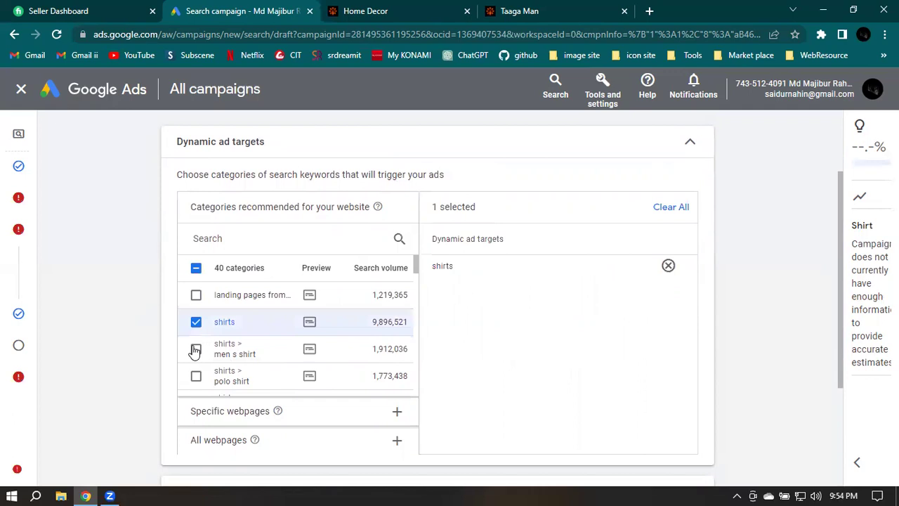
click(244, 339)
scroll(246, 364, down, 1)
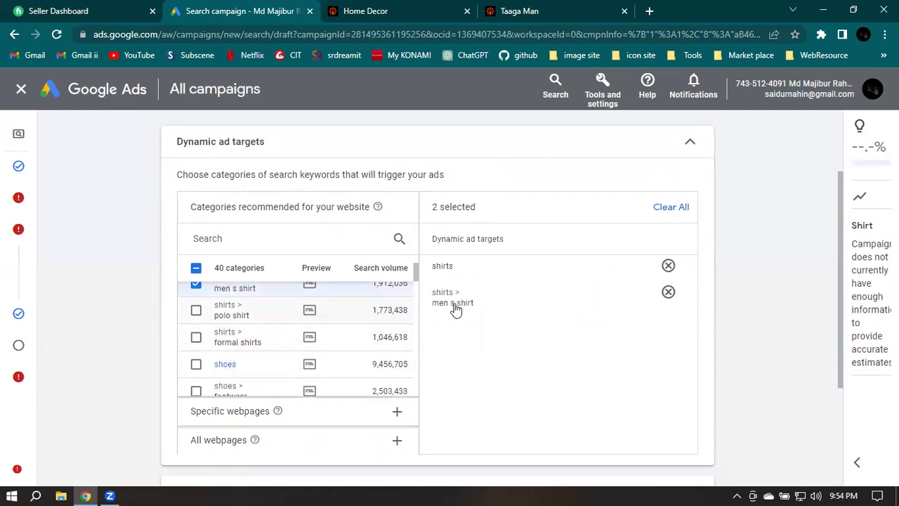
click(189, 312)
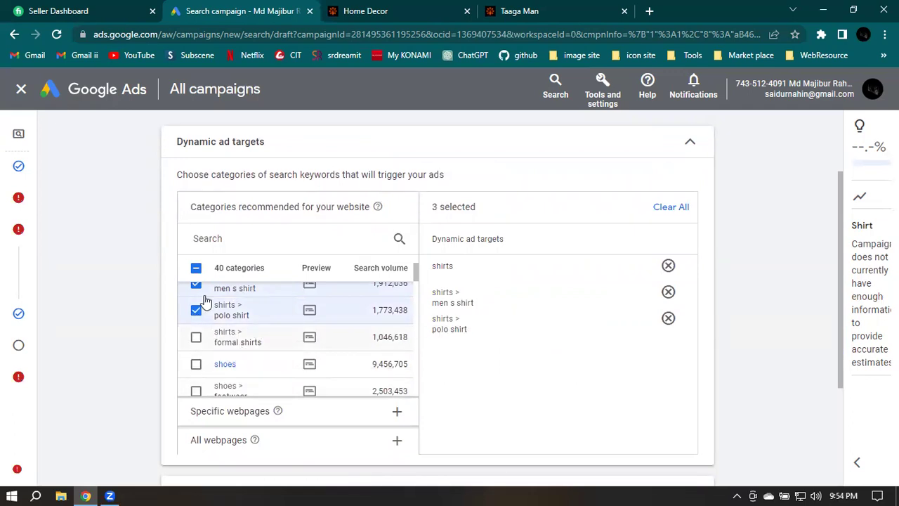
click(196, 337)
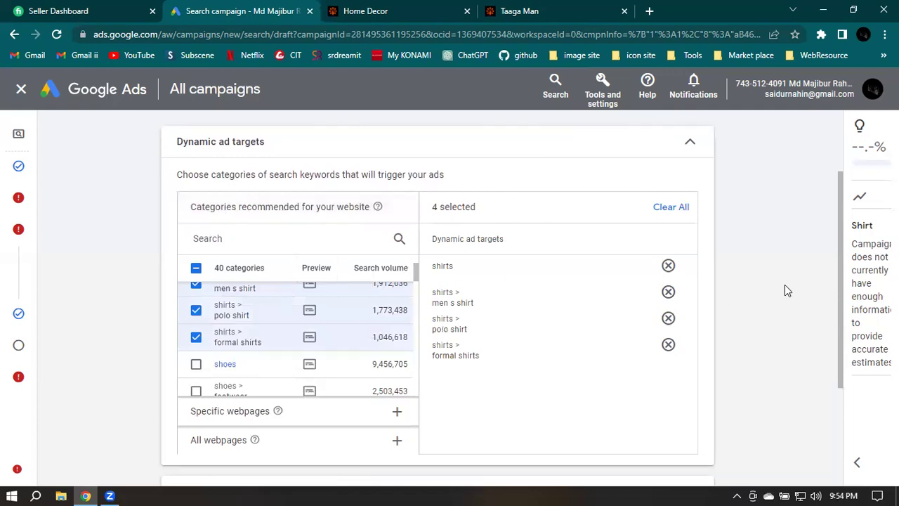
Open the Specific webpages option, then bring up the Taaga Man tab
scroll(787, 290, down, 1)
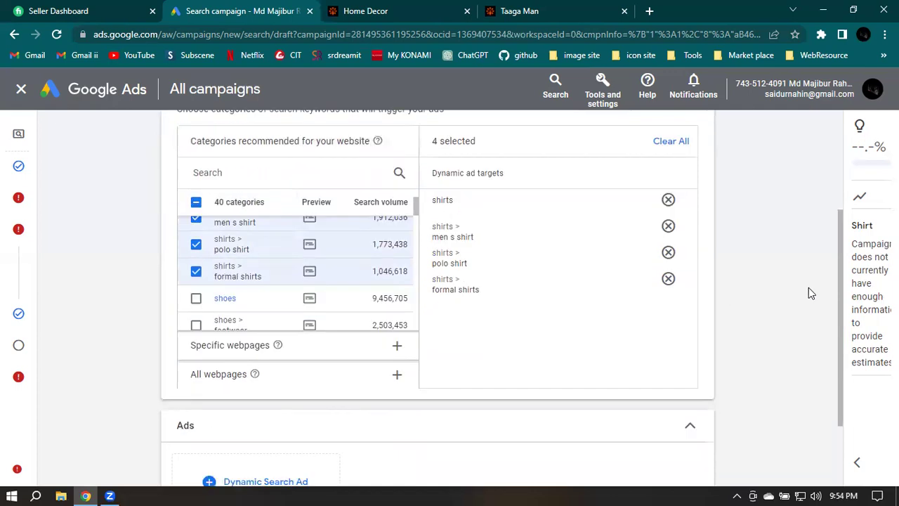
click(213, 353)
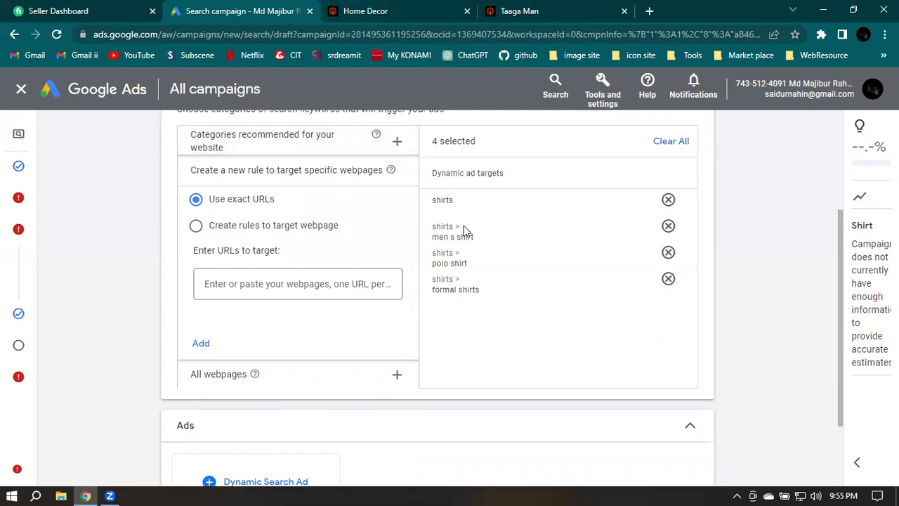
click(557, 6)
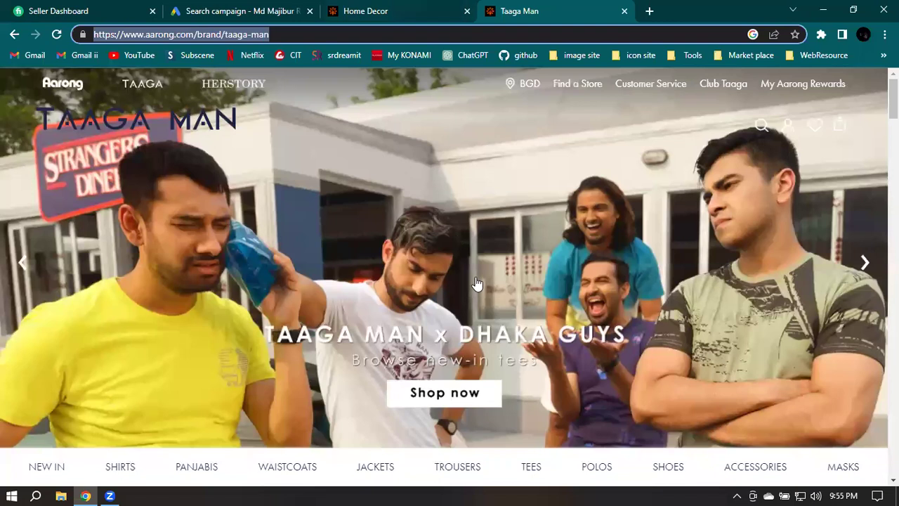
Copy the address of Aarong's Taaga Man Waistcoats page for the Google Ads URL field
scroll(373, 267, down, 3)
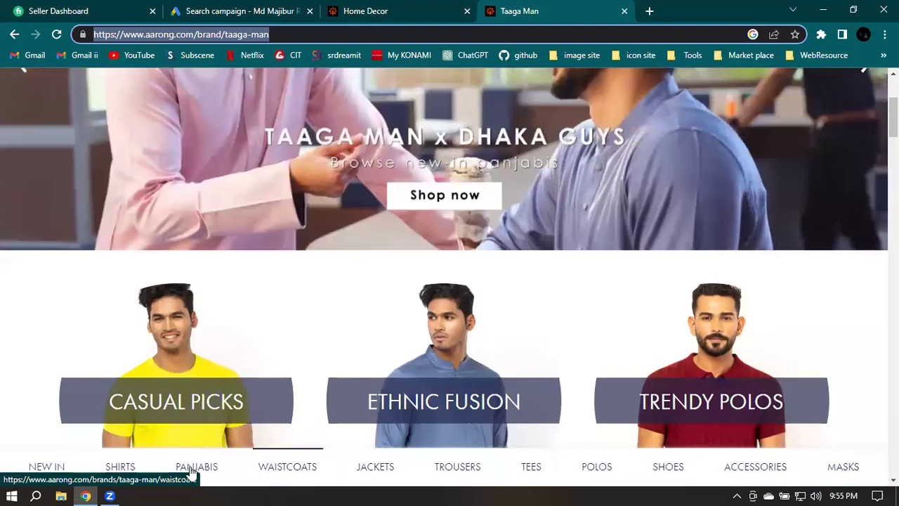
click(281, 469)
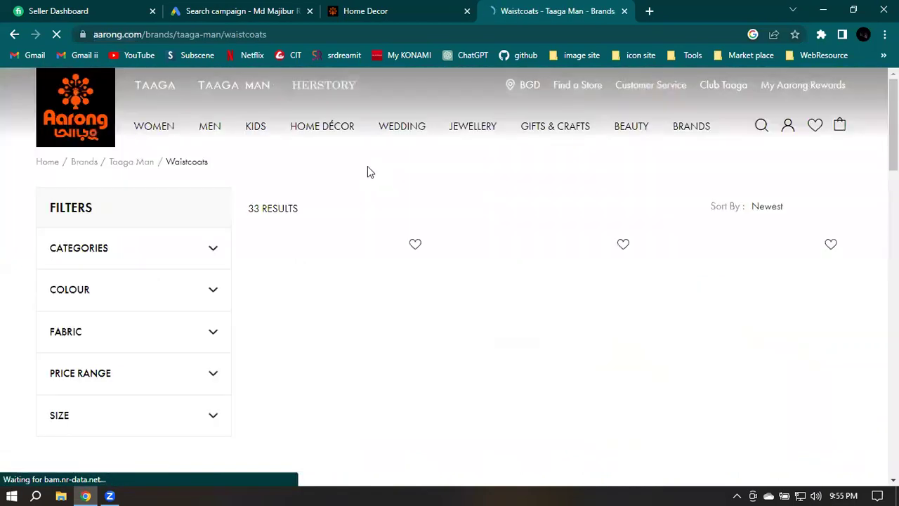
click(294, 34)
click(307, 37)
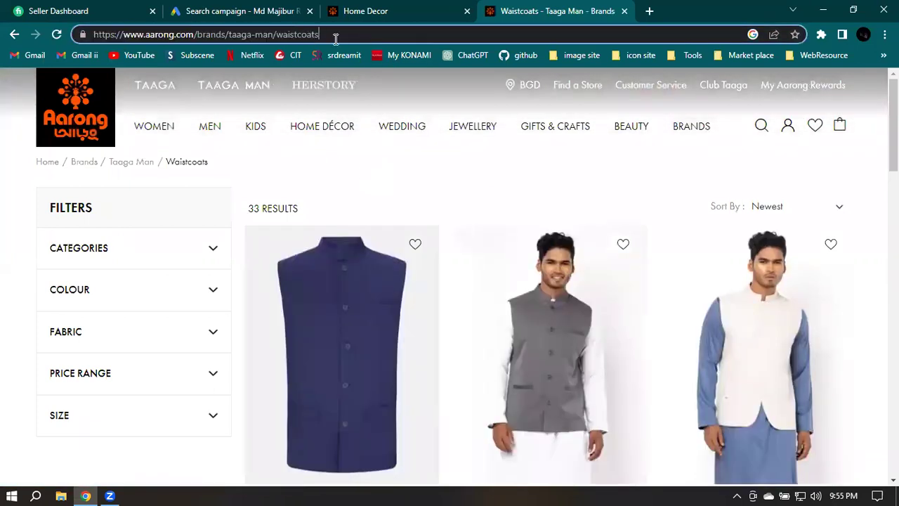
triple_click(343, 35)
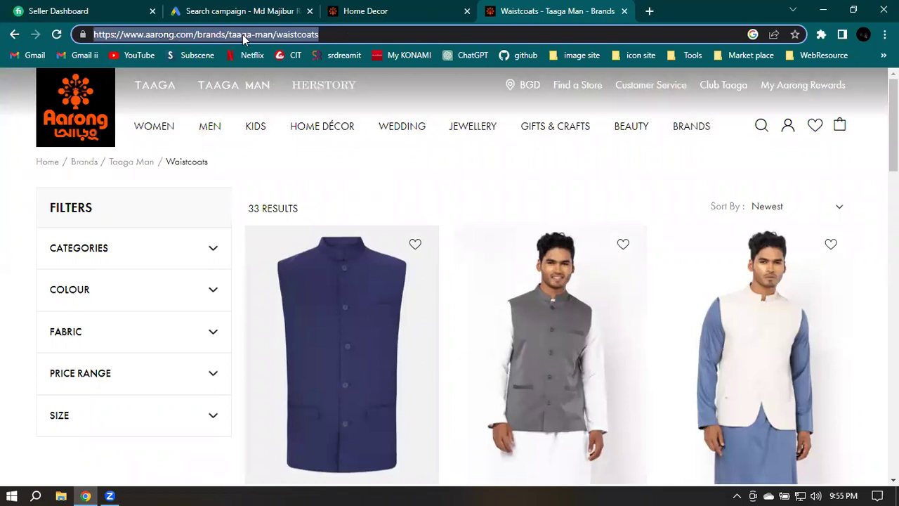
right_click(242, 35)
click(292, 128)
click(300, 7)
click(236, 282)
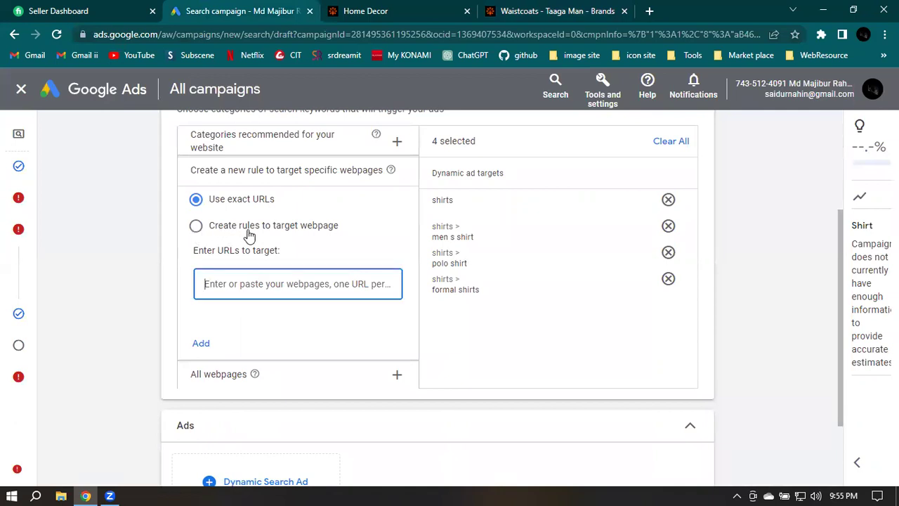
click(196, 226)
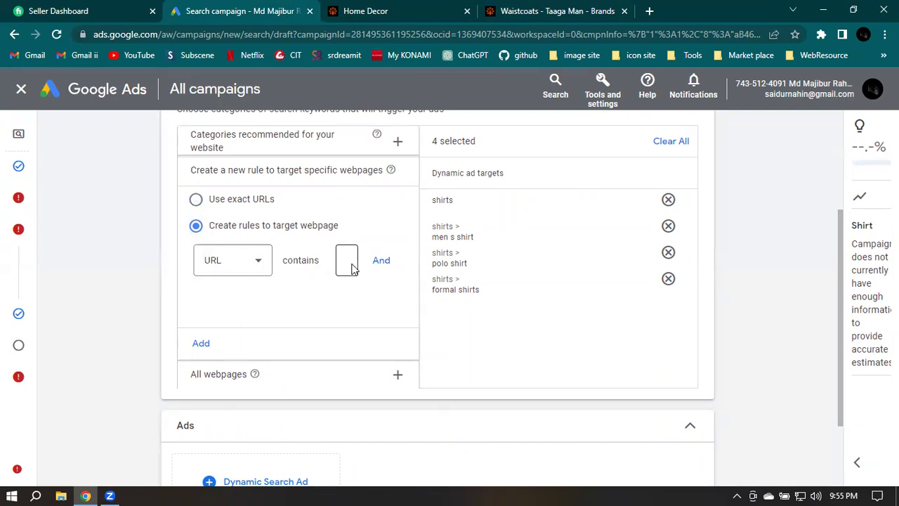
click(197, 202)
click(238, 286)
key(ctrl+v)
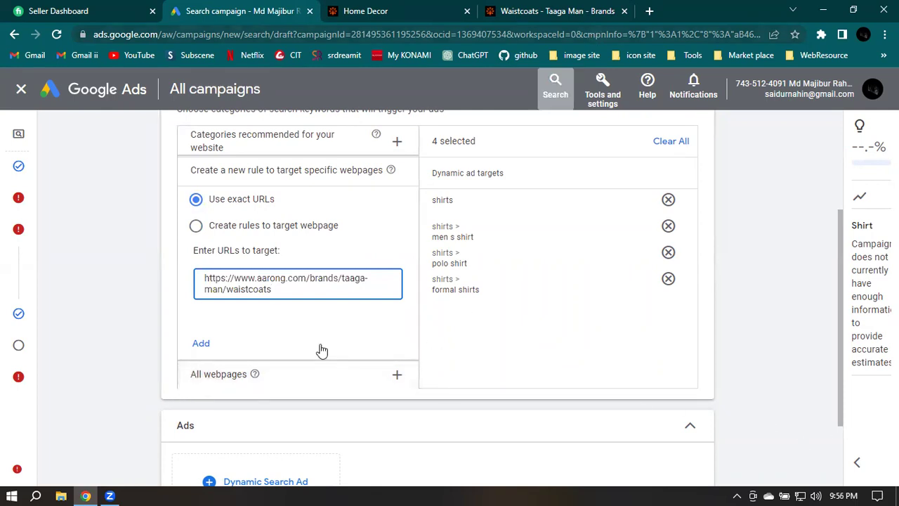
click(538, 8)
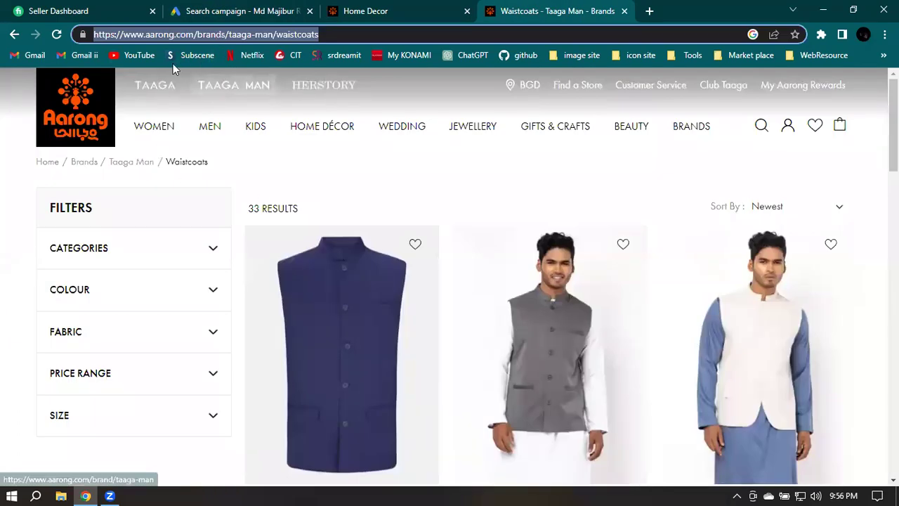
Go back from the Waistcoats listing to Aarong's Taaga Man brand page
click(11, 35)
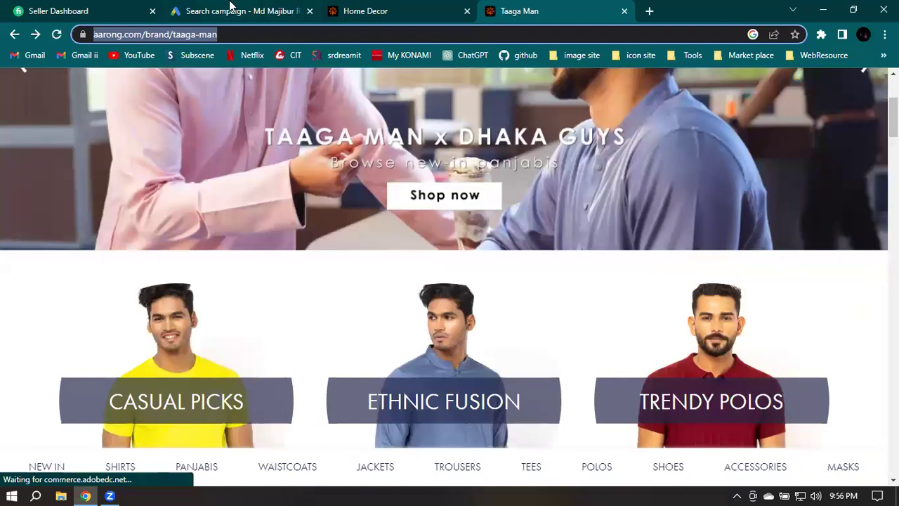
click(232, 8)
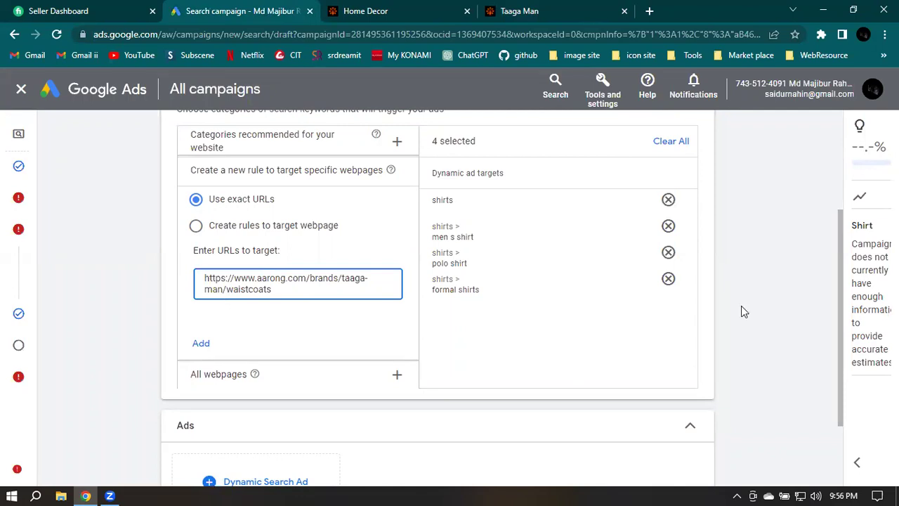
Expand the Dynamic Search Ad's URL options in the Ads section
scroll(741, 305, down, 1)
scroll(695, 306, down, 1)
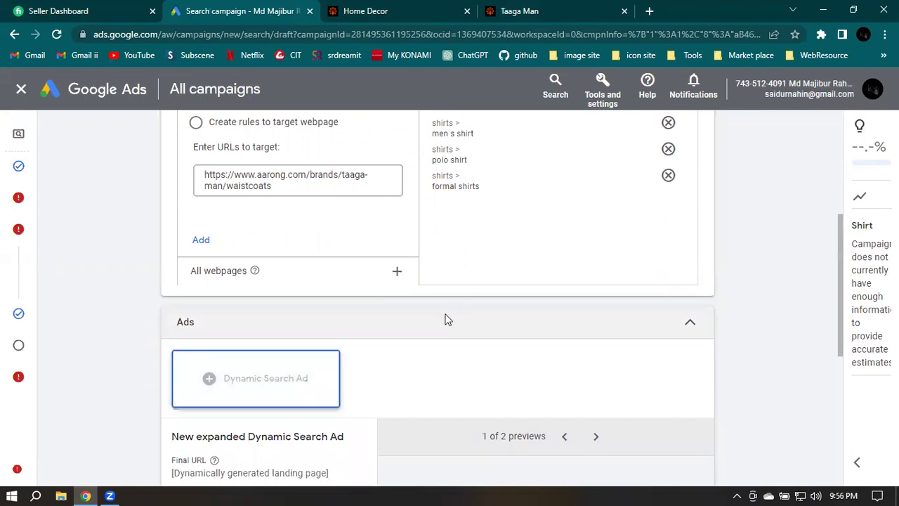
scroll(445, 320, down, 2)
scroll(405, 227, down, 1)
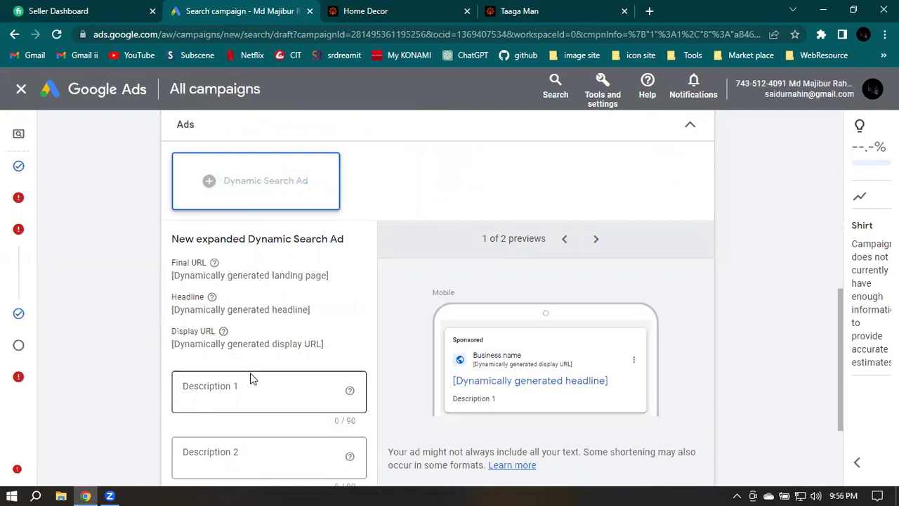
scroll(232, 376, down, 1)
click(177, 443)
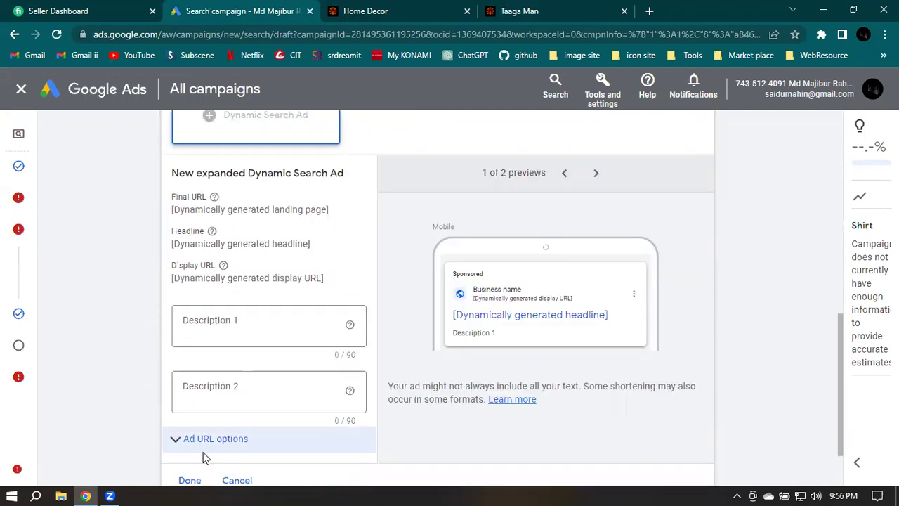
Check the ad's desktop and mobile previews
scroll(288, 402, down, 2)
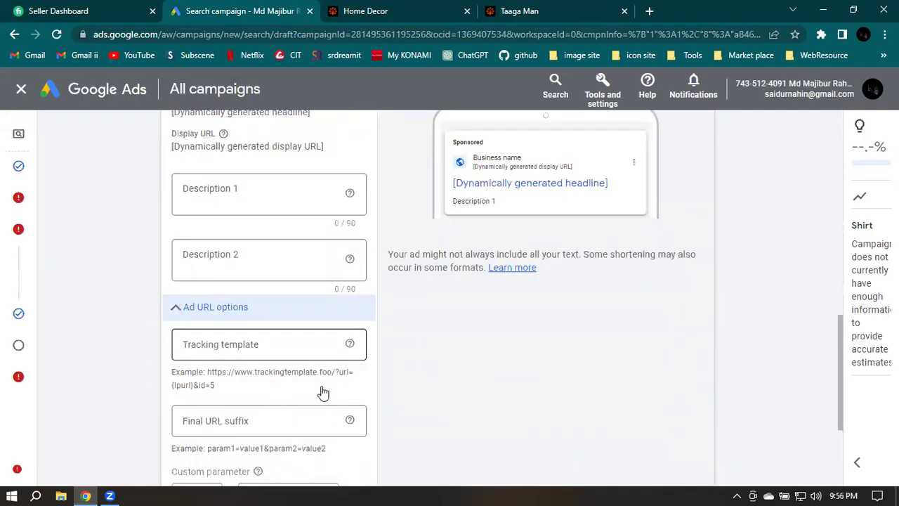
scroll(321, 391, up, 1)
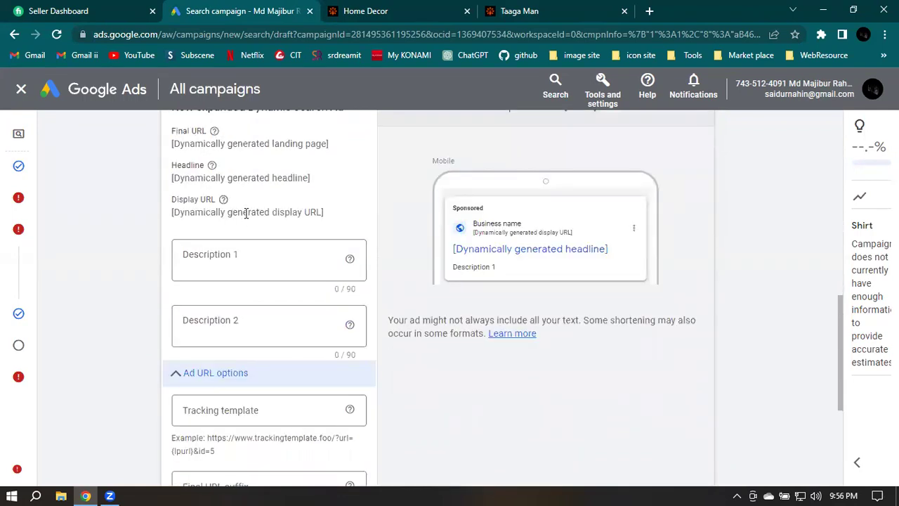
scroll(246, 213, up, 1)
scroll(267, 214, up, 1)
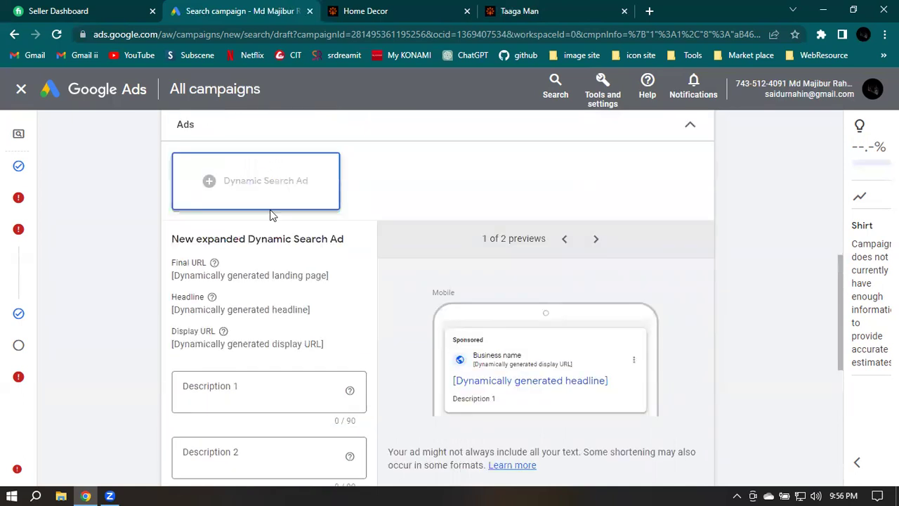
click(597, 239)
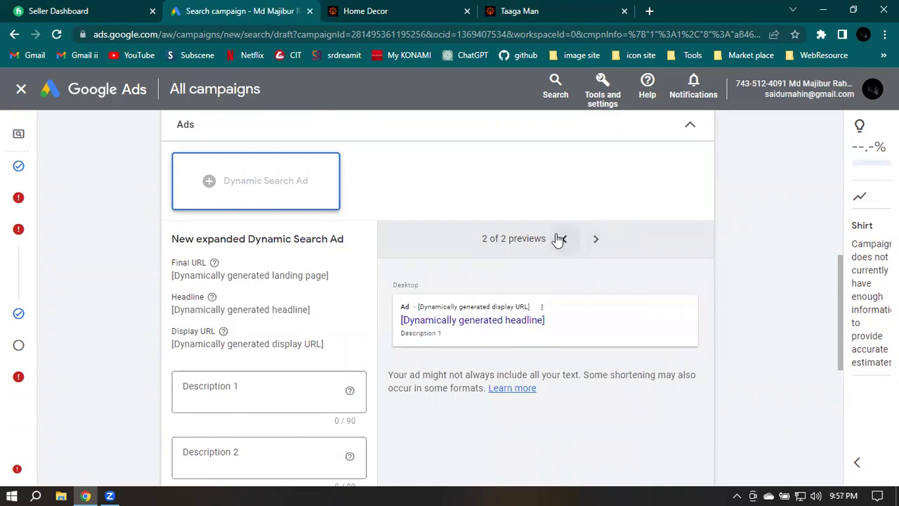
click(564, 239)
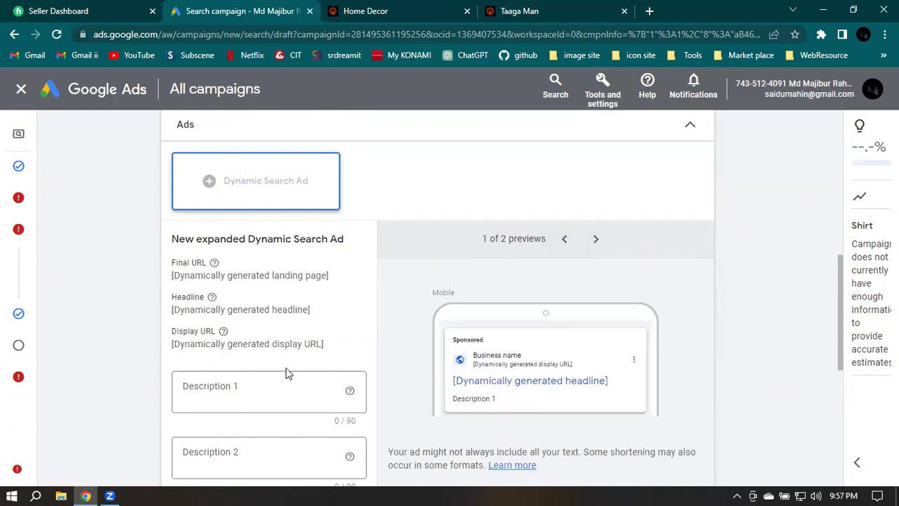
click(649, 10)
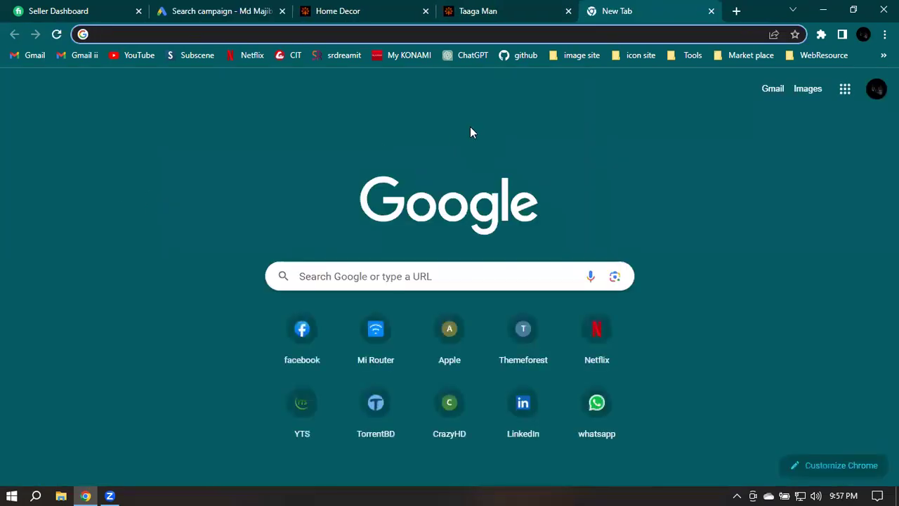
Search Google for 'aarong'
text(aarong)
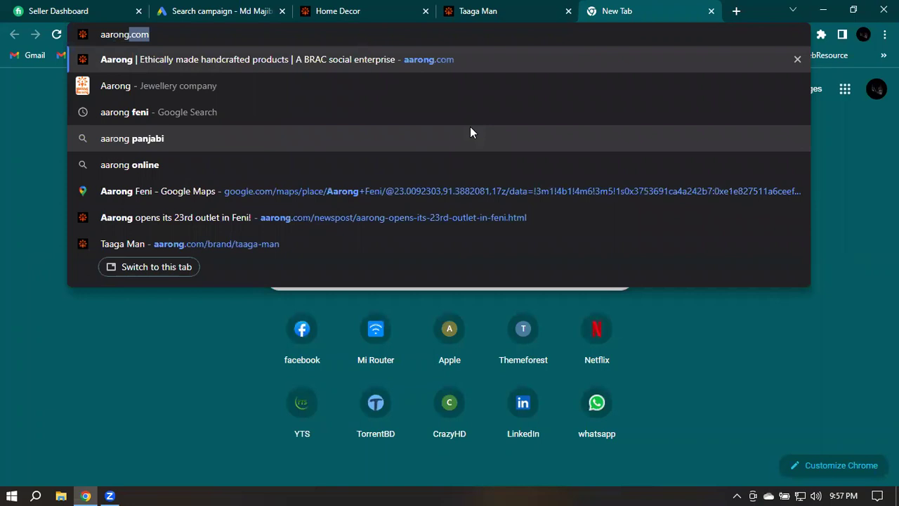
text(.com)
key(BackSpace)
key(BackSpace)
key(BackSpace)
key(BackSpace)
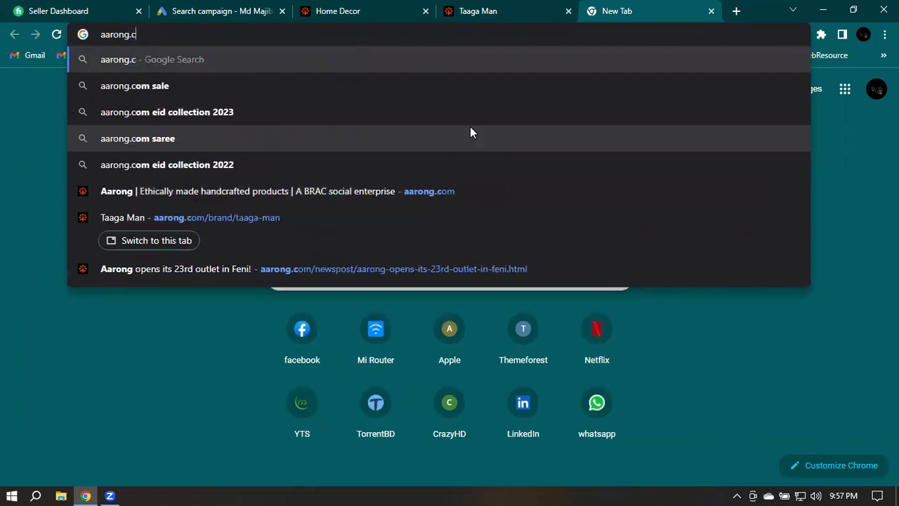
key(Return)
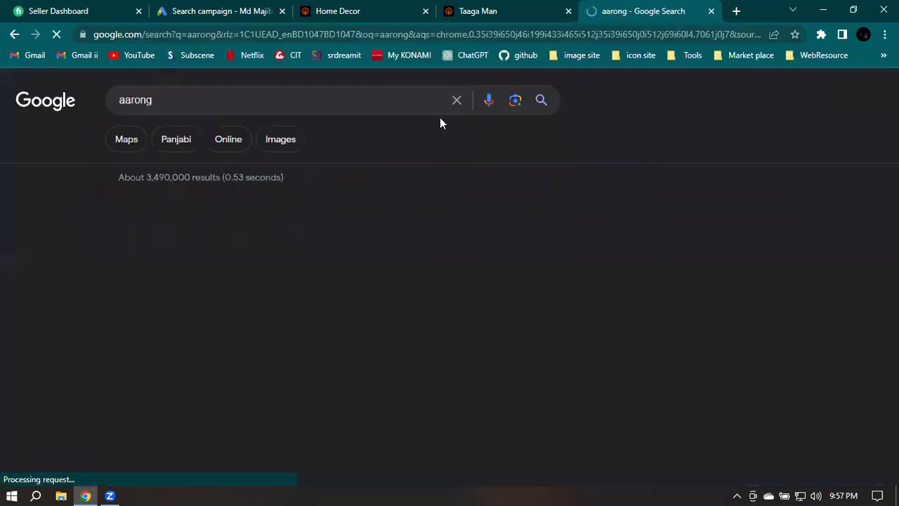
scroll(260, 273, down, 1)
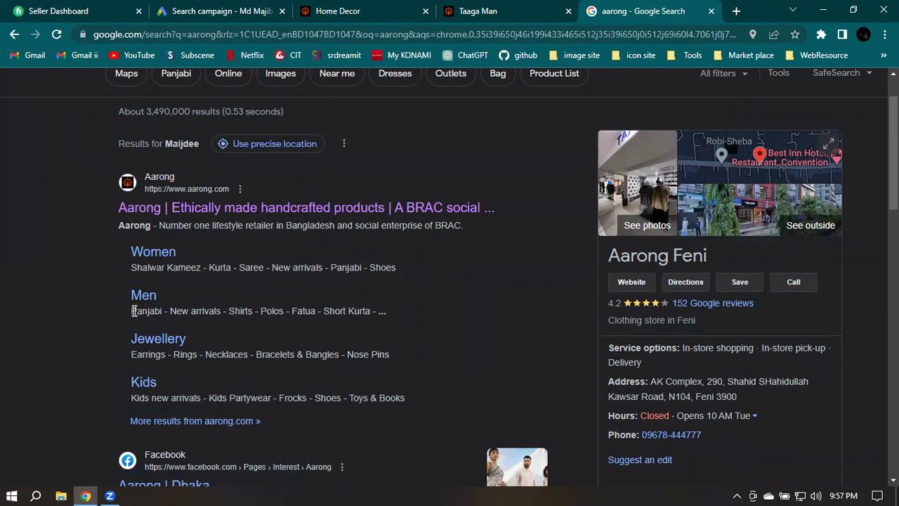
Copy the Men category line of links from Aarong's search result
drag(129, 309, 386, 321)
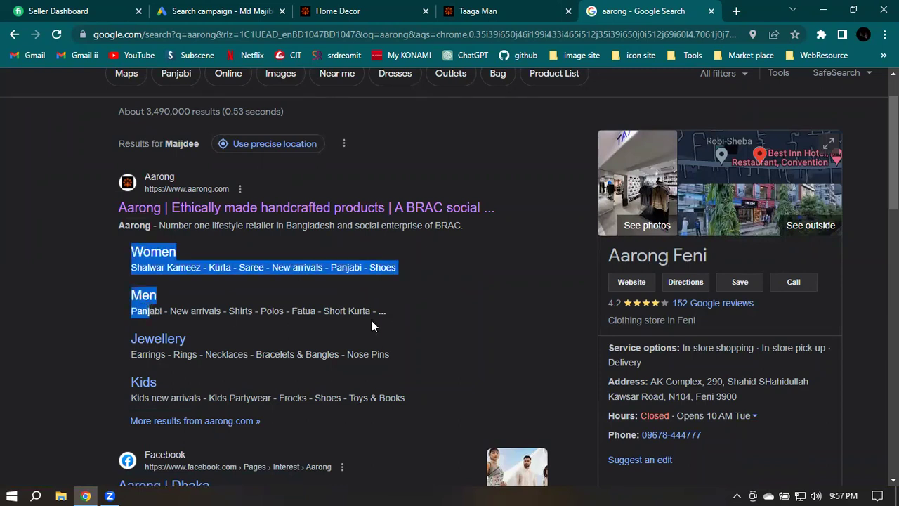
click(145, 313)
drag(132, 311, 383, 312)
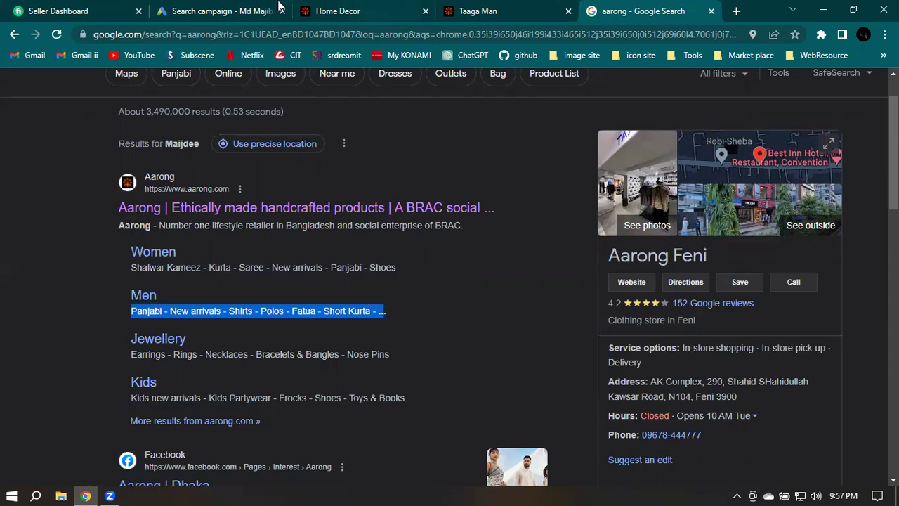
click(224, 8)
click(247, 390)
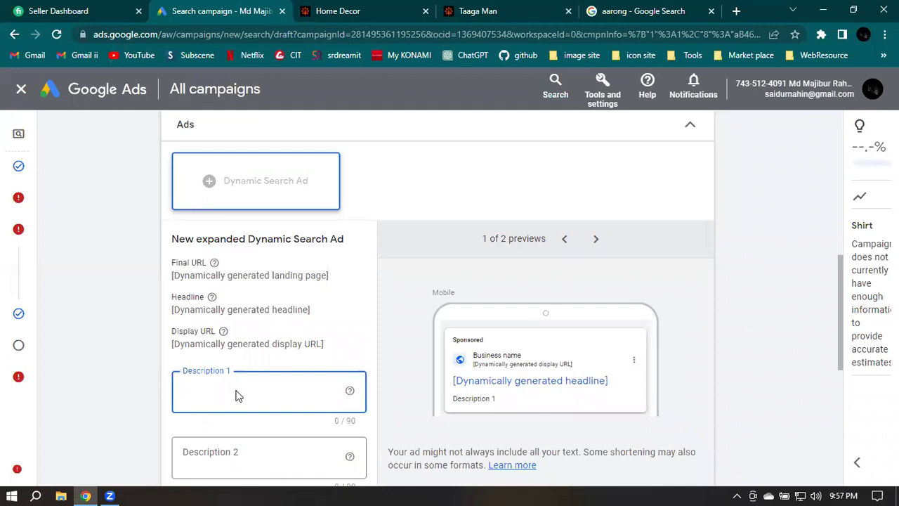
Paste 'Panjabi - New arrivals - Shirts - Polos - Fatua - Short Kurta' into Description 1
text(Panjabi - New arrivals - Shirts - Polos - Fatua - Short Kurta - ..)
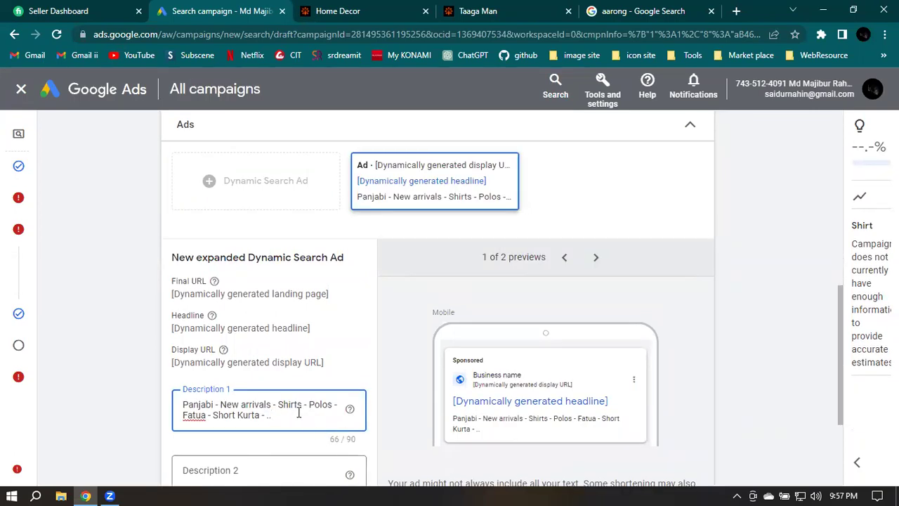
click(641, 9)
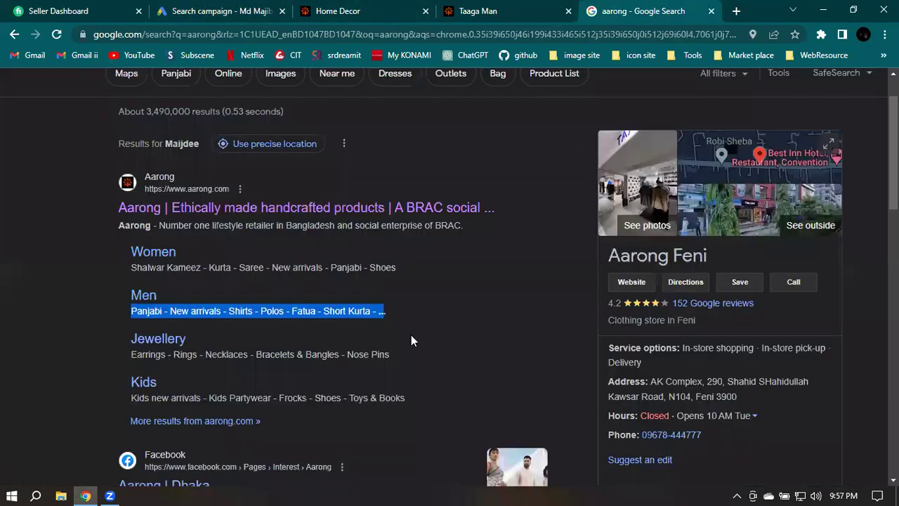
Copy the Facebook result's description of Aarong's shopping and delivery
scroll(429, 307, down, 1)
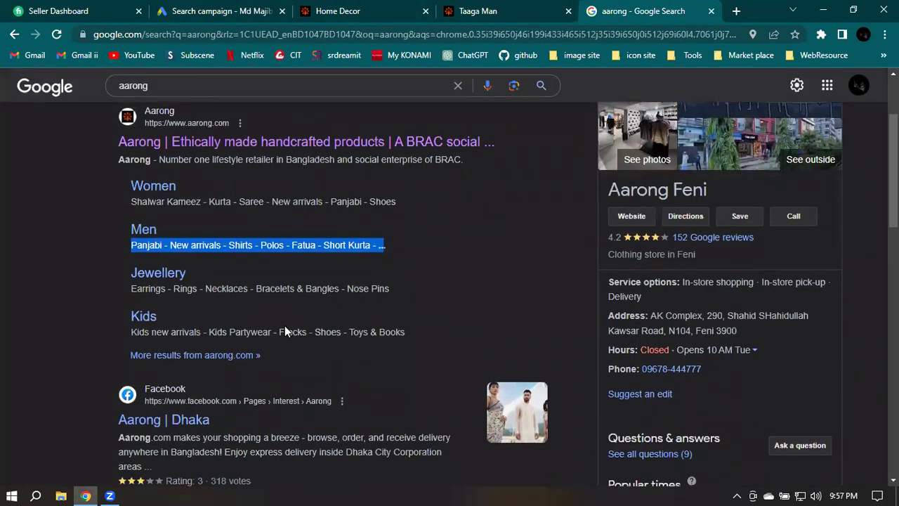
scroll(285, 328, down, 2)
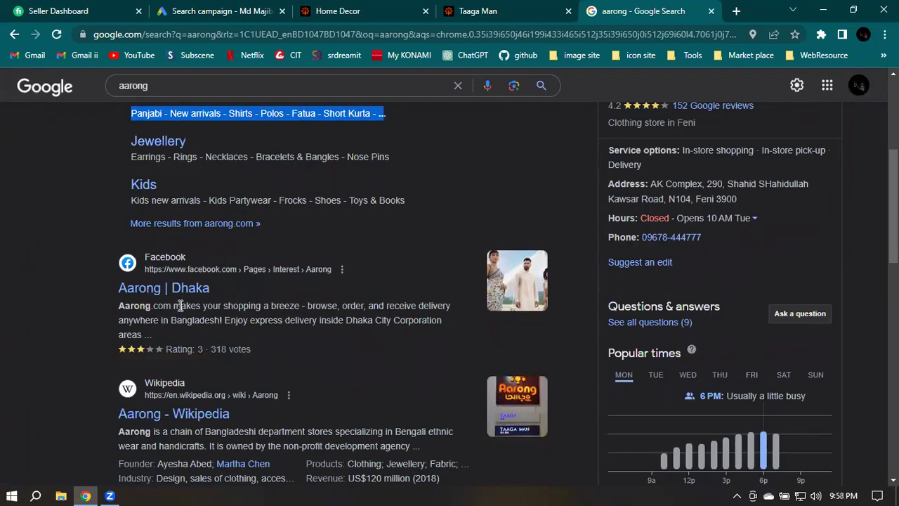
drag(174, 305, 144, 329)
key(ctrl+c)
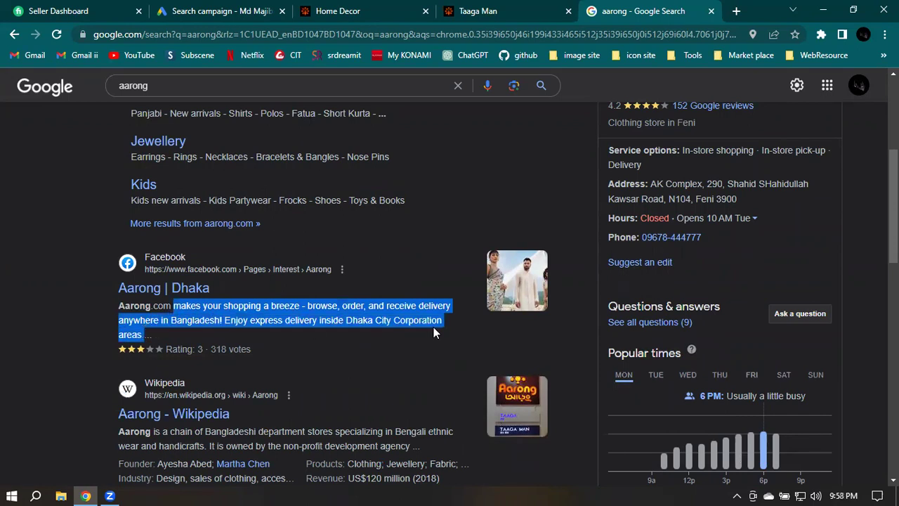
click(190, 10)
click(312, 415)
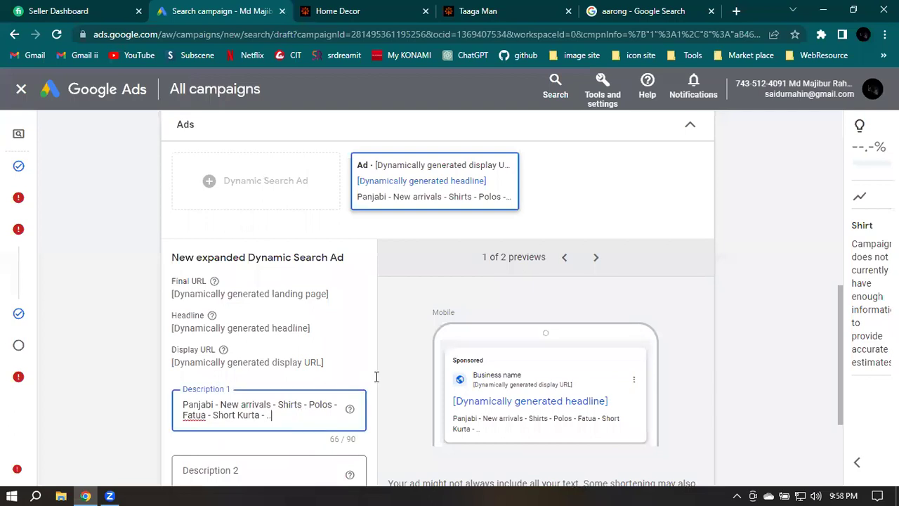
Paste the Facebook description into Description 2 and trim it to 90 characters
scroll(377, 377, down, 1)
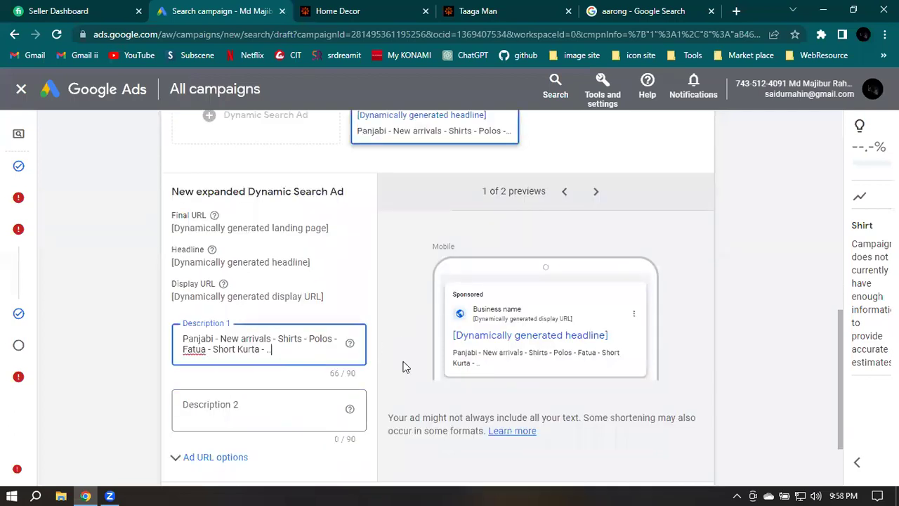
click(227, 407)
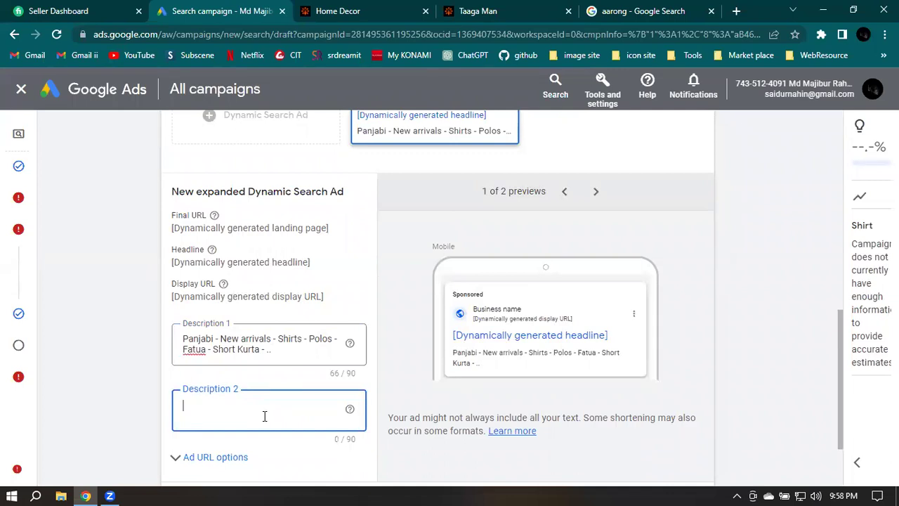
key(ctrl+v)
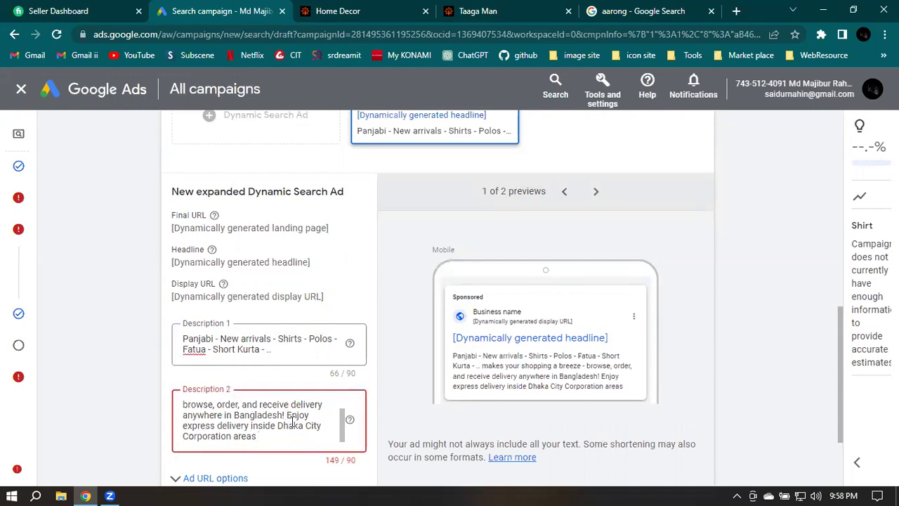
drag(293, 421, 305, 455)
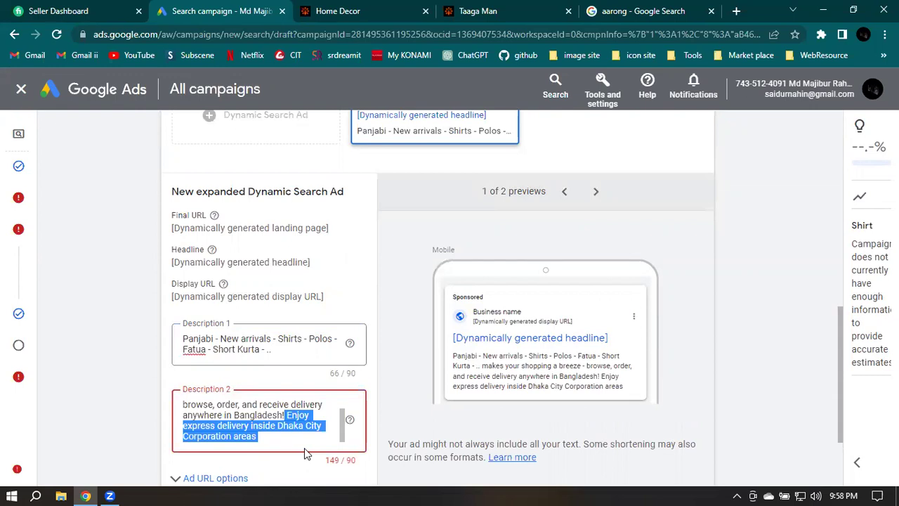
key(BackSpace)
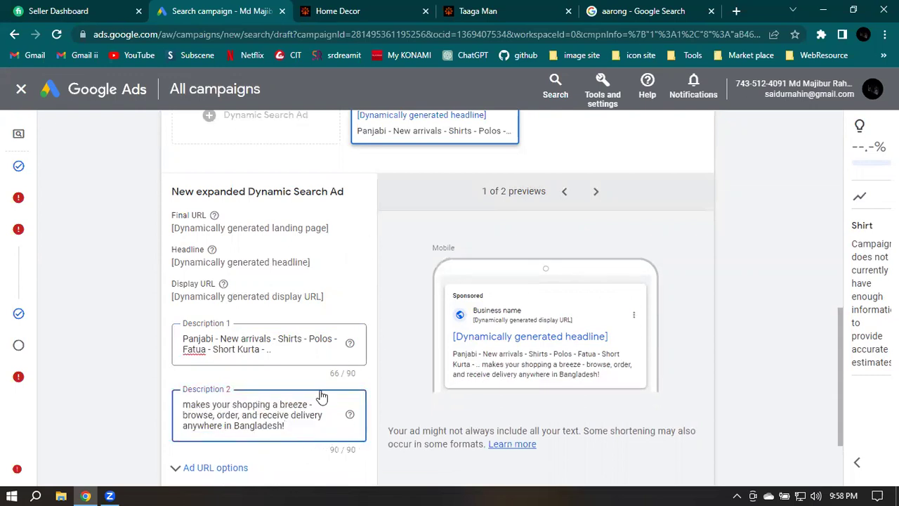
Expand Ad URL options and enter 'tagaman' as the tracking template
scroll(440, 361, down, 1)
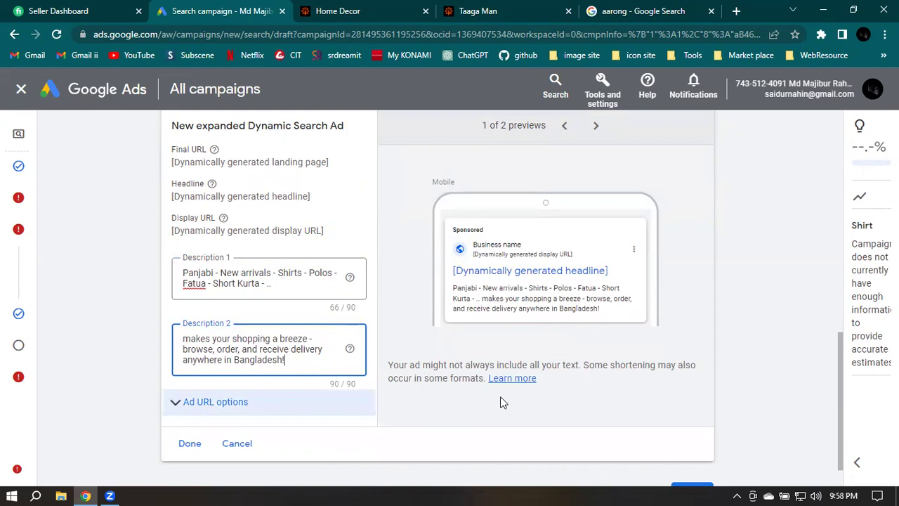
key(Tab)
key(Return)
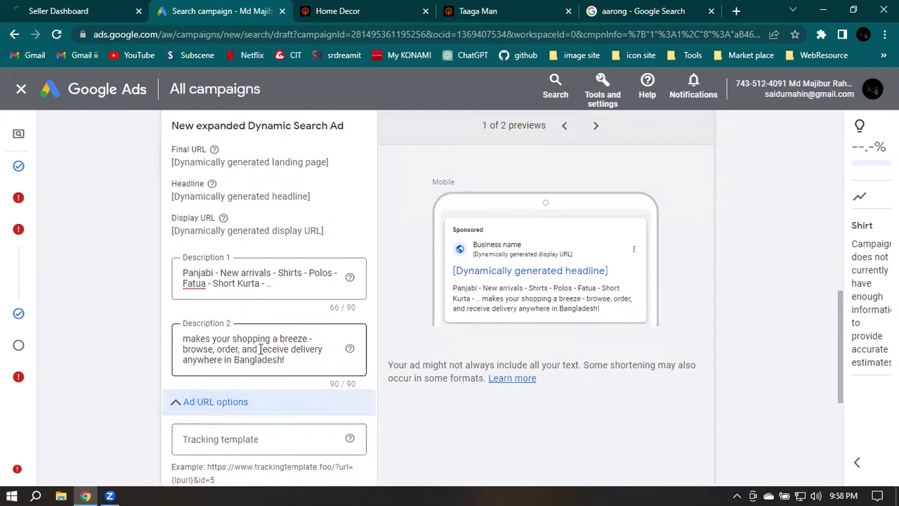
scroll(229, 370, down, 1)
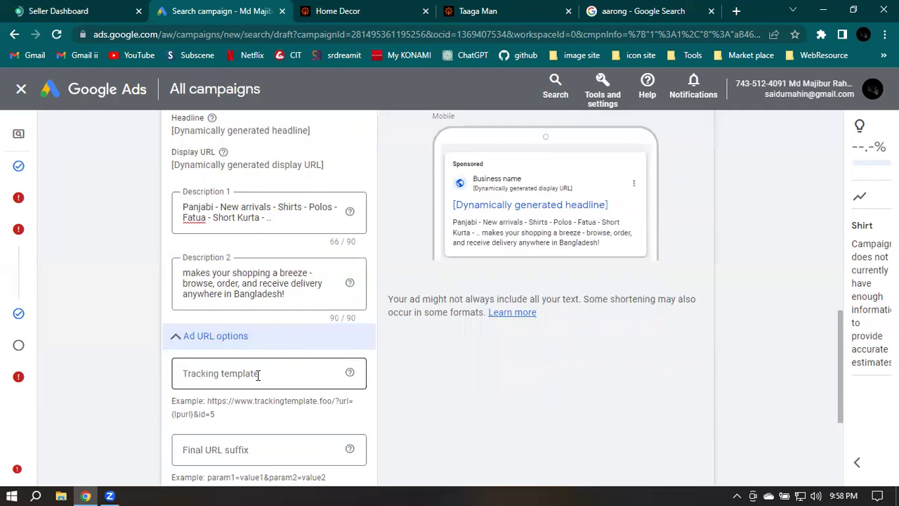
click(258, 375)
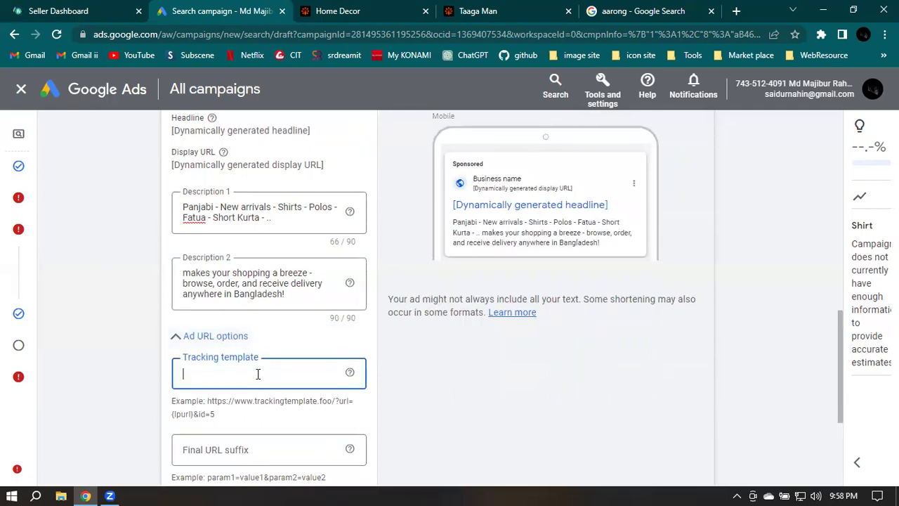
text(tagaman)
Select the Taaga Man brand page's address in the browser
click(503, 7)
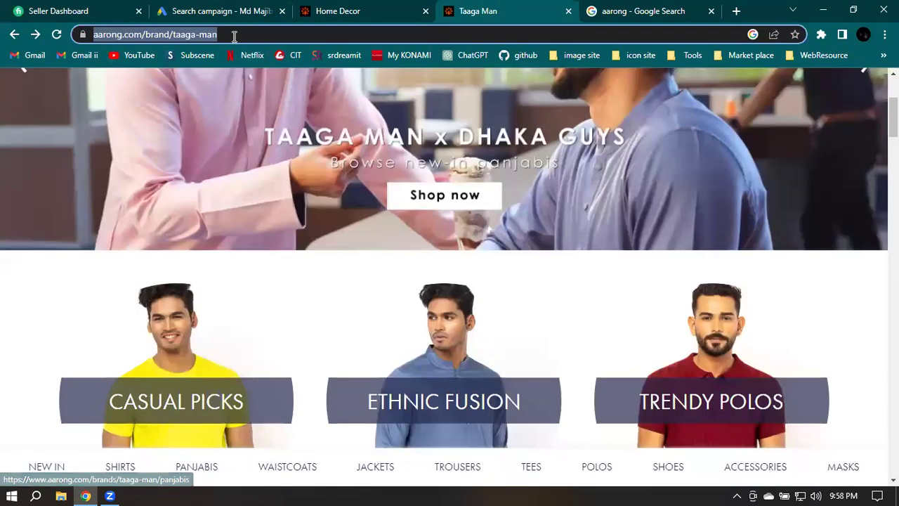
click(291, 33)
key(ctrl+a)
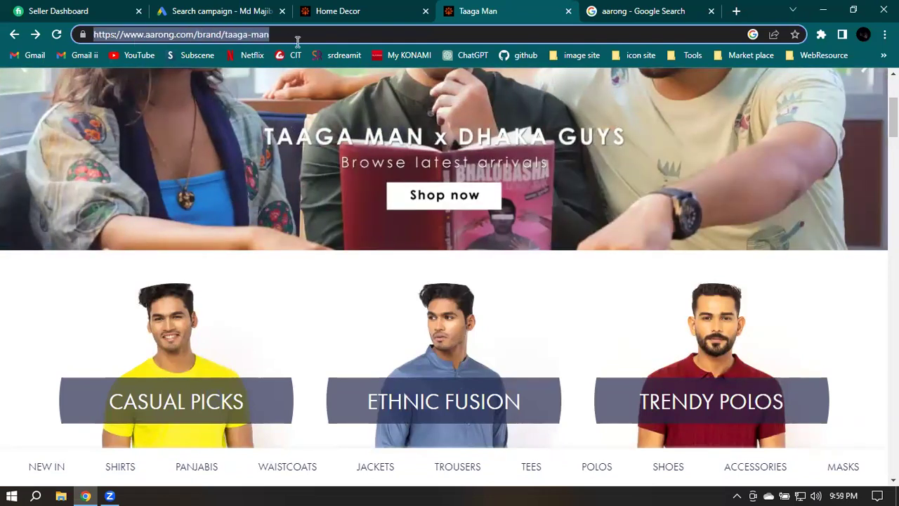
click(241, 8)
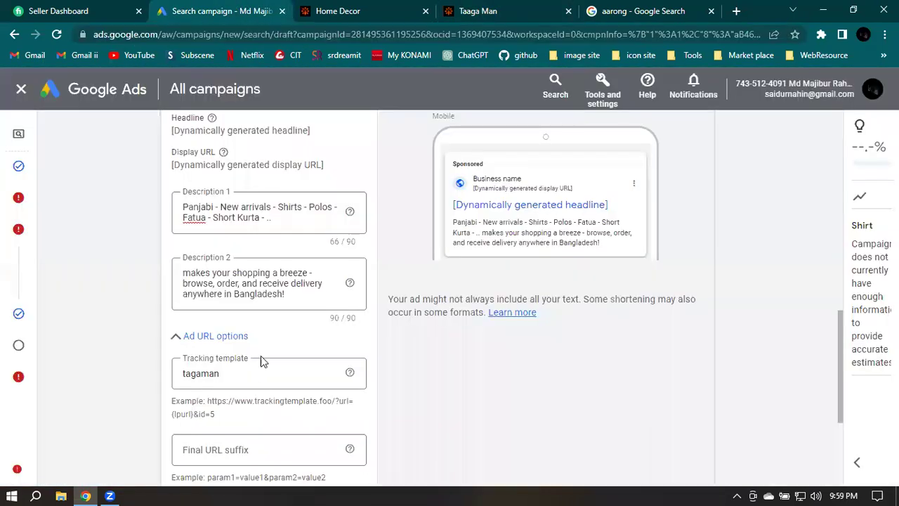
Use the Taaga Man page address as Final URL suffix, then save the ad
click(228, 447)
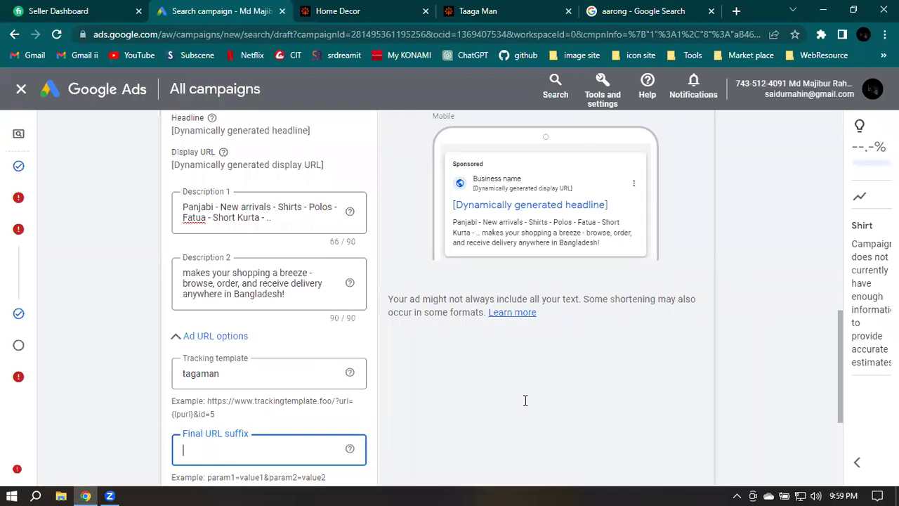
key(ctrl+v)
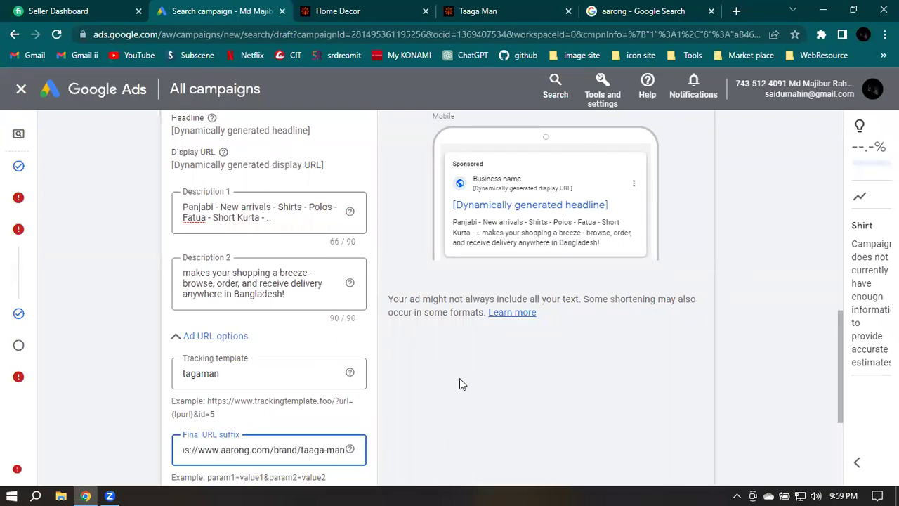
scroll(770, 288, down, 1)
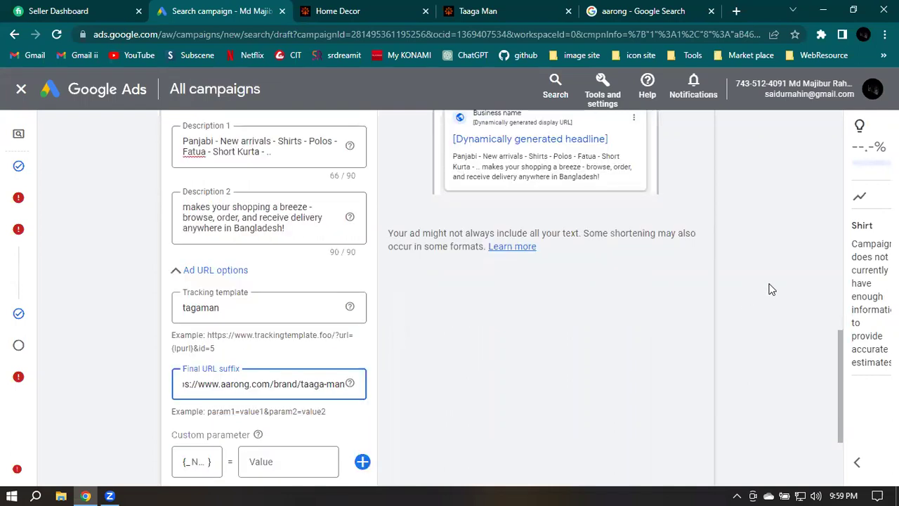
scroll(770, 288, down, 1)
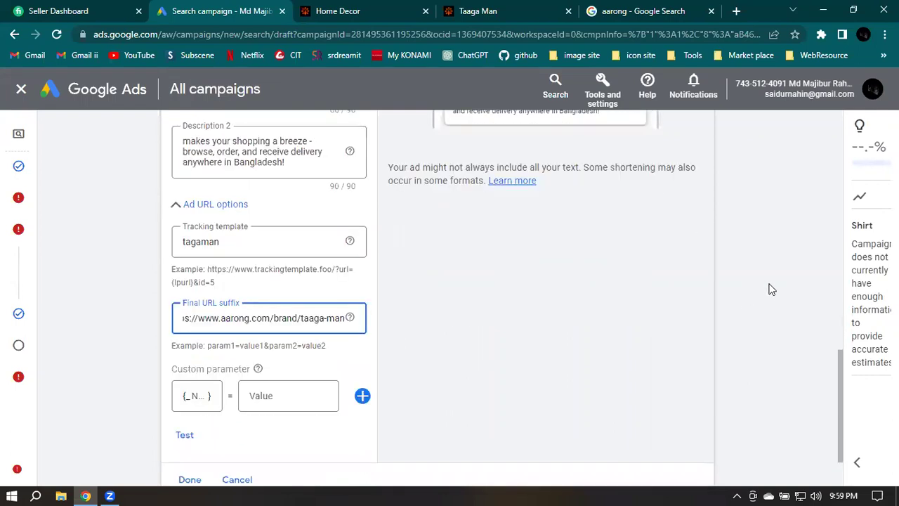
scroll(784, 292, down, 1)
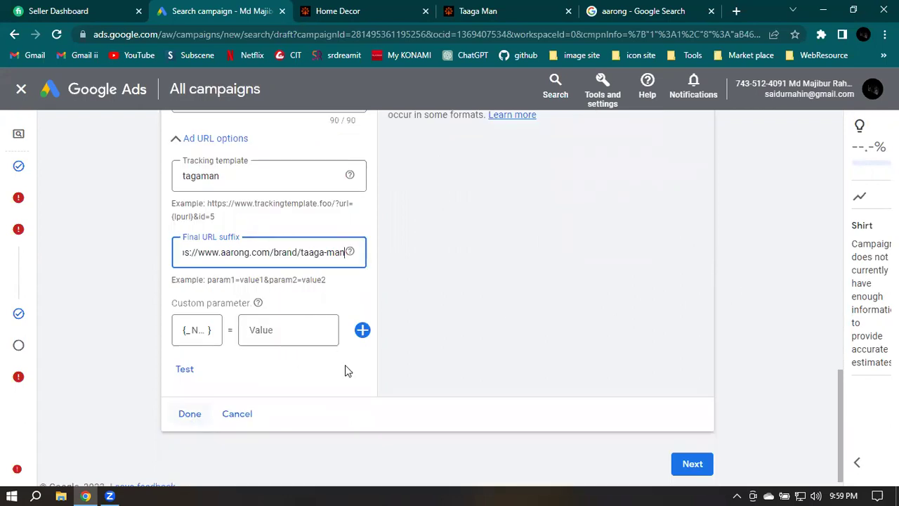
key(Return)
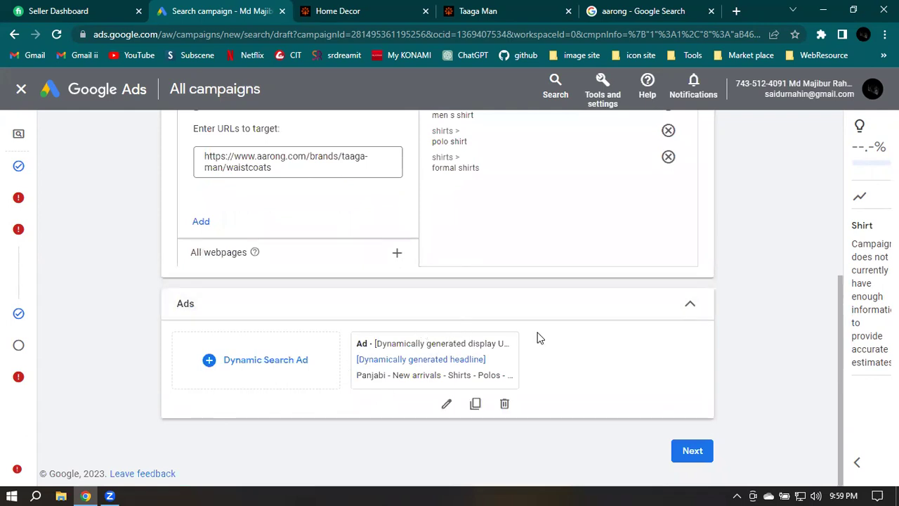
click(688, 453)
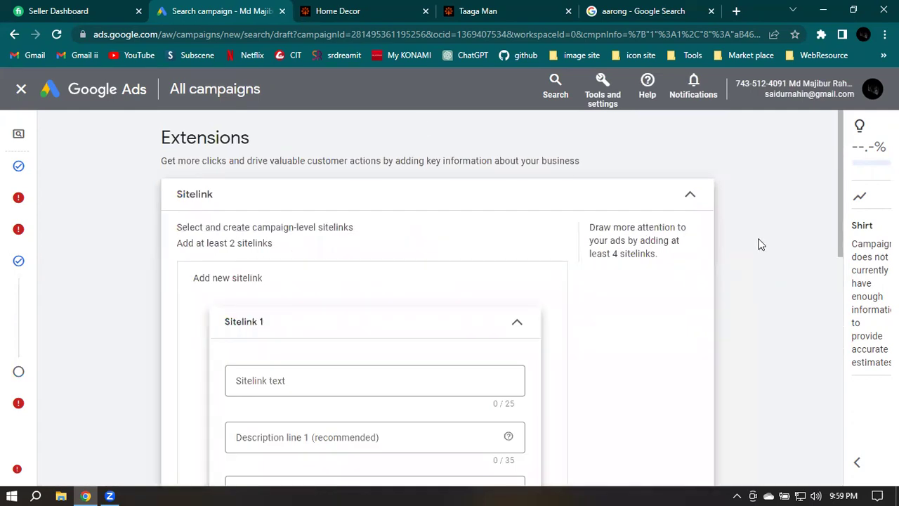
Scroll the Extensions step to the empty Sitelink 1 card, then switch to the Taaga Man brand tab
scroll(760, 244, down, 1)
scroll(801, 243, down, 1)
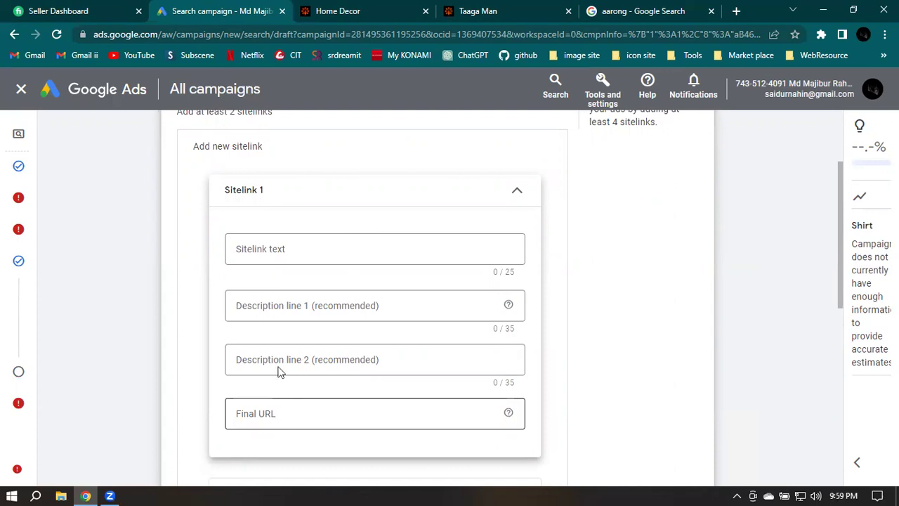
scroll(587, 328, up, 2)
scroll(587, 330, down, 1)
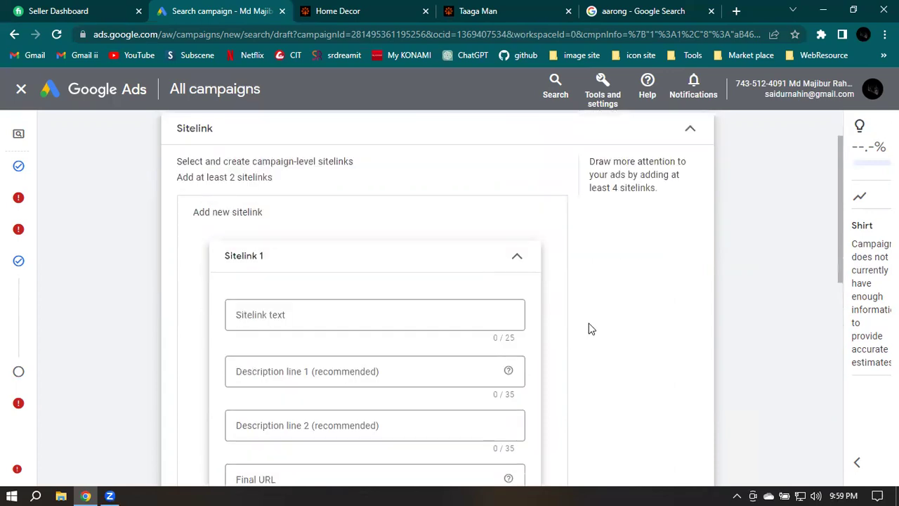
scroll(590, 306, down, 1)
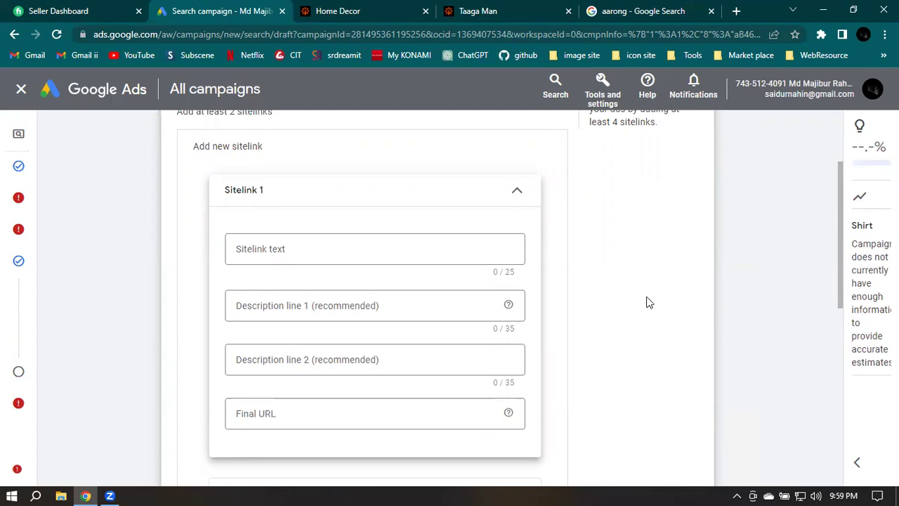
click(485, 10)
Go to the aarong search results and return to the top Aarong listing with its Women, Men, Jewellery and Kids links
click(647, 10)
click(537, 190)
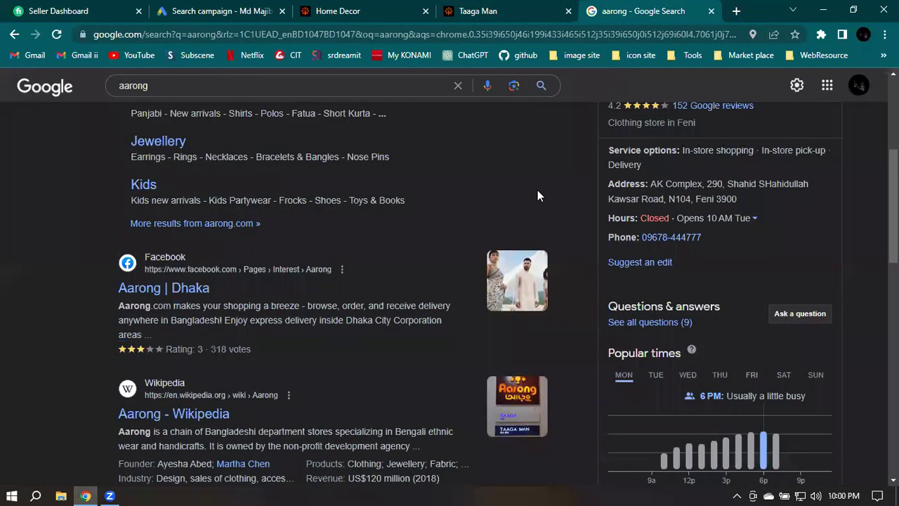
scroll(522, 179, up, 1)
scroll(528, 168, up, 2)
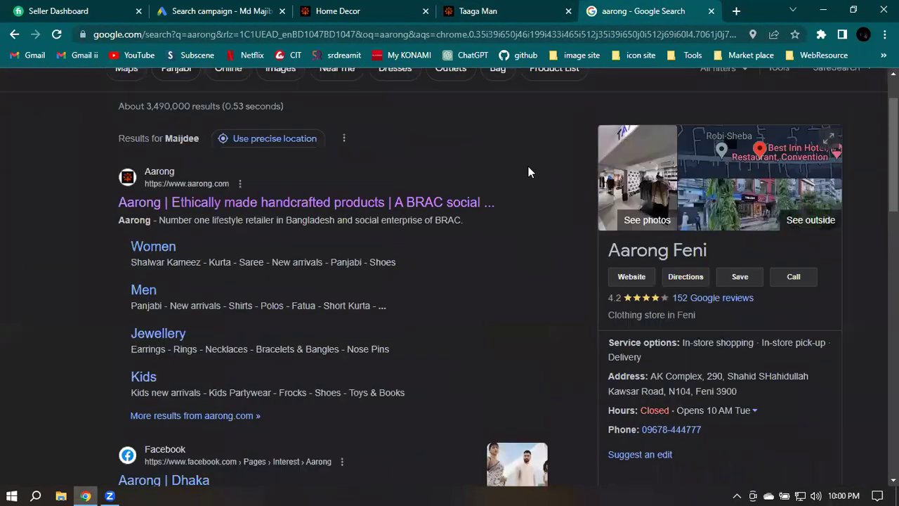
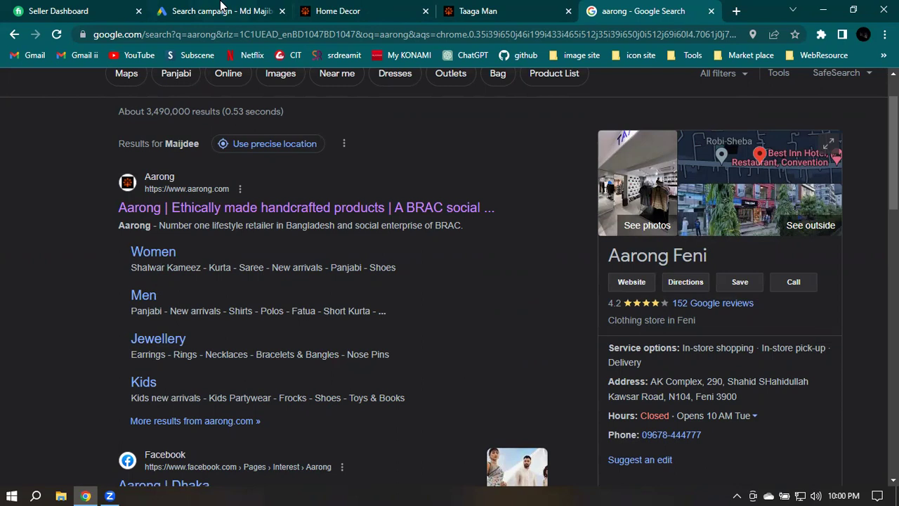
Return to the Search campaign draft and focus Sitelink 1's empty text field after checking the Aarong tabs
click(222, 10)
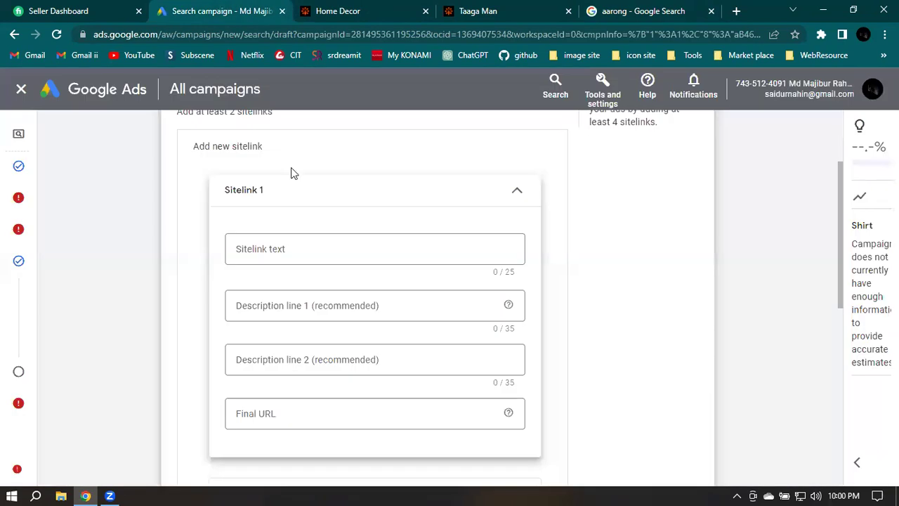
click(304, 250)
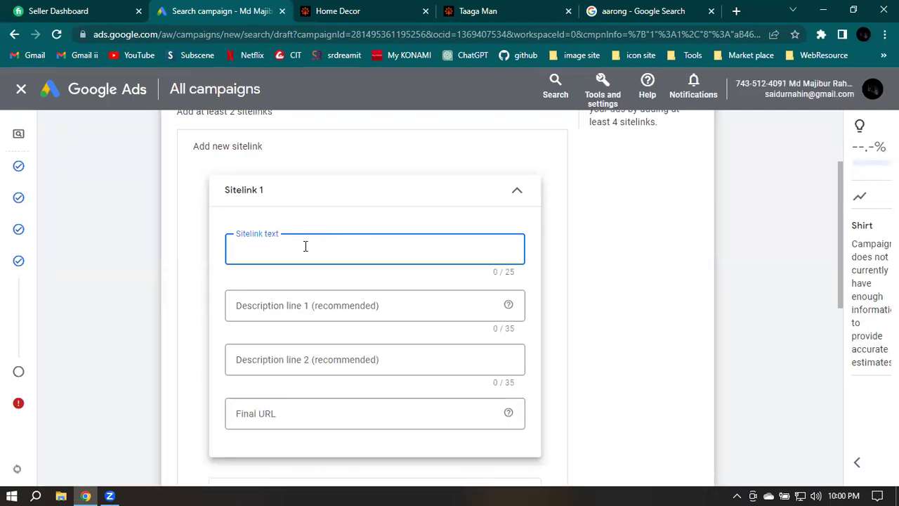
click(508, 9)
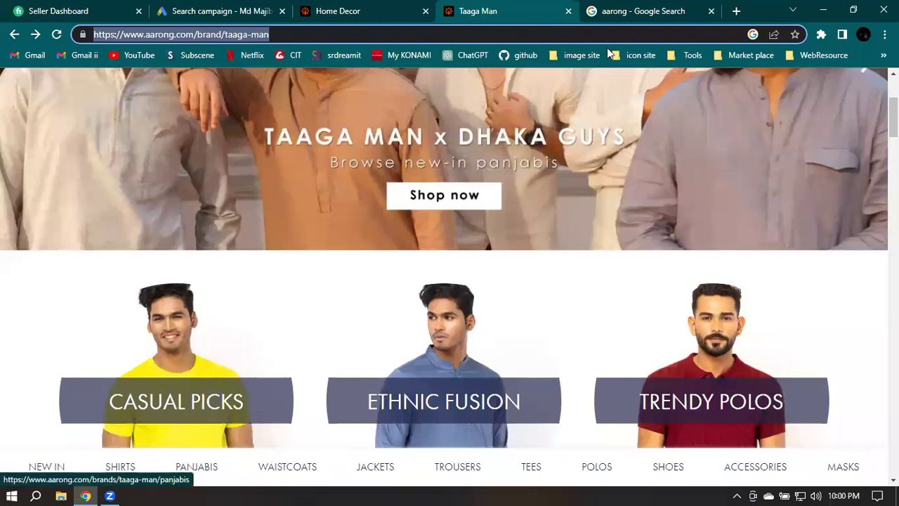
click(654, 10)
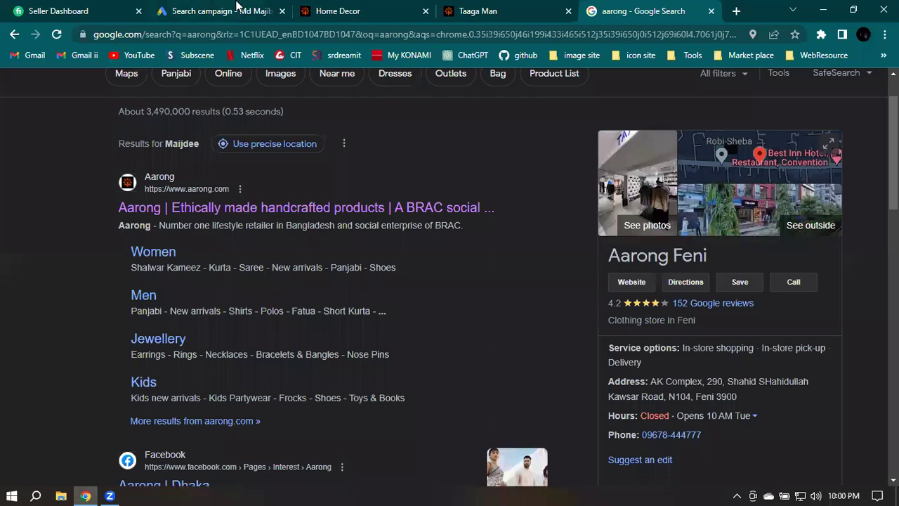
click(237, 10)
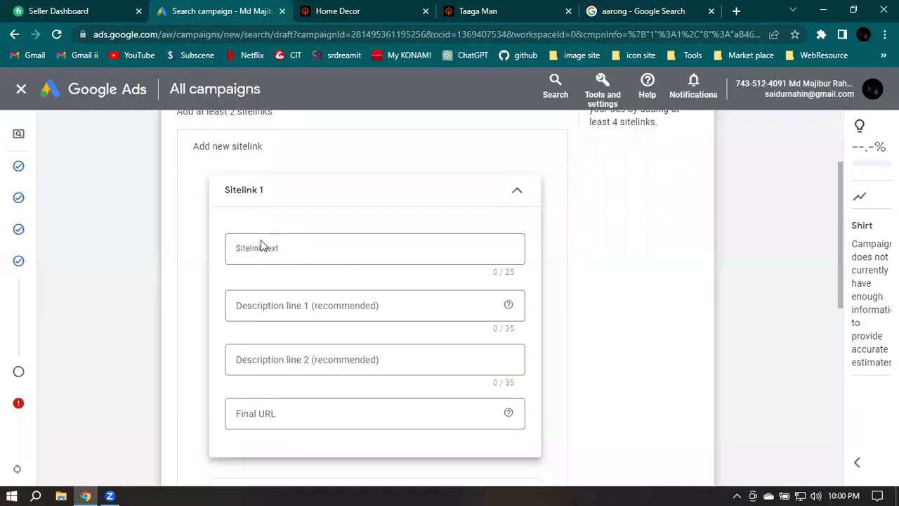
click(301, 254)
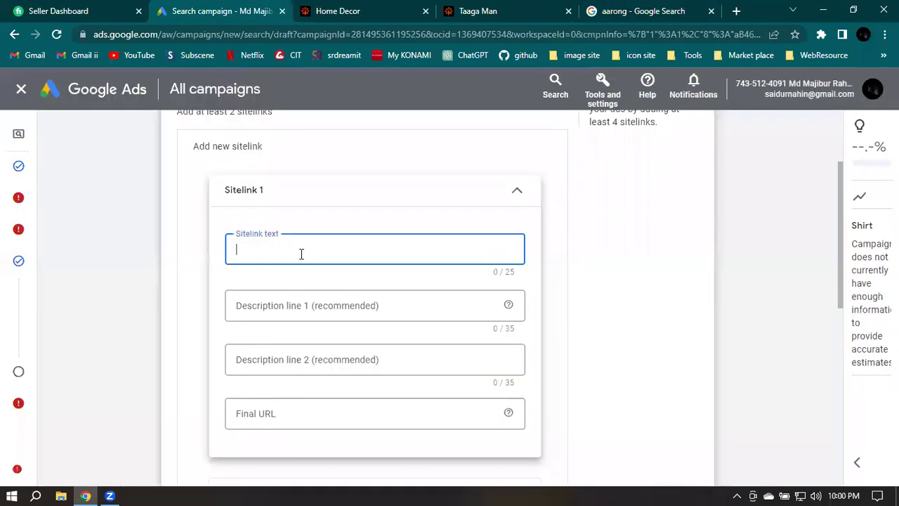
Name Sitelink 1 'Man' and copy the Men category product list from the Aarong search results
text(Man)
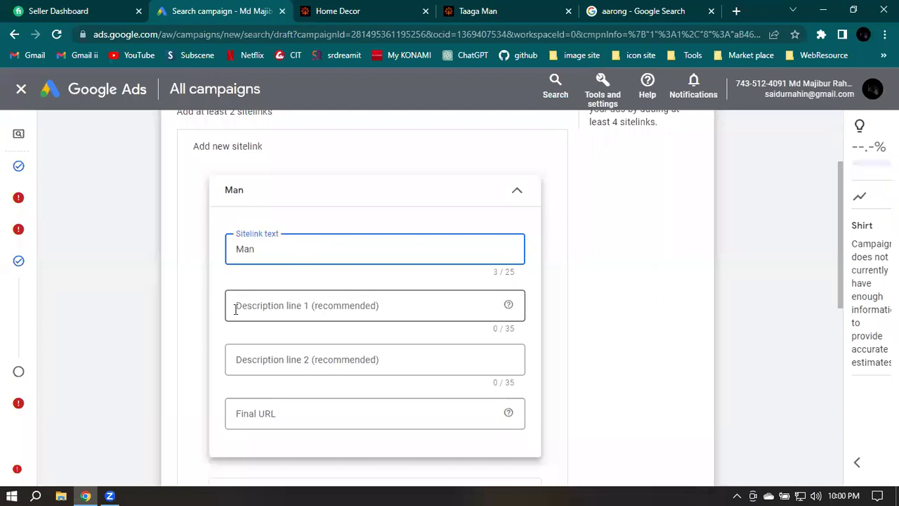
click(307, 312)
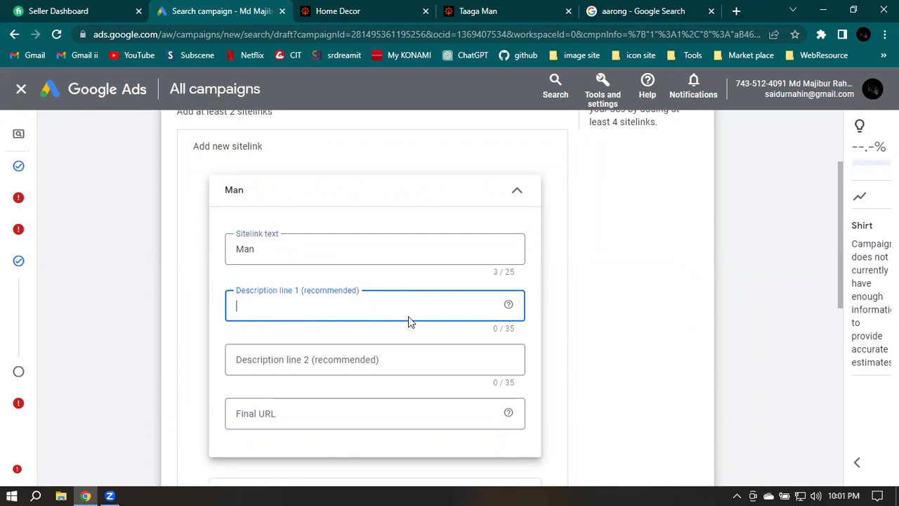
click(628, 8)
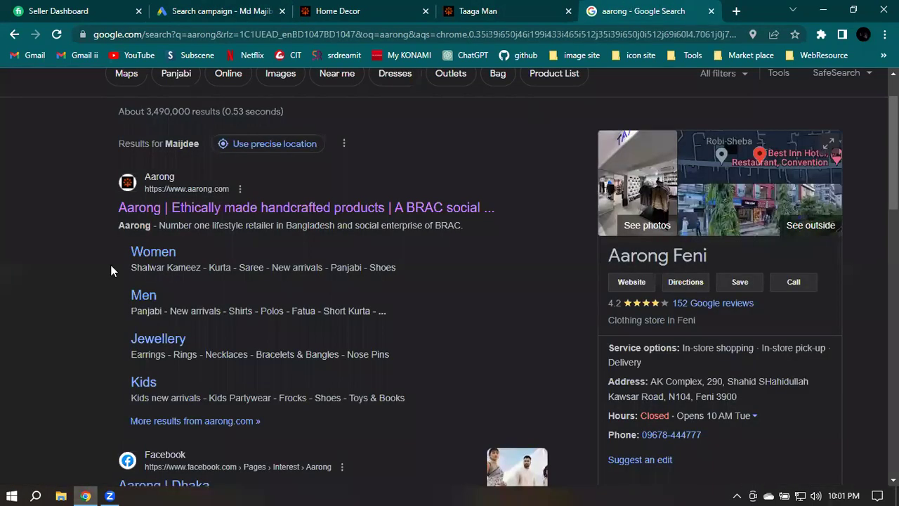
drag(190, 311, 283, 319)
click(377, 316)
drag(386, 312, 162, 298)
key(ctrl+c)
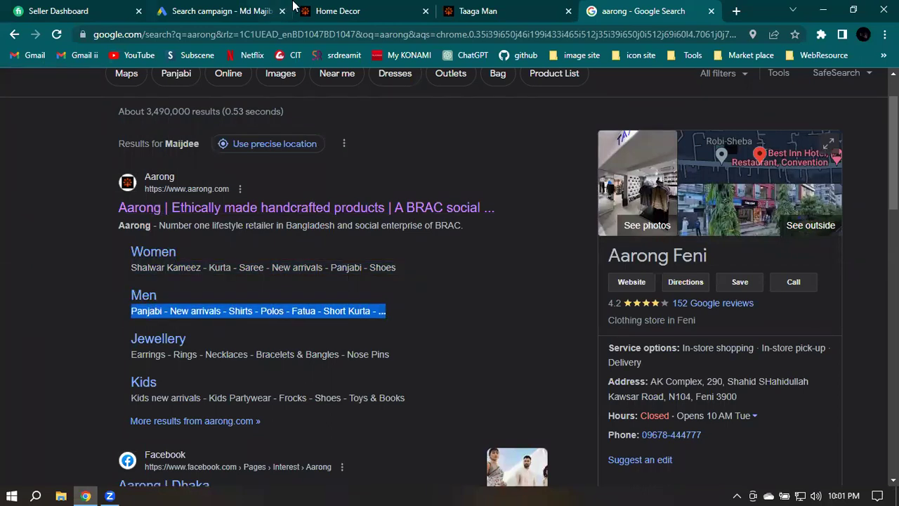
Paste the list into description line 1 and trim it to 'Panjabi - New arrivals - Shirts'
click(249, 10)
click(285, 307)
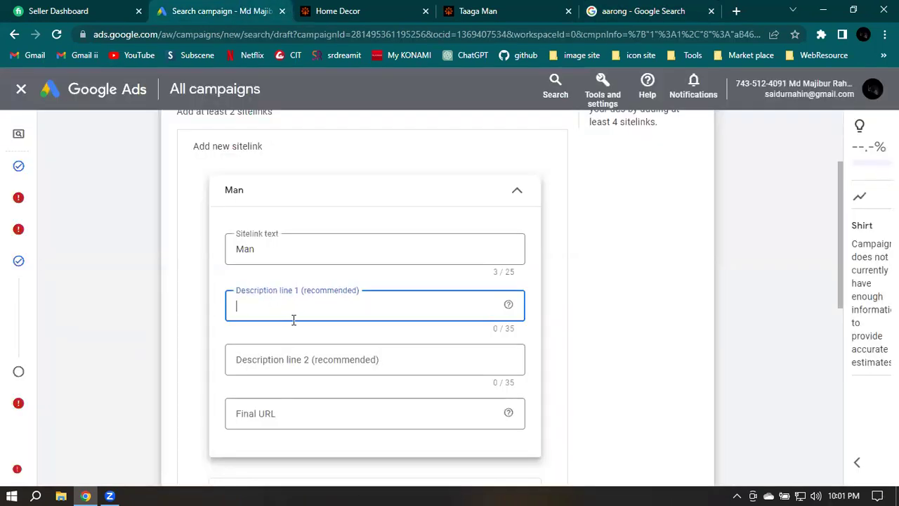
key(ctrl+v)
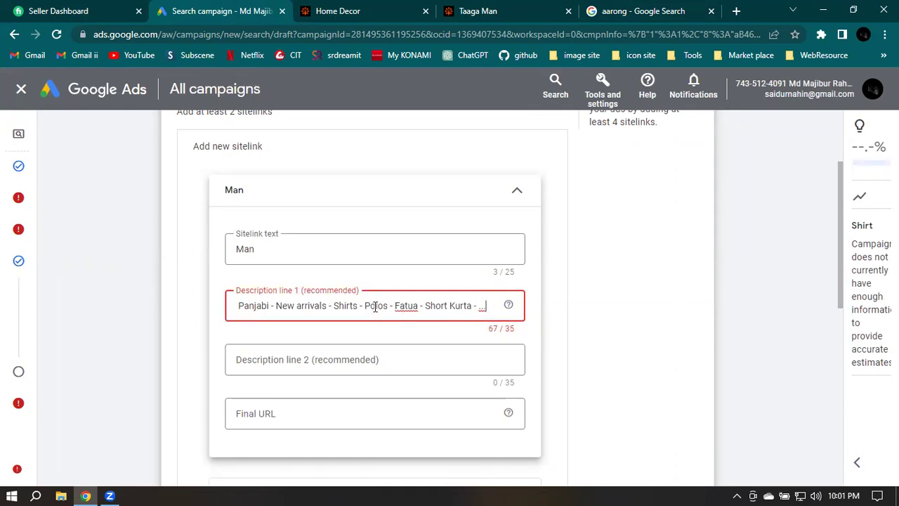
drag(358, 305, 486, 305)
key(ctrl+c)
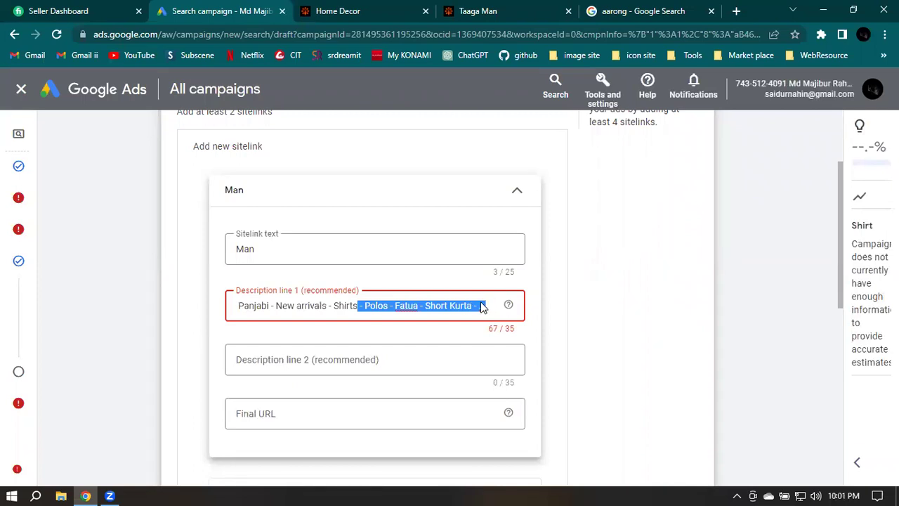
key(BackSpace)
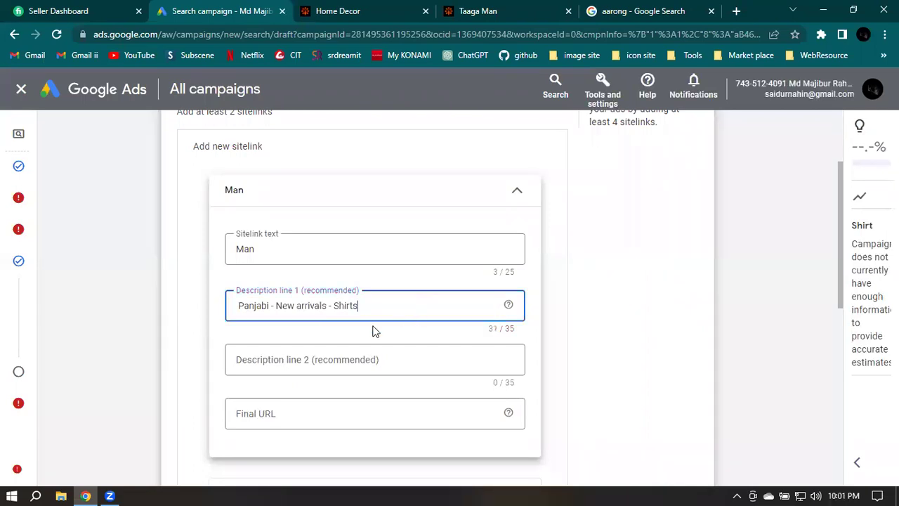
Paste the product list into description line 2 and trim it to 'Polos - Fatua - Short Kurta'
click(306, 359)
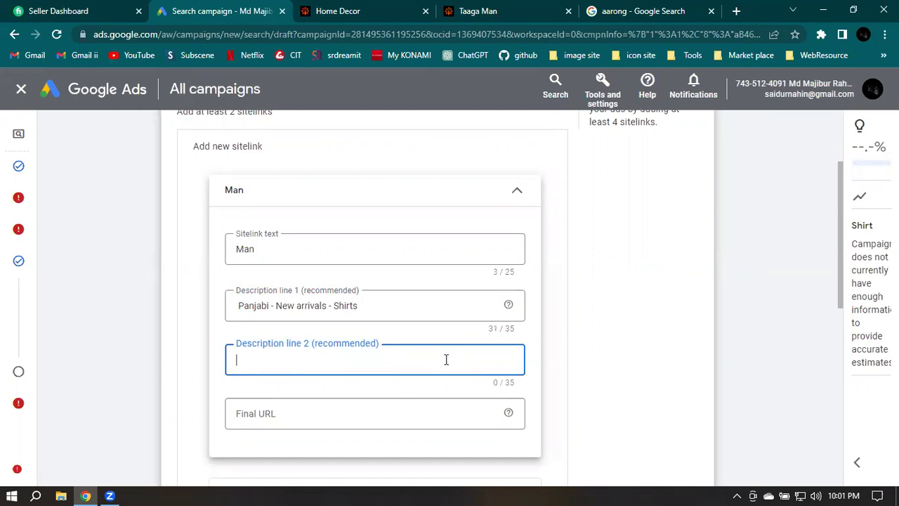
key(ctrl+v)
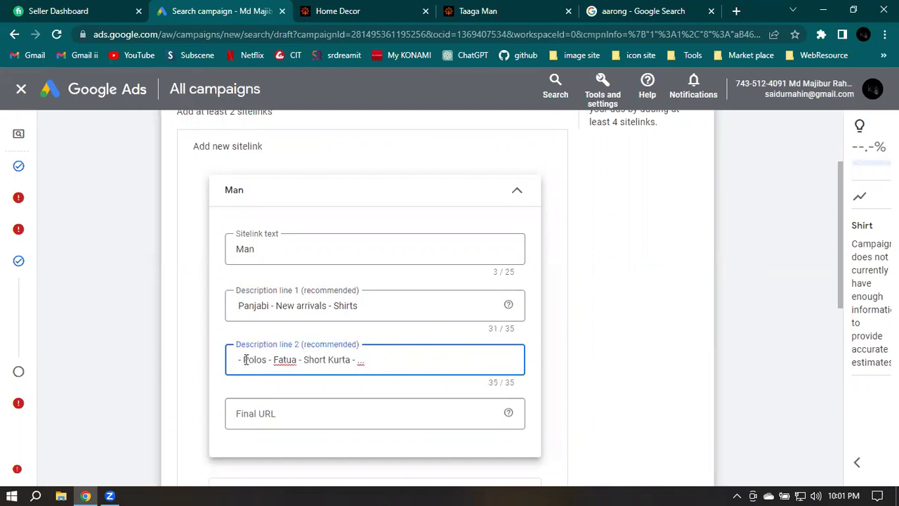
key(BackSpace)
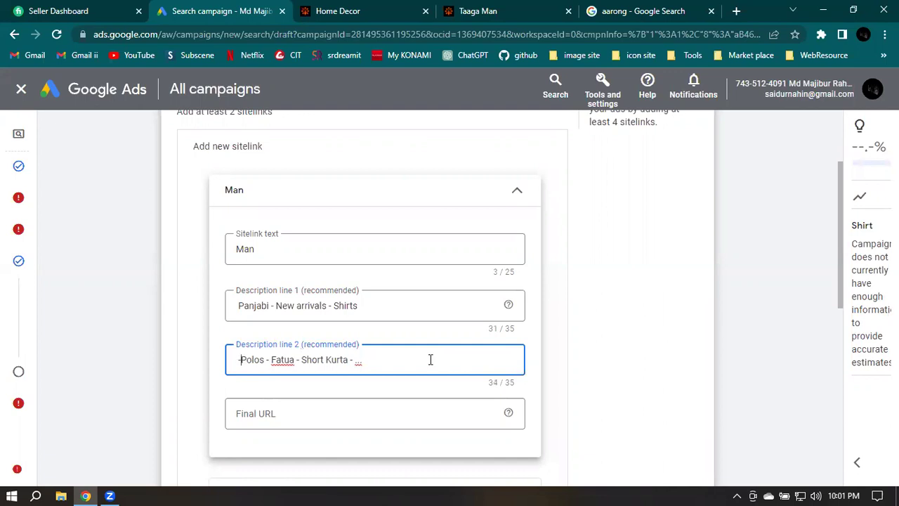
key(BackSpace)
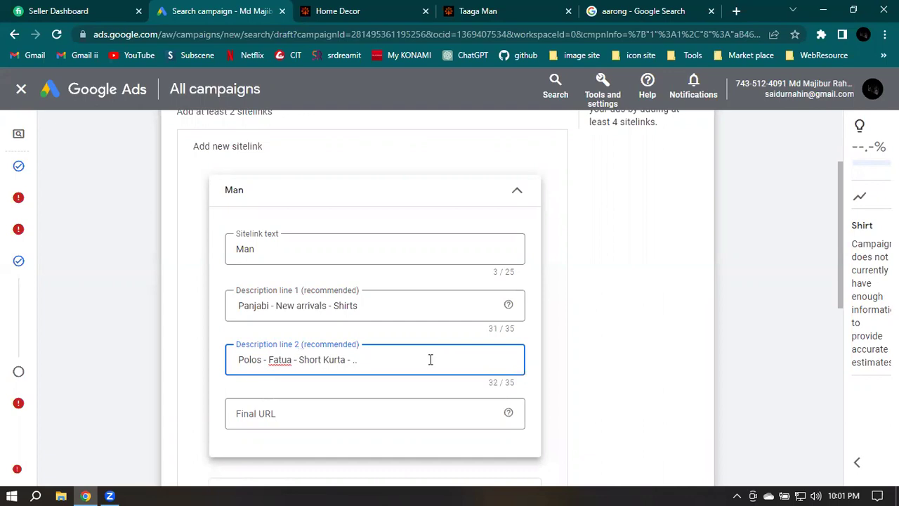
key(BackSpace)
key(BackSpace)
key(Tab)
click(492, 8)
click(327, 35)
key(ctrl+c)
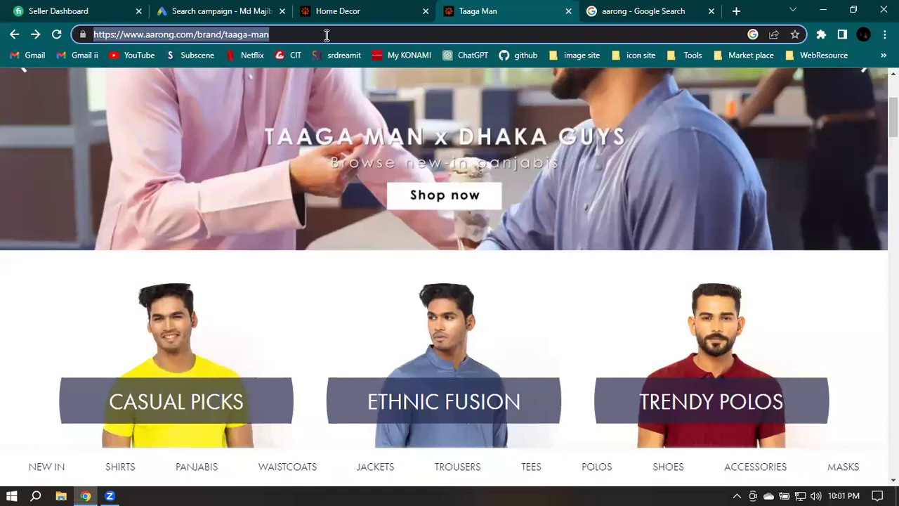
click(211, 5)
click(270, 412)
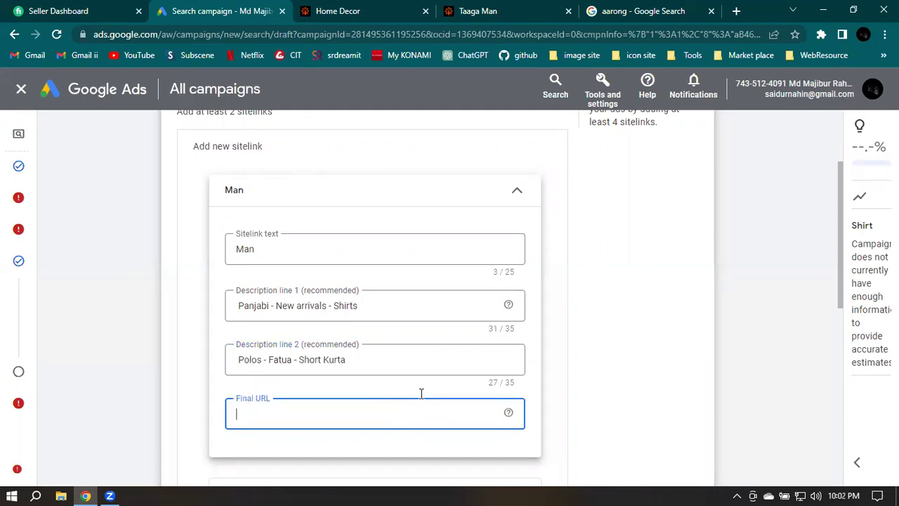
key(ctrl+v)
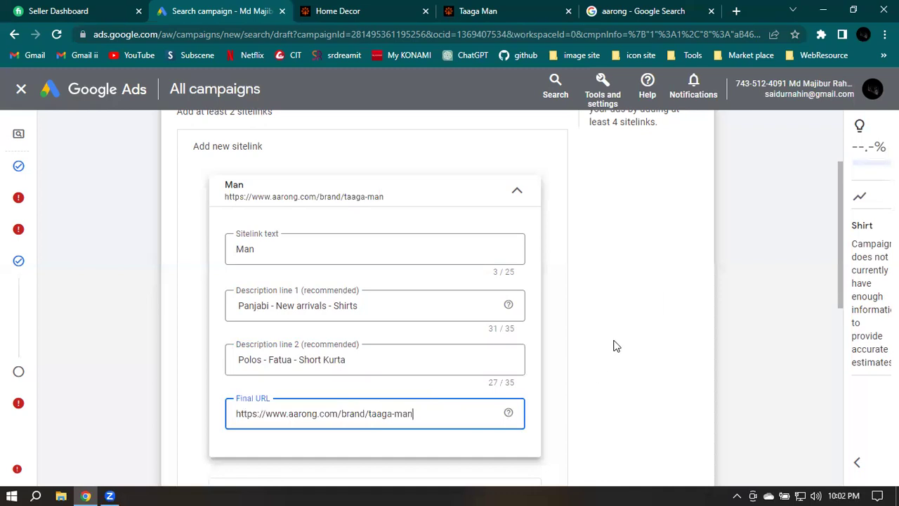
scroll(613, 346, down, 2)
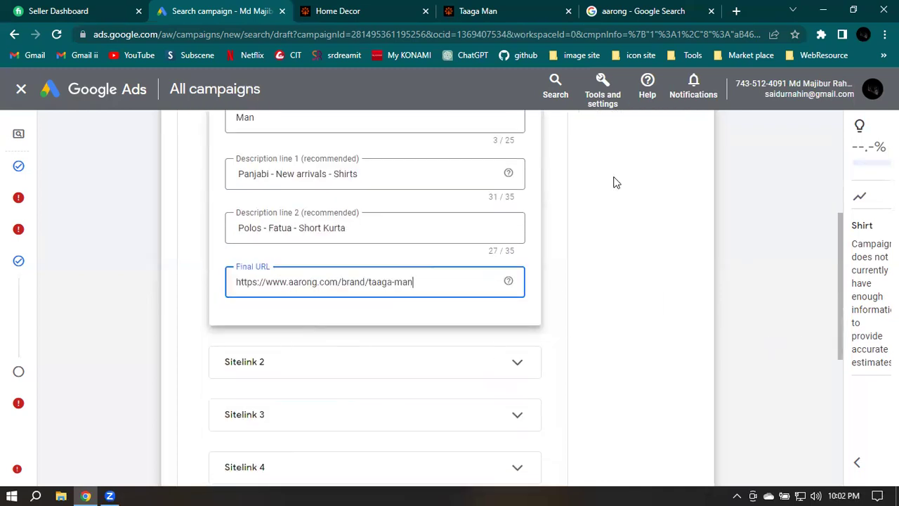
scroll(664, 268, down, 1)
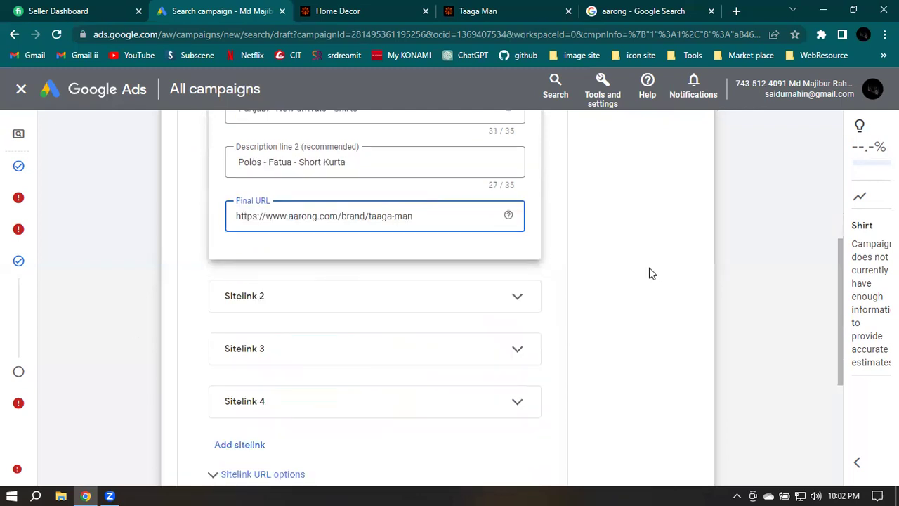
Copy the Taaga Man Panjabis collection page address from the Aarong site and return to Google Ads
click(661, 7)
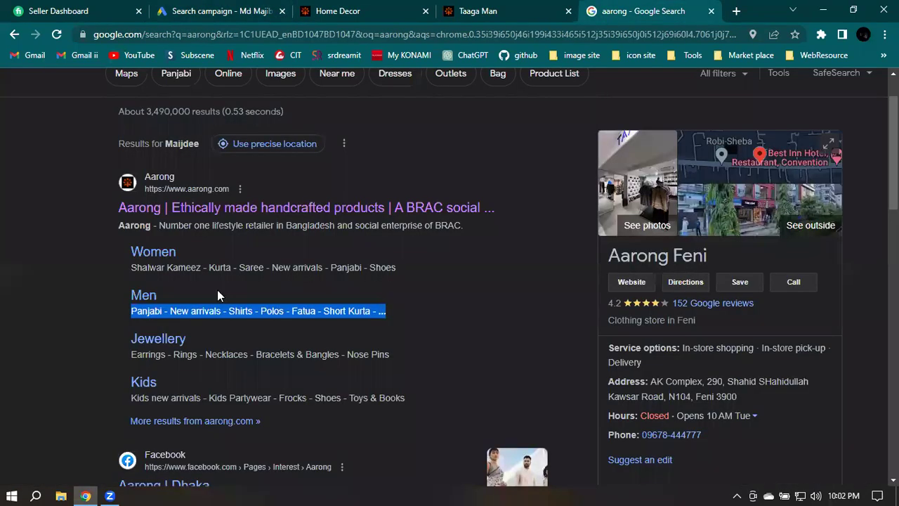
click(295, 246)
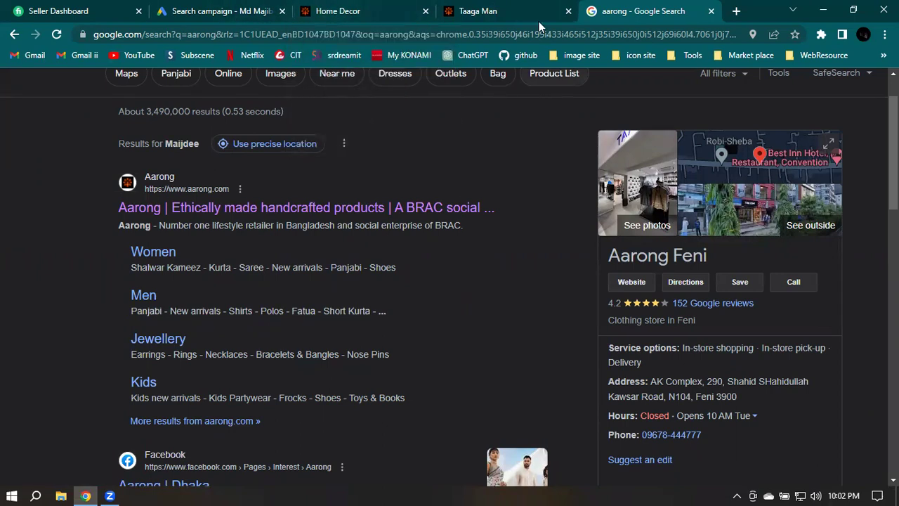
click(519, 8)
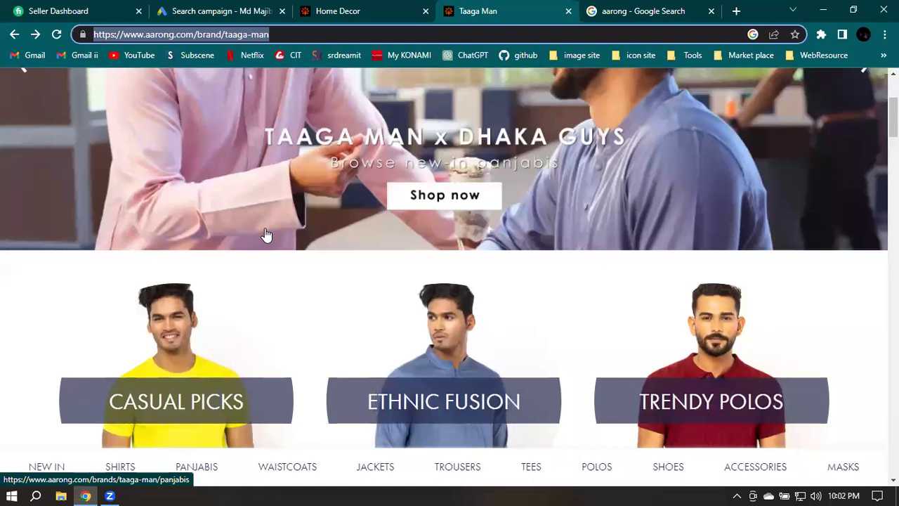
scroll(274, 235, down, 2)
scroll(347, 211, down, 2)
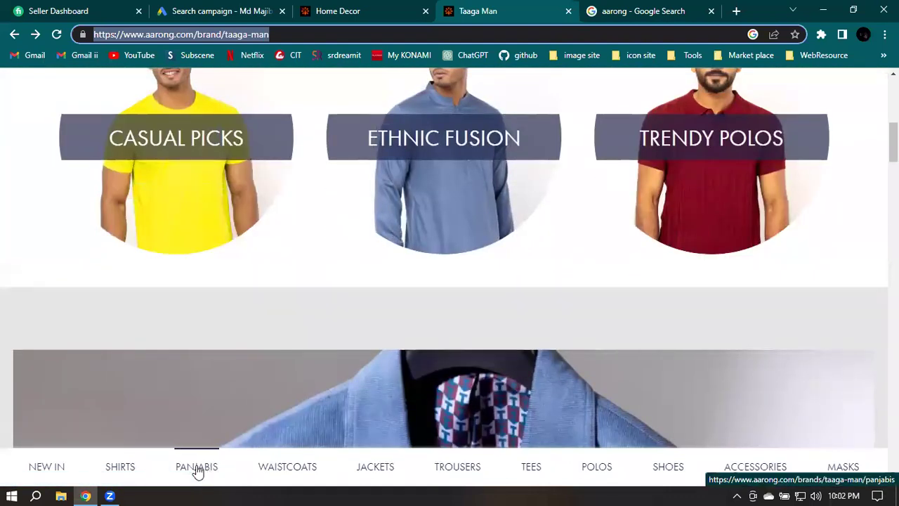
click(198, 470)
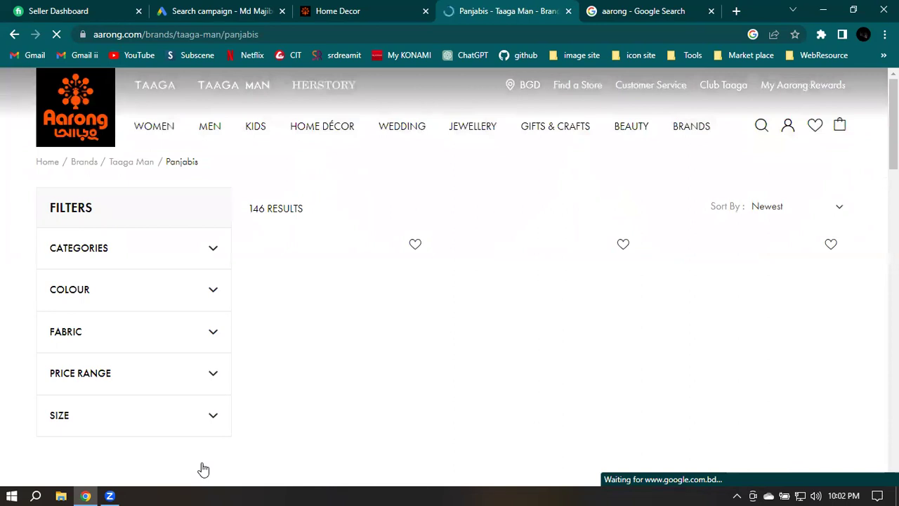
click(278, 34)
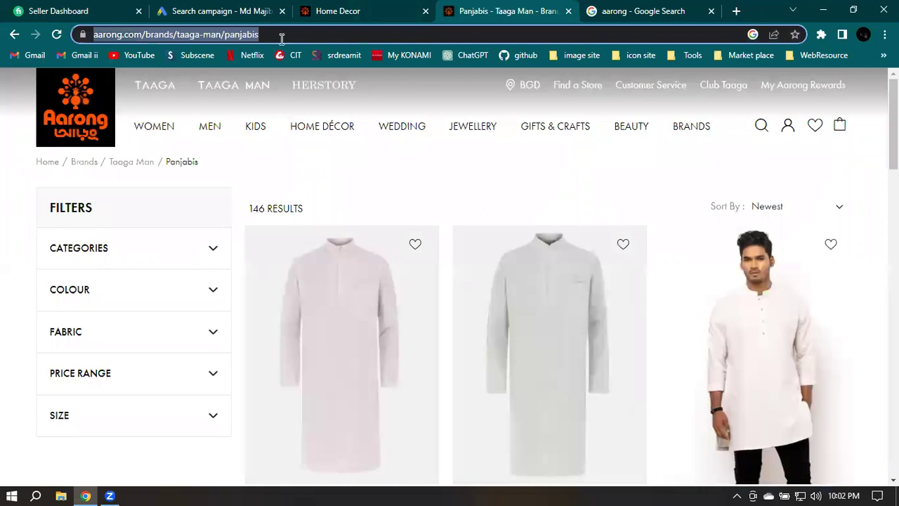
key(ctrl+c)
click(236, 9)
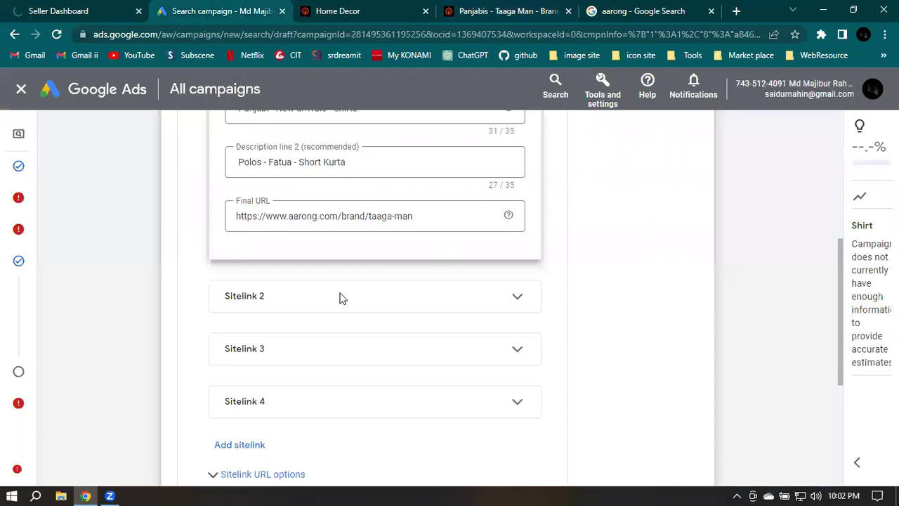
Expand Sitelink 2 and step through its still-blank text, description and Final URL fields
click(517, 298)
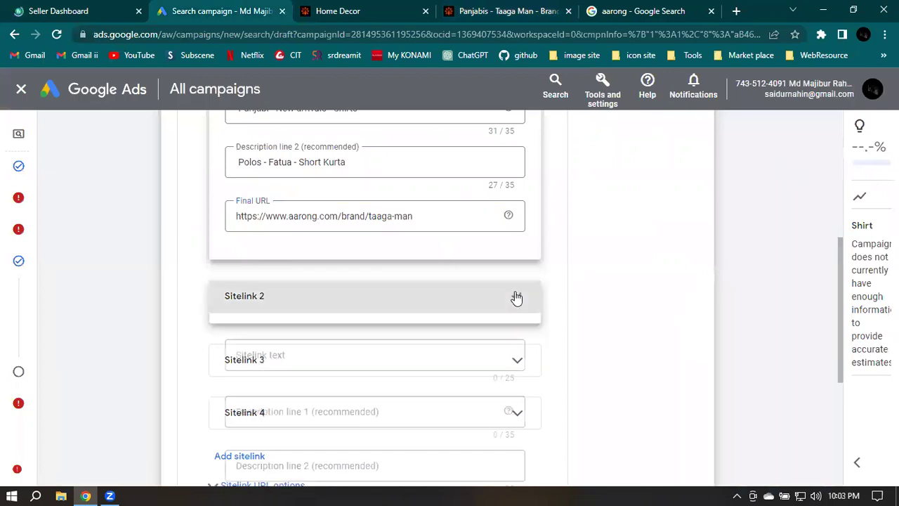
click(370, 357)
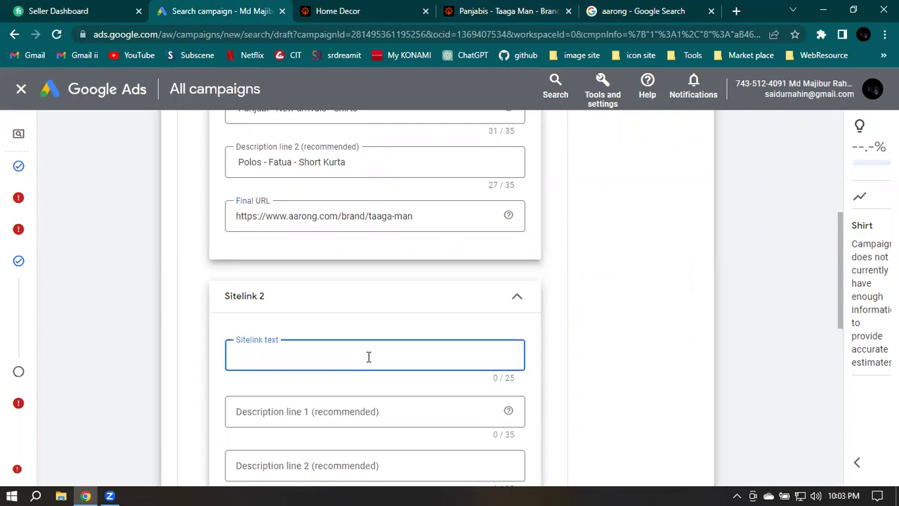
click(407, 402)
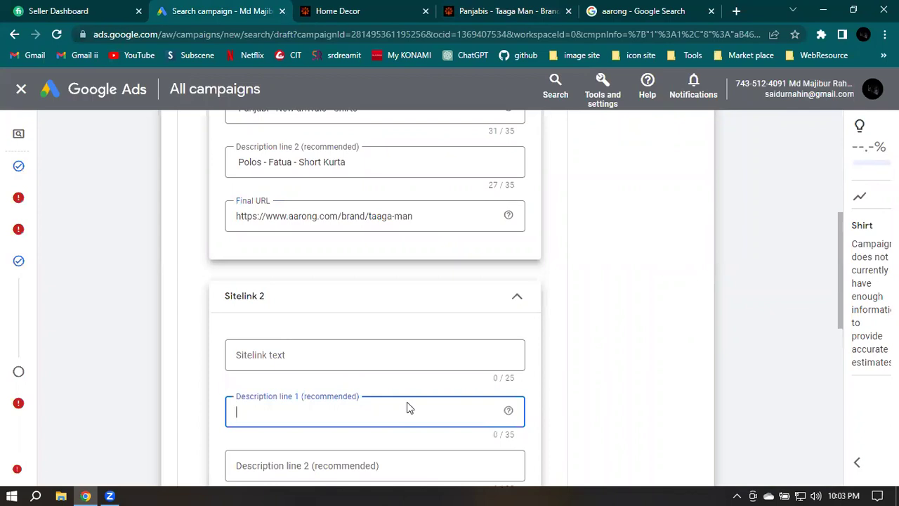
scroll(376, 400, down, 1)
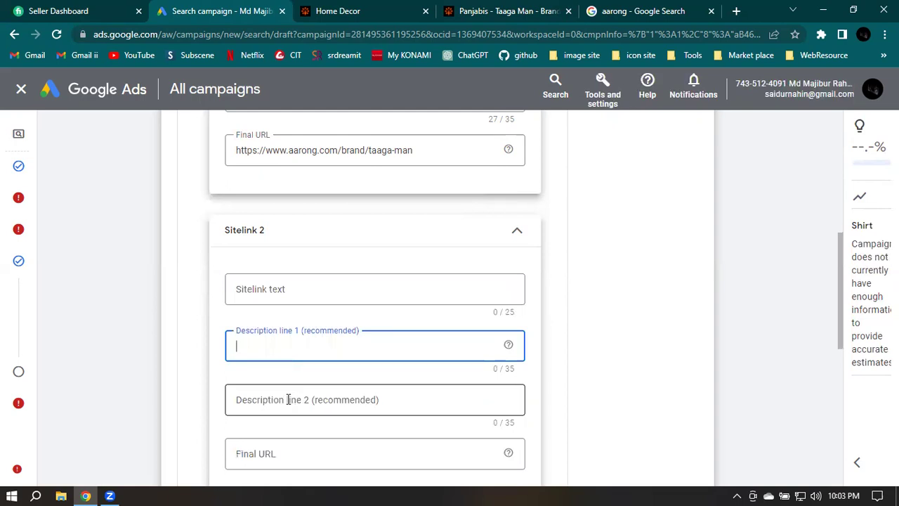
key(Tab)
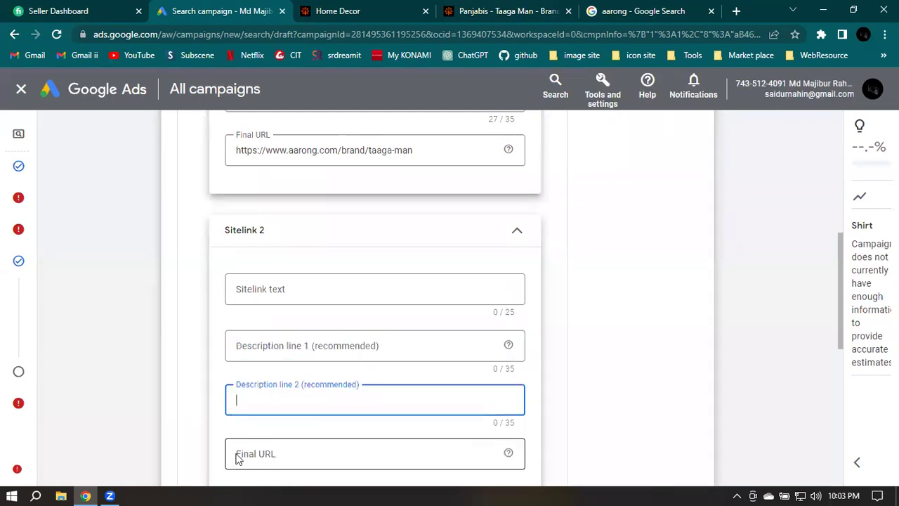
click(237, 457)
click(491, 9)
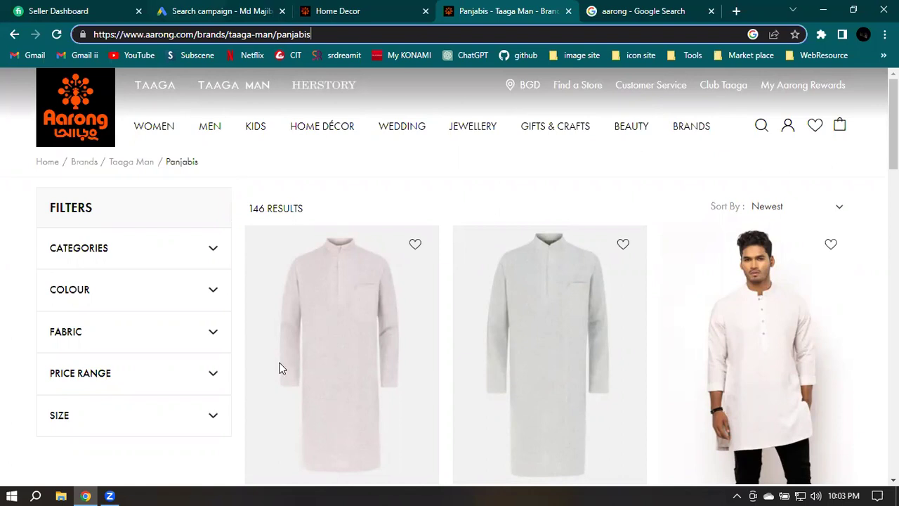
key(ctrl+2)
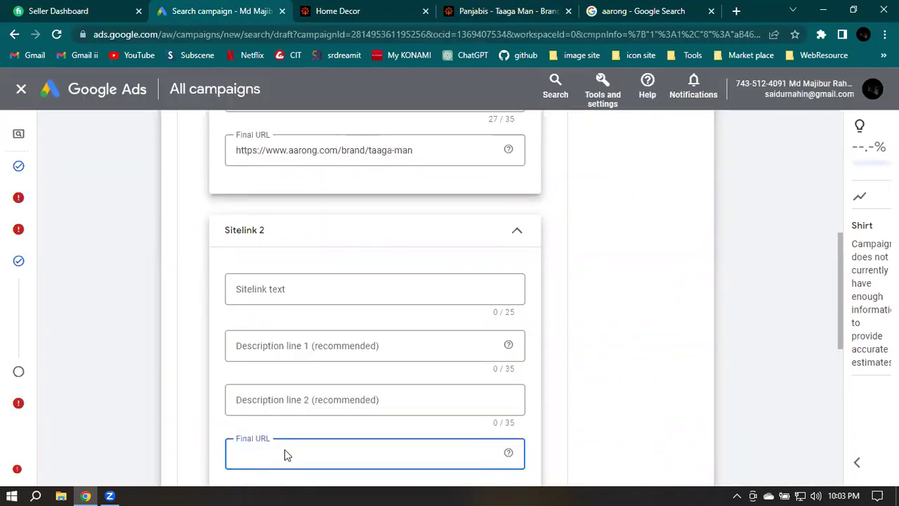
scroll(592, 337, down, 1)
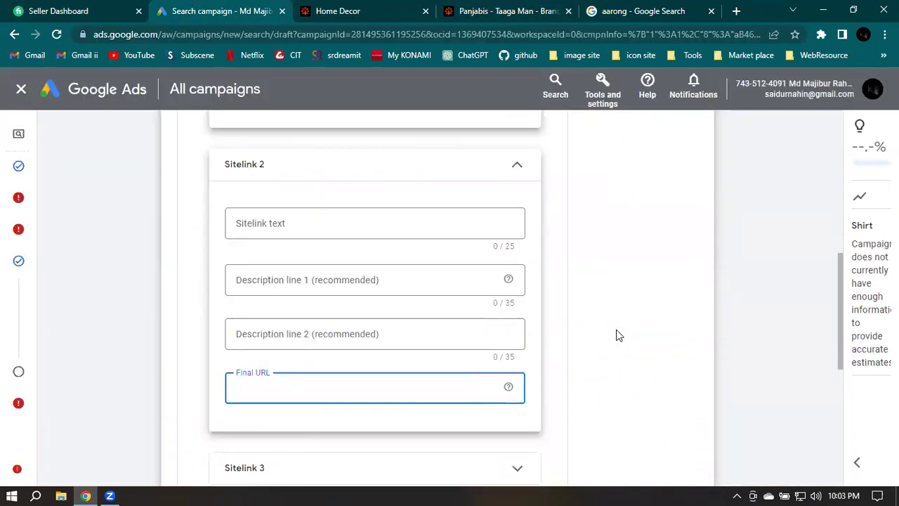
scroll(617, 335, down, 3)
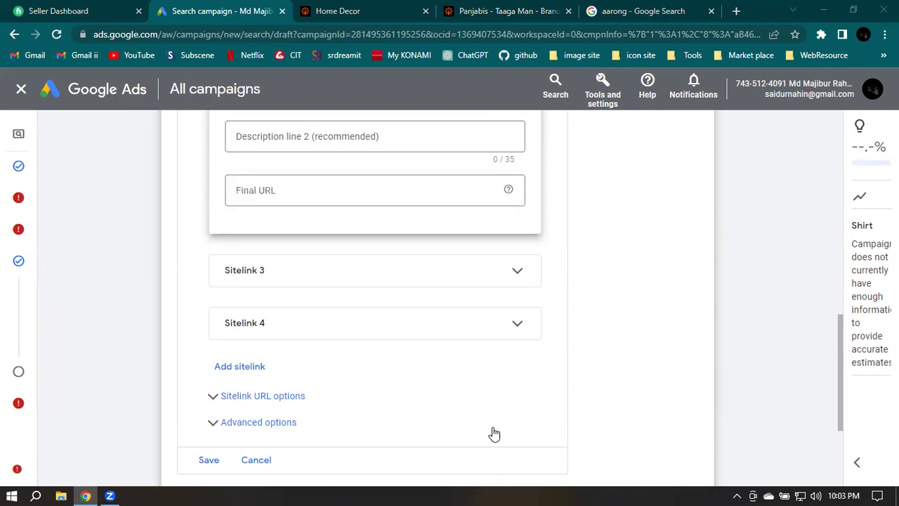
Save the sitelinks so the Man sitelink is listed as selected
click(210, 462)
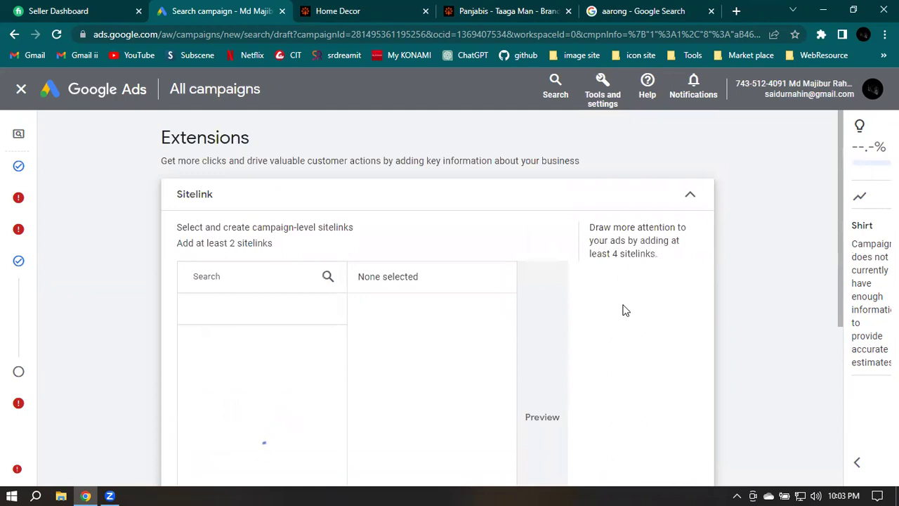
scroll(625, 308, down, 1)
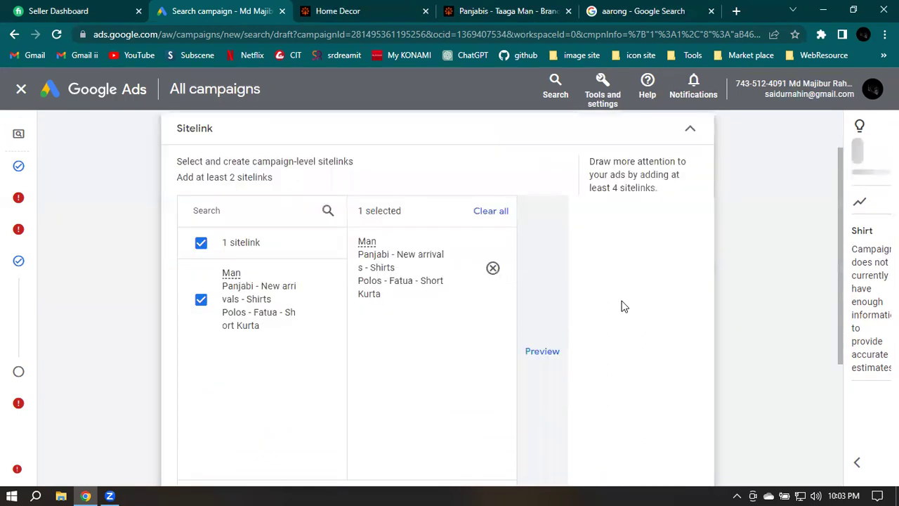
scroll(623, 305, down, 1)
scroll(556, 232, down, 2)
scroll(551, 237, up, 1)
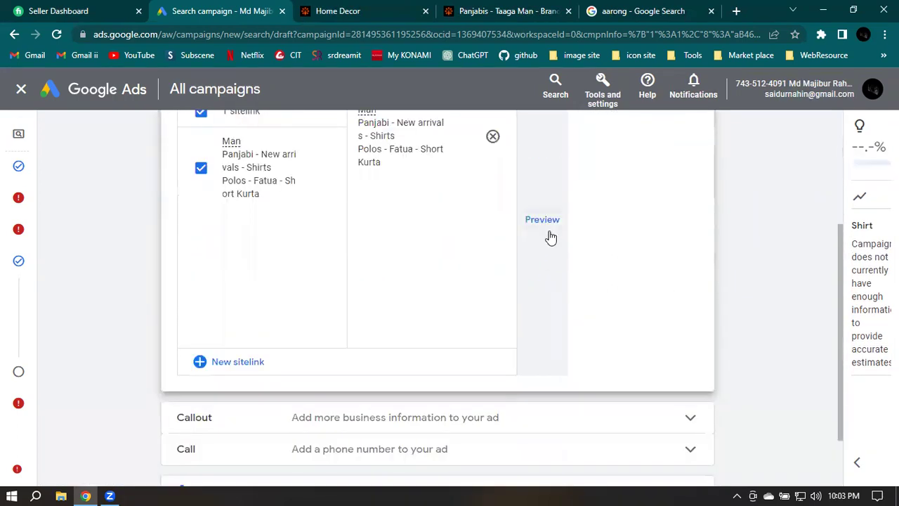
Preview how the Man sitelink appears in ads, including the desktop version, then hide the preview
click(540, 223)
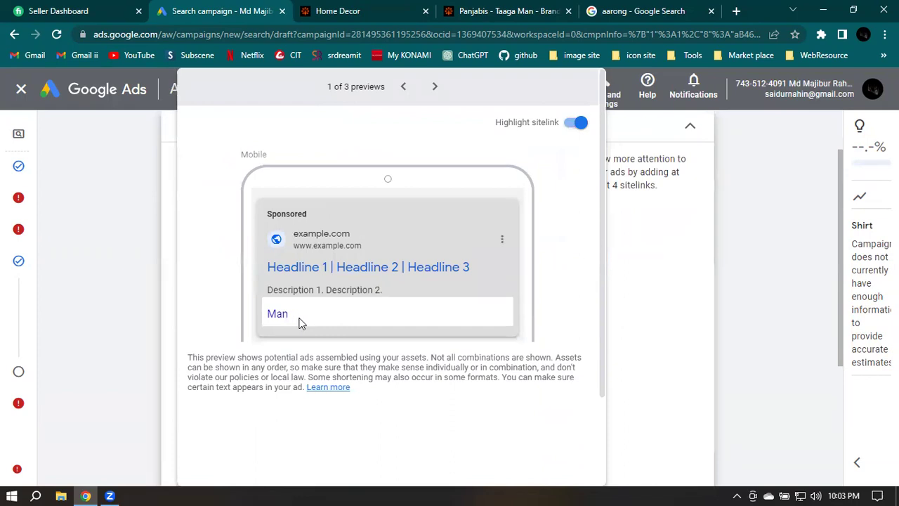
click(432, 87)
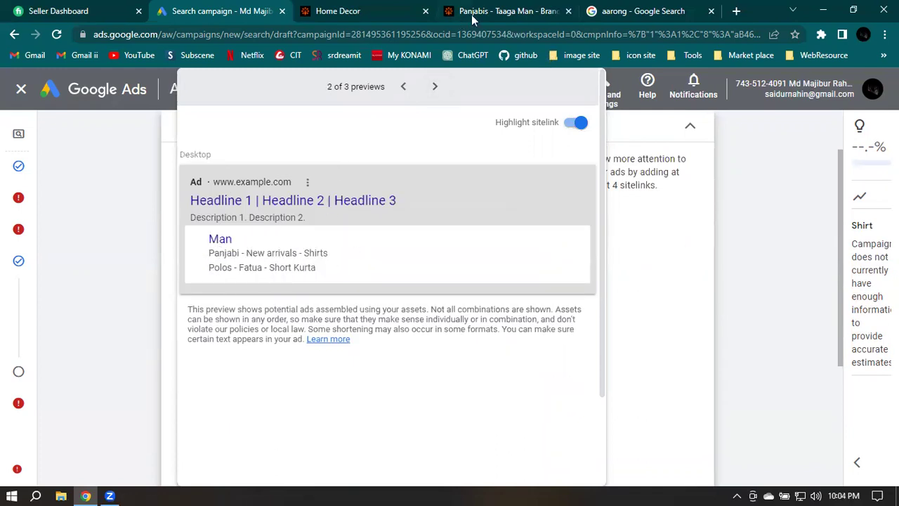
click(624, 10)
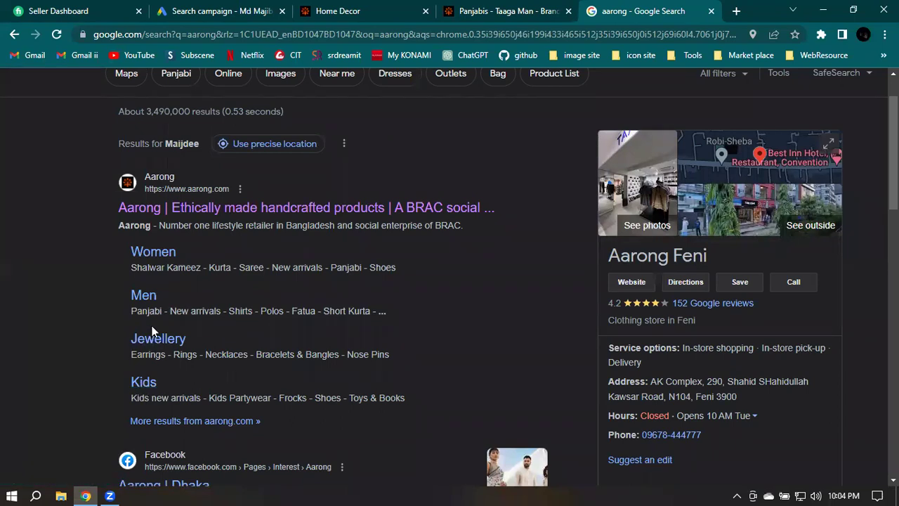
click(237, 8)
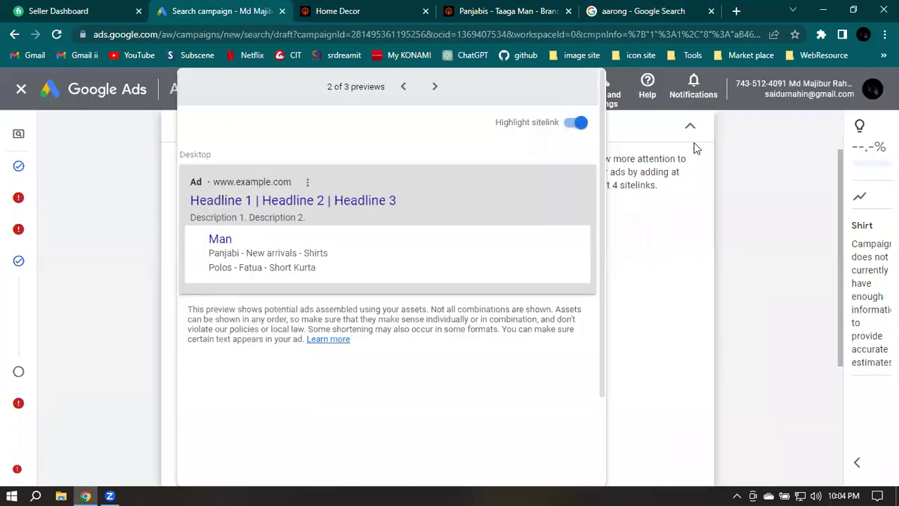
click(682, 277)
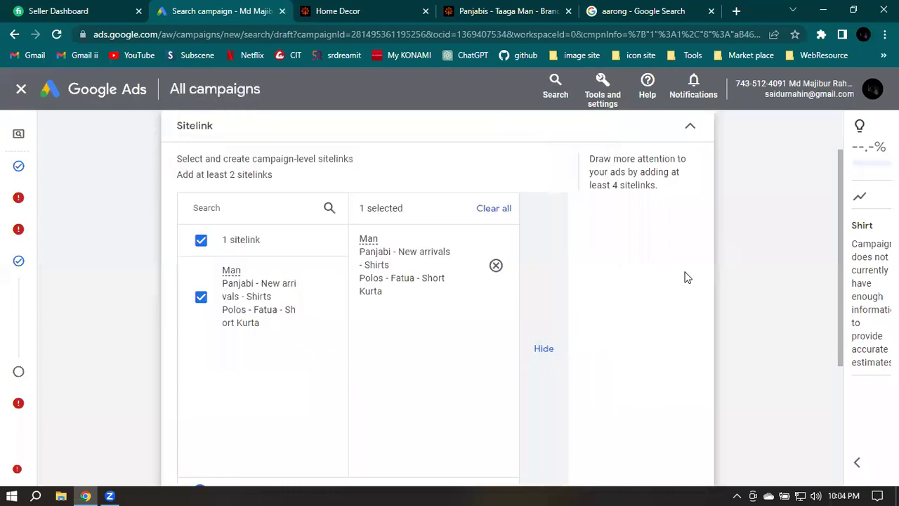
scroll(406, 273, down, 1)
Scroll down past the sitelinks to the Callout section's four empty text fields
scroll(406, 274, down, 2)
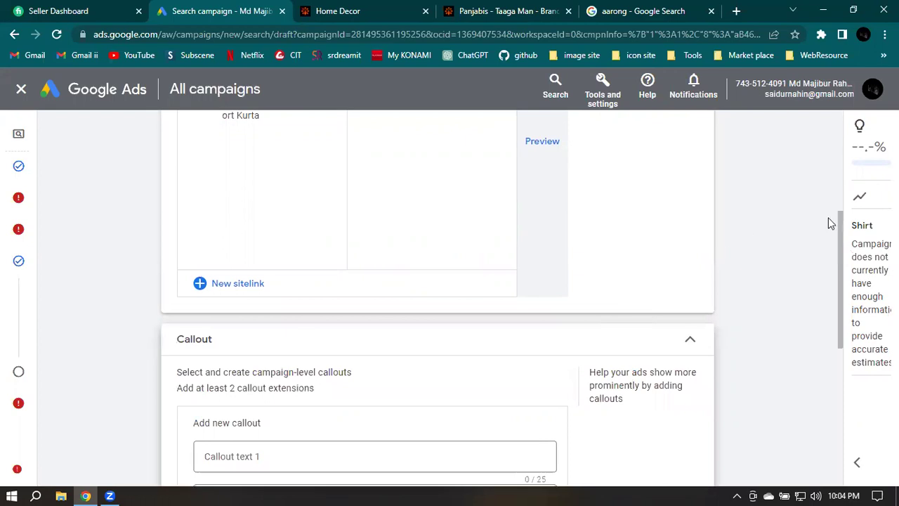
scroll(791, 224, down, 1)
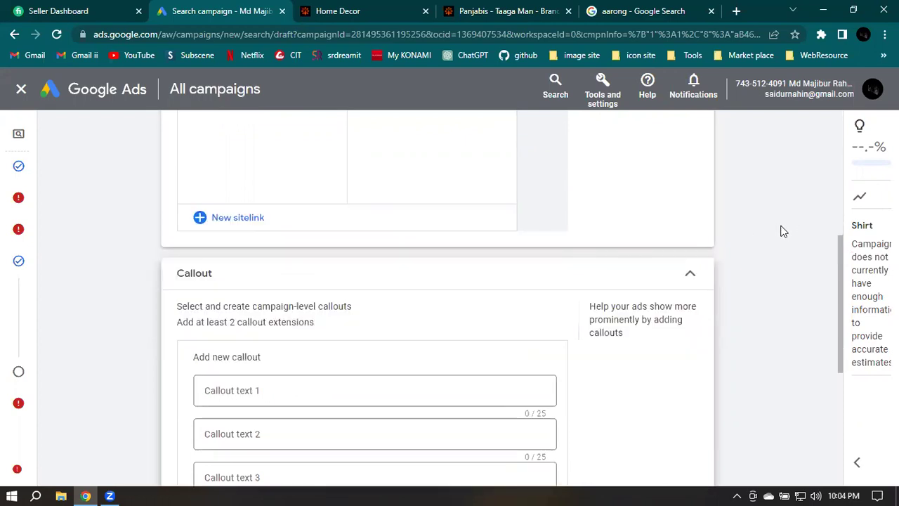
scroll(787, 228, down, 2)
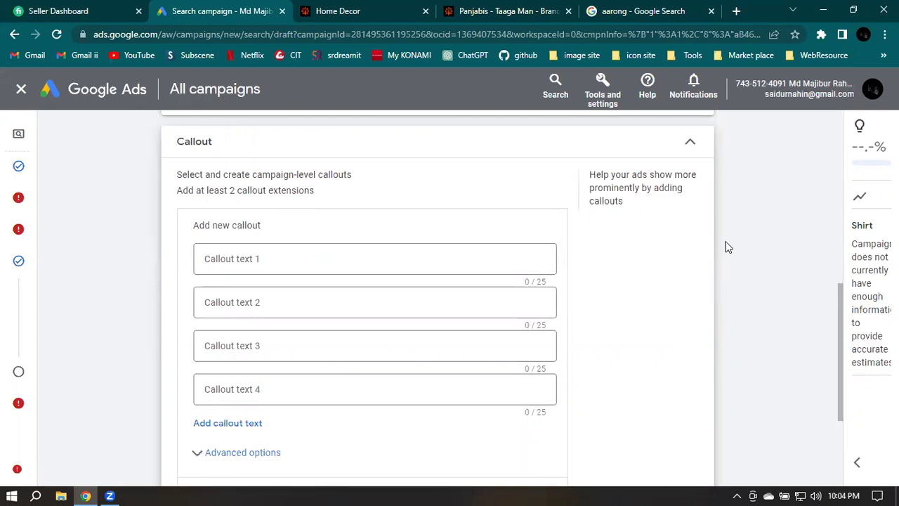
click(621, 9)
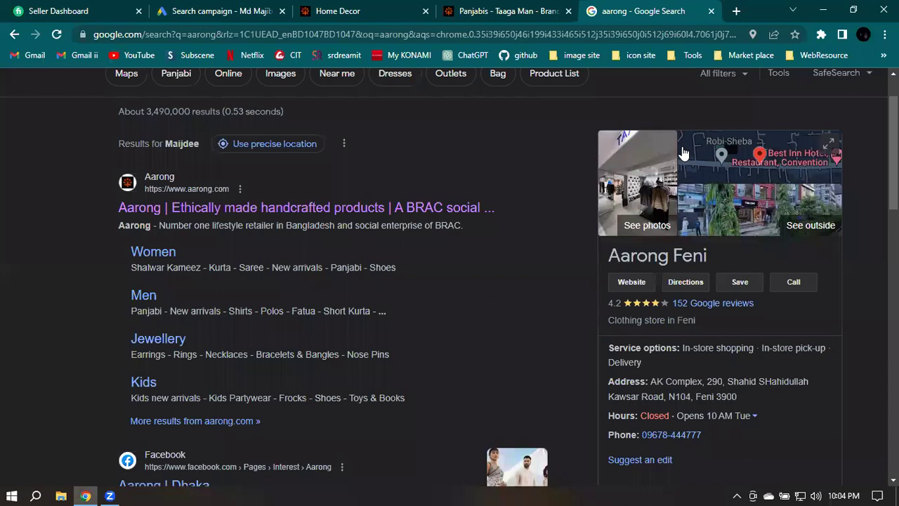
scroll(492, 242, down, 4)
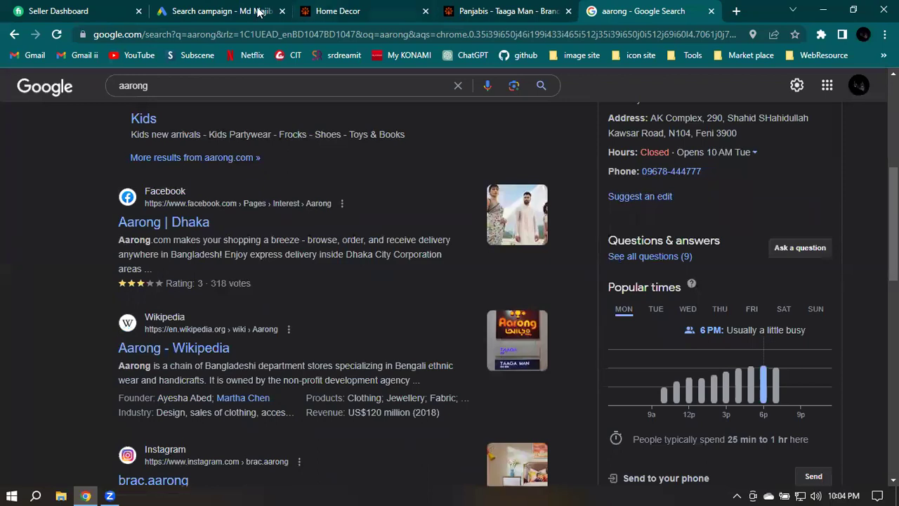
click(230, 9)
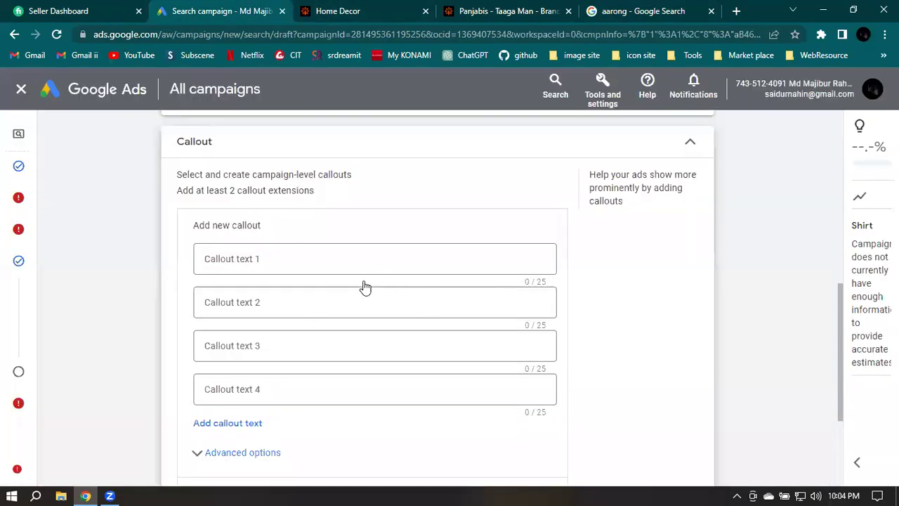
Write 'Best clothing Brand' as callout 1, fixing the 'colathing' typo with spell-check
click(395, 262)
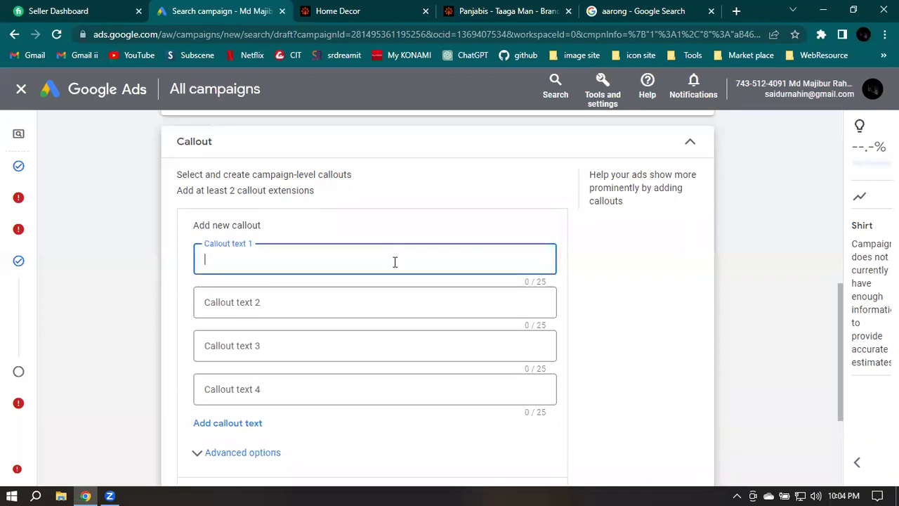
text(Best cloathing )
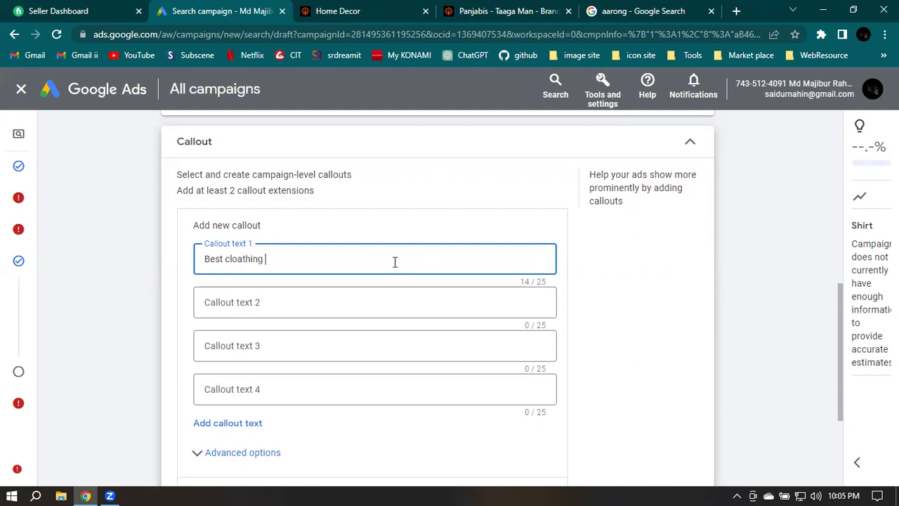
text(brand fro woman)
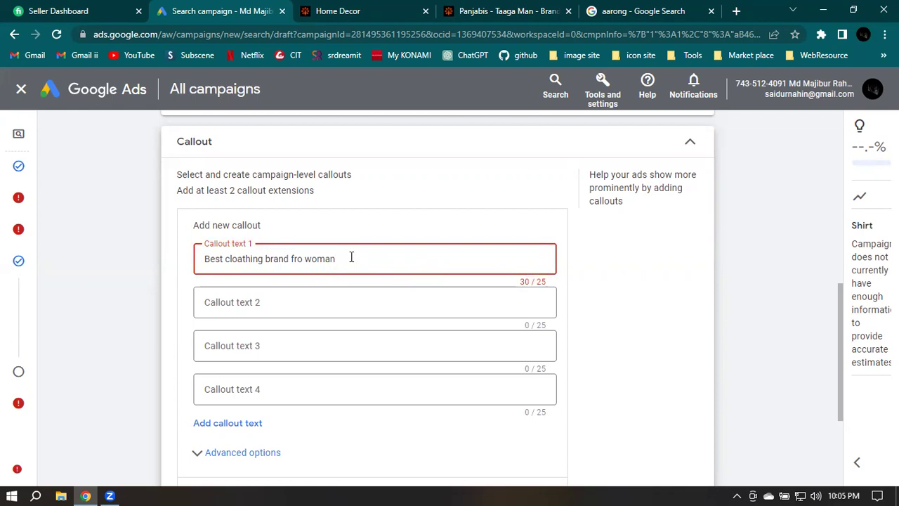
triple_click(351, 258)
key(BackSpace)
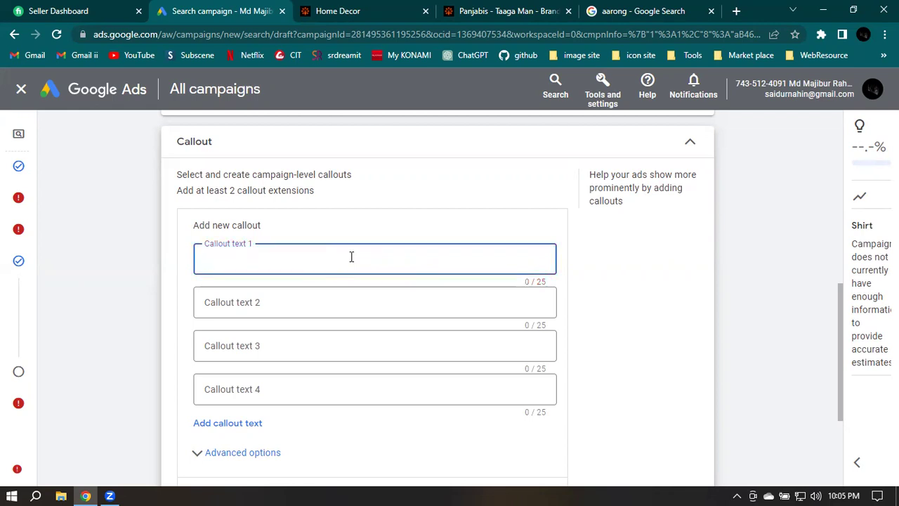
text(est colathing Bran)
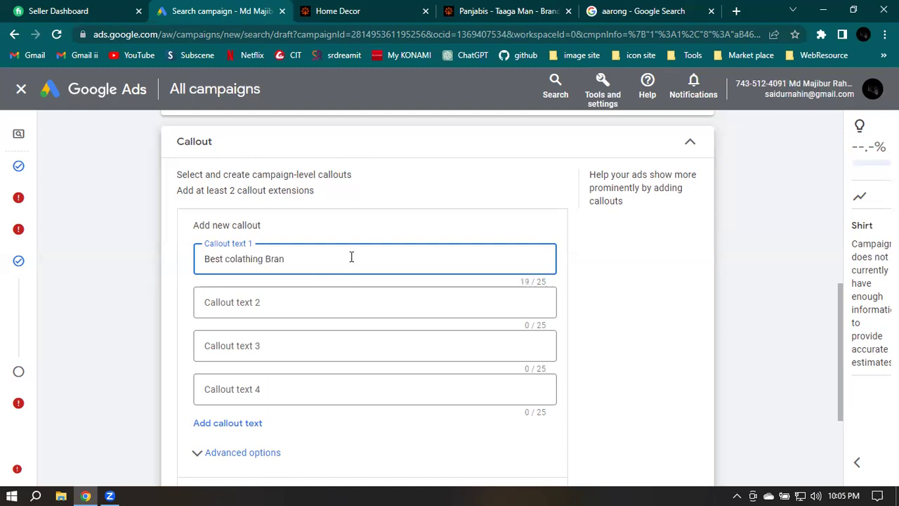
text(d)
right_click(245, 261)
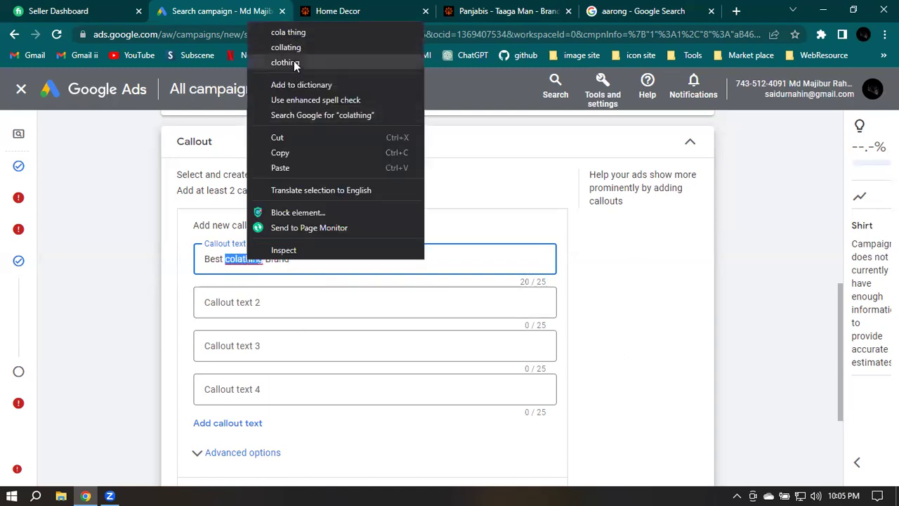
click(289, 62)
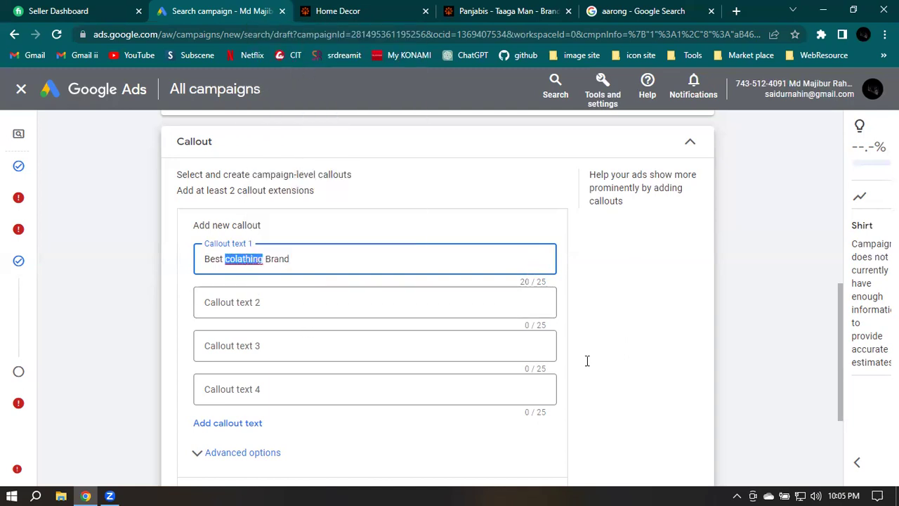
click(261, 310)
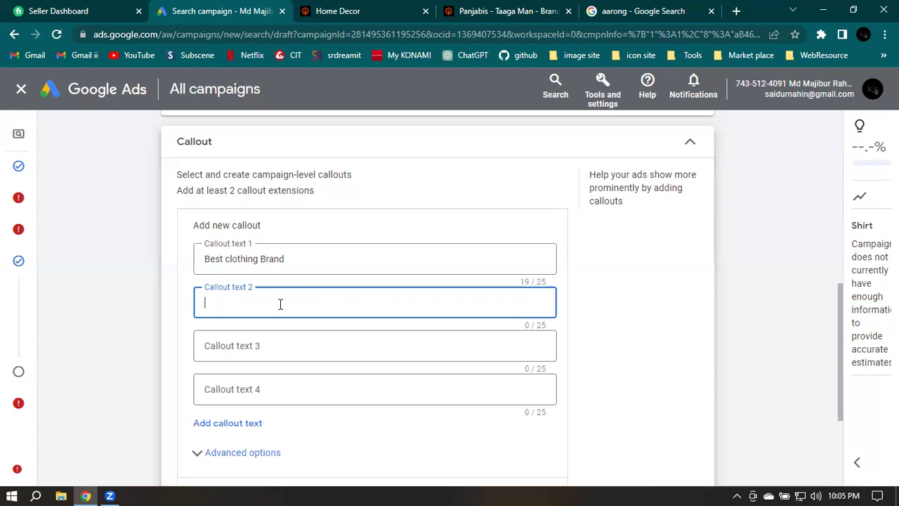
Enter 'Popular Brand' in callout text 2 and 'Best brand in BD' in callout text 3
text(Popular Brand)
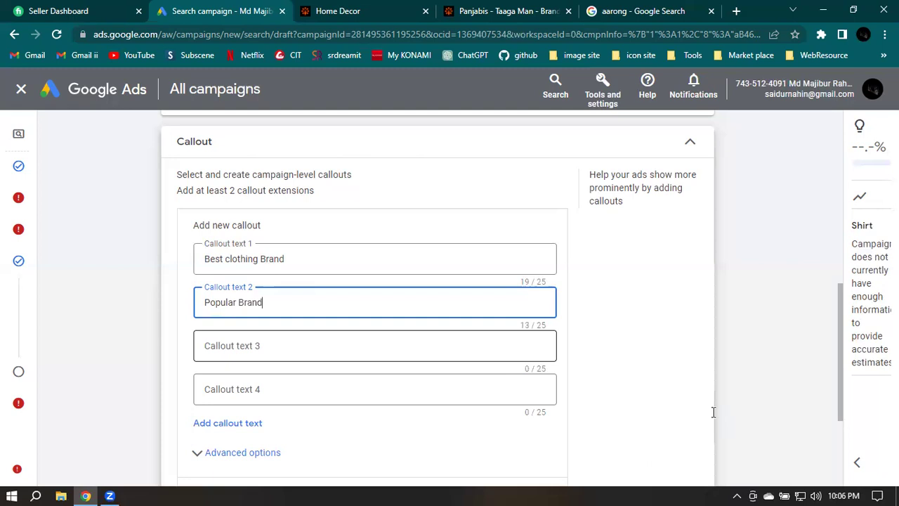
key(Tab)
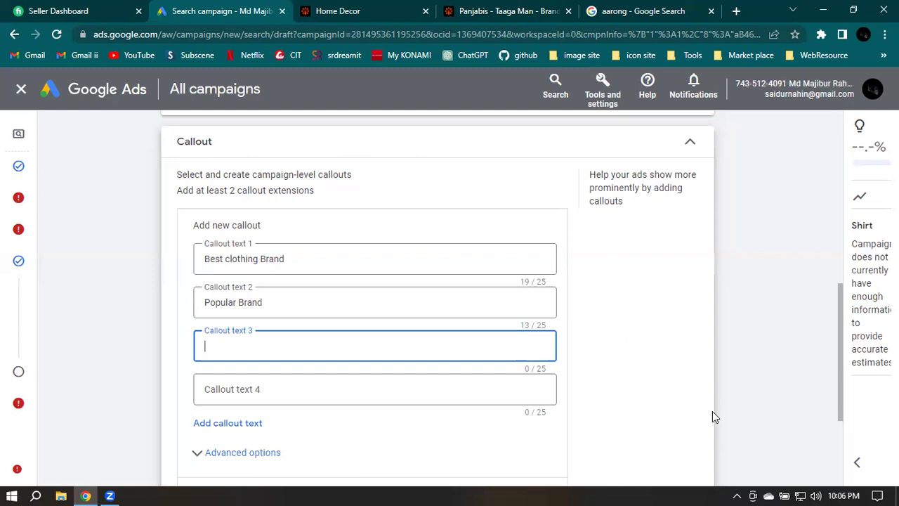
text(Best brand in BD)
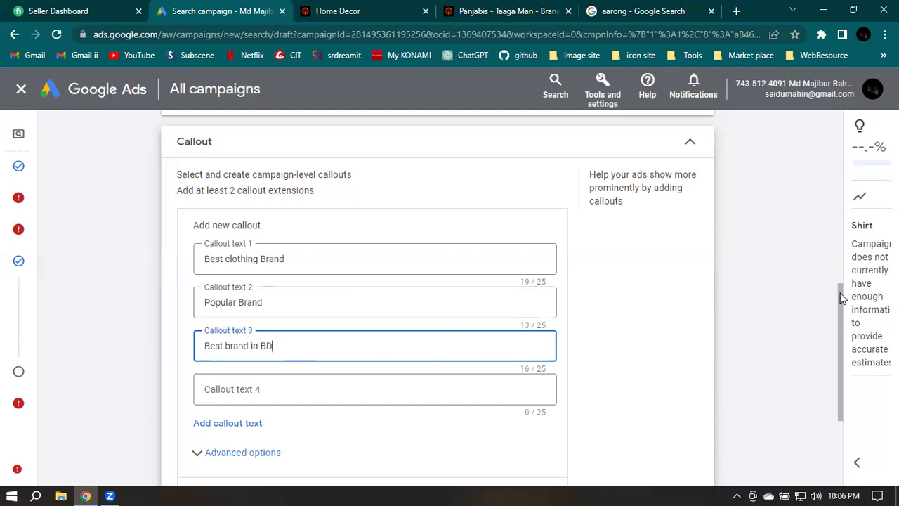
Save callouts Best clothing Brand, Popular Brand and Best brand in BD after checking Advanced options
click(843, 317)
scroll(842, 319, down, 1)
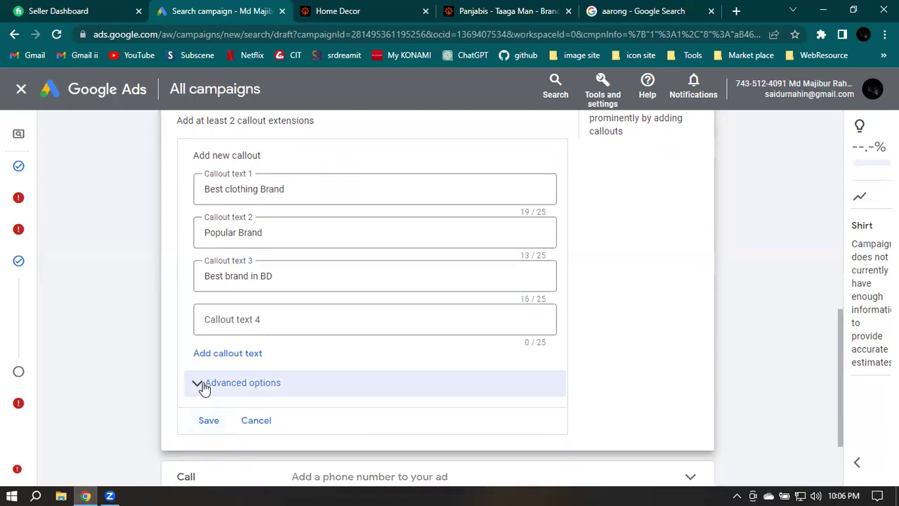
click(304, 381)
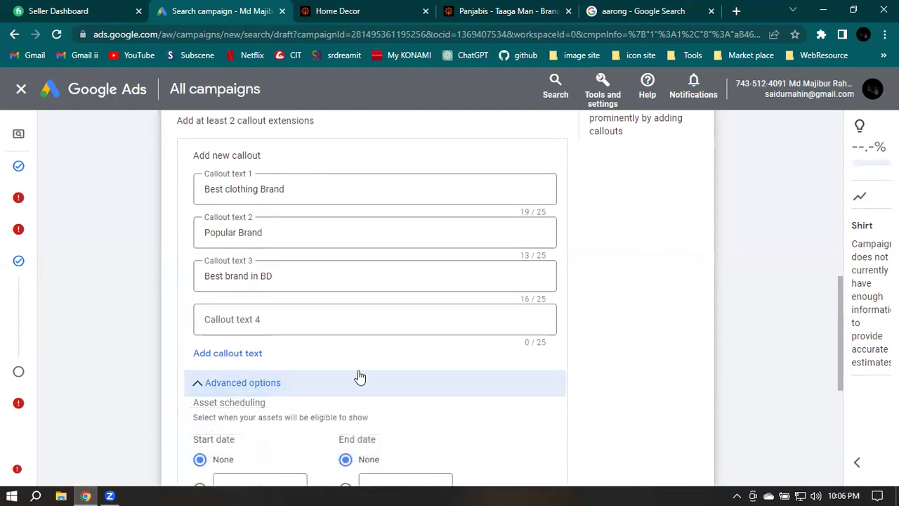
scroll(351, 373, down, 1)
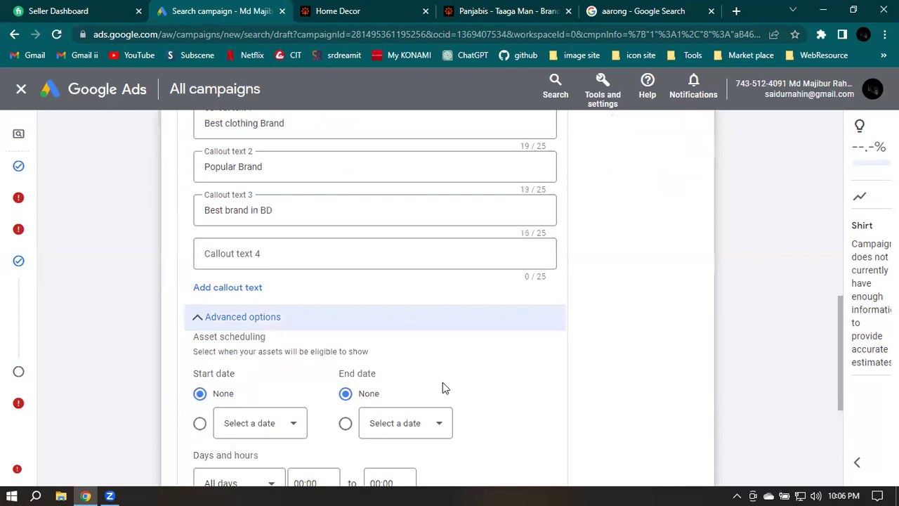
scroll(450, 383, down, 2)
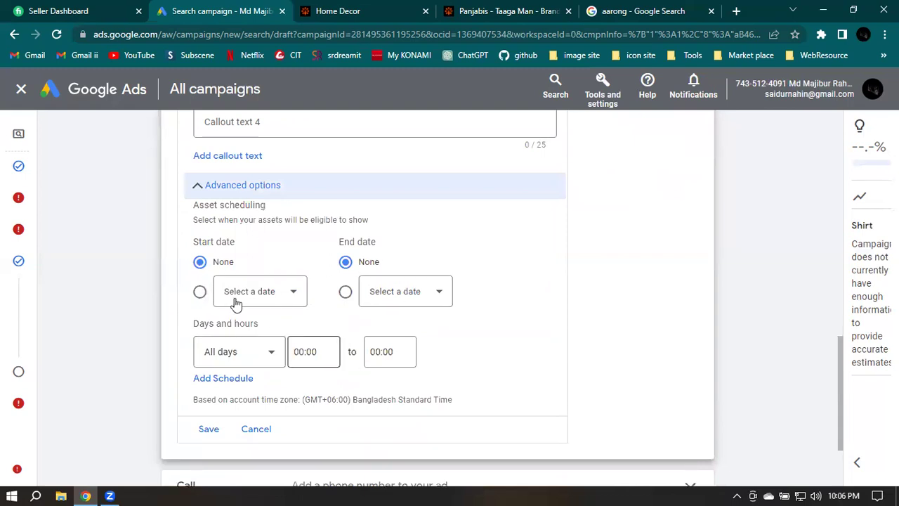
click(205, 190)
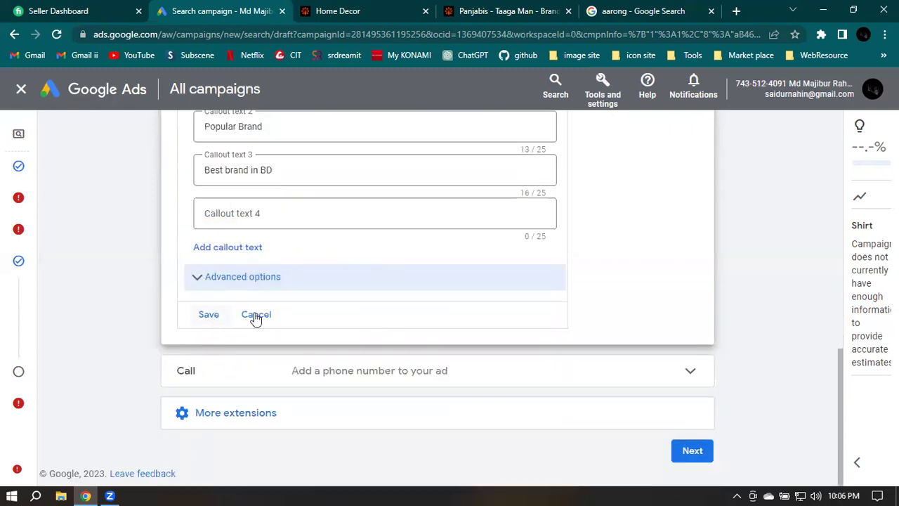
key(Tab)
key(Return)
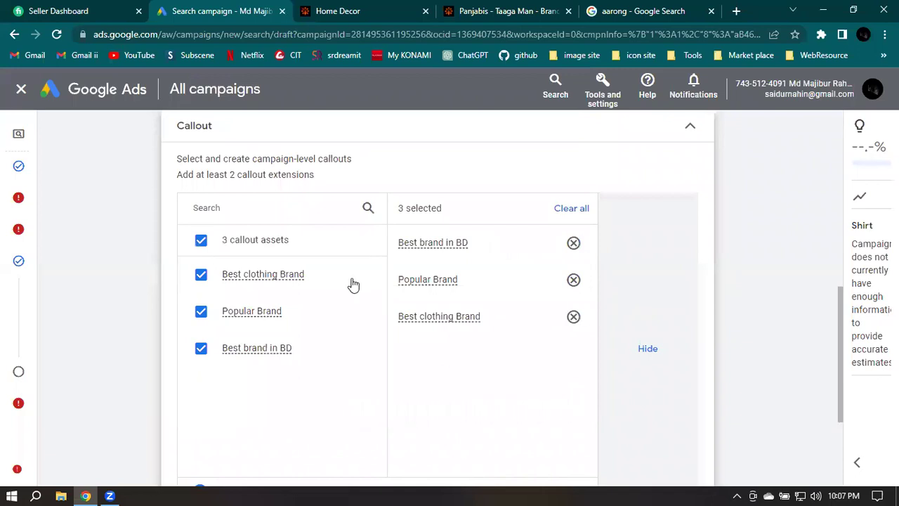
scroll(352, 283, down, 2)
Expand the Call extension and set the new call asset's phone country to Belize
scroll(328, 293, down, 1)
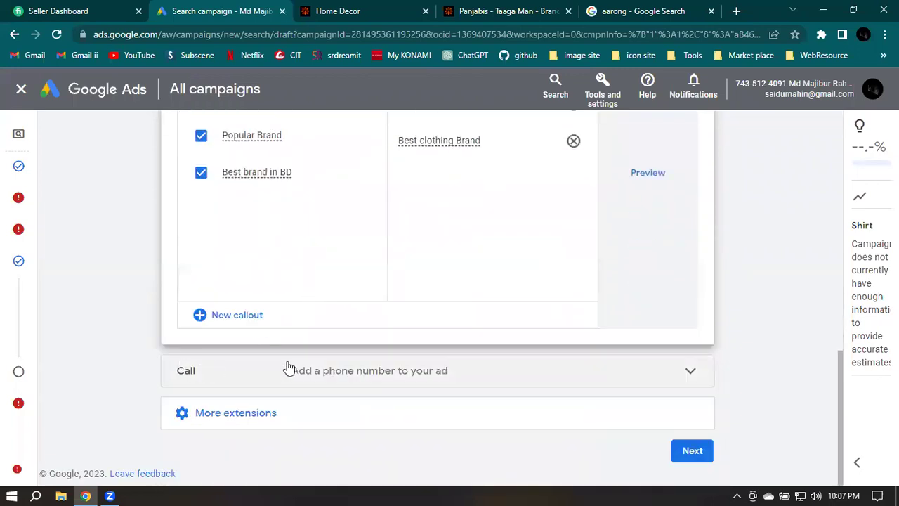
click(212, 375)
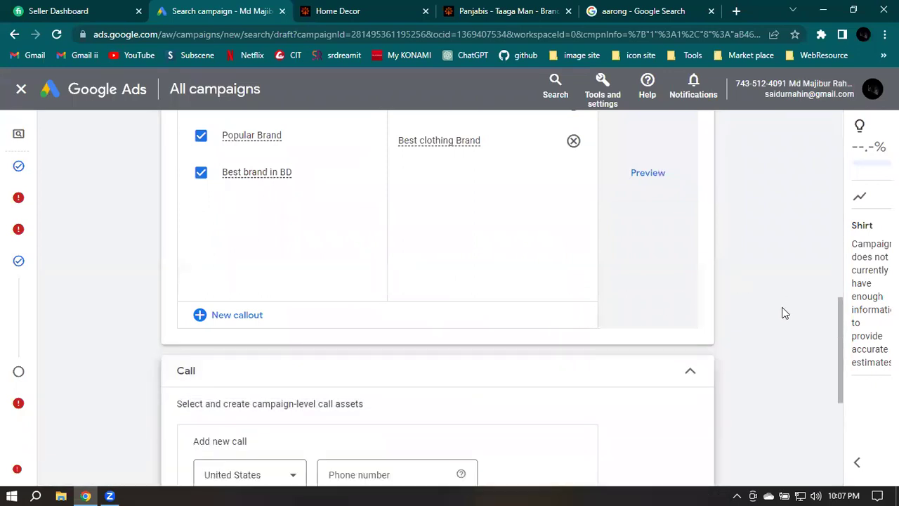
scroll(782, 312, down, 1)
scroll(785, 311, down, 1)
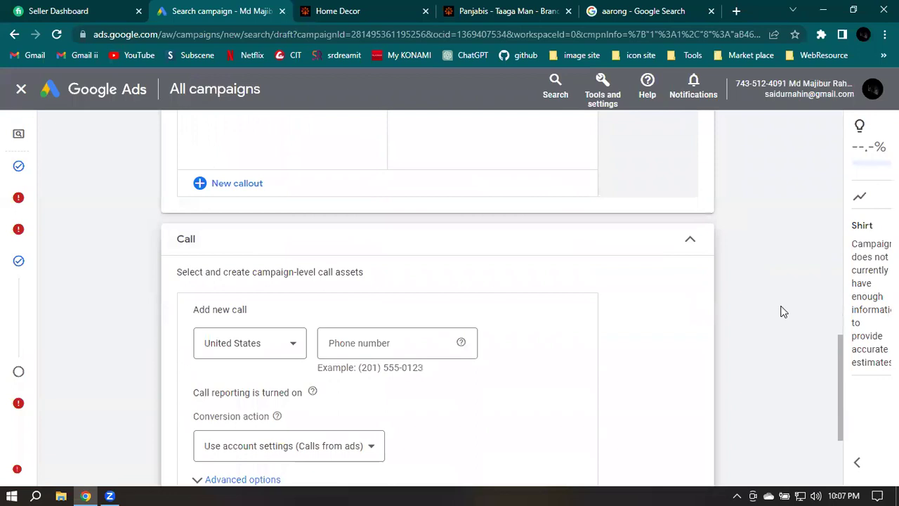
scroll(784, 311, down, 1)
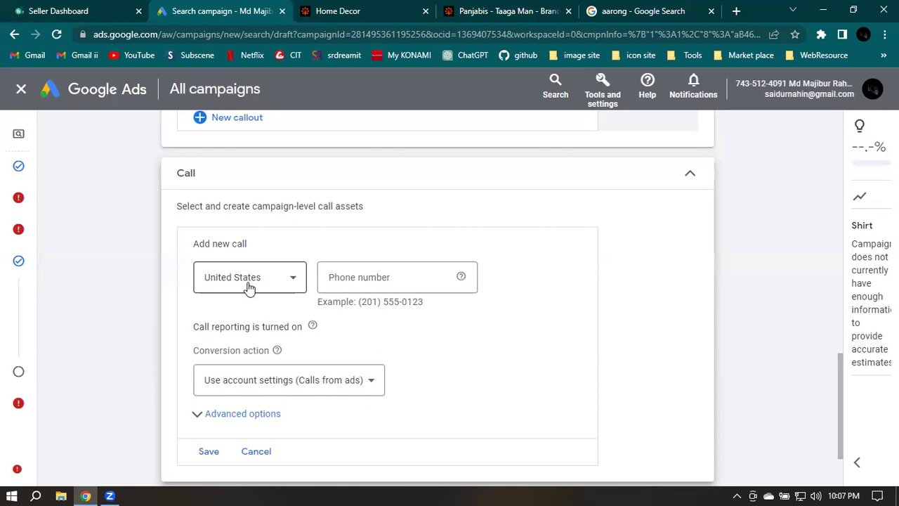
click(249, 289)
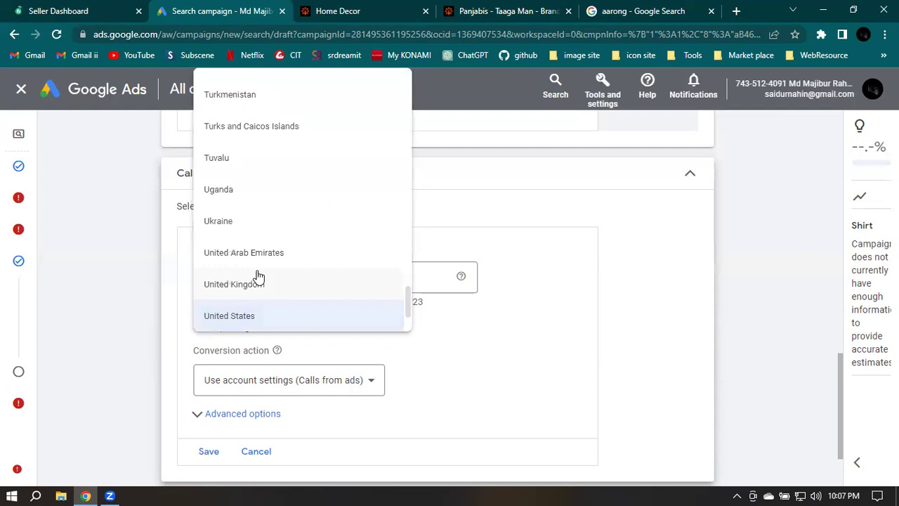
key(b)
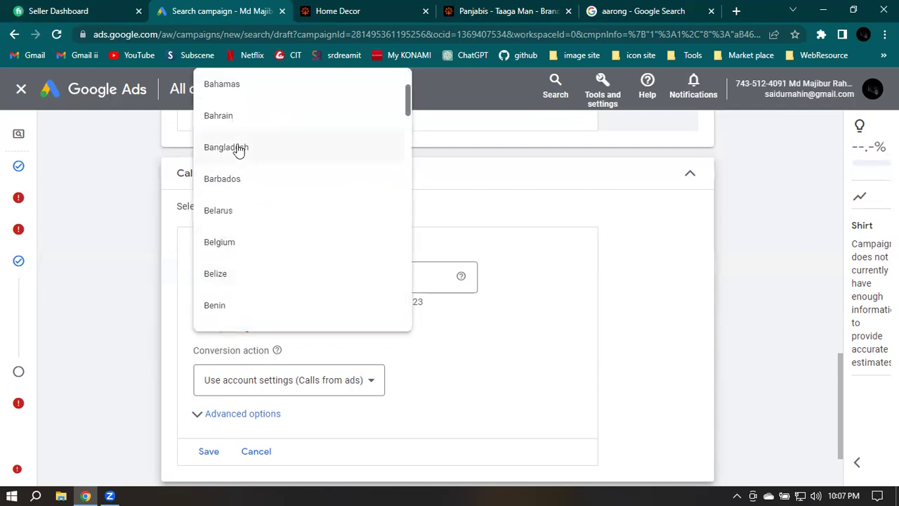
key(Return)
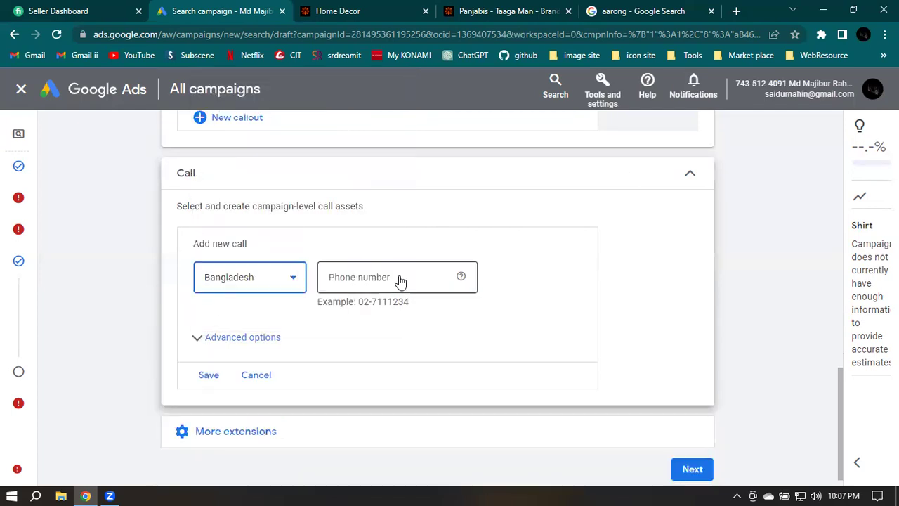
key(Down)
key(Down)
key(Down)
key(Down)
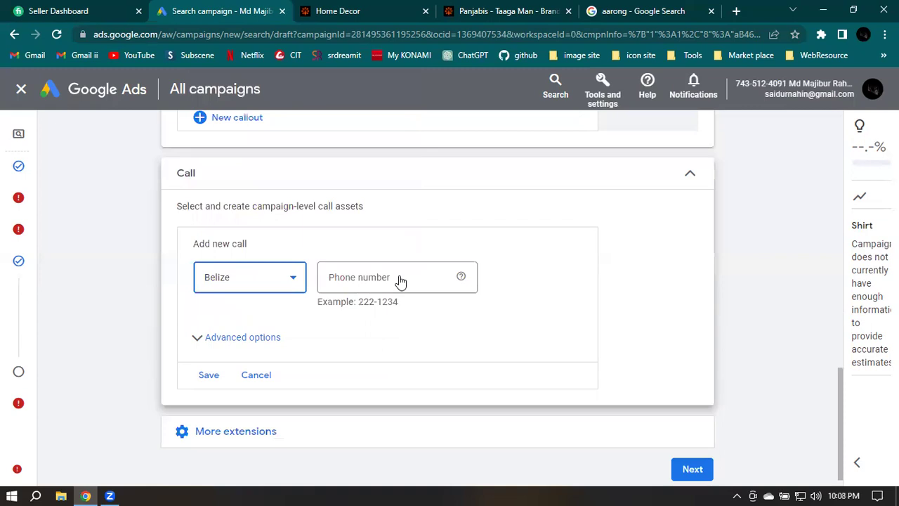
Enter the business phone number, set the country to Bangladesh, and save the call asset
click(400, 276)
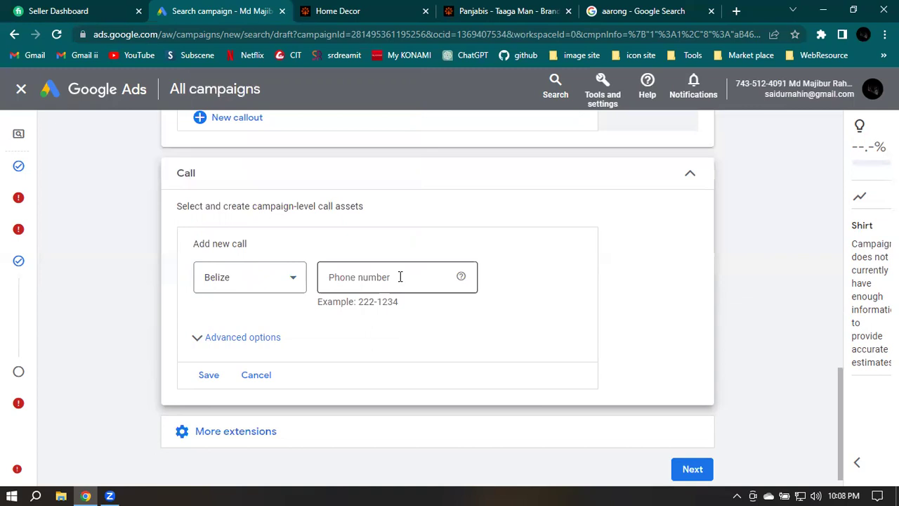
click(359, 277)
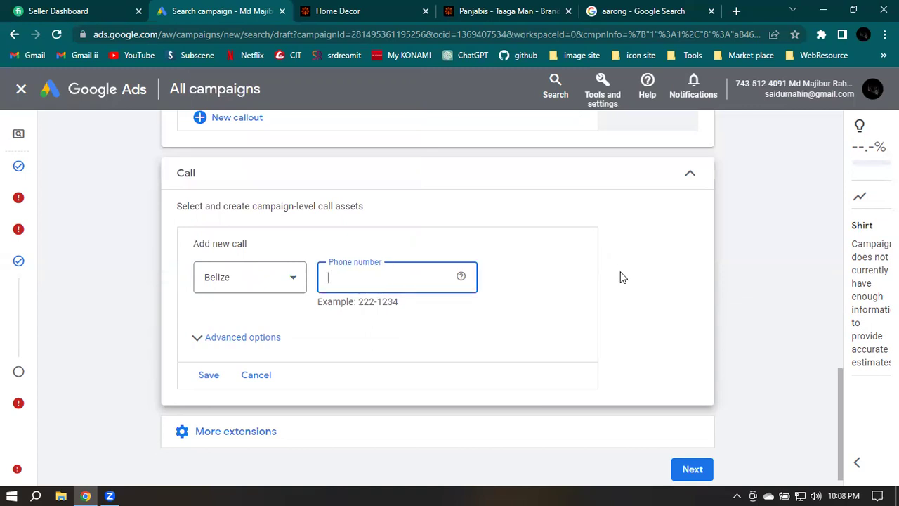
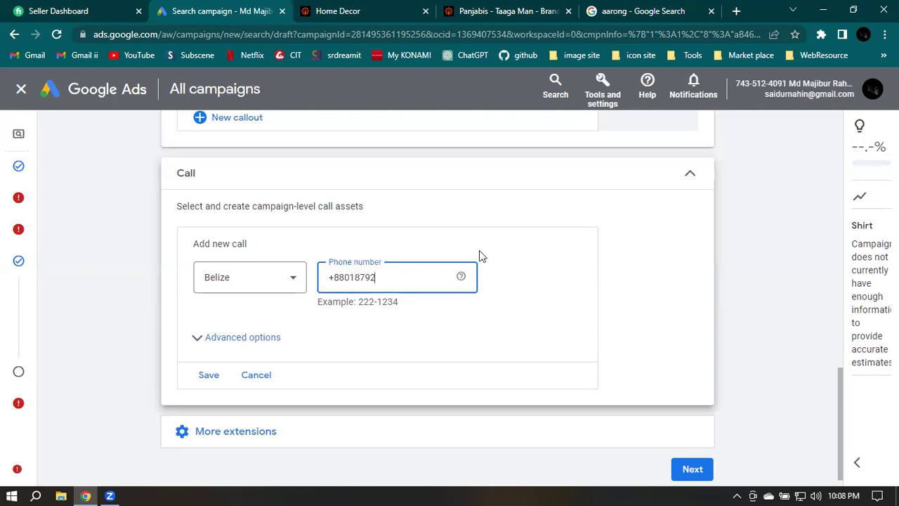
click(230, 282)
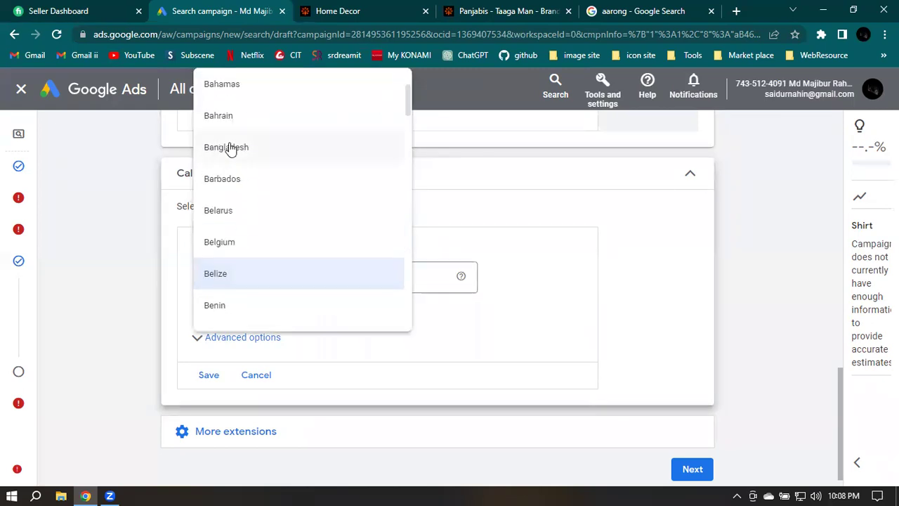
click(628, 243)
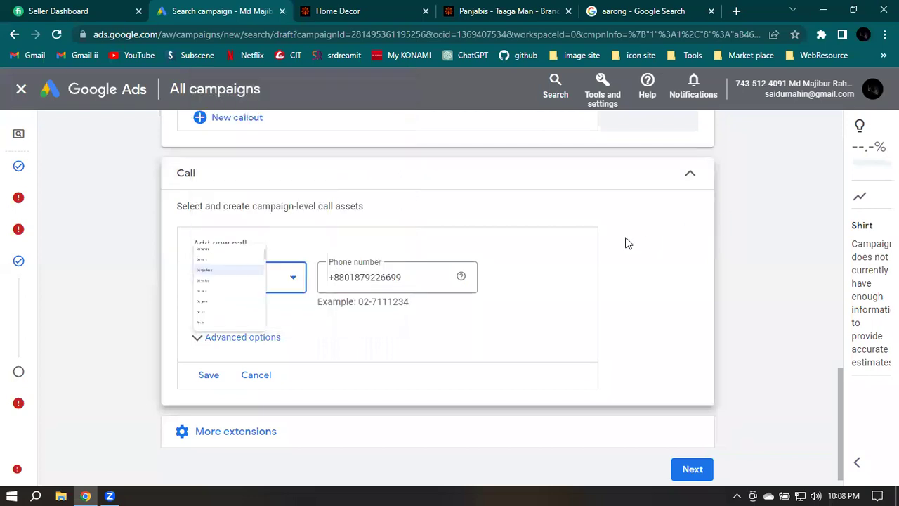
click(209, 376)
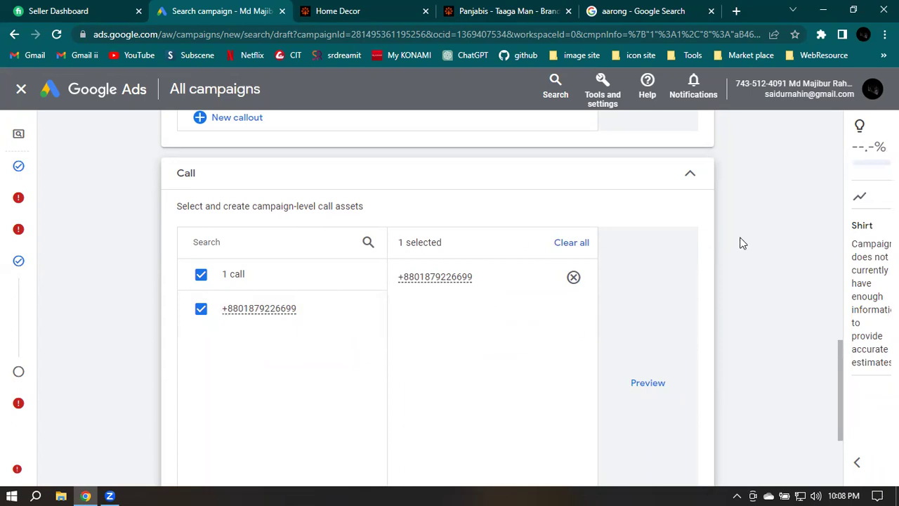
Expand Lead form assets under More extensions and start a new lead form
scroll(743, 242, down, 2)
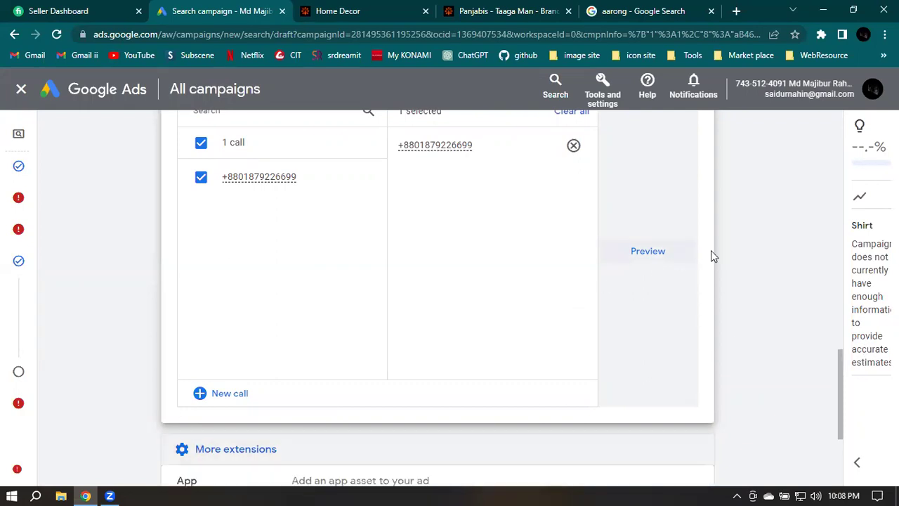
scroll(725, 257, down, 2)
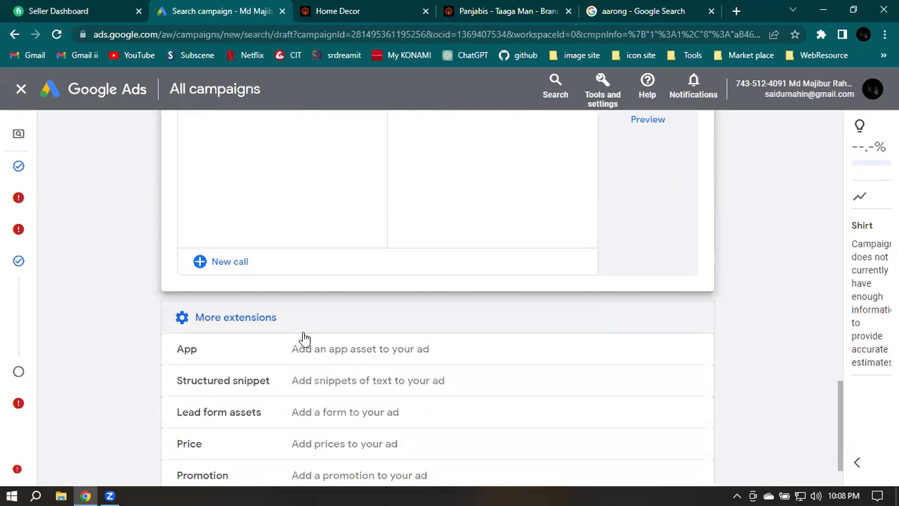
scroll(300, 338, down, 1)
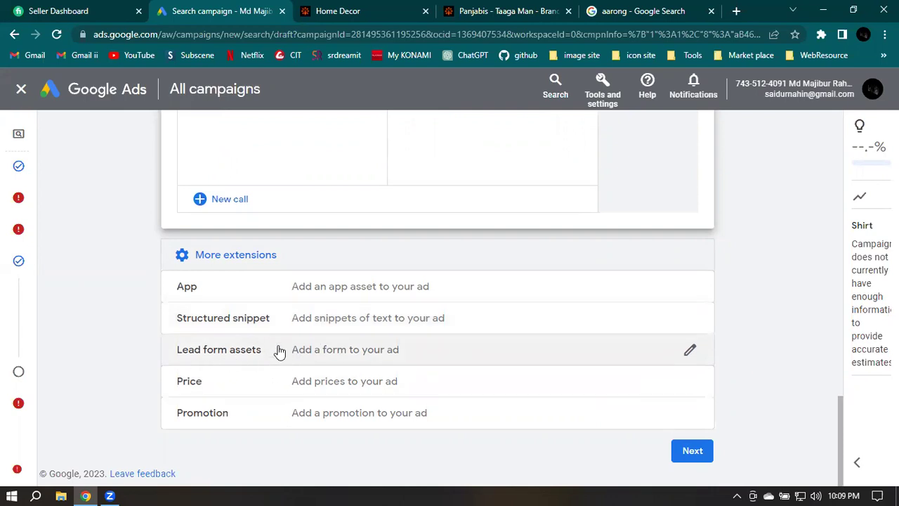
click(278, 351)
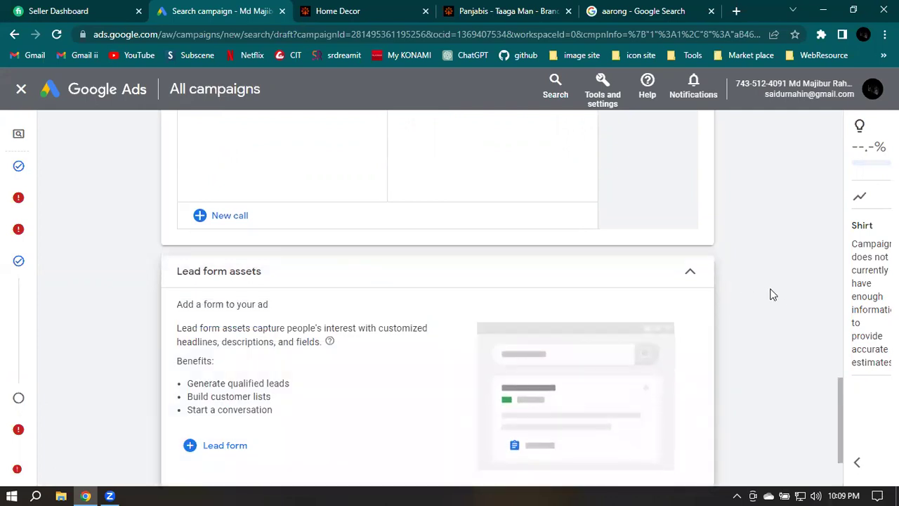
scroll(773, 297, down, 1)
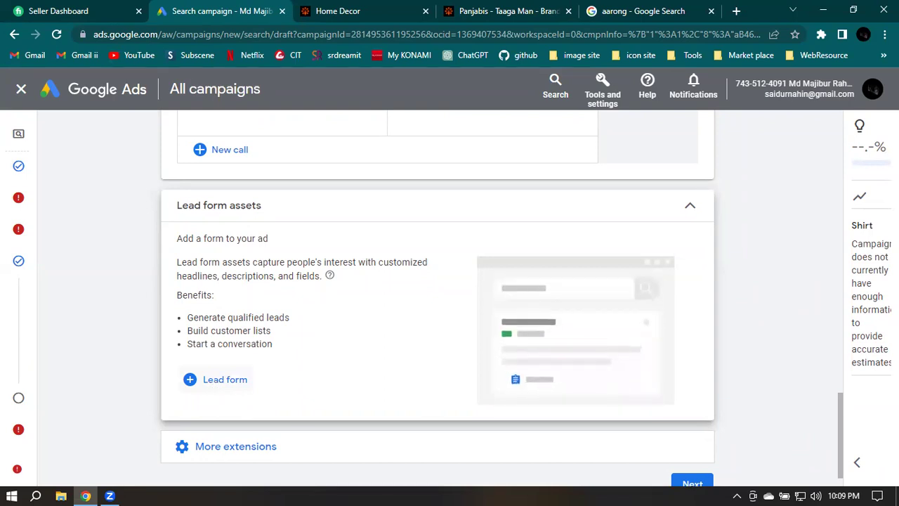
click(218, 379)
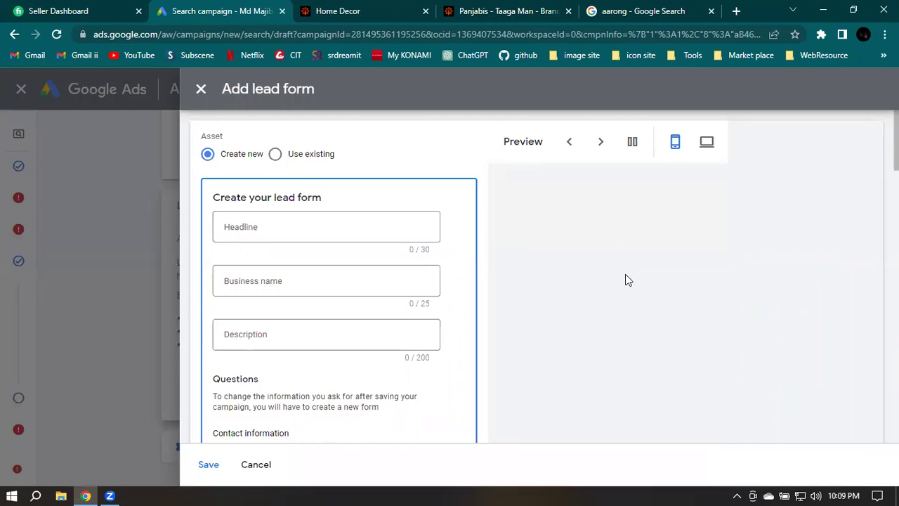
Set the lead form headline to 'Aarong Clothing brand'
scroll(607, 297, down, 1)
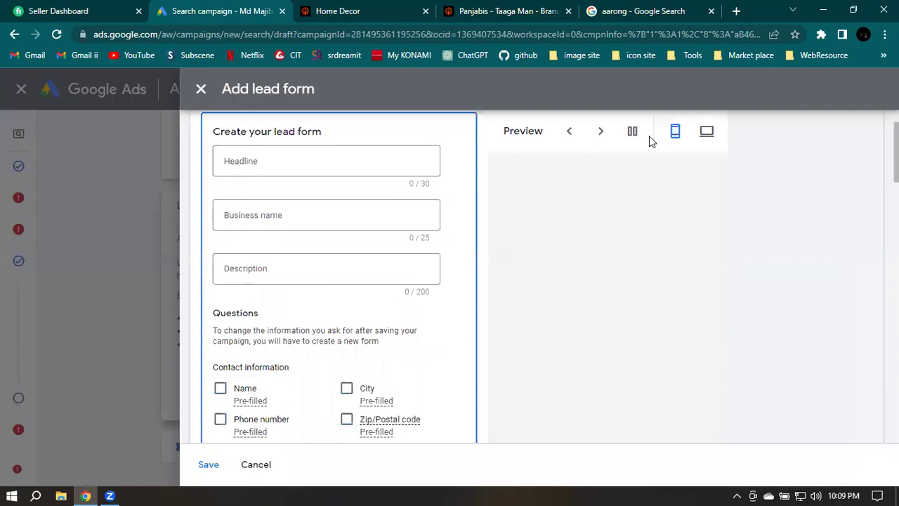
click(271, 157)
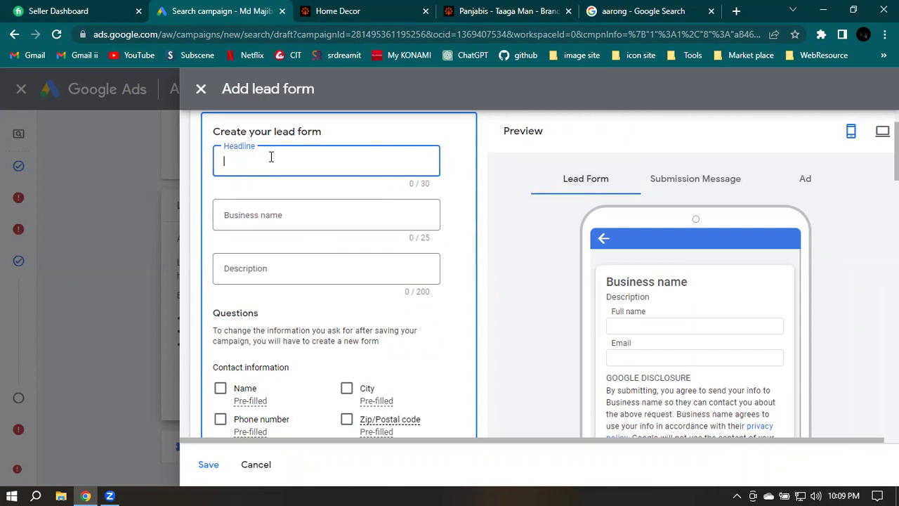
text(Aa)
text(ron)
text(g Bran)
key(BackSpace)
key(BackSpace)
key(BackSpace)
key(BackSpace)
text(Clot)
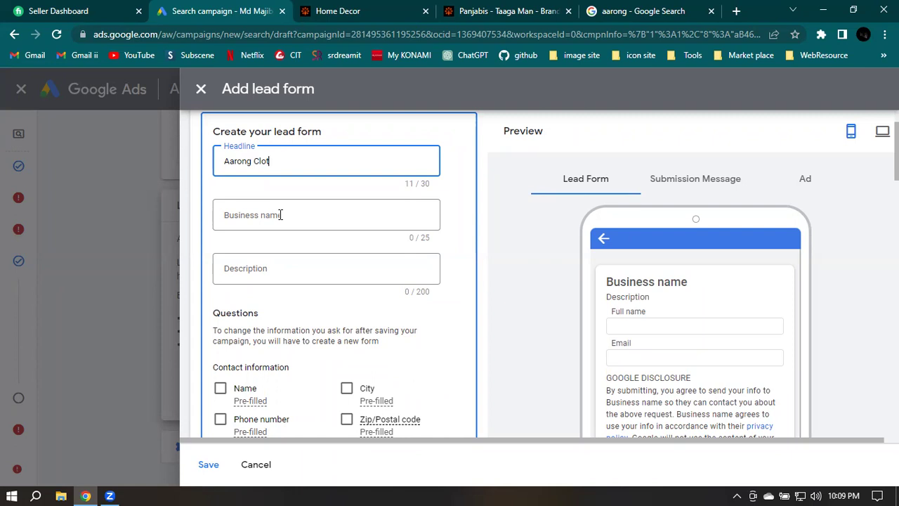
text(hing brand)
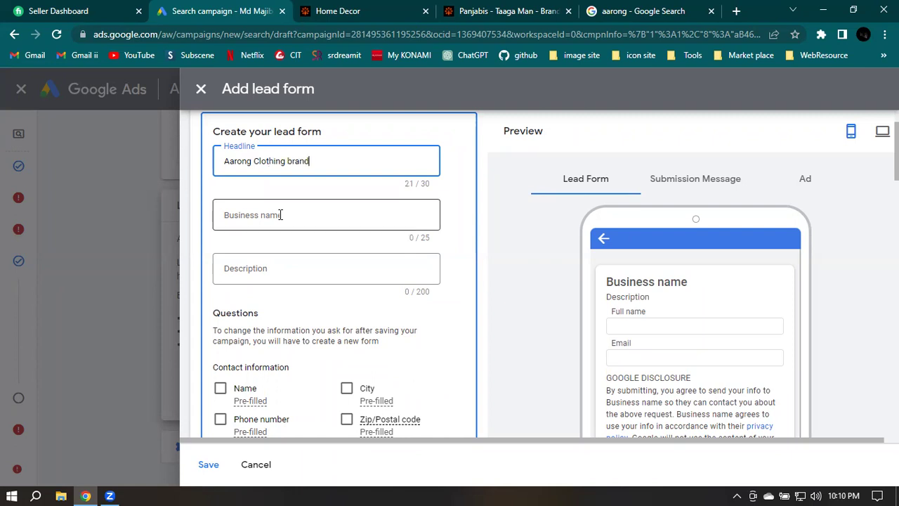
Set the business name to 'Aarong'
click(282, 215)
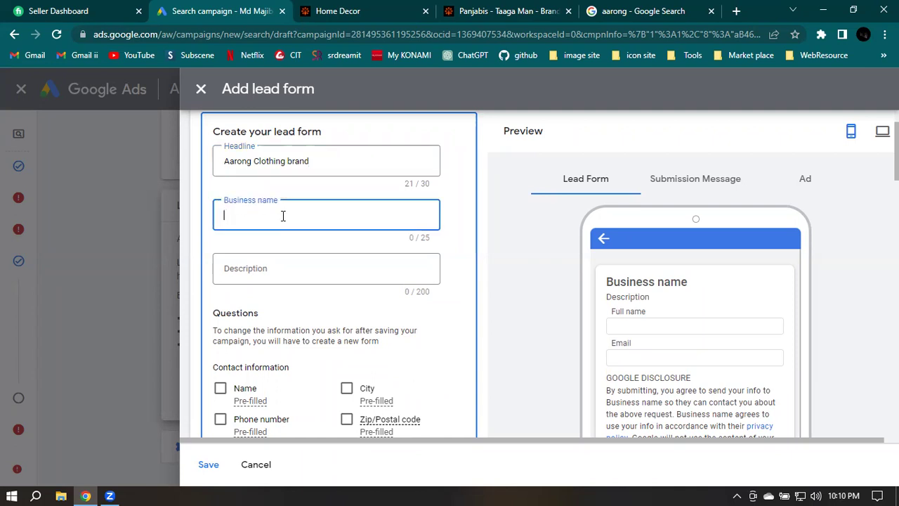
text(Aarong)
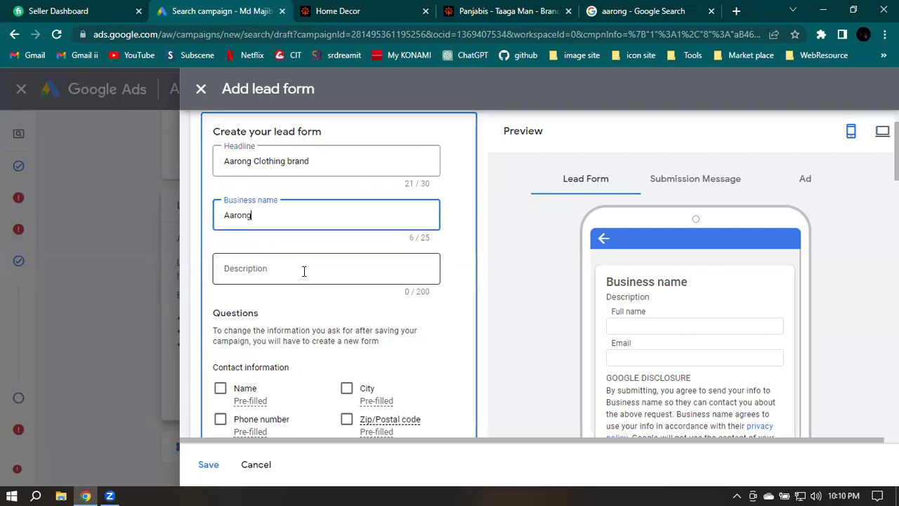
Type the description 'The most famous clothing brand in Bangladesh' into the lead form
click(304, 271)
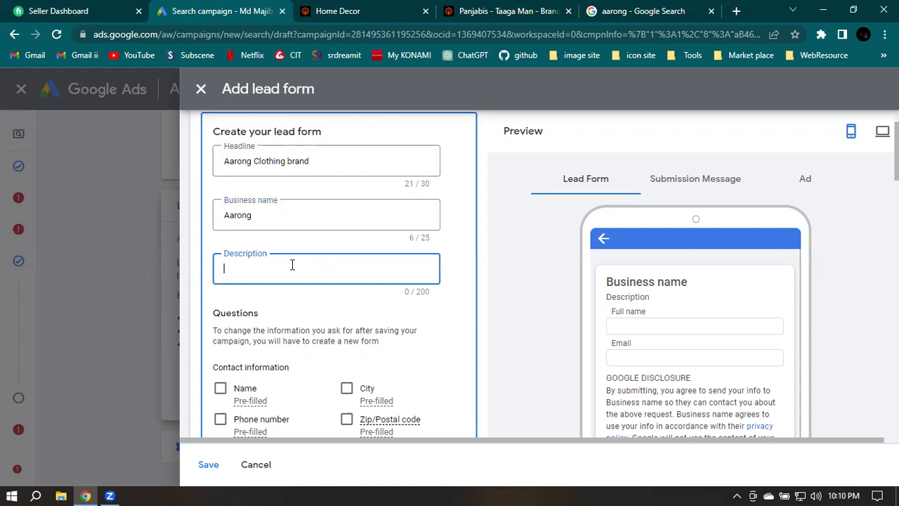
text(Th)
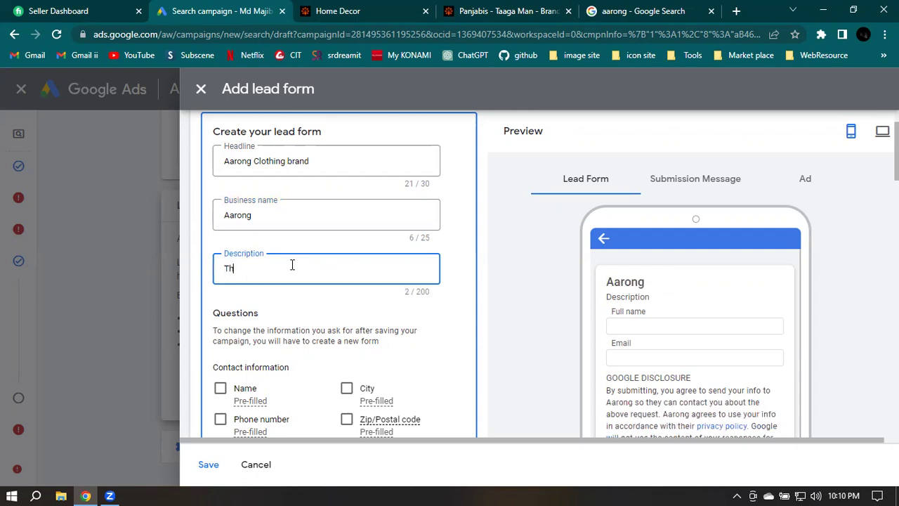
text(e)
text(most famu)
text(s clothing bran)
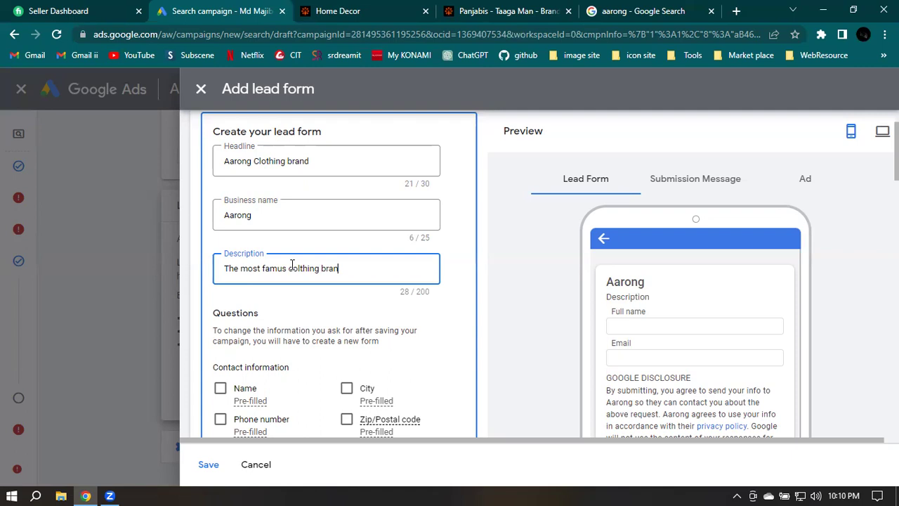
text(d in Bangladesh)
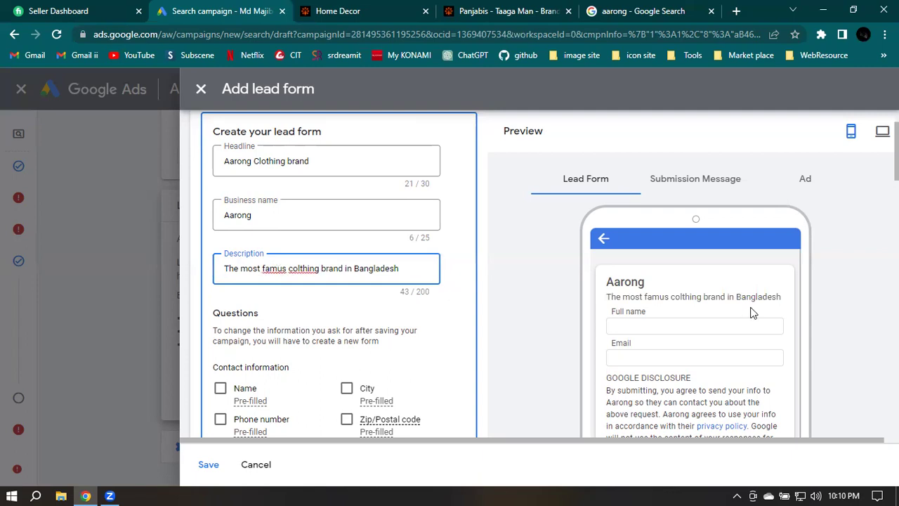
Fix 'famus' to 'famous' and 'colthing' to 'clothing' using spell-check suggestions
right_click(277, 268)
click(339, 57)
right_click(314, 268)
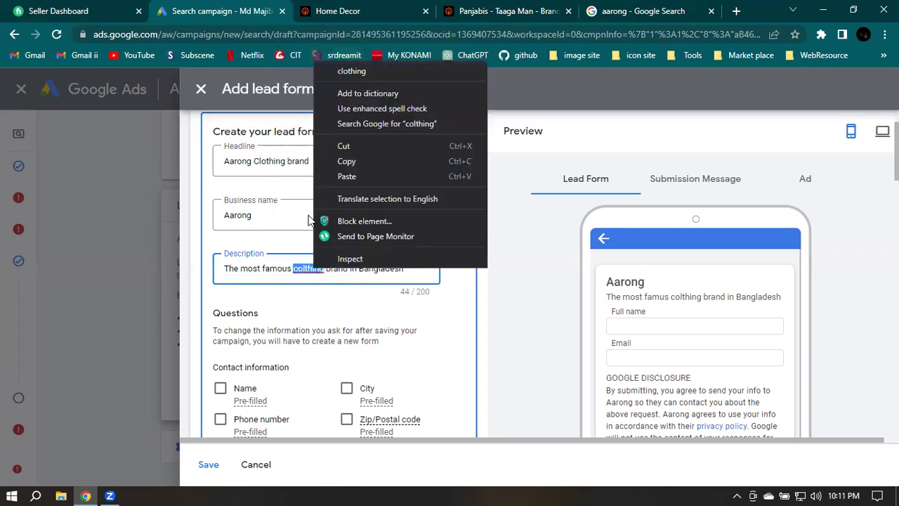
click(371, 69)
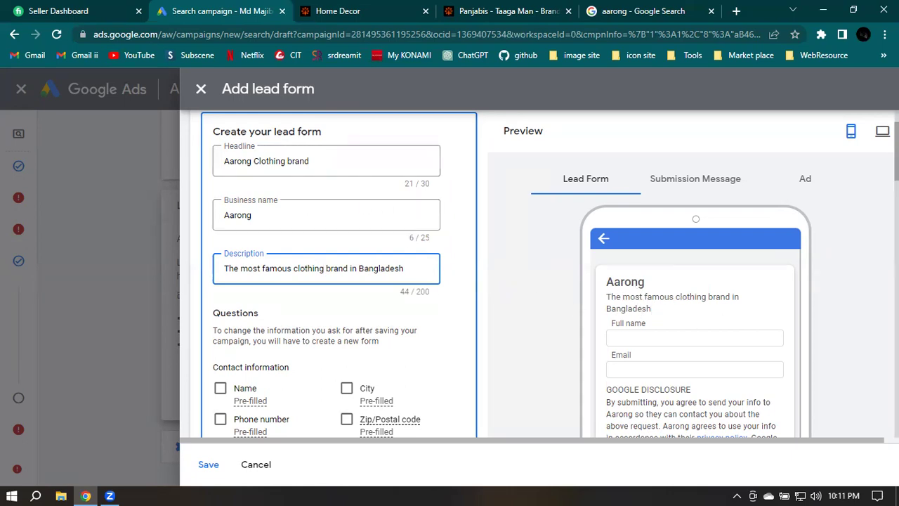
scroll(450, 316, down, 3)
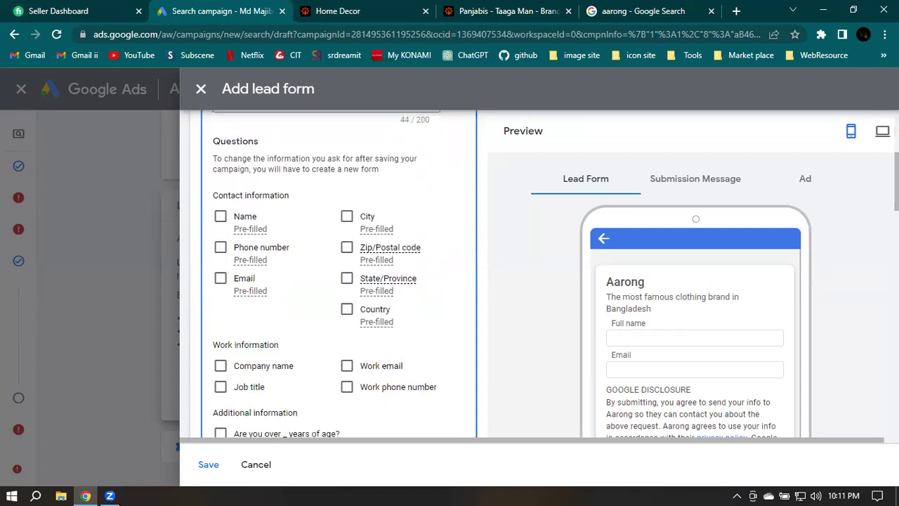
scroll(372, 166, down, 1)
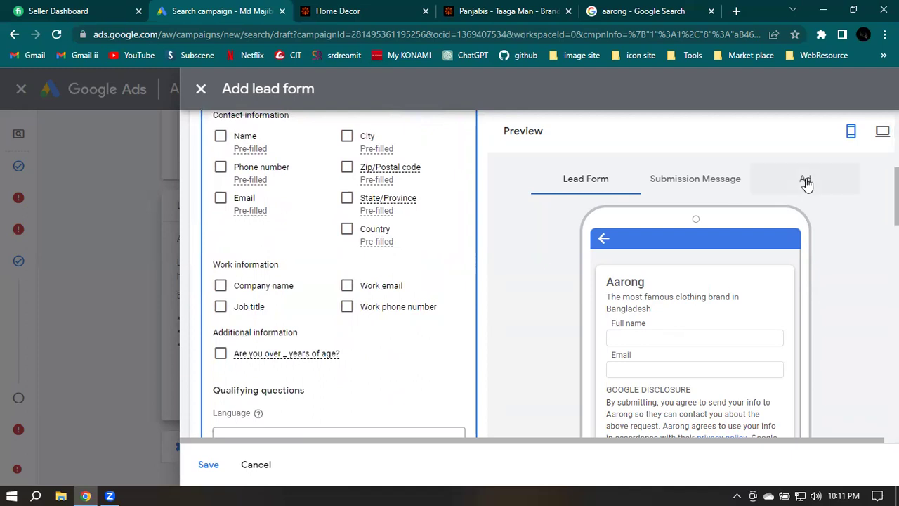
click(806, 180)
scroll(667, 354, down, 3)
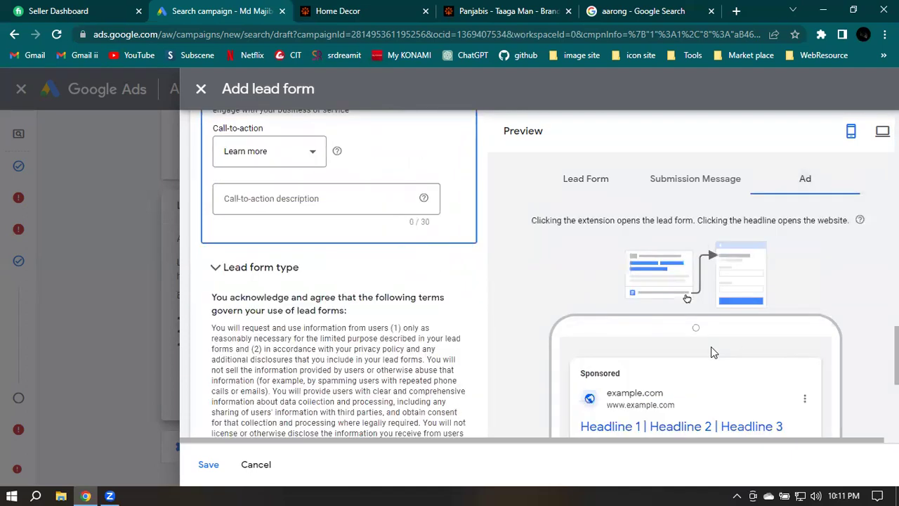
scroll(708, 346, down, 1)
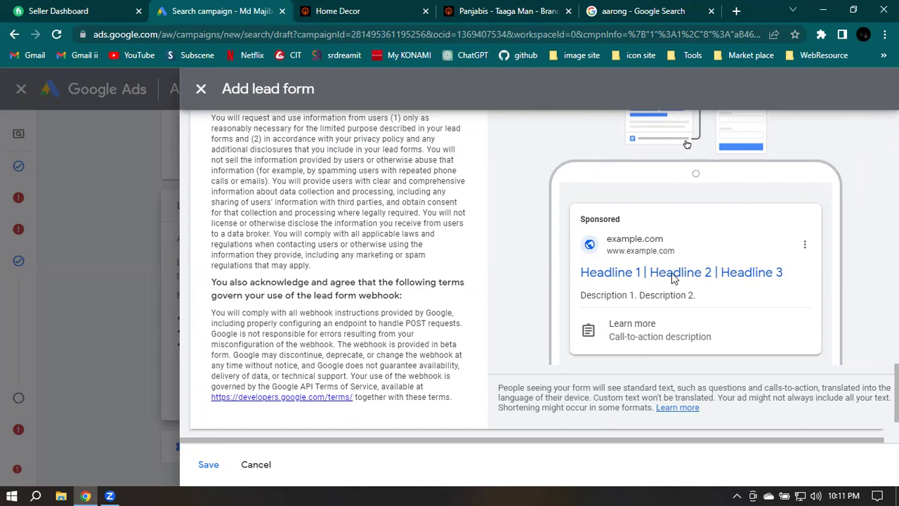
scroll(671, 278, up, 2)
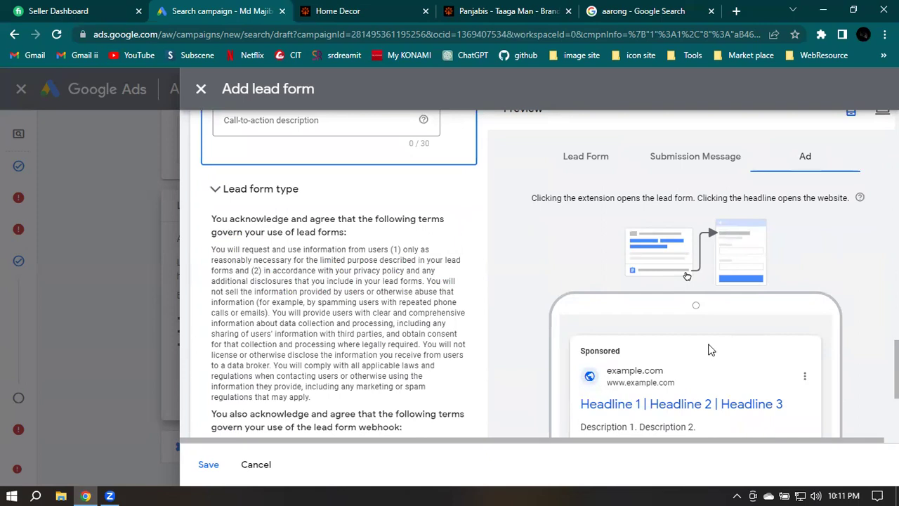
scroll(709, 349, up, 1)
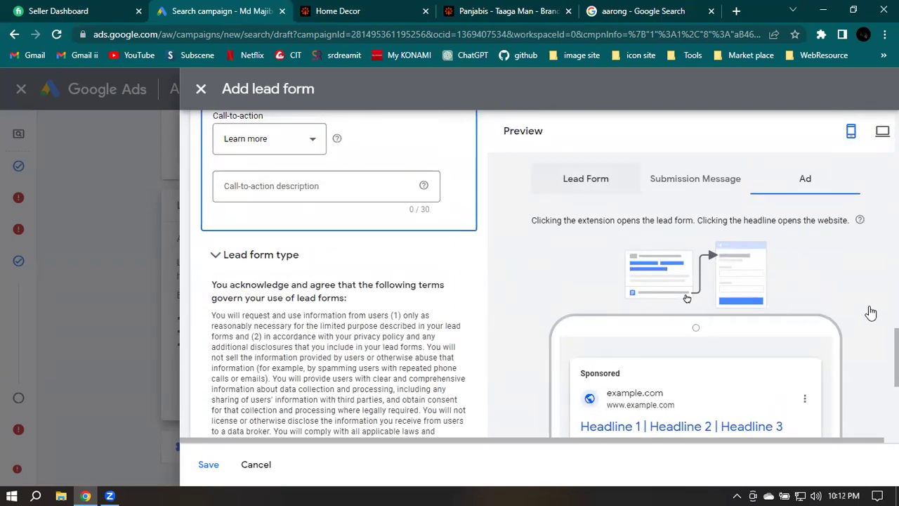
scroll(871, 313, up, 10)
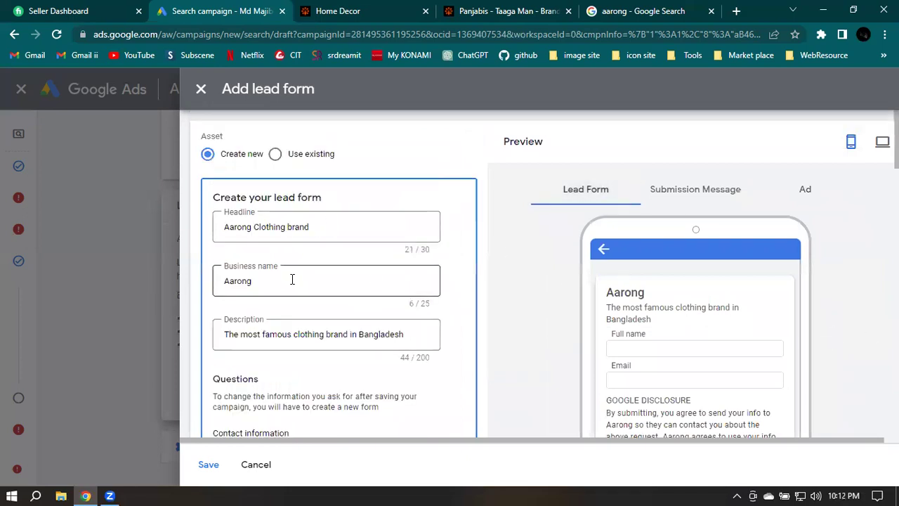
scroll(297, 286, down, 1)
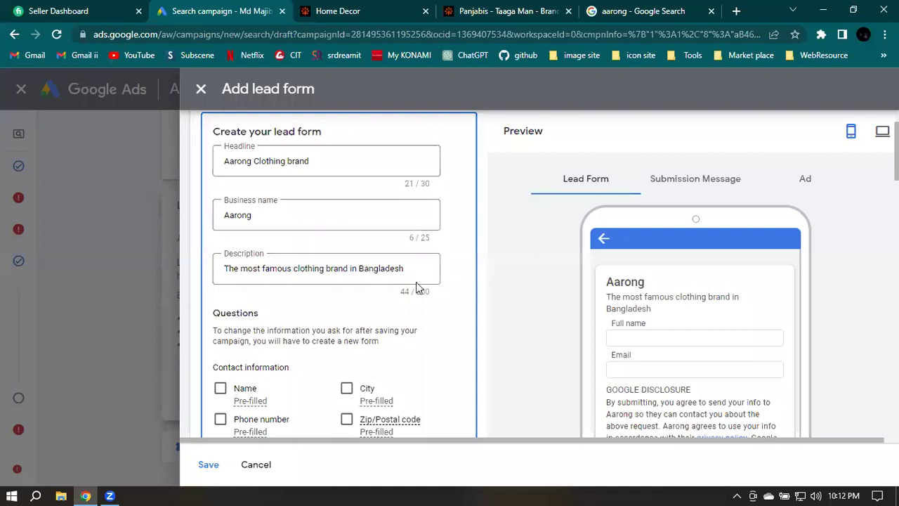
Have the lead form ask for full name, email and phone number
scroll(390, 273, down, 1)
scroll(390, 272, down, 3)
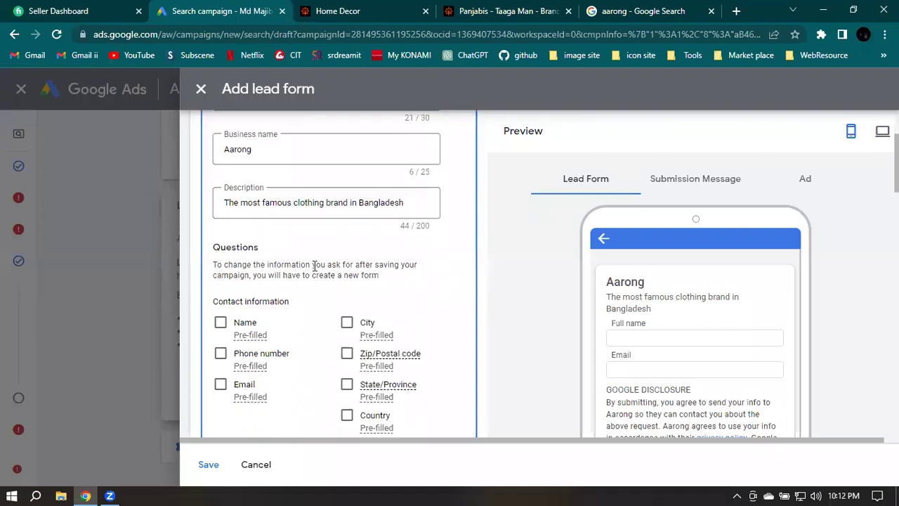
scroll(303, 288, down, 1)
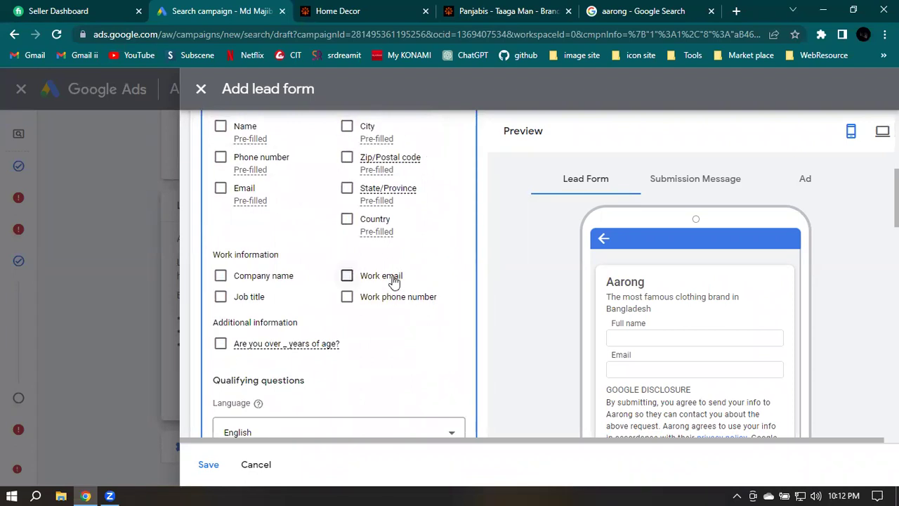
scroll(351, 274, up, 1)
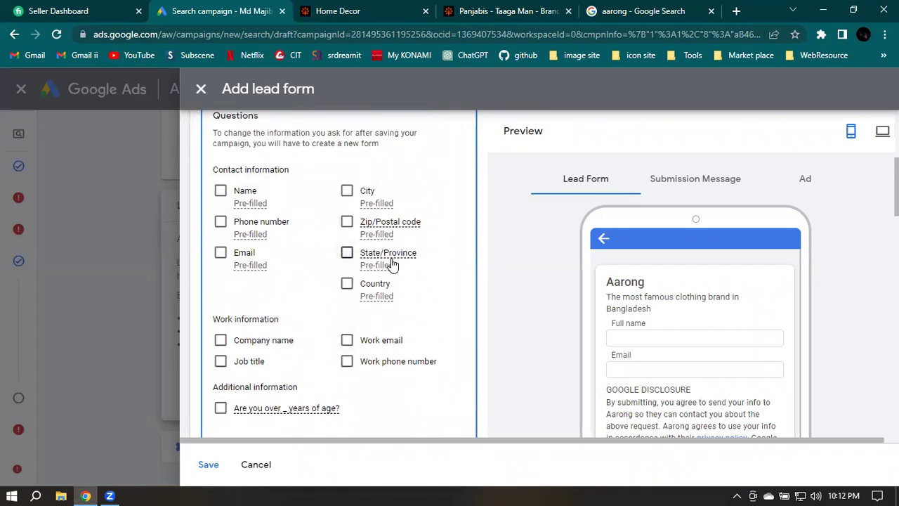
mouse_move(392, 264)
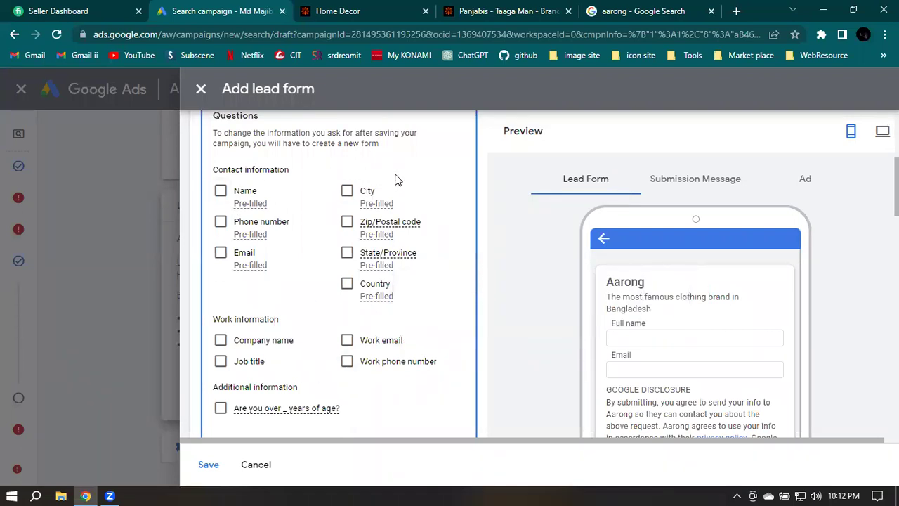
click(220, 191)
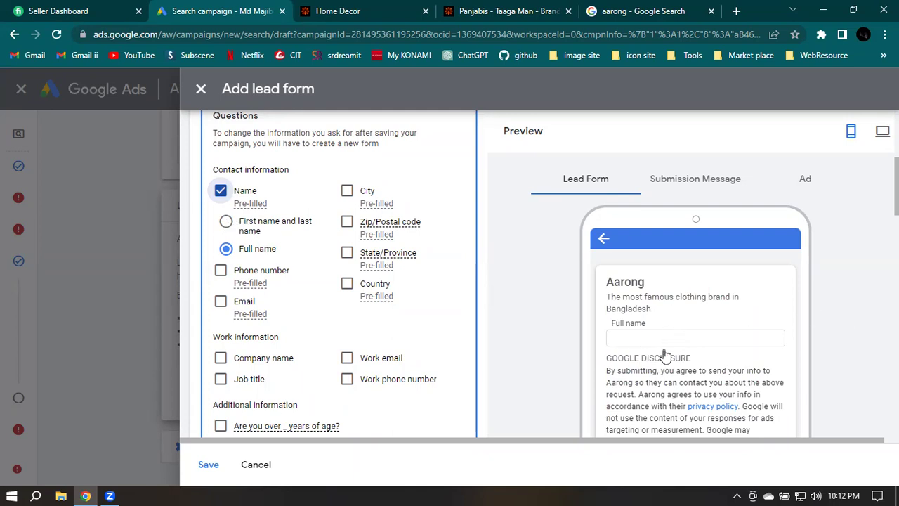
key(Tab)
key(Up)
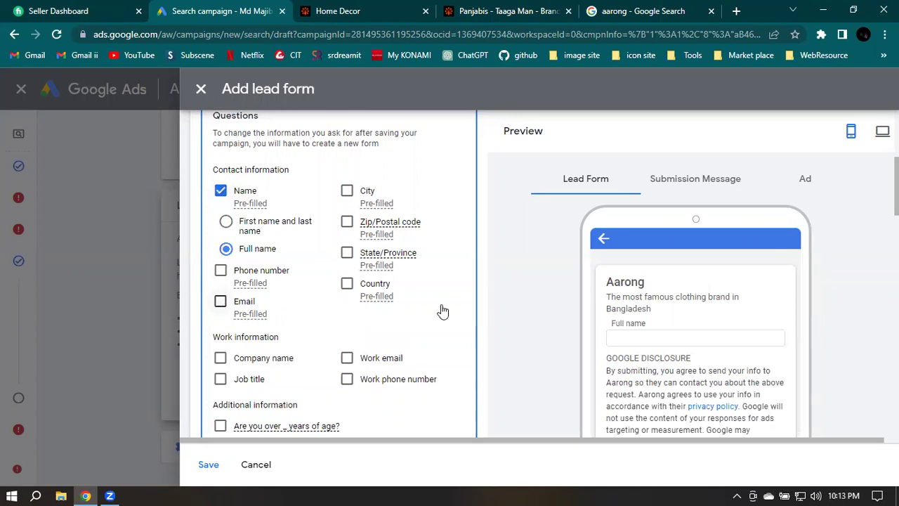
key(space)
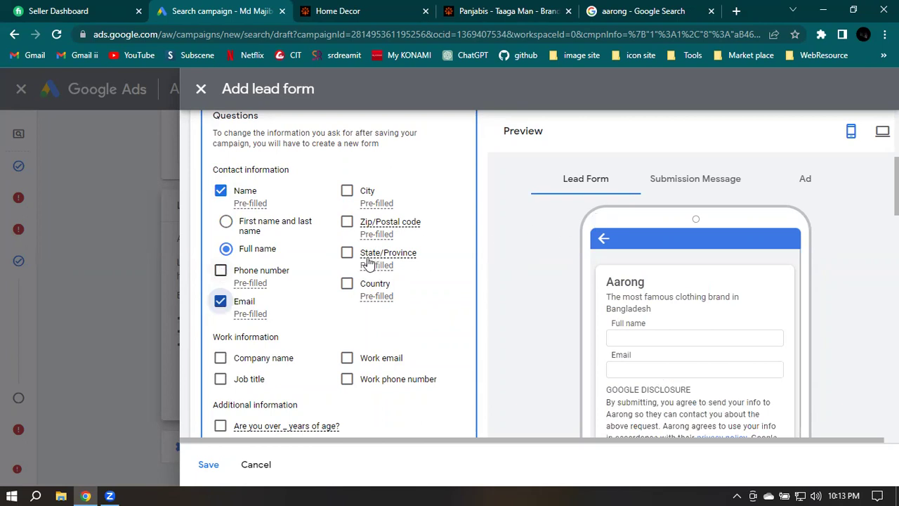
click(221, 270)
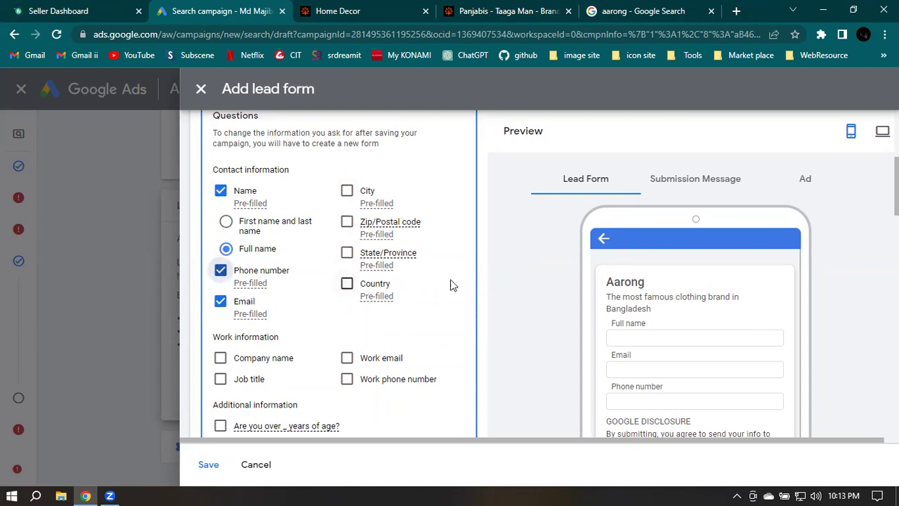
Add the State/Province question, leaving Country unticked
click(347, 283)
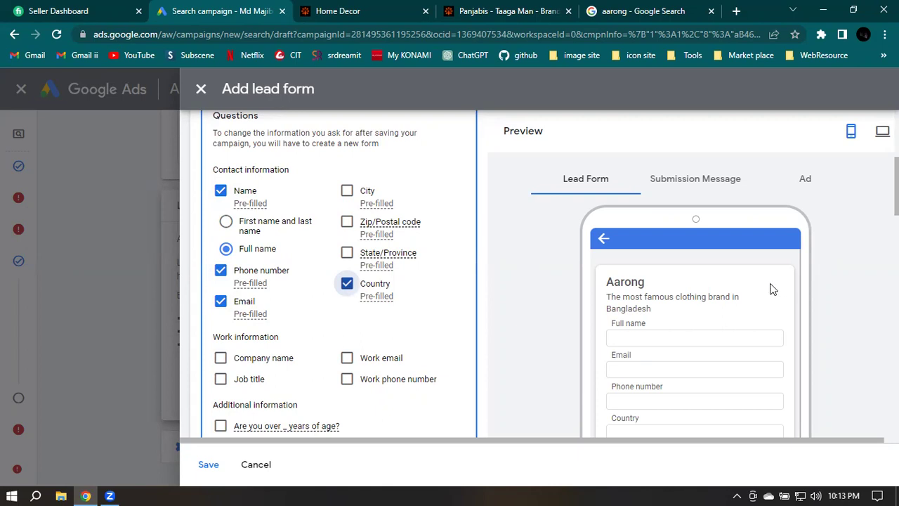
click(348, 254)
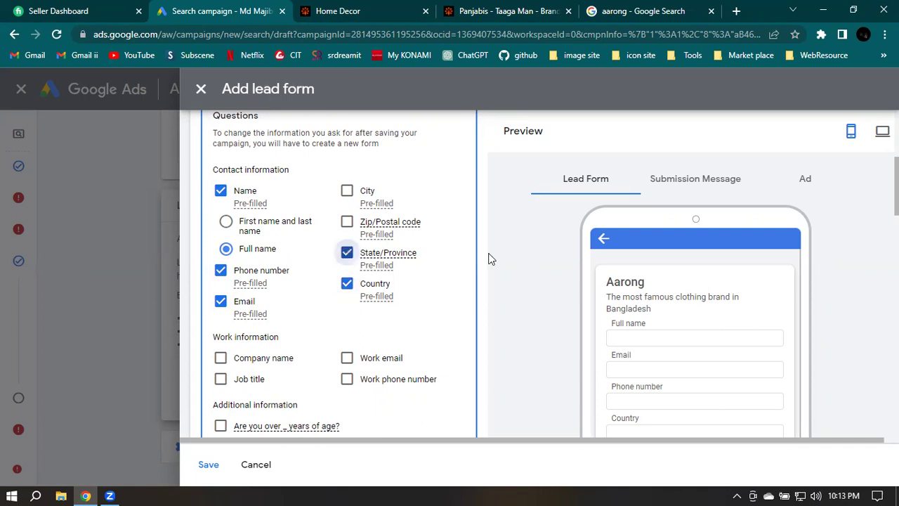
mouse_move(383, 255)
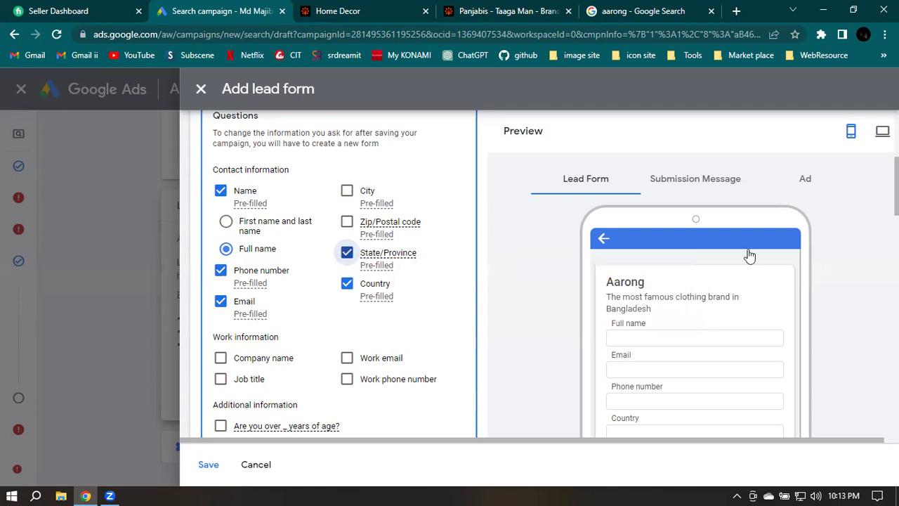
click(347, 284)
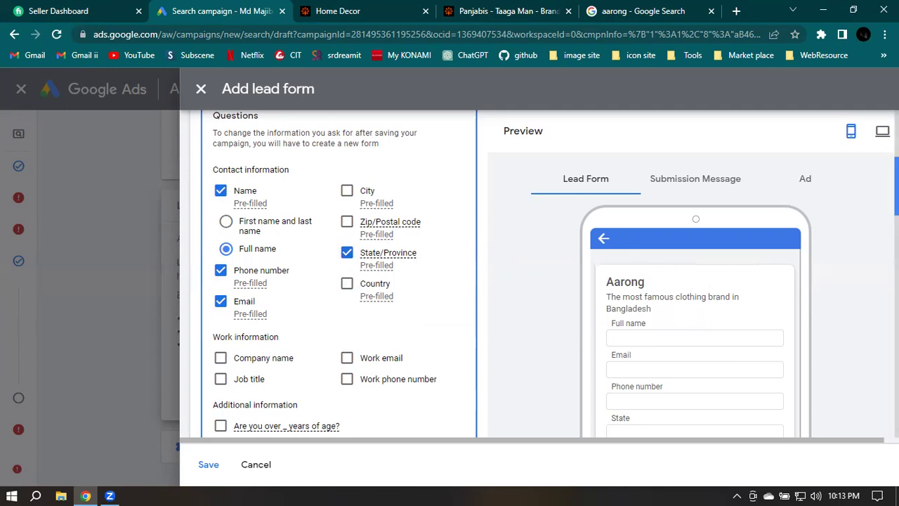
Tick Company name and Job title under Work information
scroll(377, 240, down, 1)
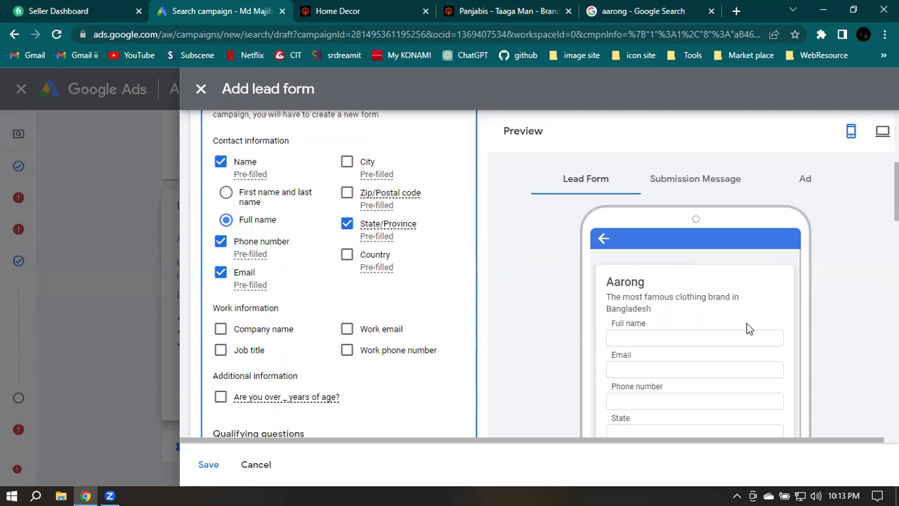
scroll(748, 328, down, 2)
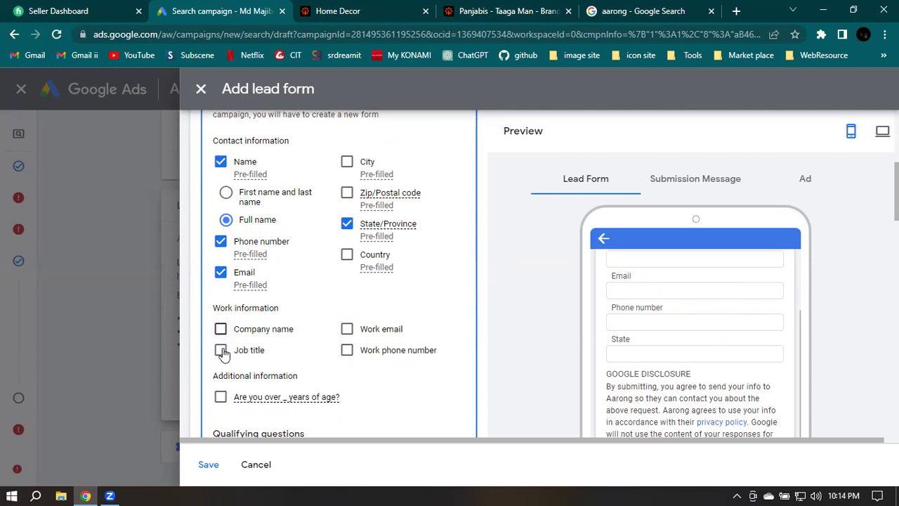
key(space)
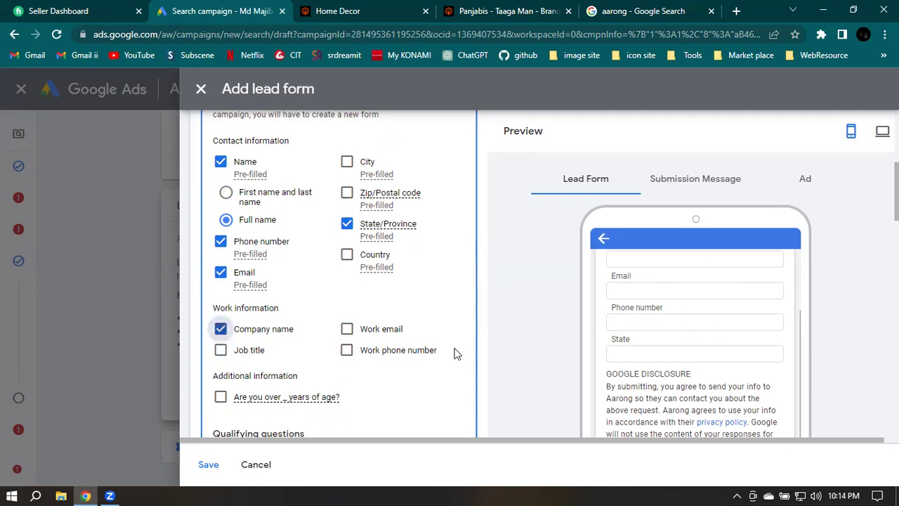
key(Tab)
key(space)
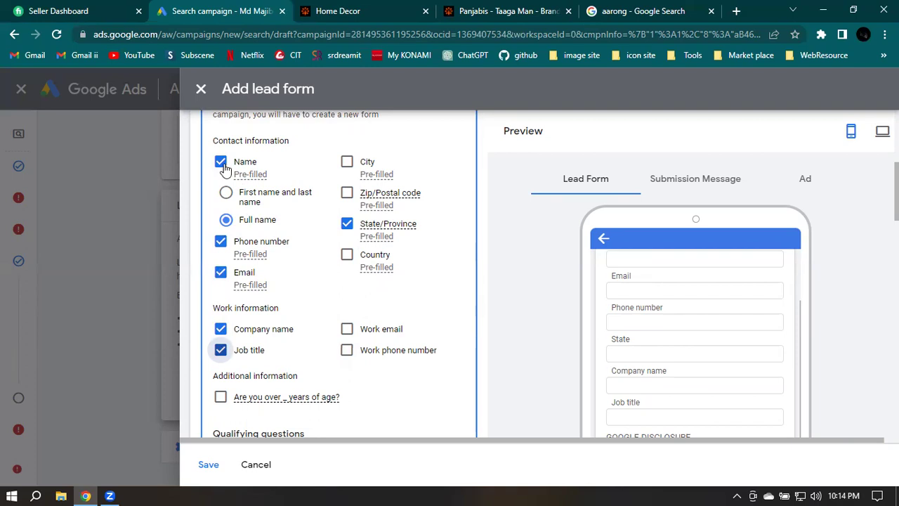
scroll(710, 306, down, 3)
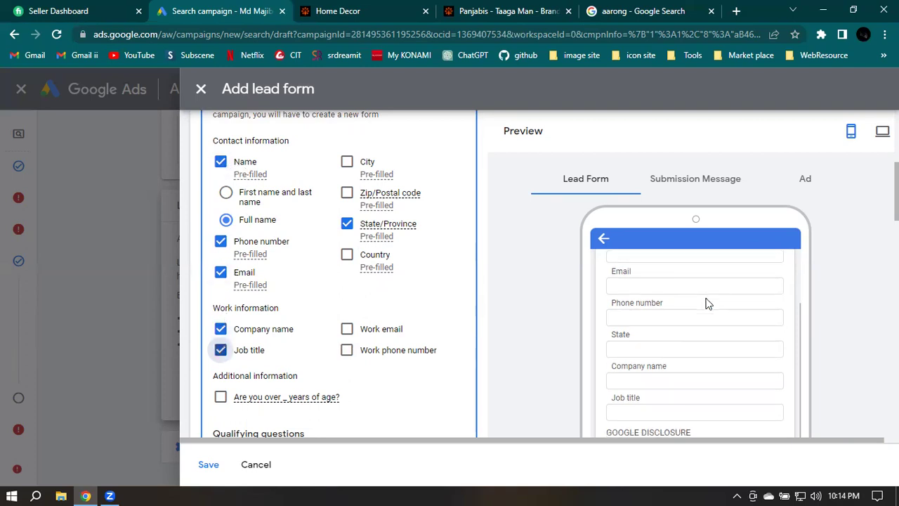
scroll(706, 303, up, 5)
scroll(700, 311, down, 3)
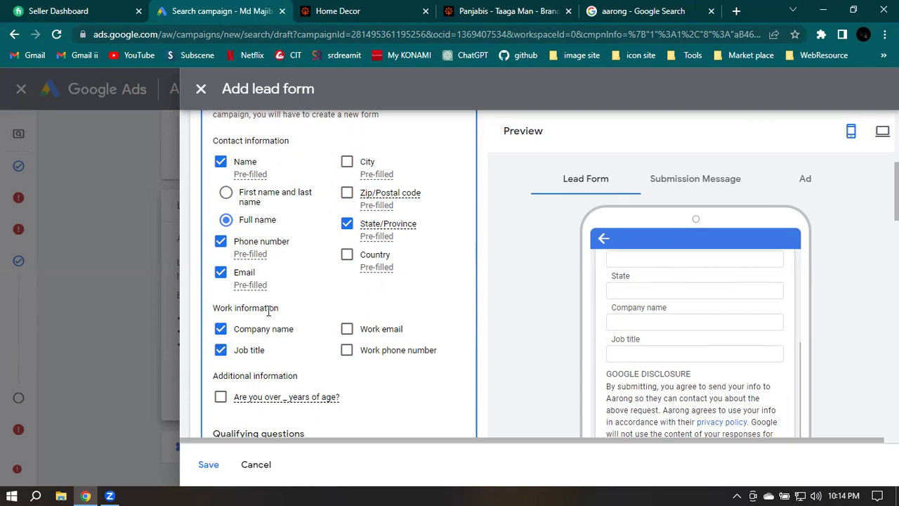
scroll(516, 320, down, 1)
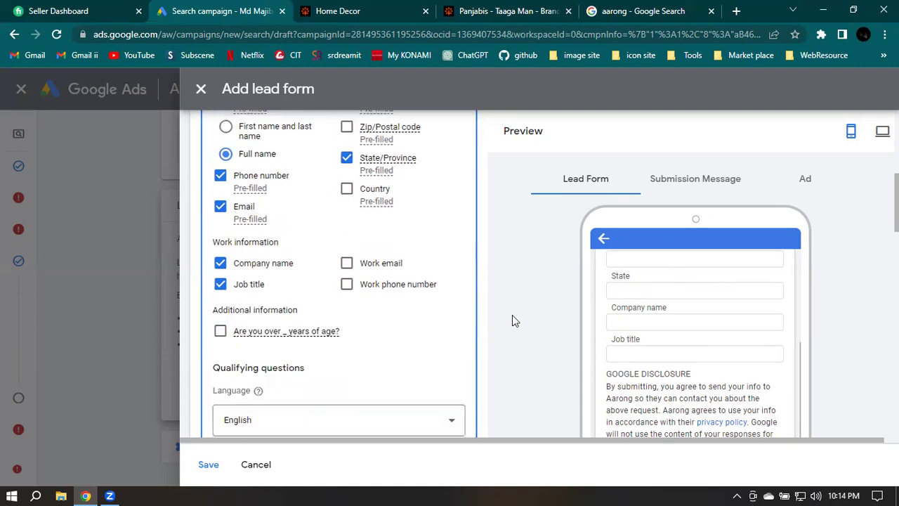
scroll(221, 349, down, 1)
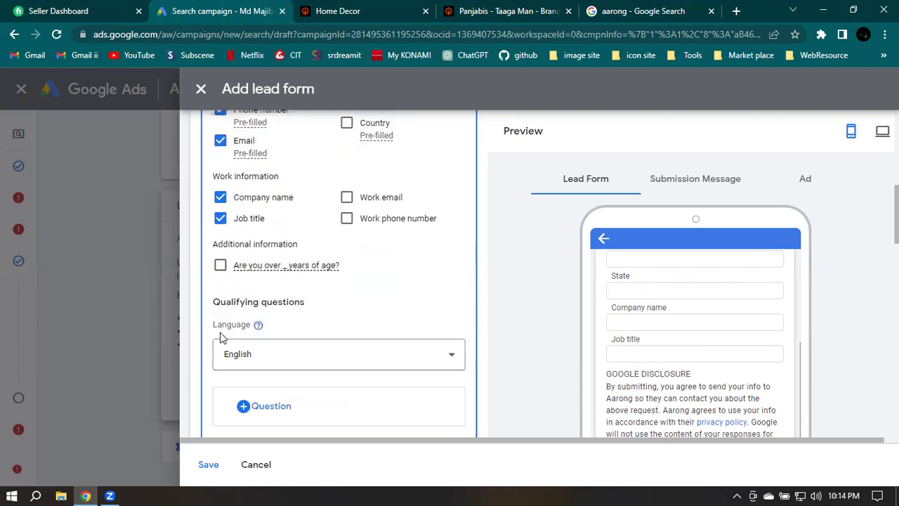
Add the 'Are you over _ years of age?' question with the age set to 20
click(221, 267)
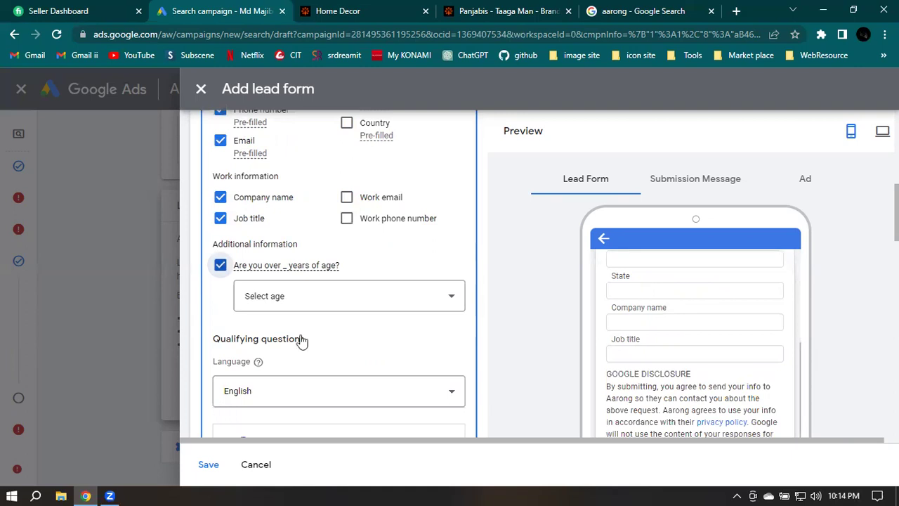
click(281, 307)
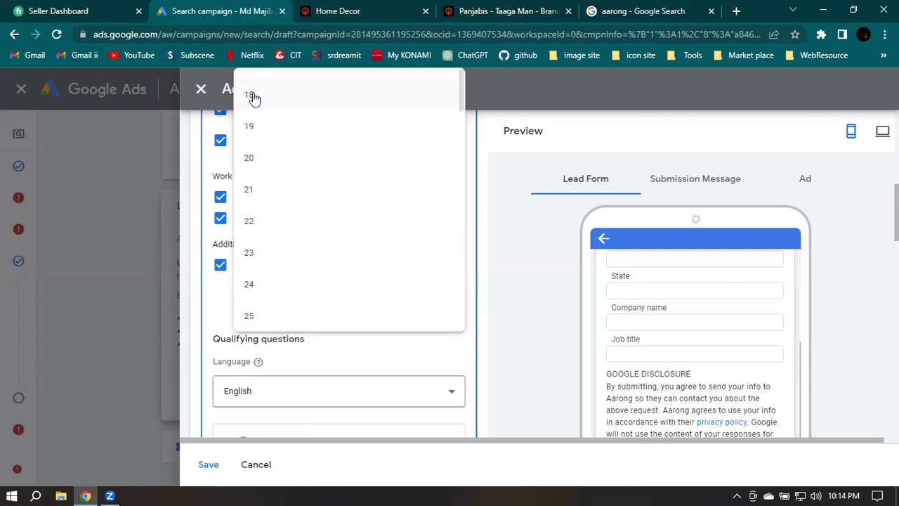
click(253, 285)
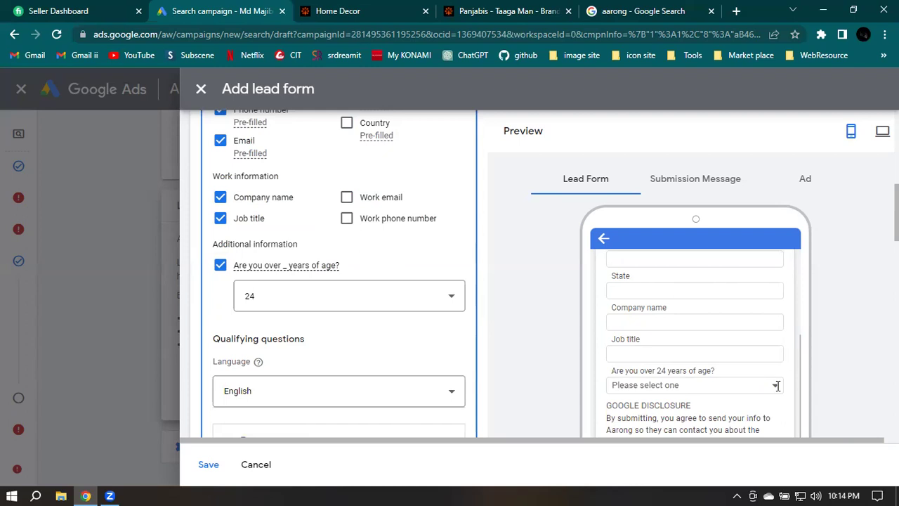
click(323, 290)
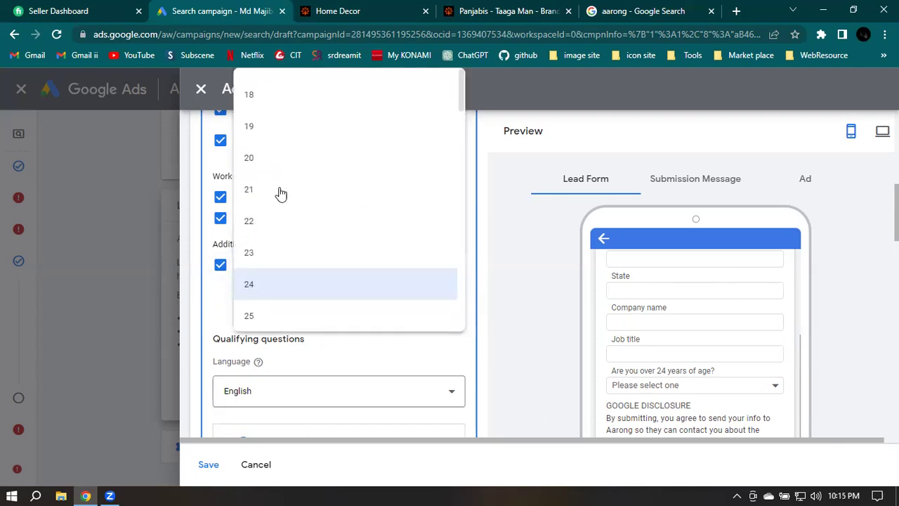
click(294, 161)
click(593, 298)
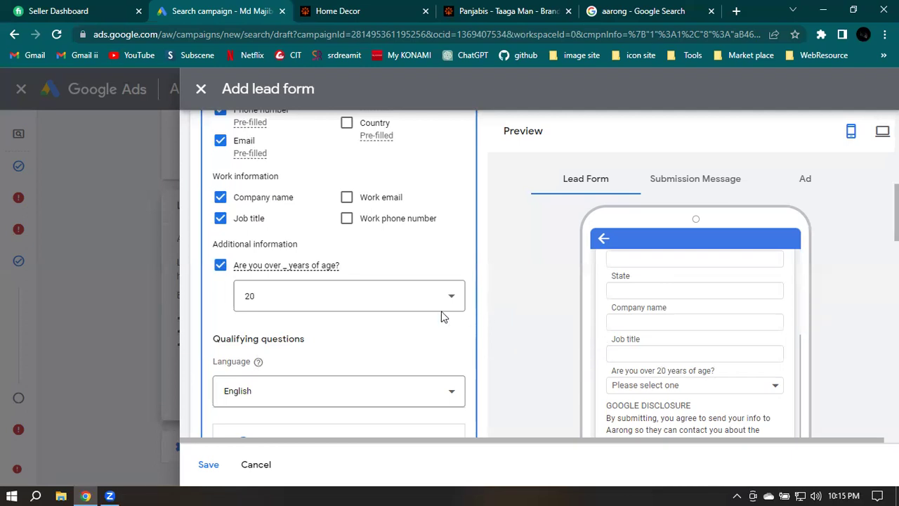
scroll(428, 275, down, 1)
scroll(429, 275, down, 1)
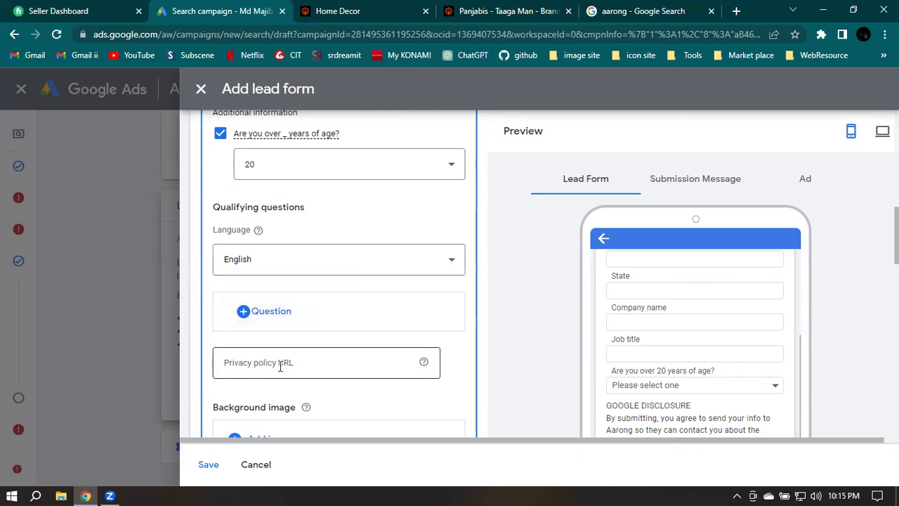
click(316, 365)
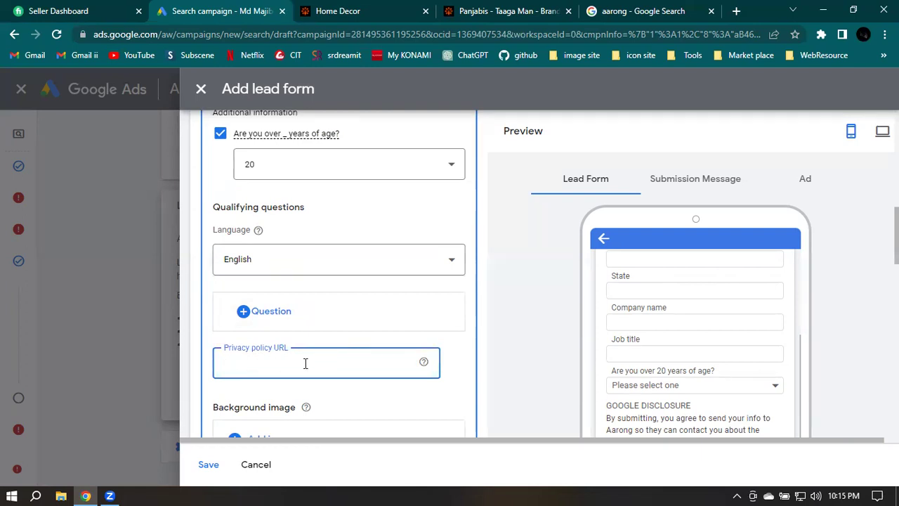
scroll(316, 363, down, 1)
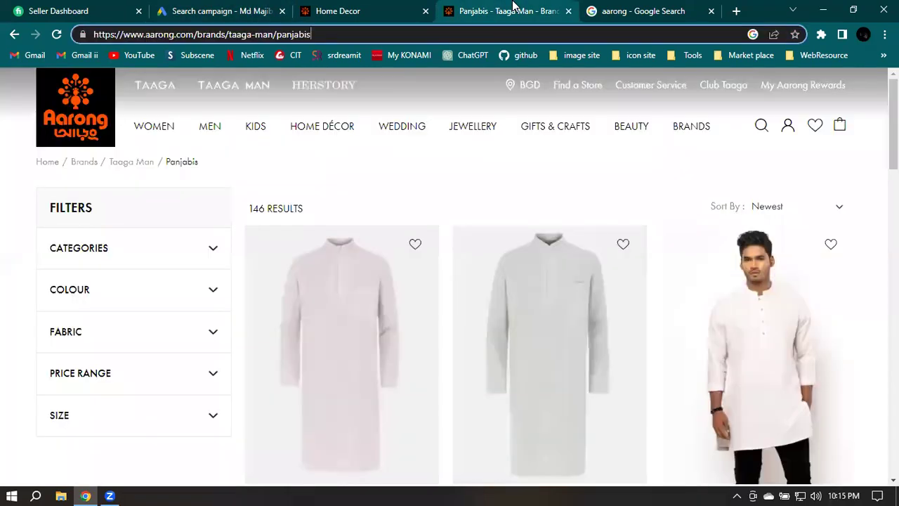
Open the Light Green Cotton Taaga Man Panjabi page from the Aarong Panjabis listing
click(515, 9)
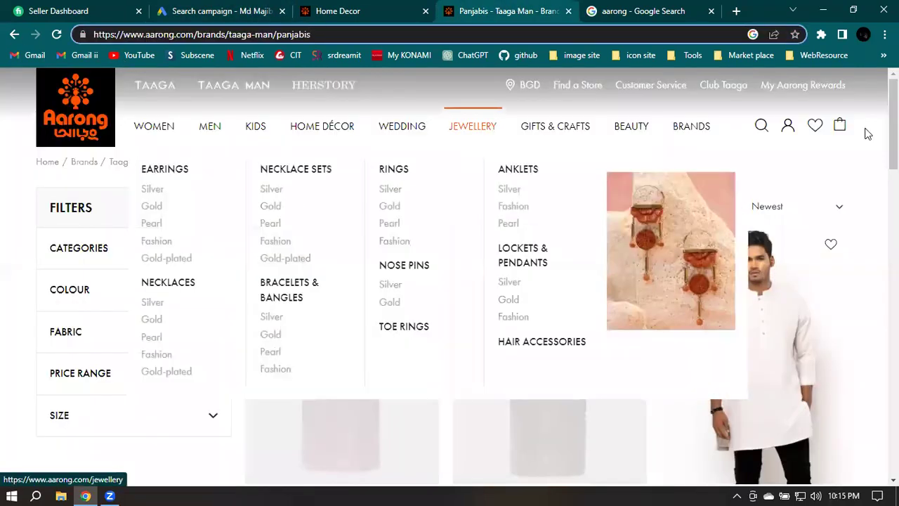
scroll(450, 281, down, 1)
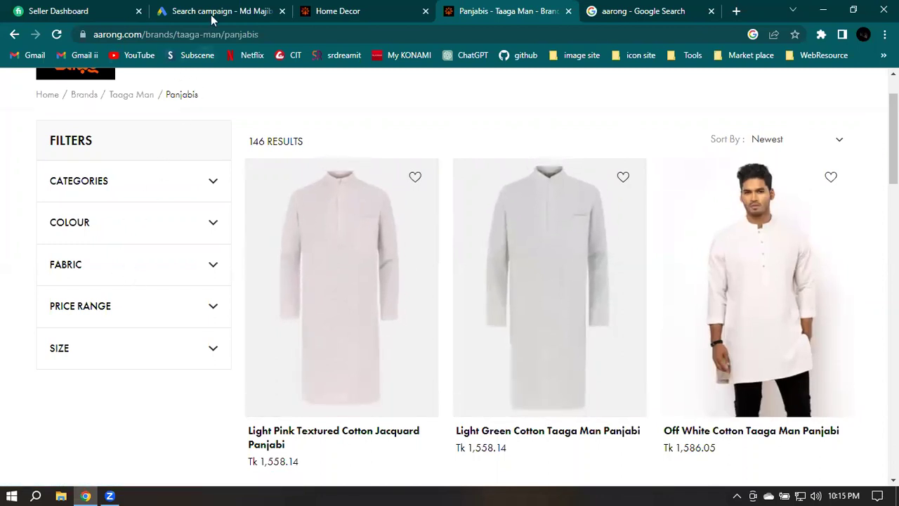
mouse_move(555, 317)
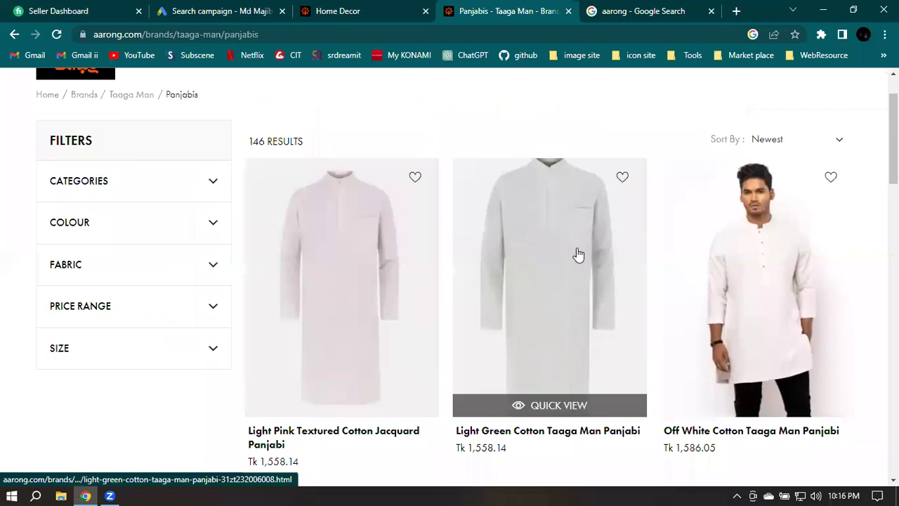
click(579, 252)
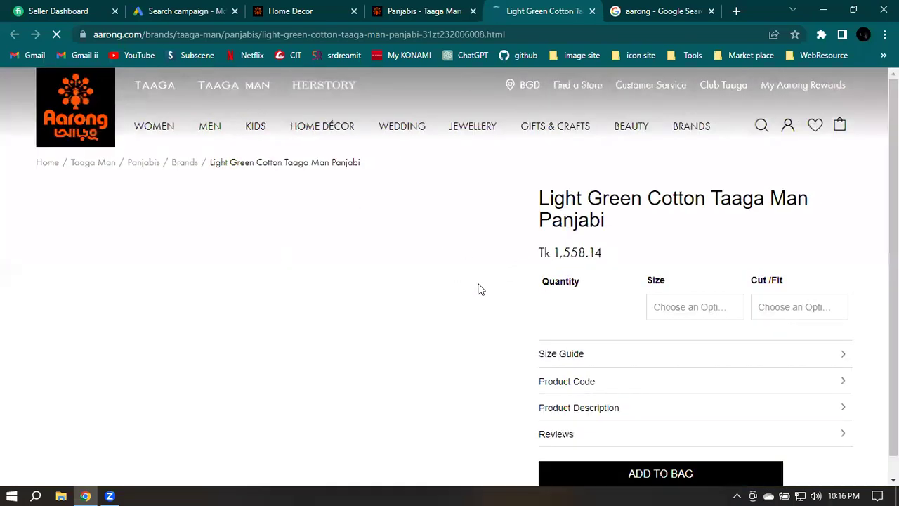
Choose size XL and the Slim Fit cut, then add the panjabi to the bag
click(720, 286)
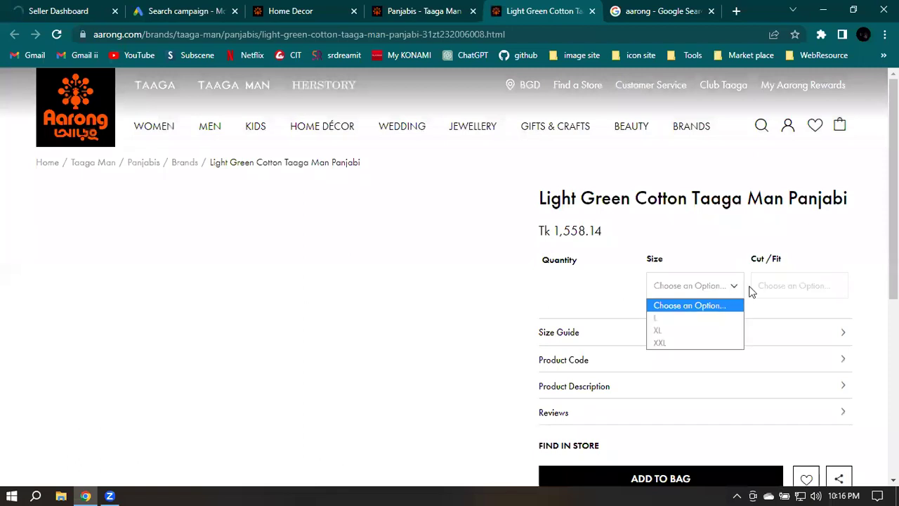
click(659, 331)
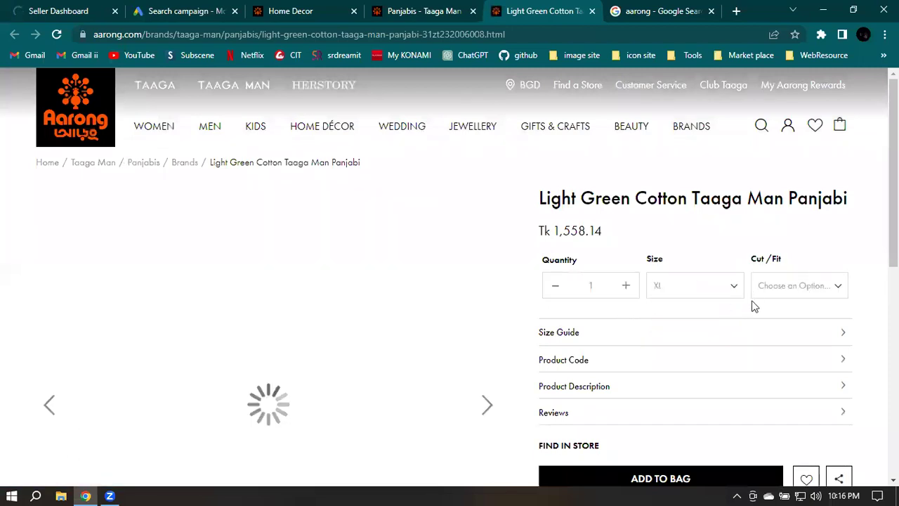
click(788, 286)
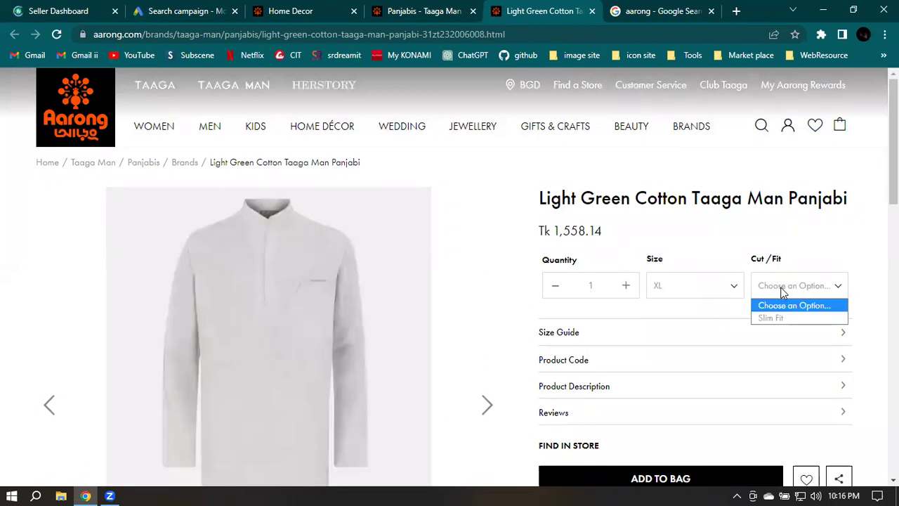
click(773, 318)
scroll(833, 274, down, 3)
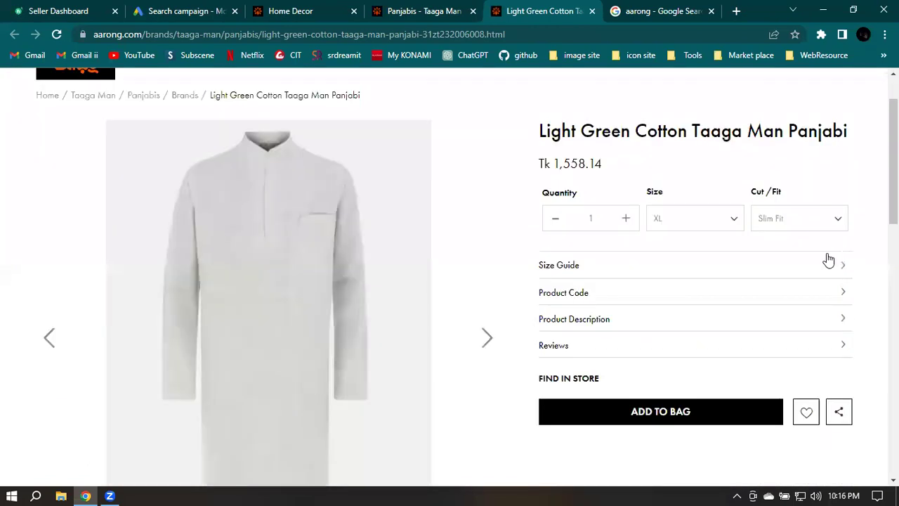
click(674, 287)
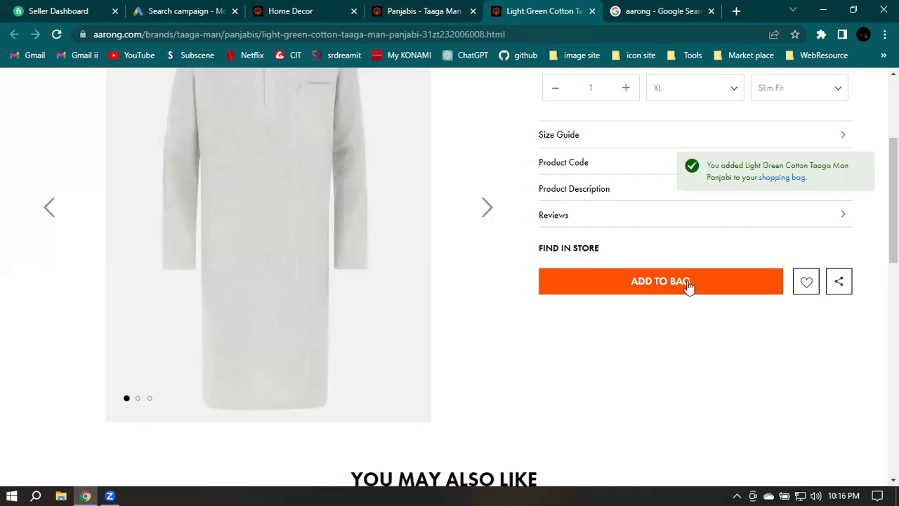
Go from the Shopping Bag to checkout for the XL Slim Fit panjabi
click(592, 276)
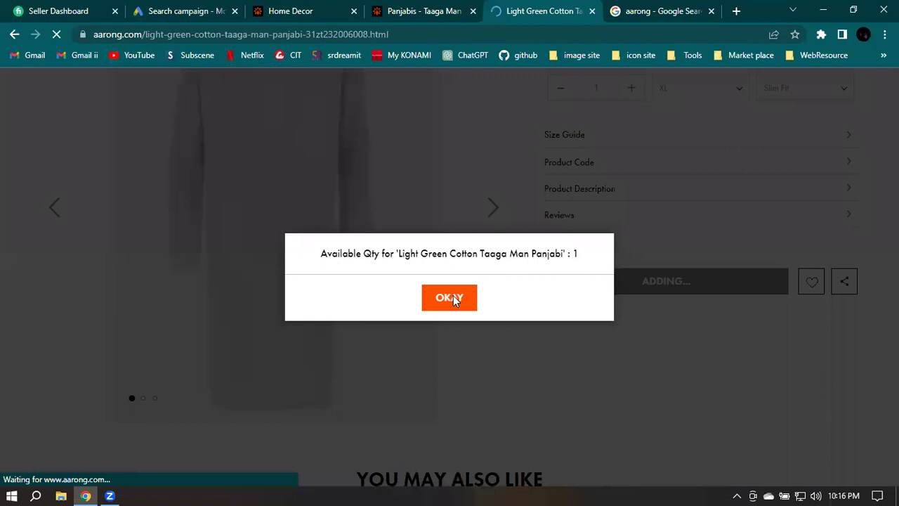
scroll(646, 295, down, 2)
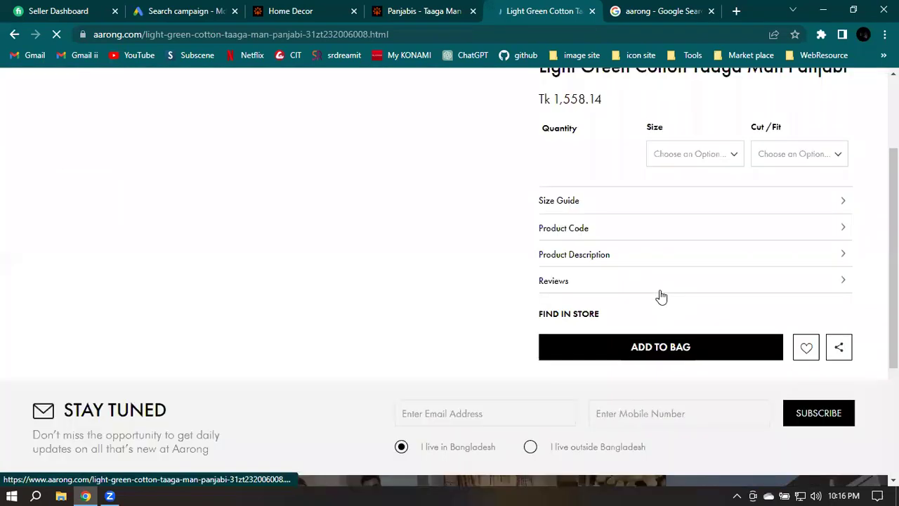
scroll(647, 288, down, 1)
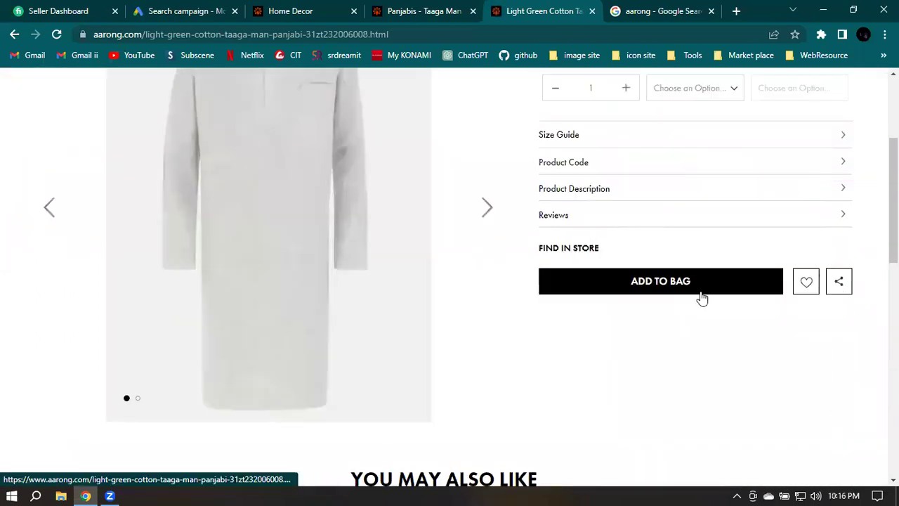
click(662, 291)
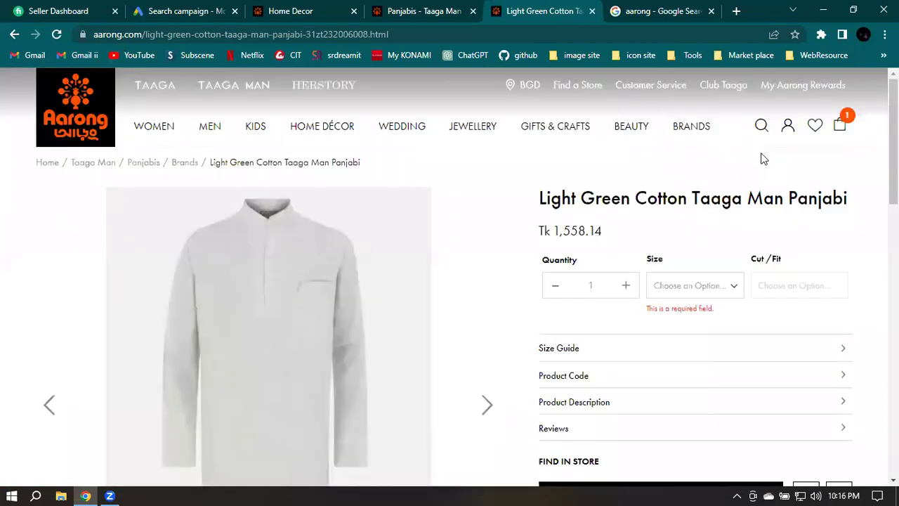
click(841, 124)
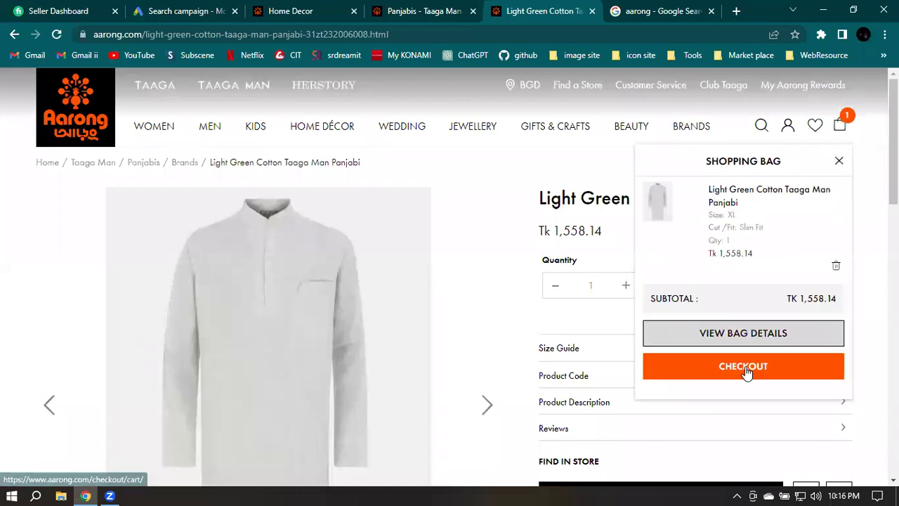
click(763, 367)
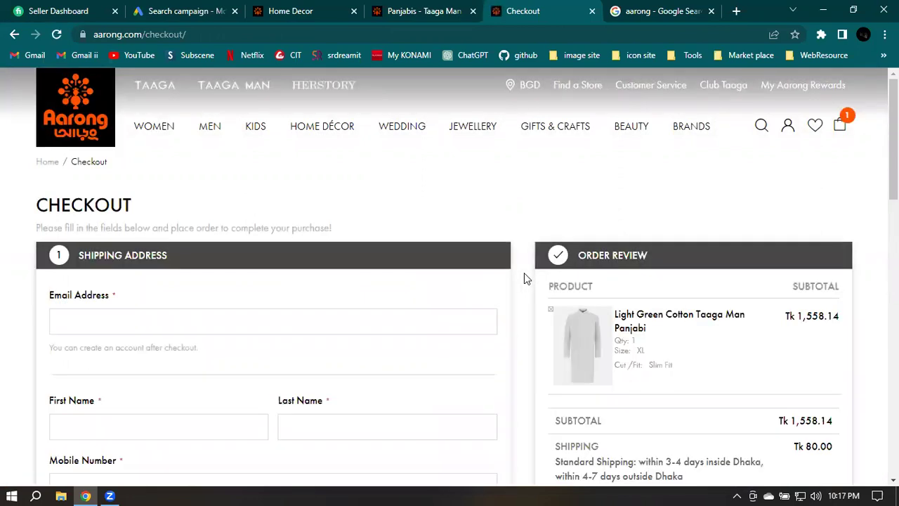
Choose Debit/Credit cards and mobile money as the Aarong checkout payment method
scroll(282, 287, down, 2)
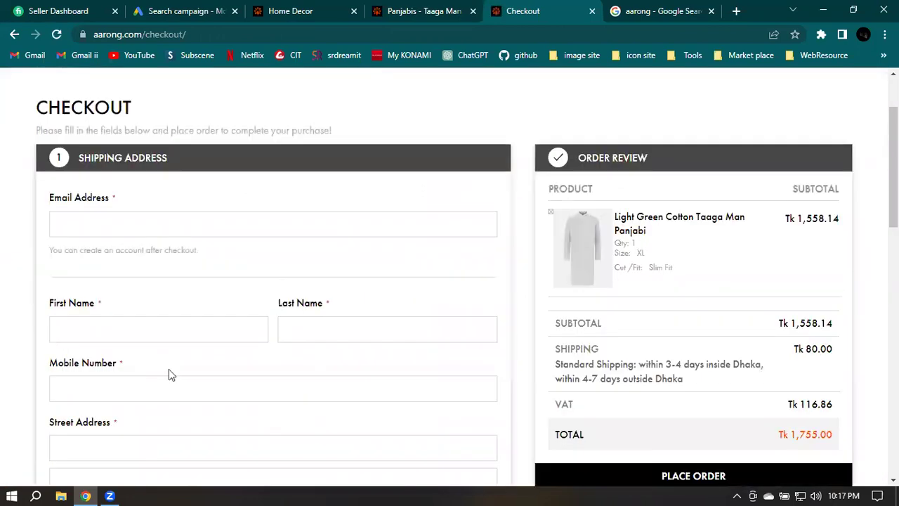
scroll(169, 372, down, 1)
scroll(211, 355, down, 1)
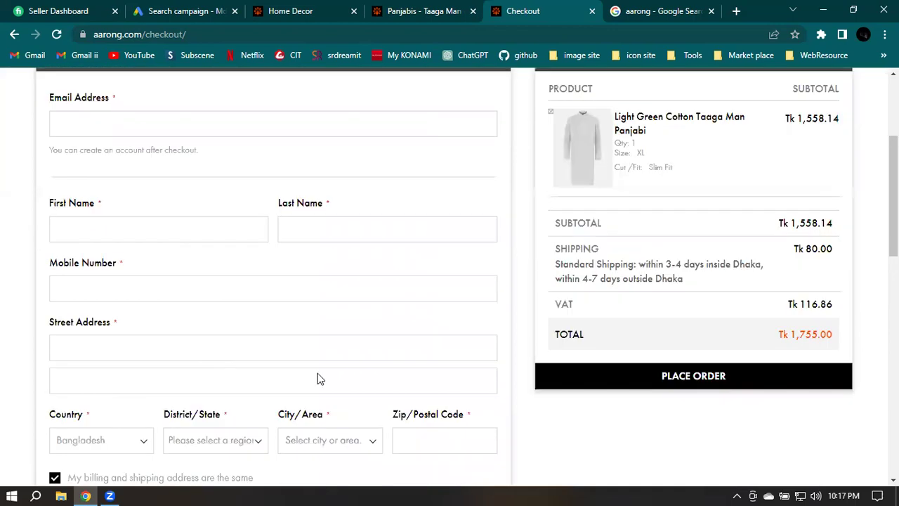
scroll(295, 369, down, 1)
scroll(211, 323, down, 4)
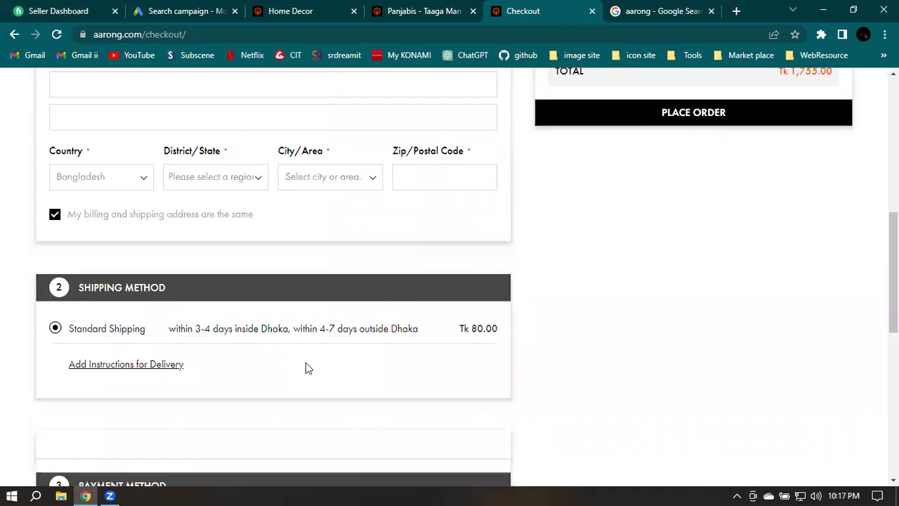
scroll(379, 315, down, 2)
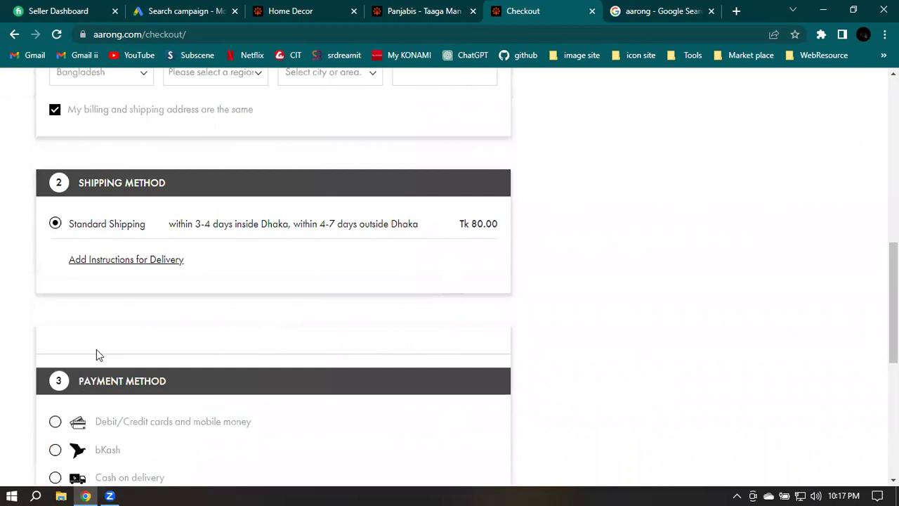
scroll(97, 349, down, 2)
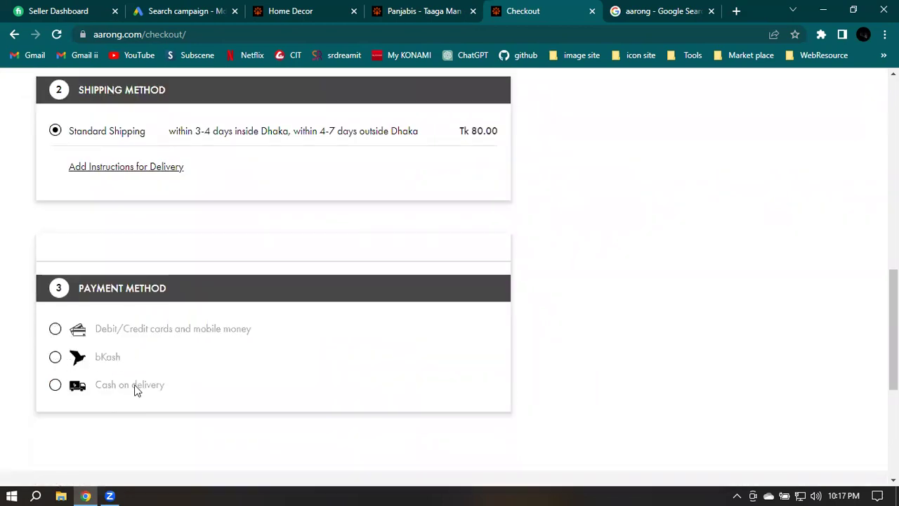
click(55, 330)
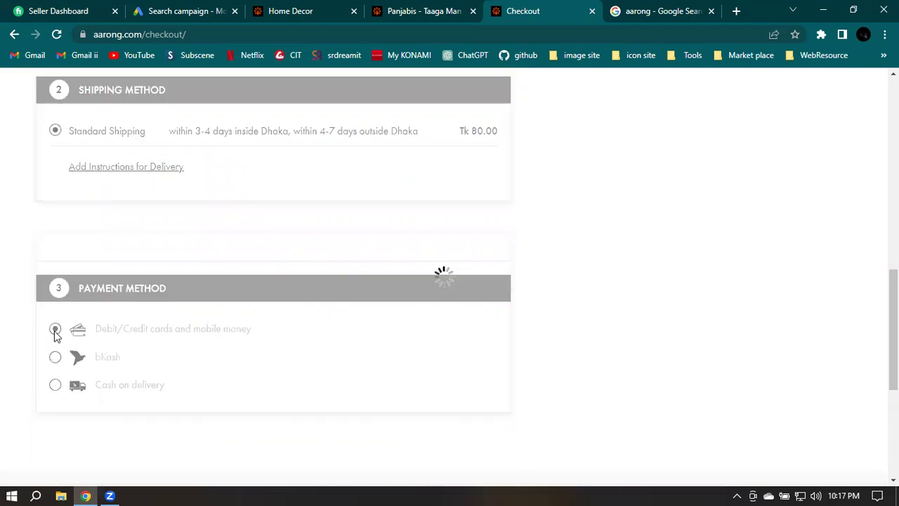
scroll(423, 345, down, 3)
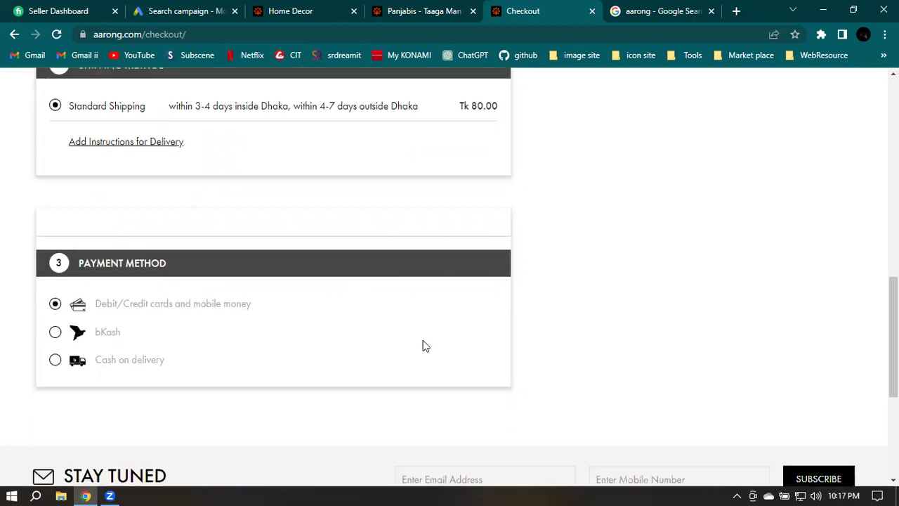
scroll(407, 259, down, 2)
scroll(199, 253, up, 2)
scroll(199, 253, up, 10)
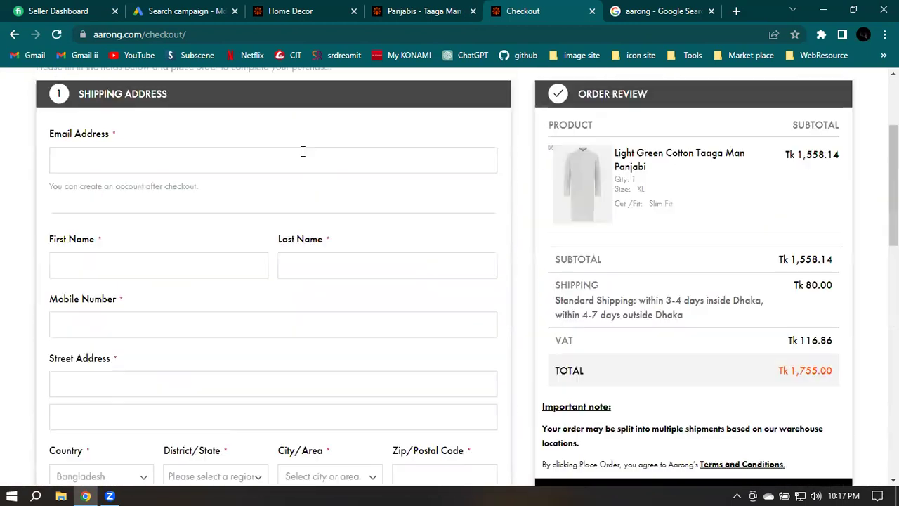
scroll(419, 251, down, 7)
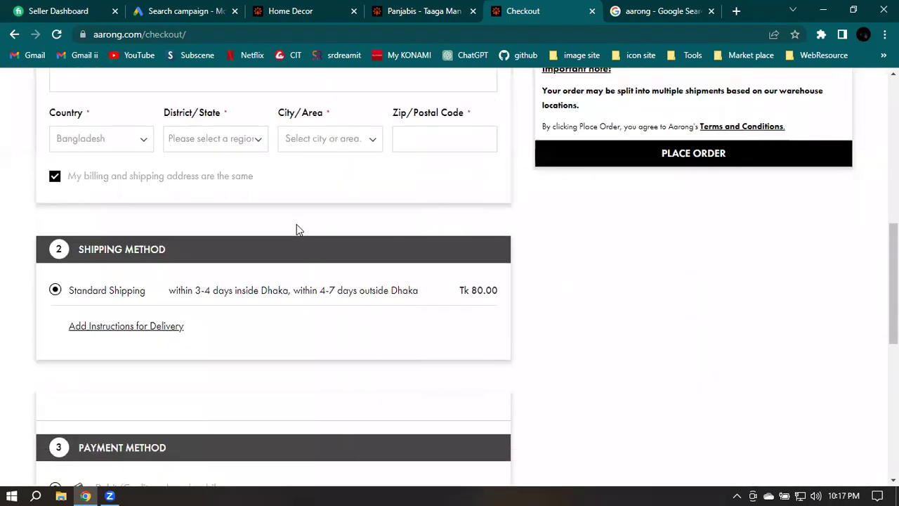
scroll(198, 261, down, 2)
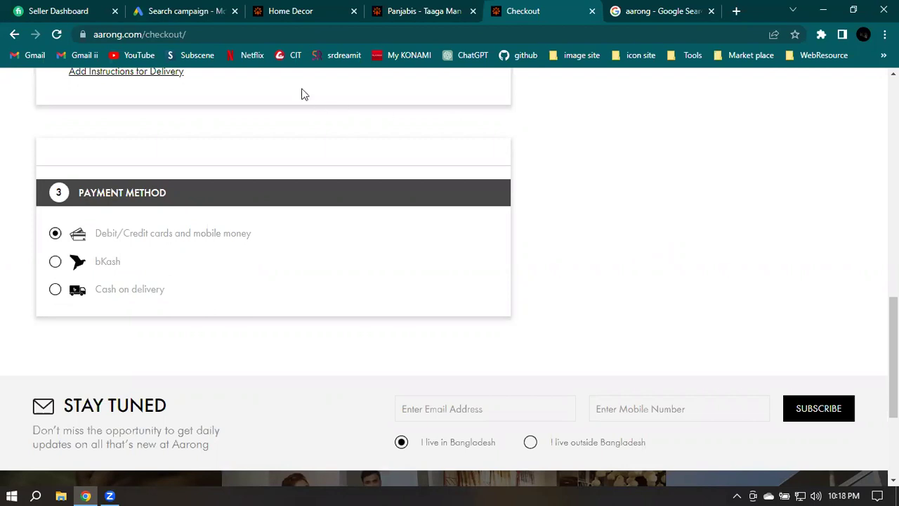
Glance at the Google Ads lead form, then review the Aarong checkout with Standard Shipping at Tk 80.00
click(176, 11)
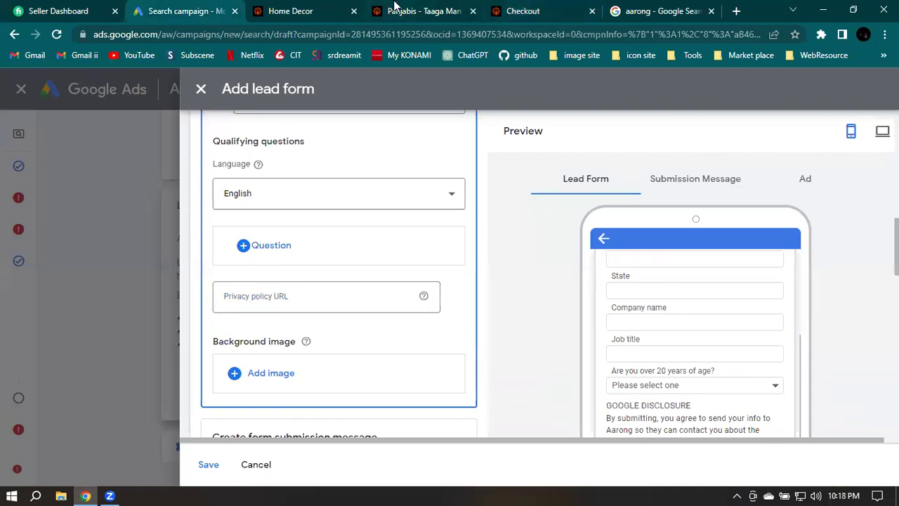
click(528, 10)
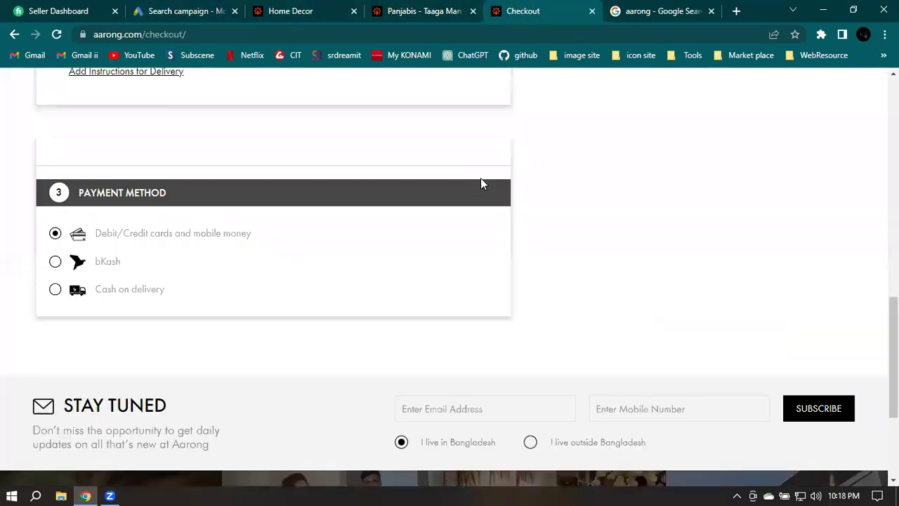
scroll(480, 178, down, 3)
mouse_move(423, 285)
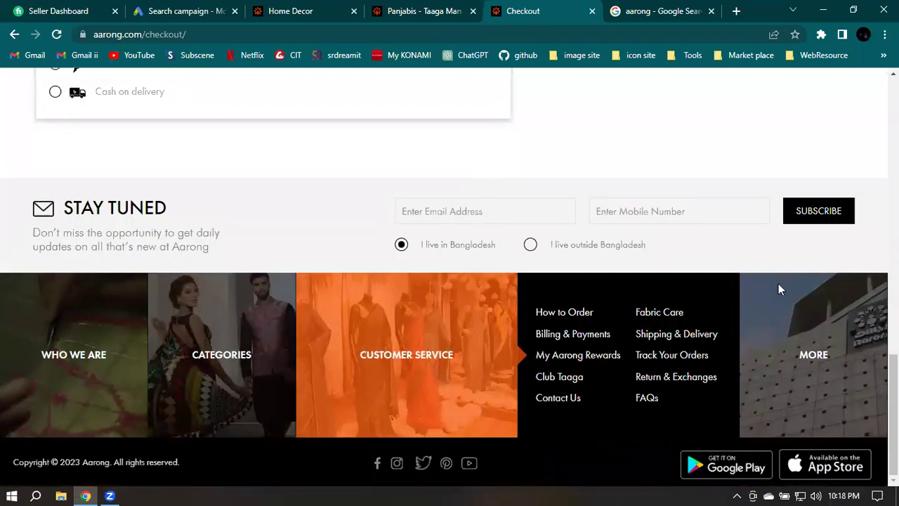
scroll(564, 350, up, 7)
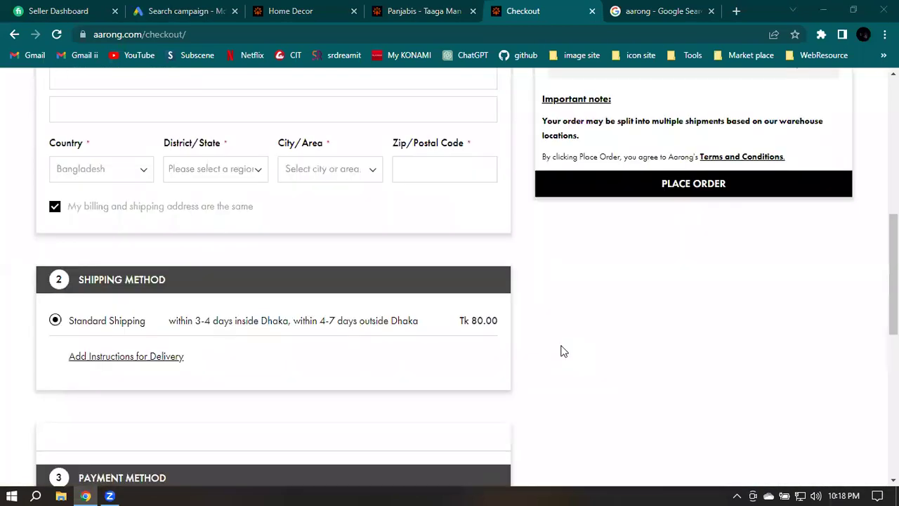
Open the Aarong Privacy Policy page from the footer's MORE links
click(299, 10)
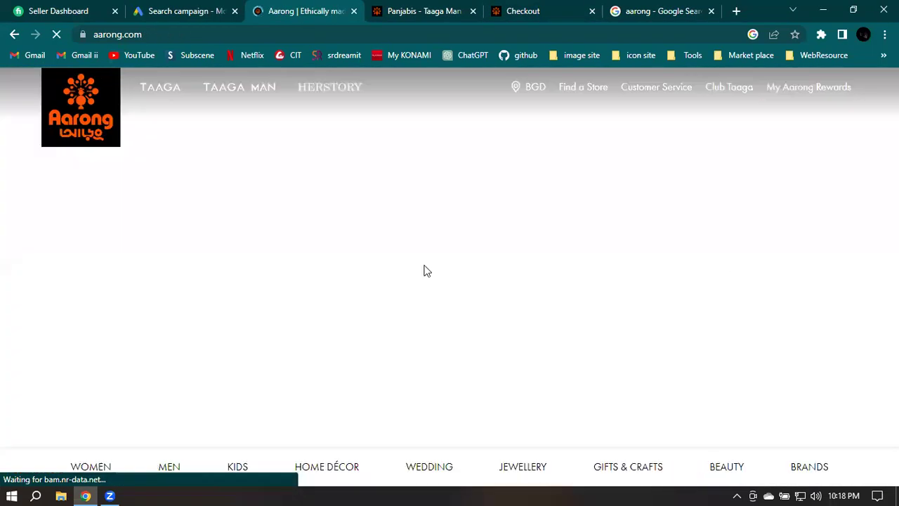
scroll(562, 181, down, 2)
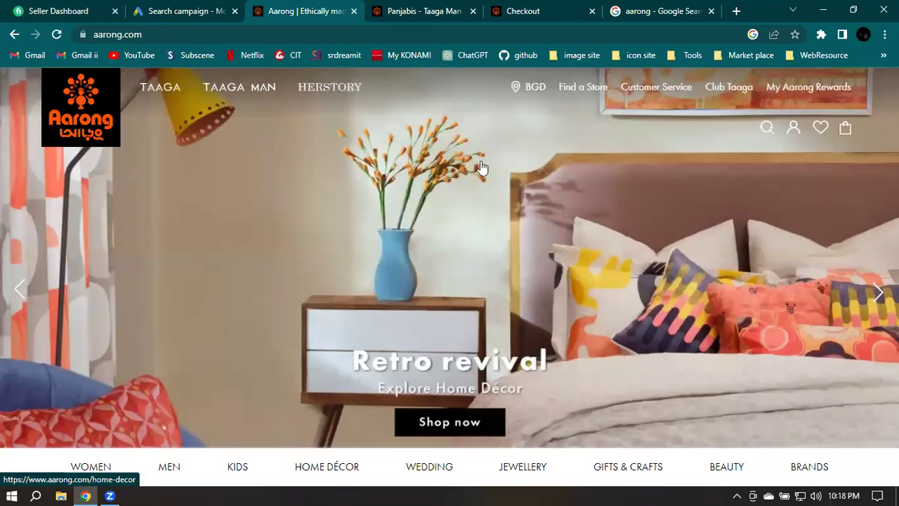
scroll(506, 169, down, 1)
scroll(507, 169, down, 10)
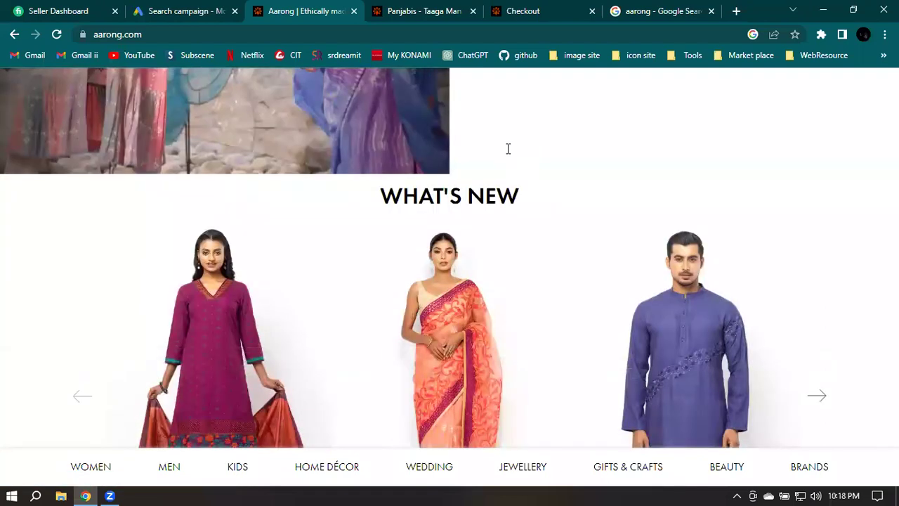
scroll(508, 155, down, 6)
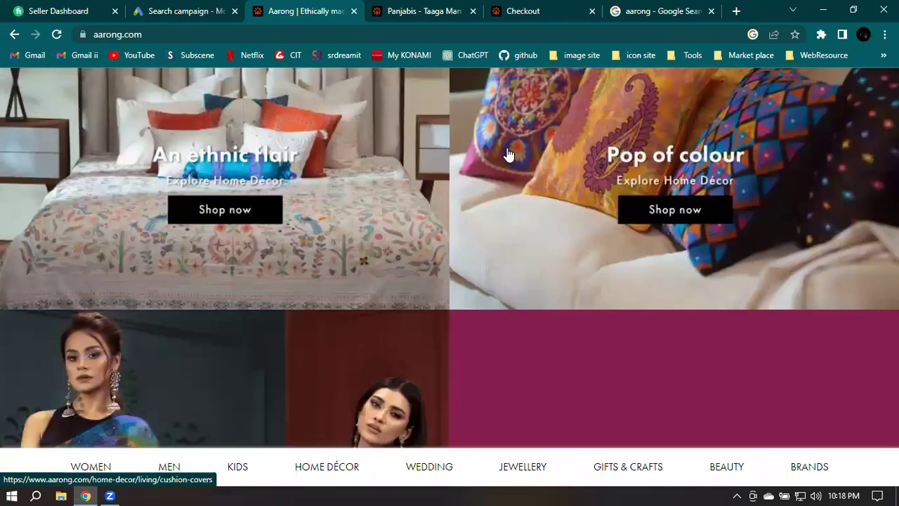
scroll(520, 155, down, 10)
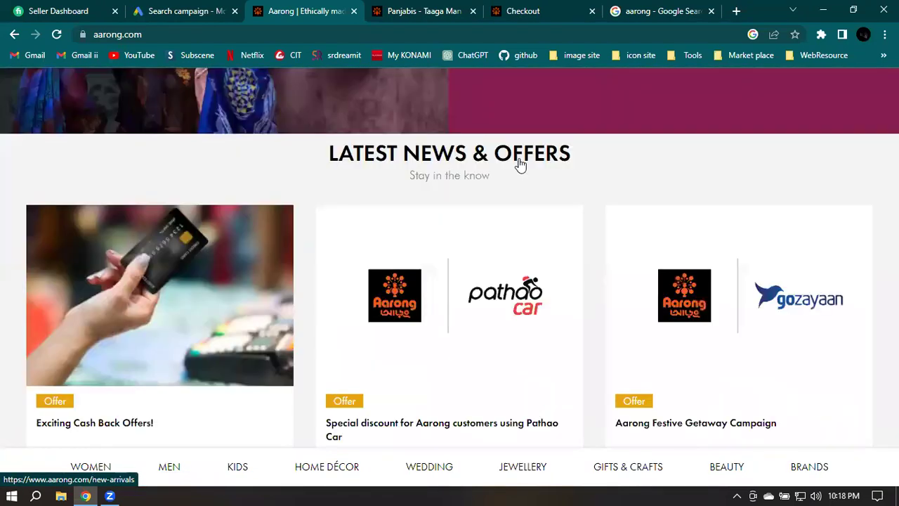
scroll(520, 163, down, 5)
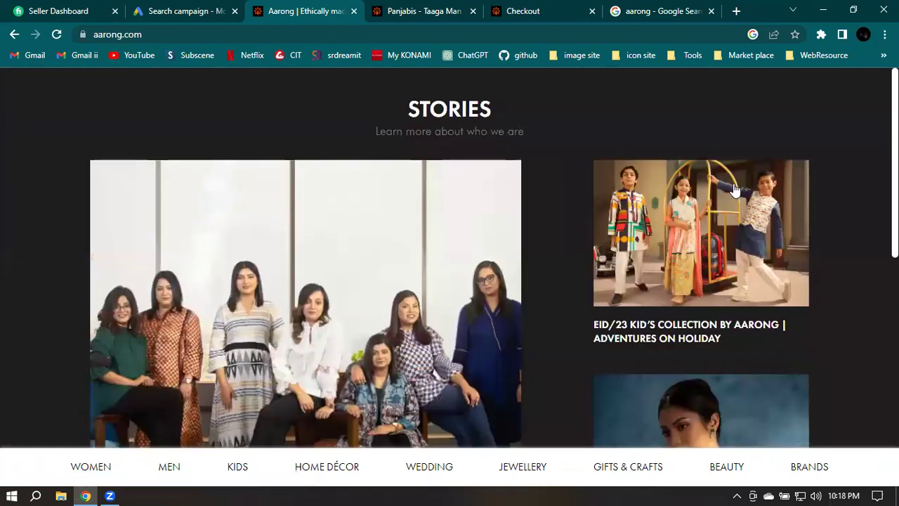
scroll(821, 179, down, 6)
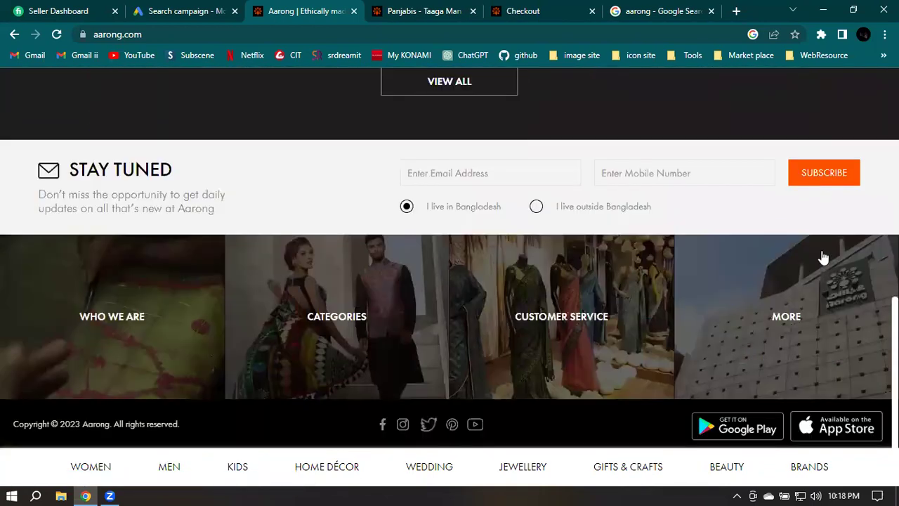
mouse_move(731, 383)
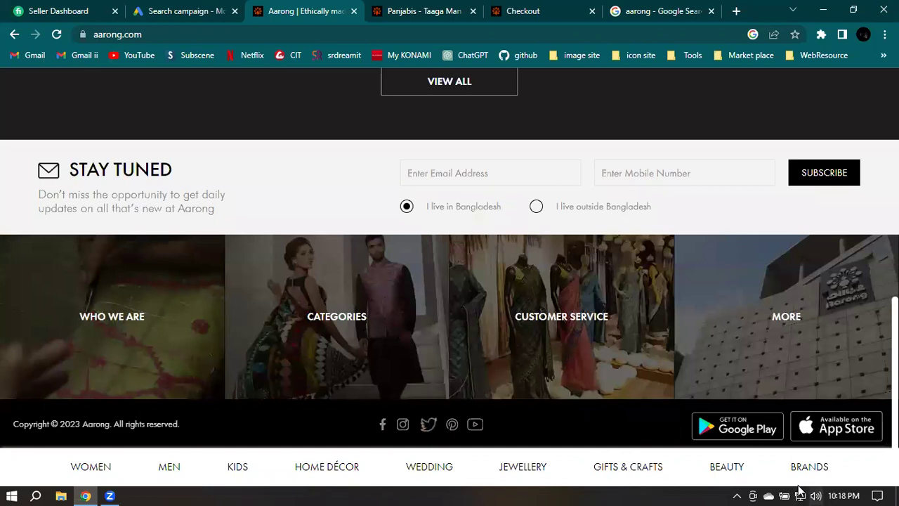
mouse_move(806, 444)
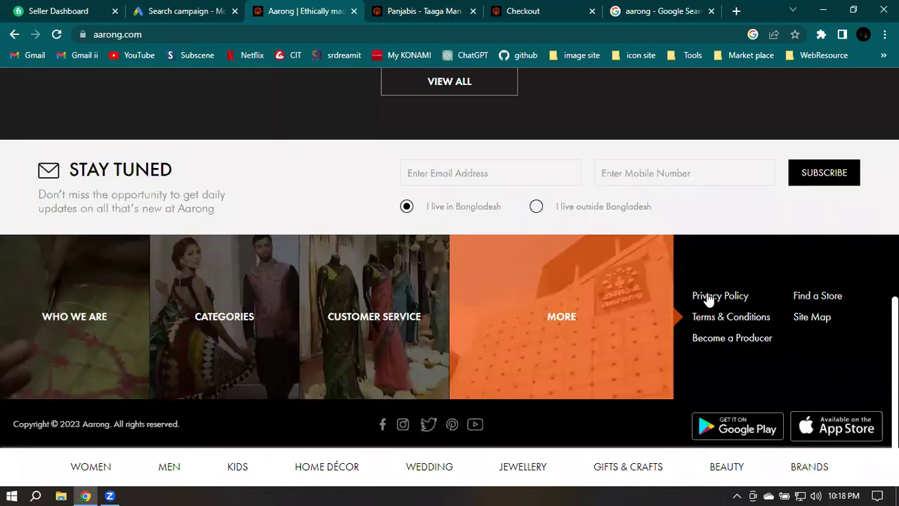
click(715, 297)
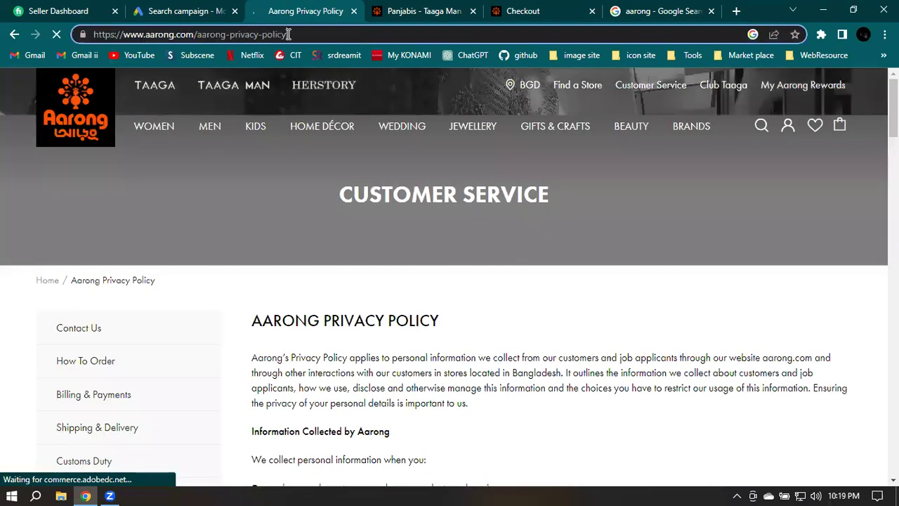
double_click(288, 34)
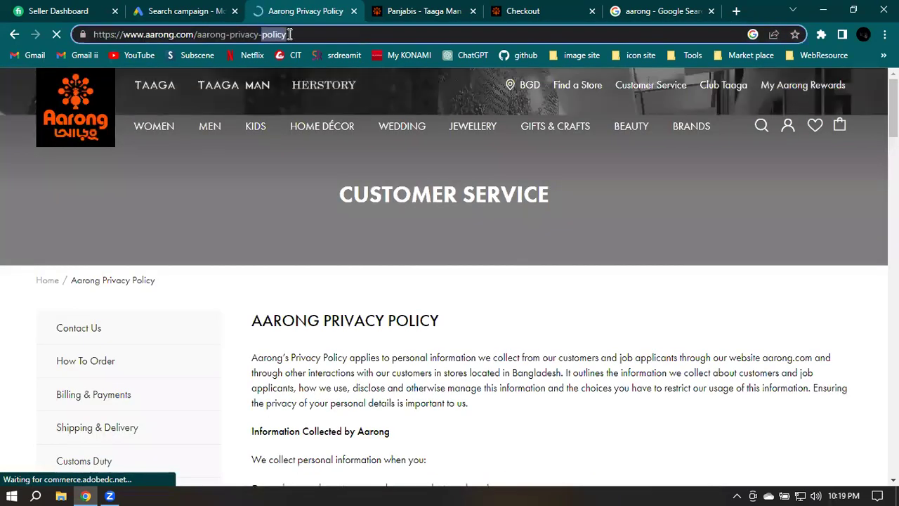
click(289, 33)
key(ctrl+c)
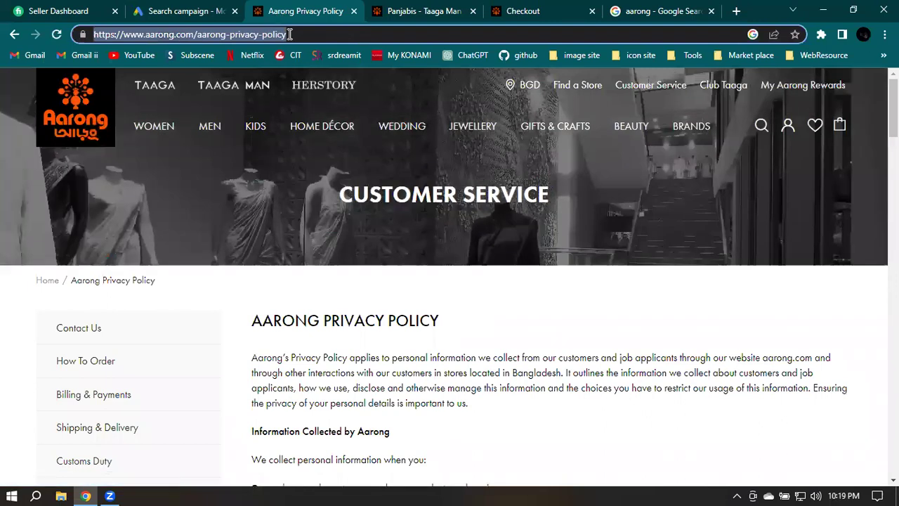
click(177, 10)
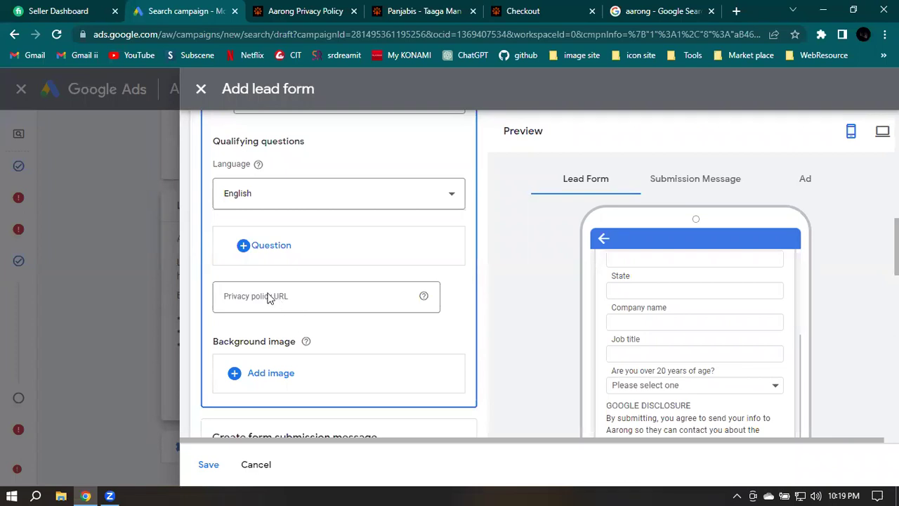
click(294, 300)
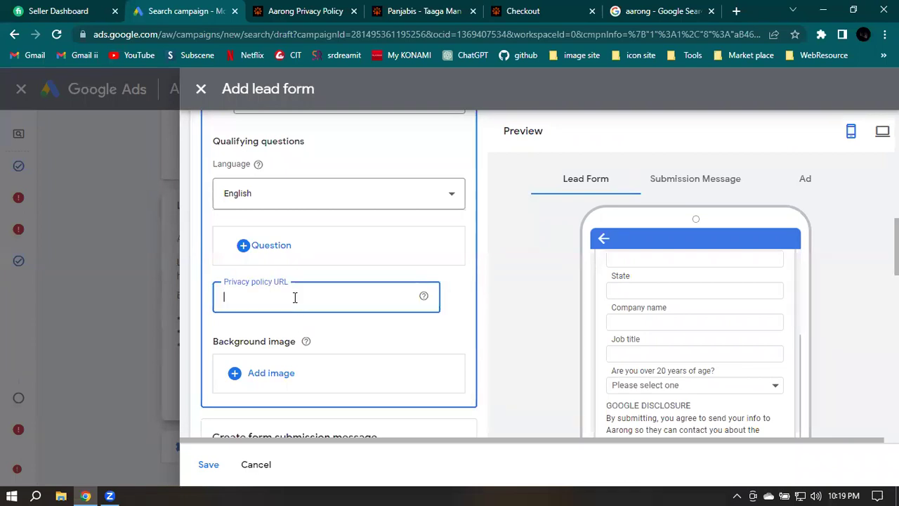
key(ctrl+v)
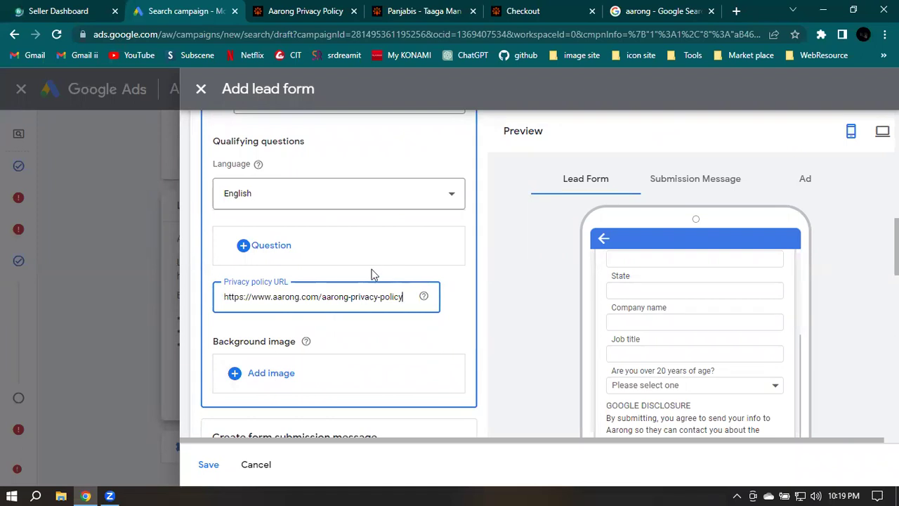
scroll(445, 277, down, 2)
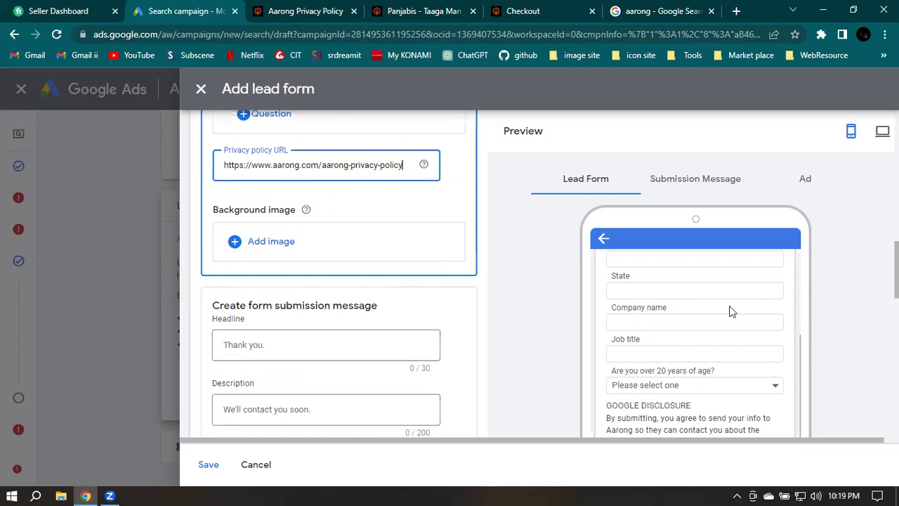
scroll(720, 304, up, 3)
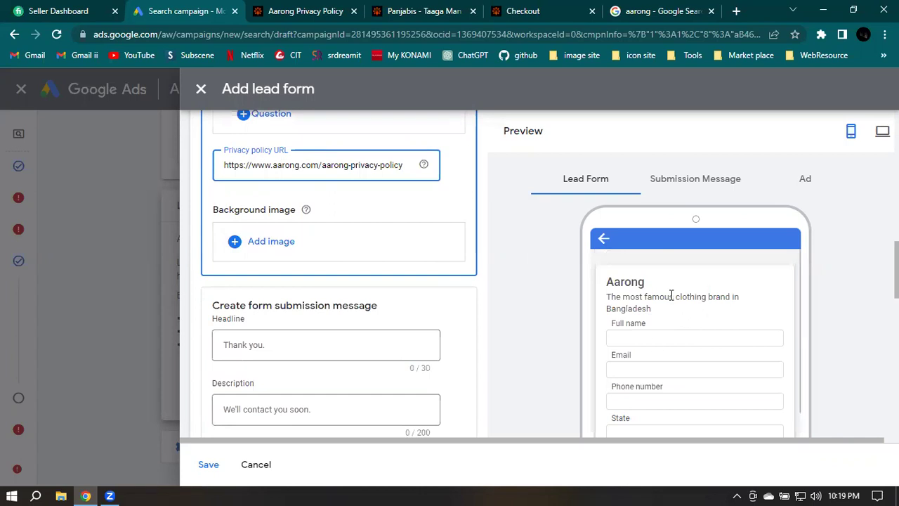
After a glance at the Aarong Panjabis listing, open the Background image chooser
click(442, 10)
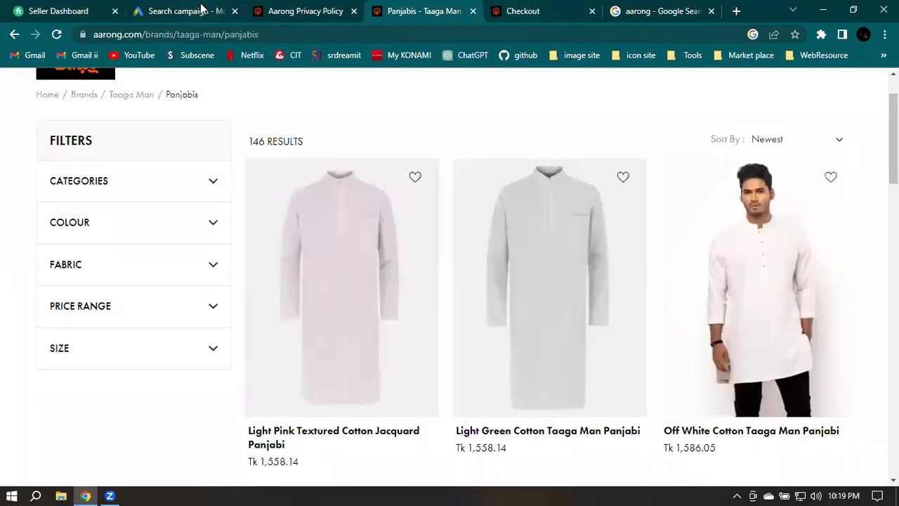
key(ctrl+2)
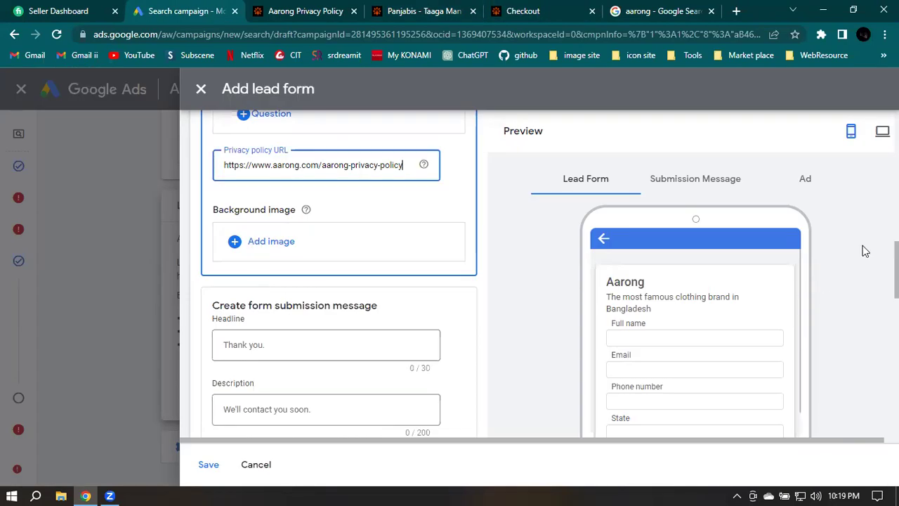
key(Tab)
key(Tab)
key(Return)
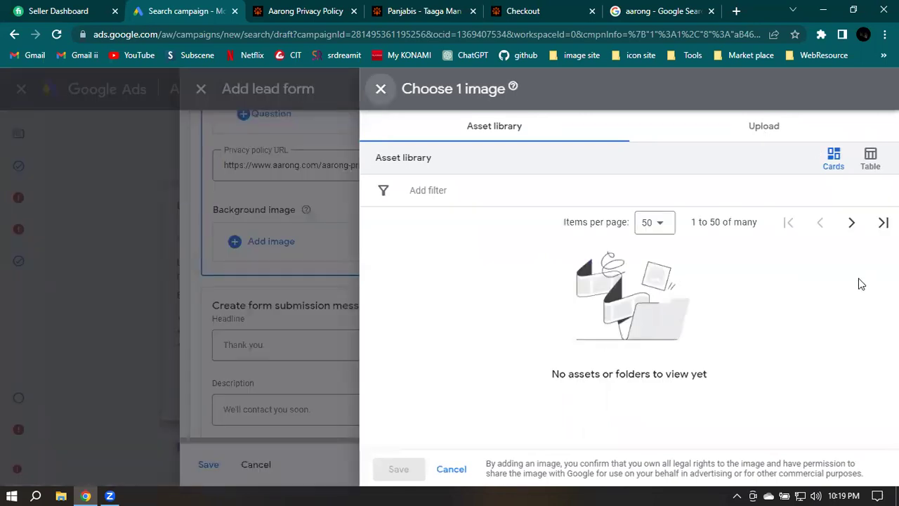
Upload wallpapersden.com_naruto-2020-art_2560x1440.jpg from the computer's Pictures folder
click(769, 133)
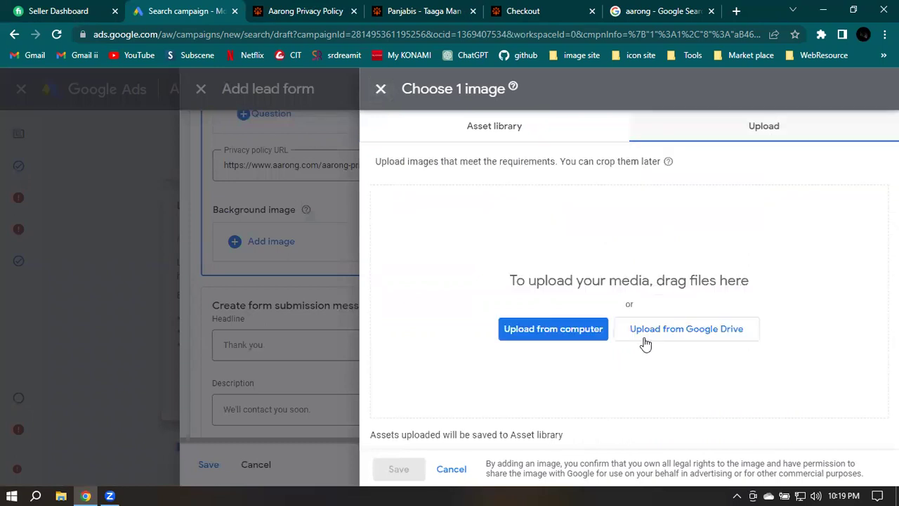
click(536, 338)
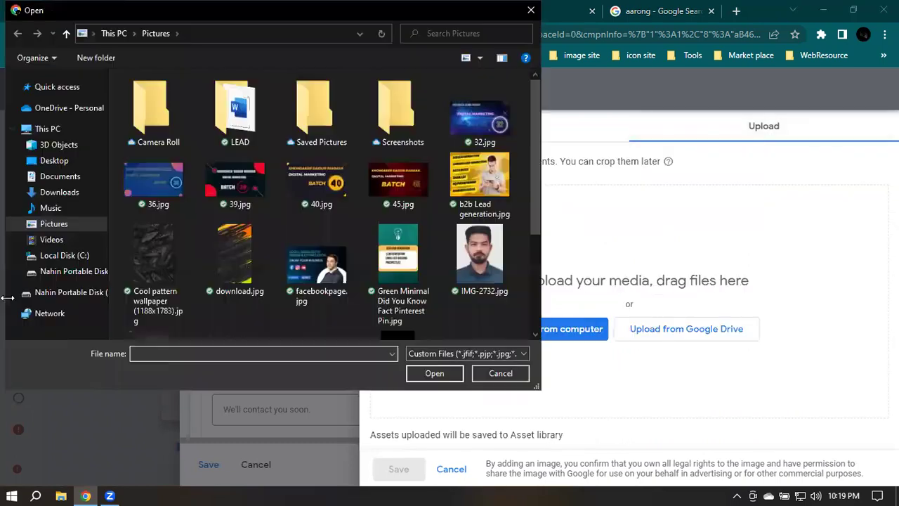
scroll(220, 242, down, 3)
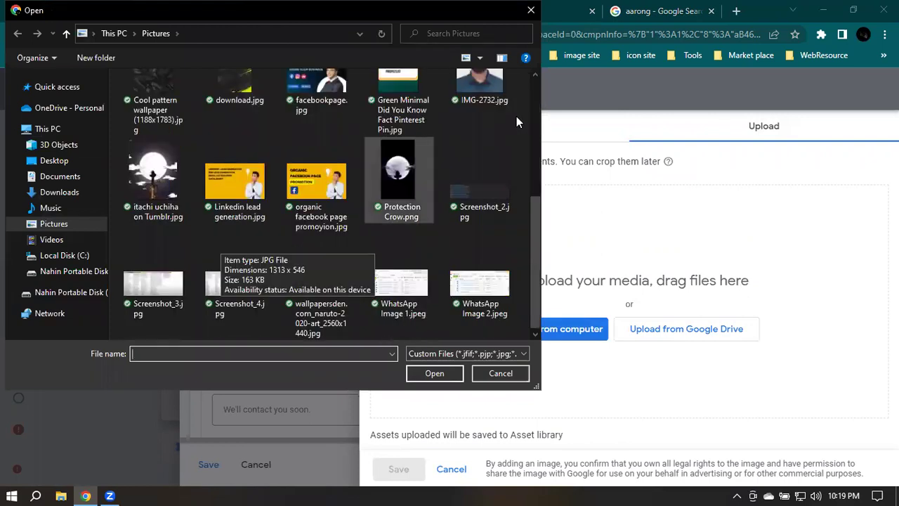
scroll(422, 141, up, 1)
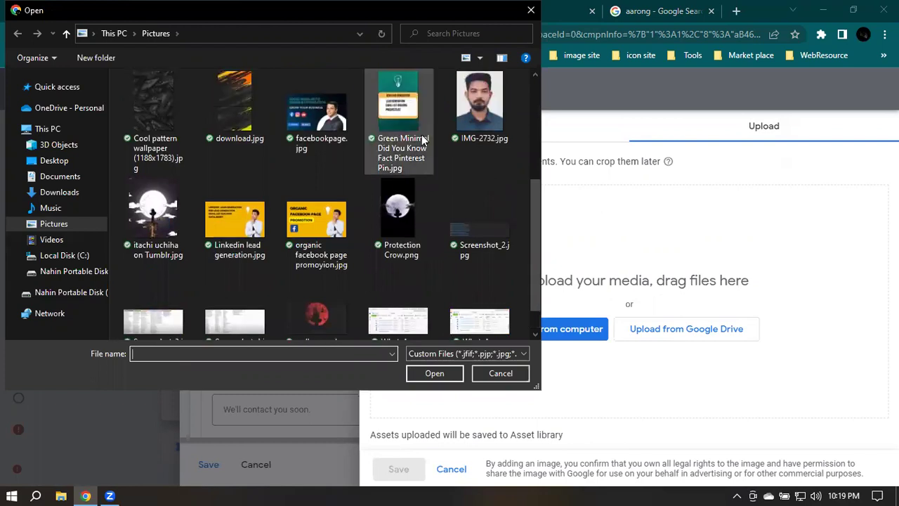
scroll(383, 162, up, 3)
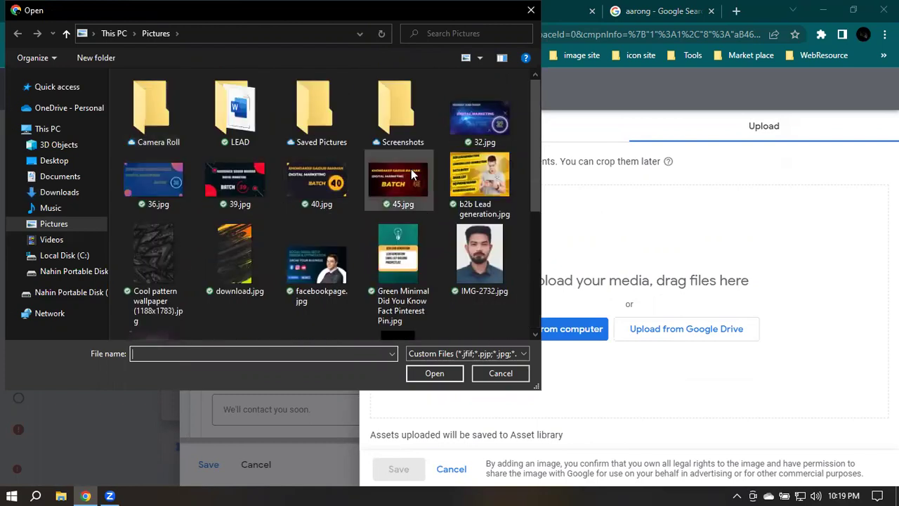
scroll(437, 176, down, 1)
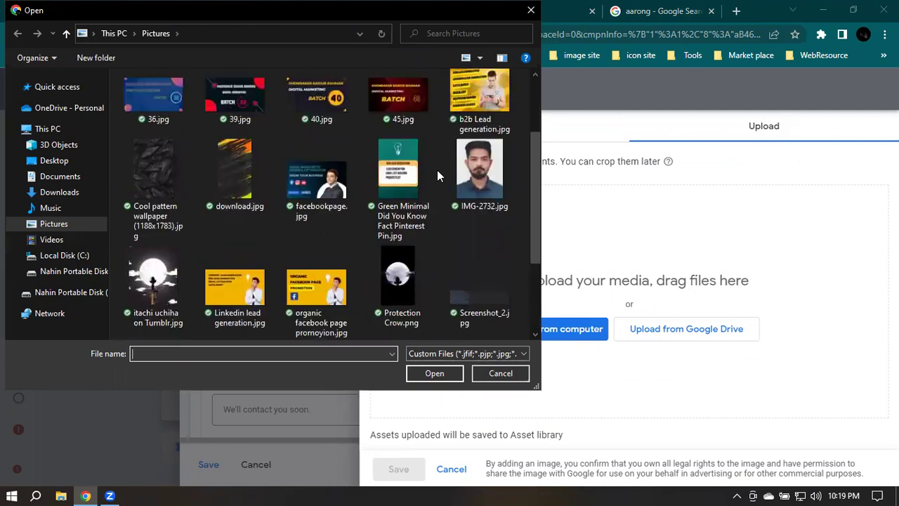
scroll(345, 281, down, 1)
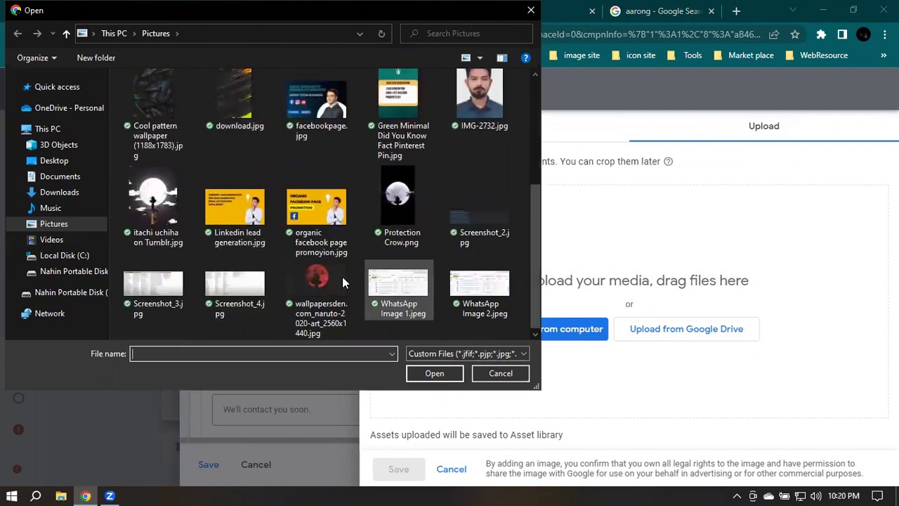
click(319, 278)
click(447, 373)
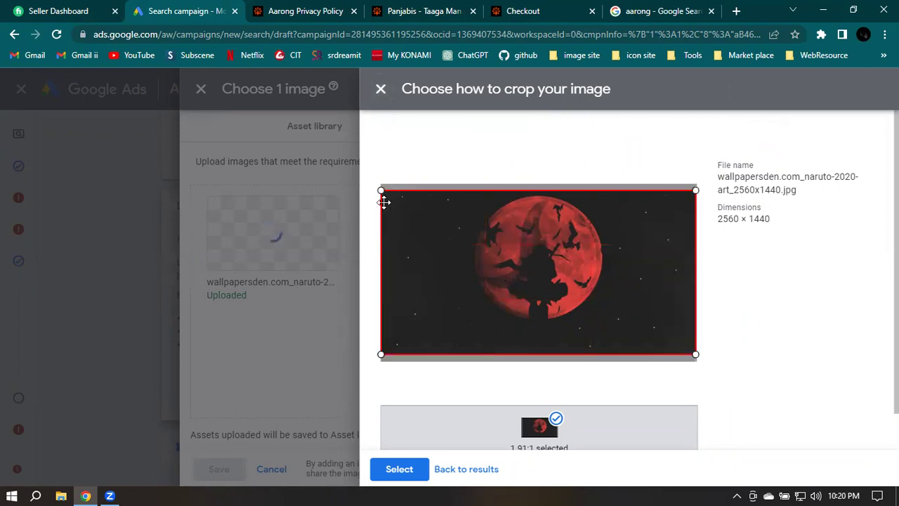
Crop the red-moon wallpaper at 1.91:1 and save it as the form's background image
drag(382, 187, 384, 196)
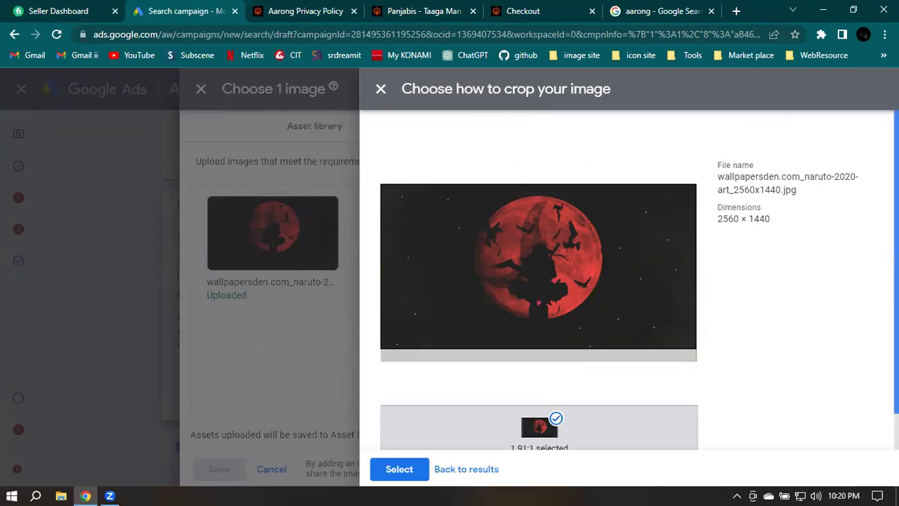
scroll(897, 281, down, 2)
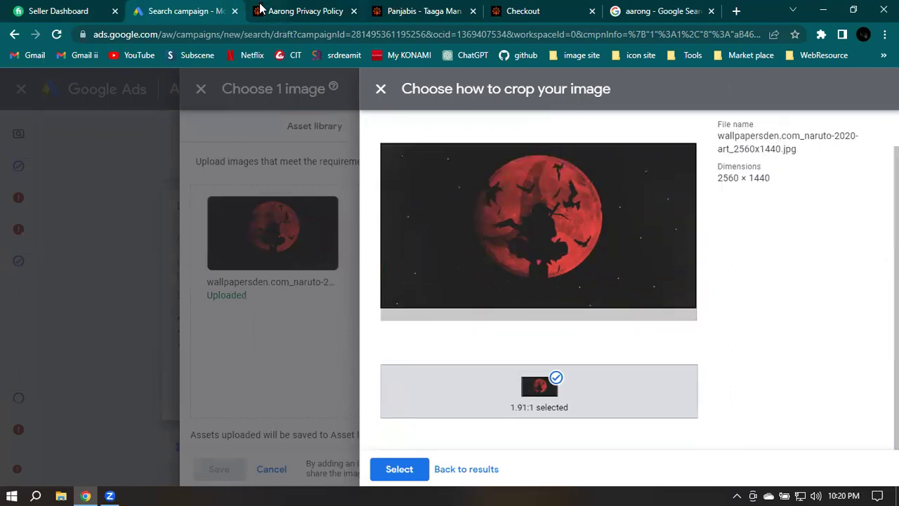
key(ctrl+Tab)
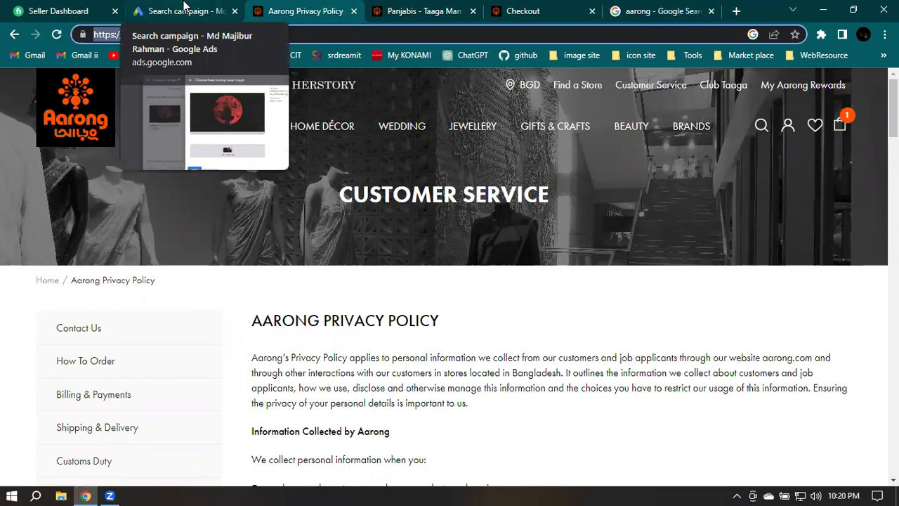
click(184, 9)
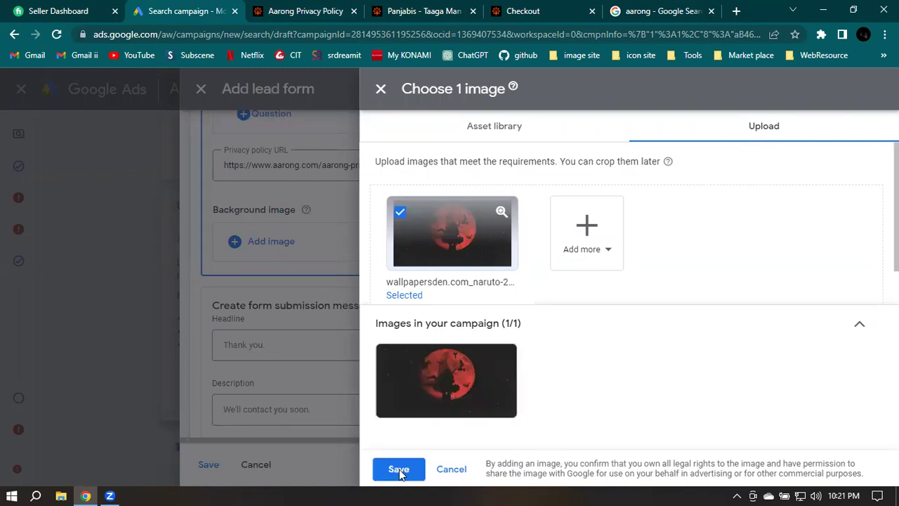
click(399, 469)
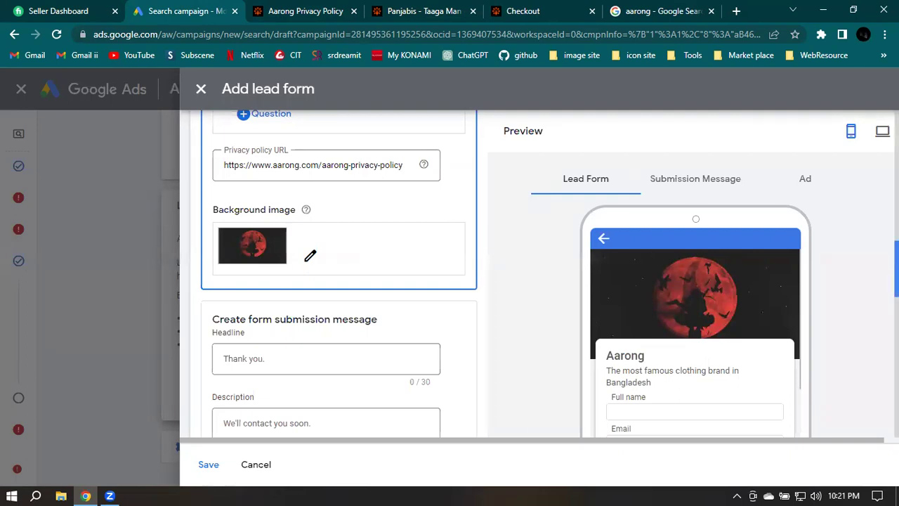
Enter 'Thank you' as the submission message headline
scroll(310, 255, down, 3)
scroll(469, 196, down, 1)
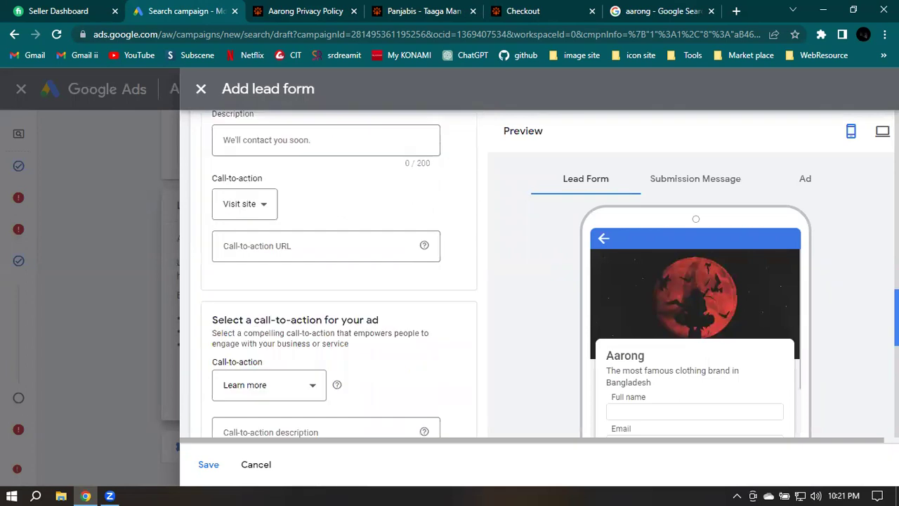
scroll(472, 198, up, 3)
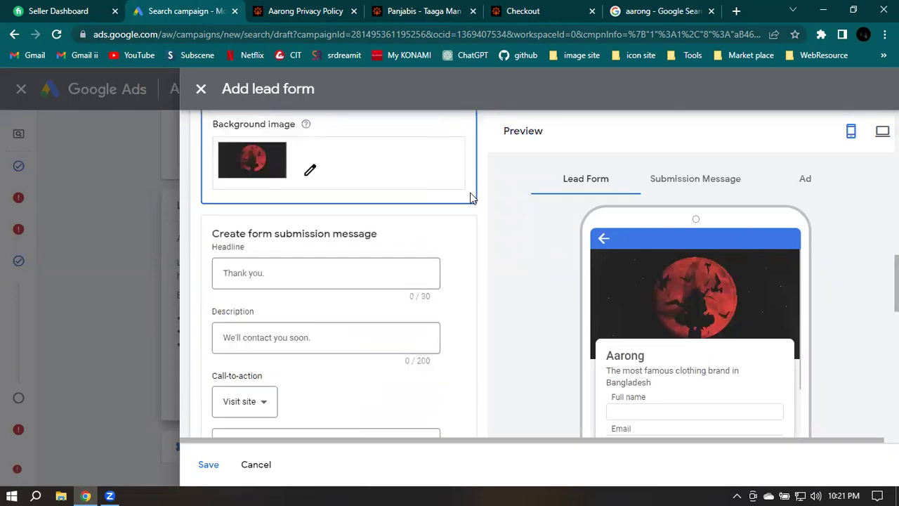
scroll(471, 198, up, 4)
scroll(471, 198, down, 5)
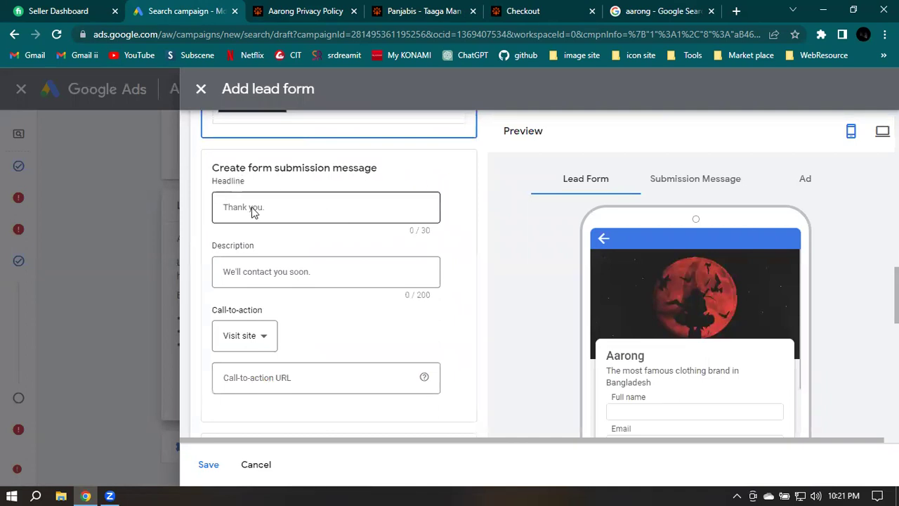
click(293, 208)
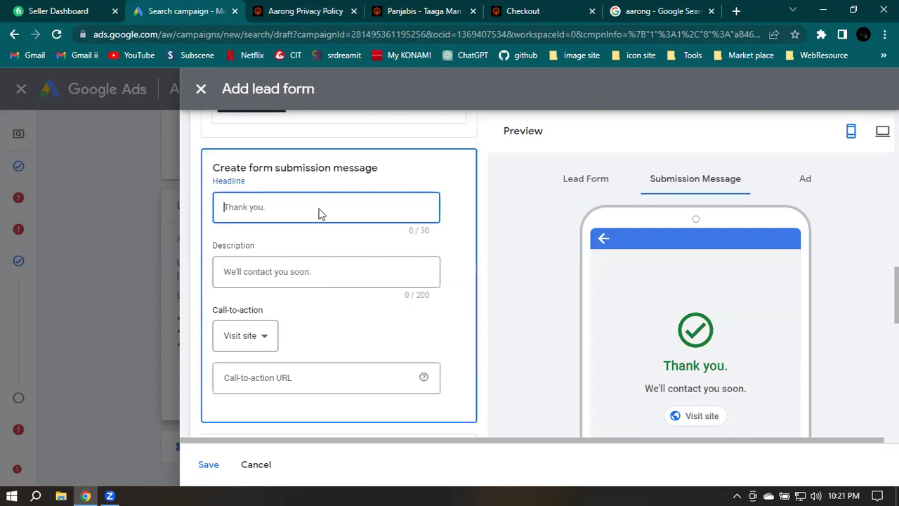
scroll(318, 213, up, 10)
text(Th)
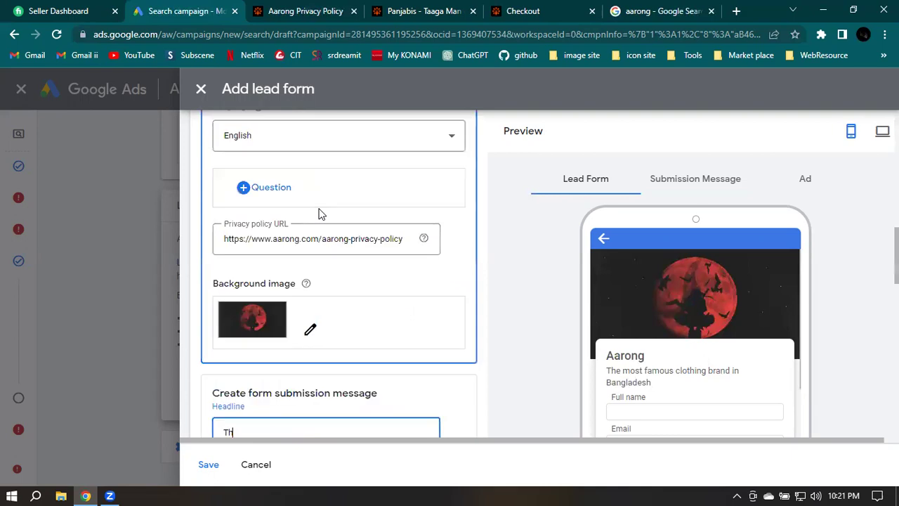
text(ank you)
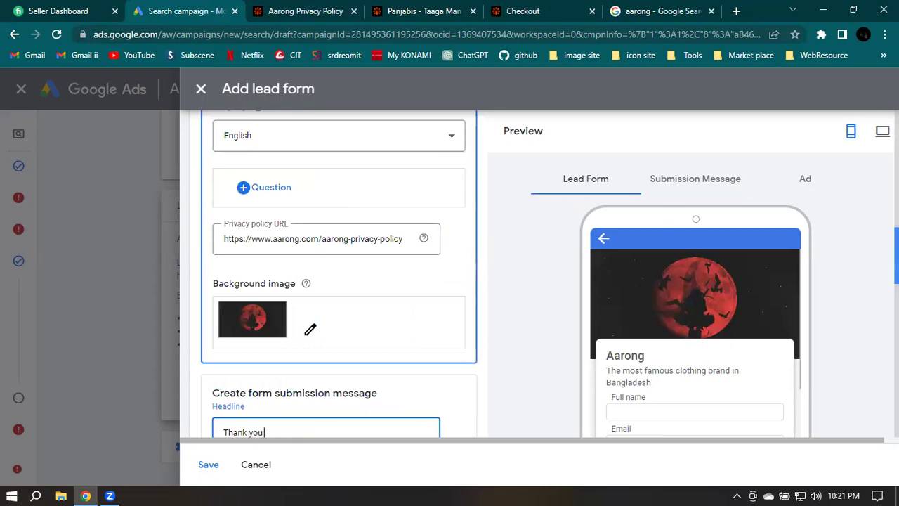
Enter 'We'll contact you verry soon' as the submission message description
scroll(340, 274, down, 4)
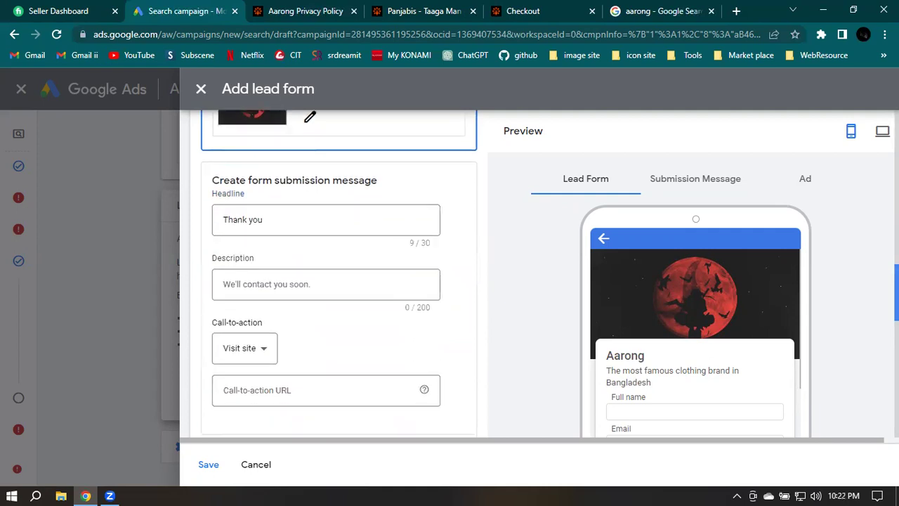
click(264, 238)
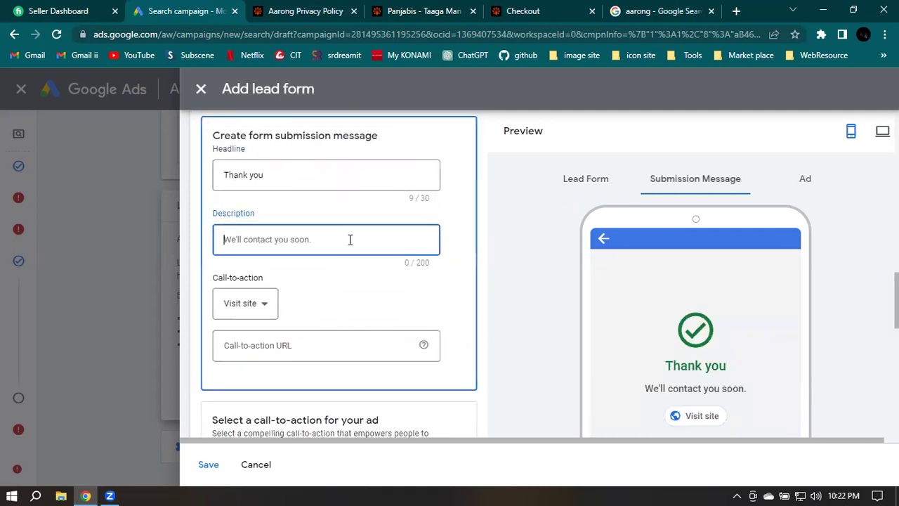
scroll(351, 242, up, 5)
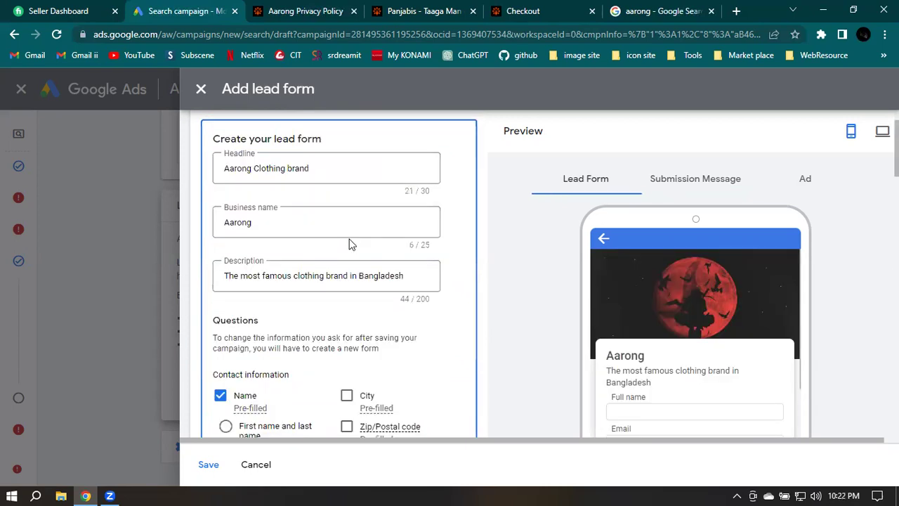
text(We)
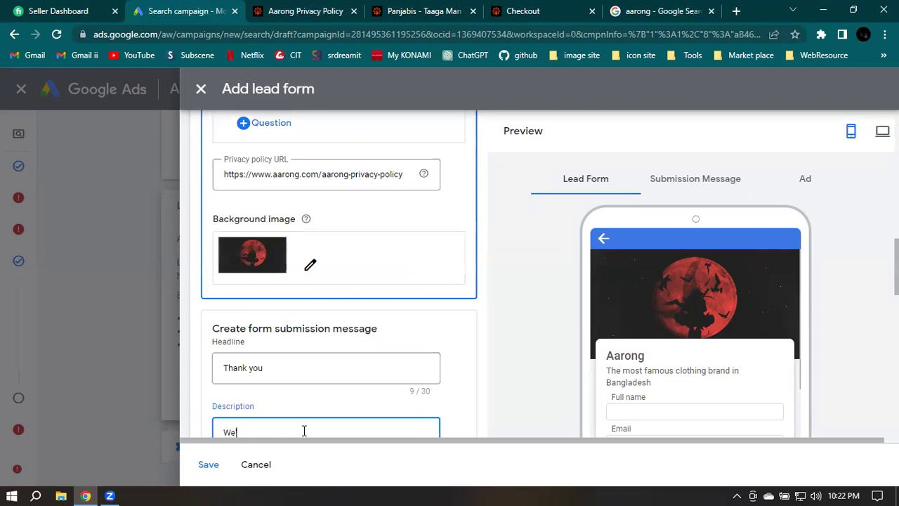
text('ll contact you verry)
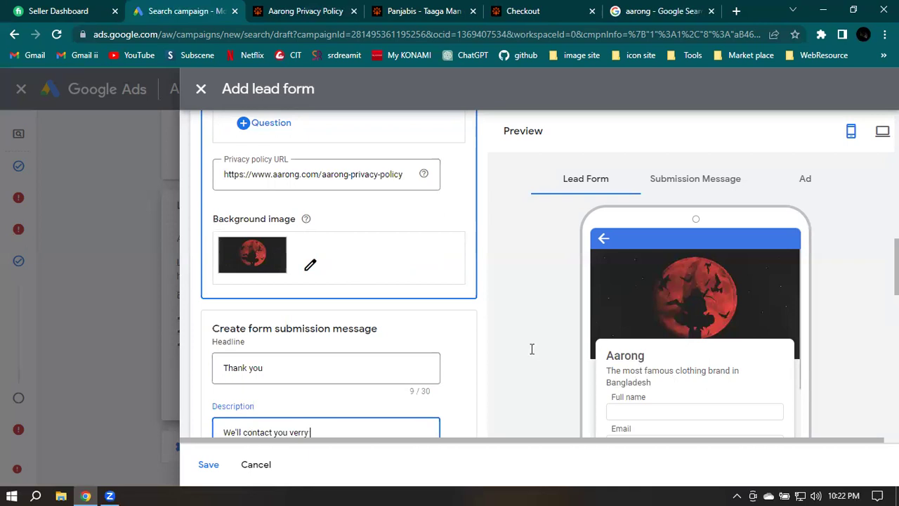
text( soon)
scroll(275, 343, down, 1)
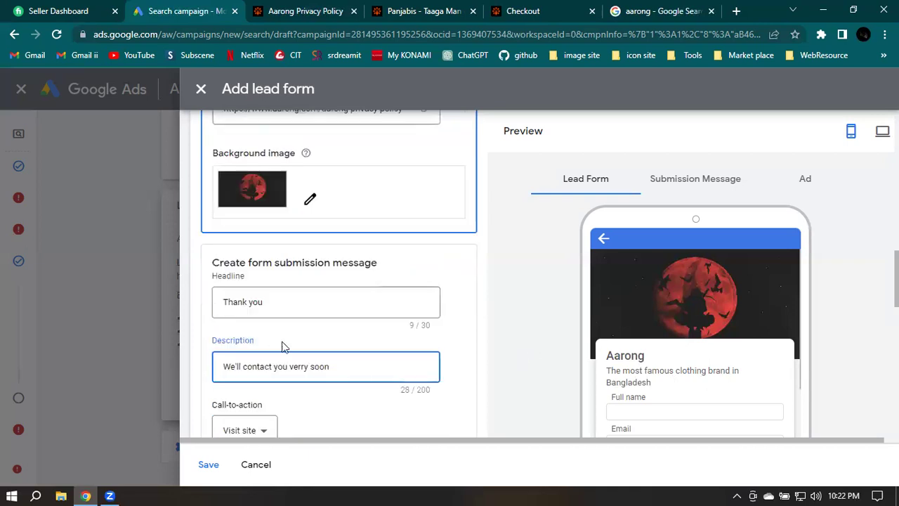
scroll(510, 363, down, 2)
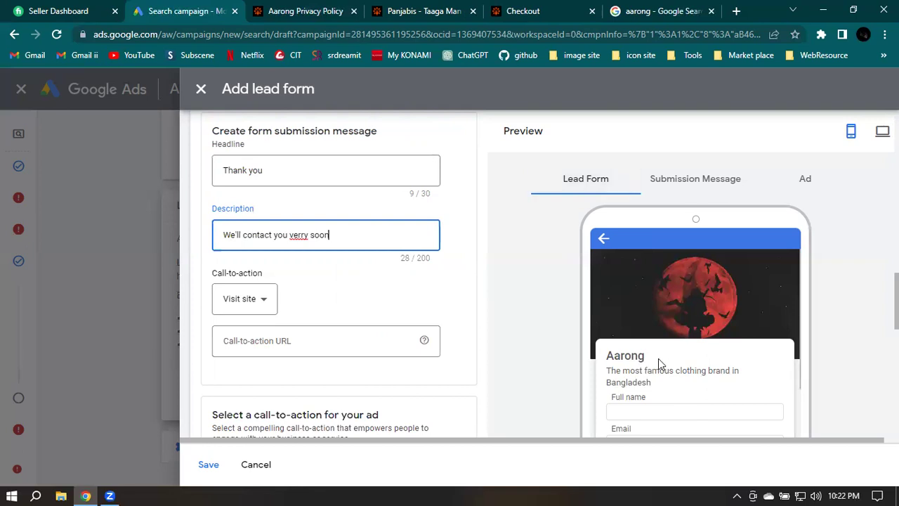
Append dots so the headline reads 'Thank you .....' and preview the submission message
scroll(664, 362, down, 4)
scroll(589, 348, down, 2)
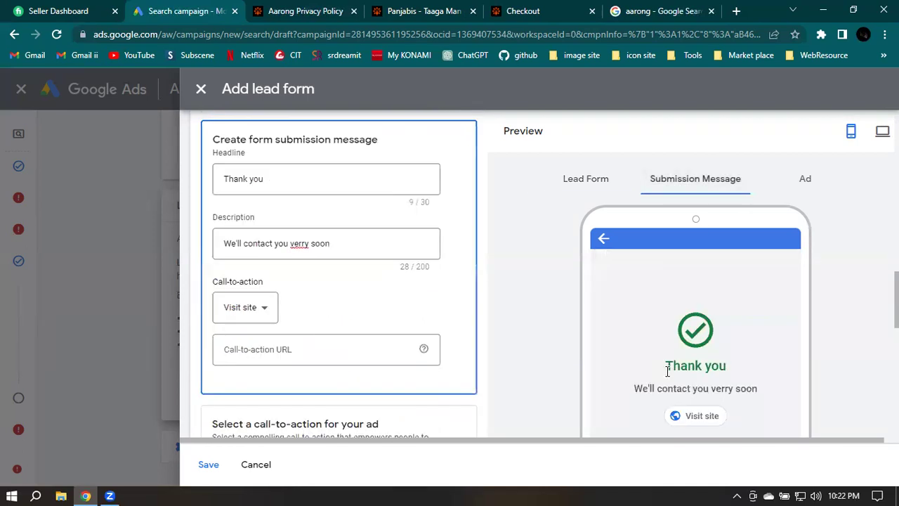
click(289, 178)
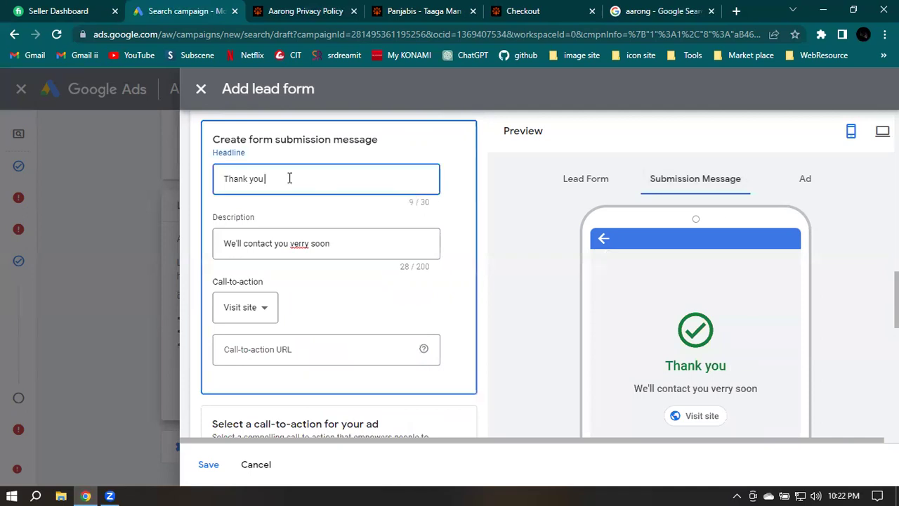
scroll(362, 210, up, 10)
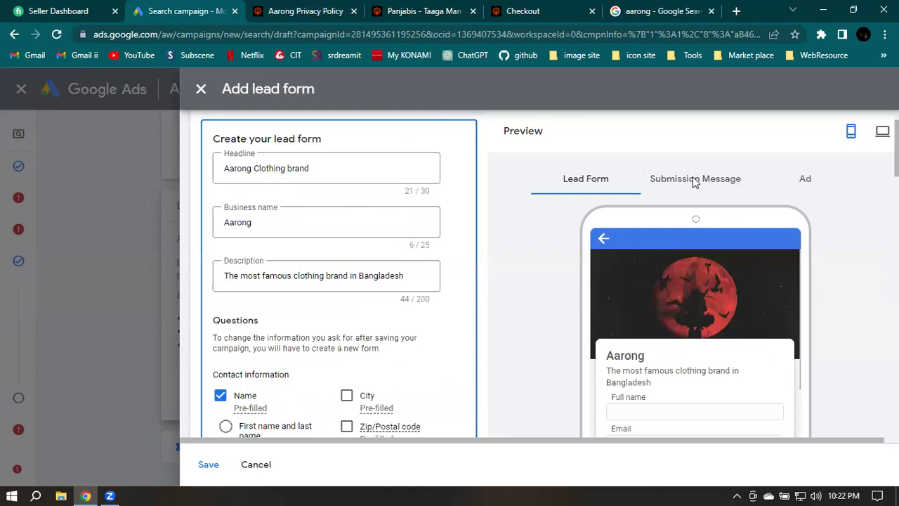
text(....)
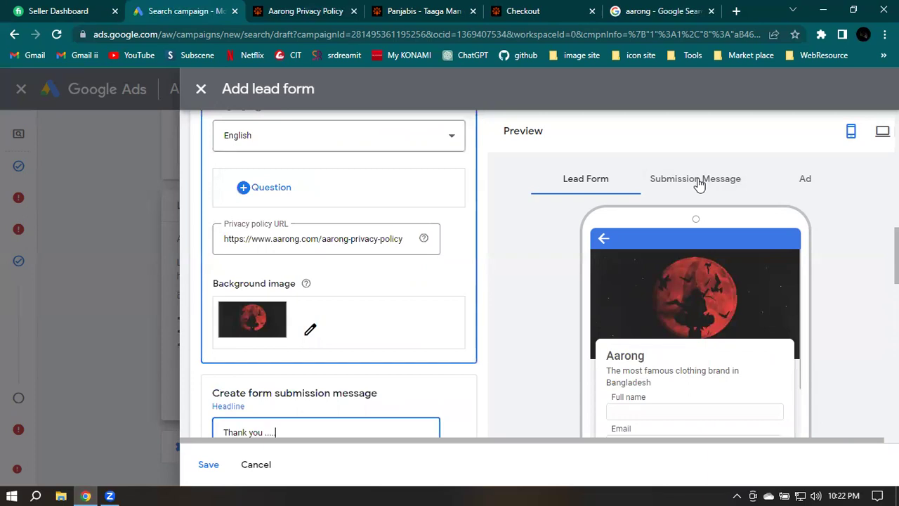
click(695, 179)
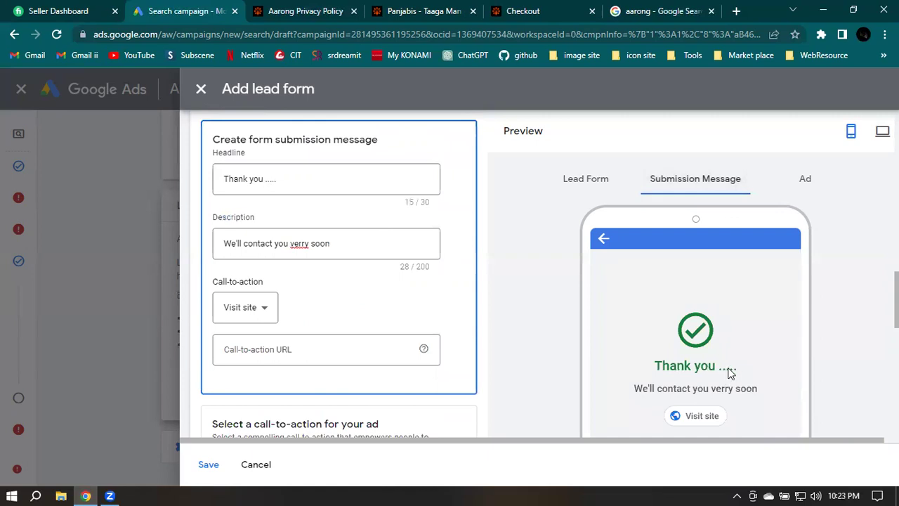
Fix 'verry' to 'very' in the description and recheck the submission message preview
click(232, 252)
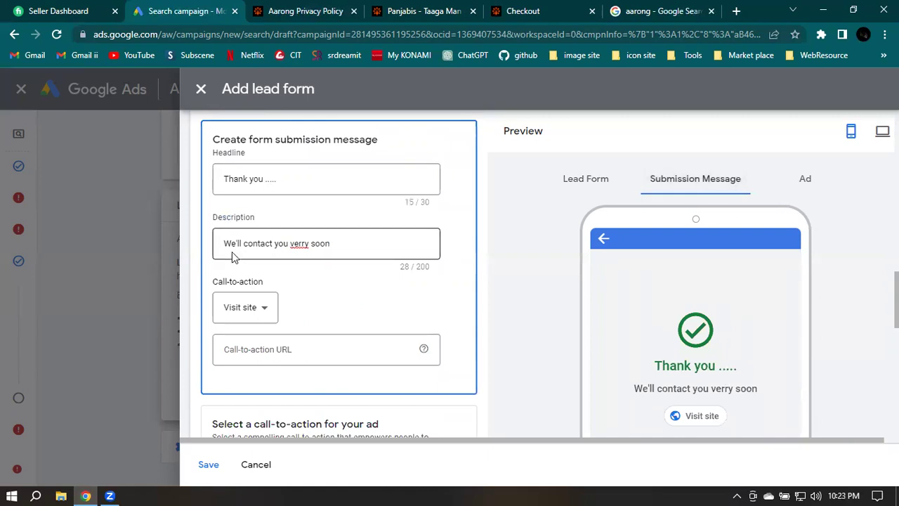
click(305, 244)
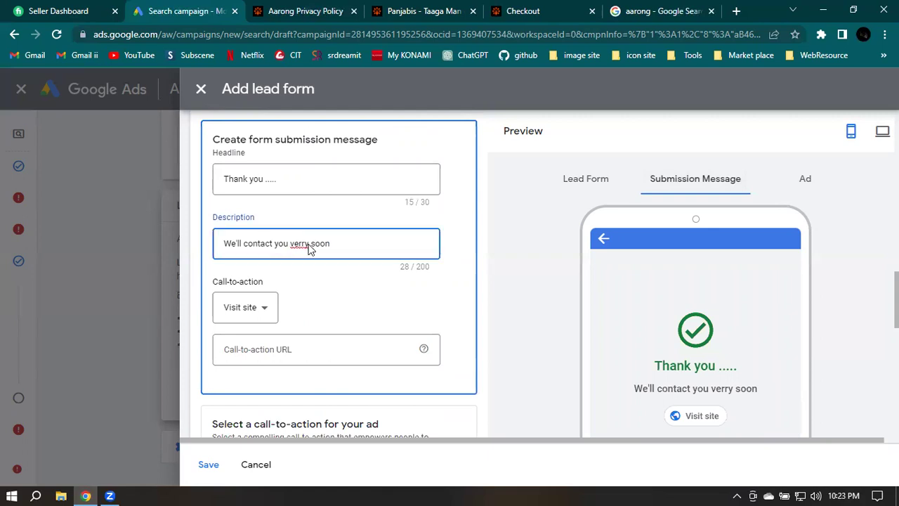
click(586, 178)
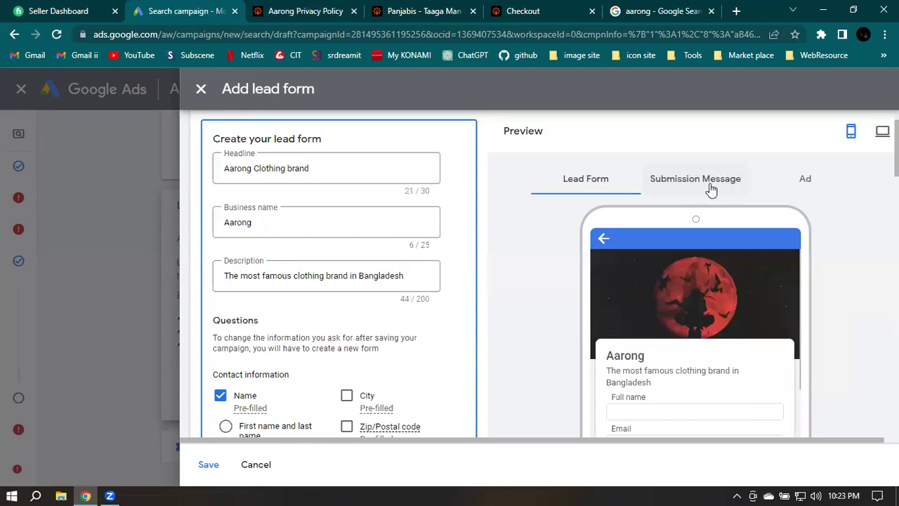
click(713, 198)
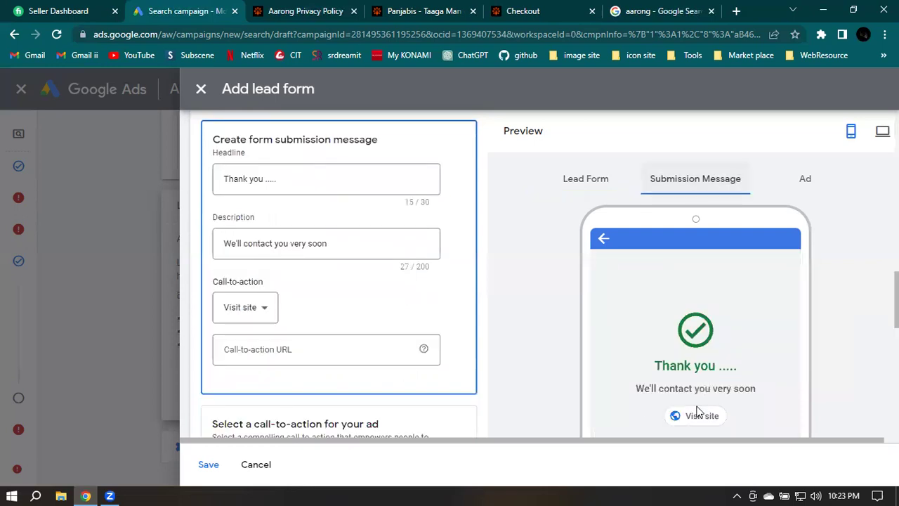
scroll(168, 220, down, 1)
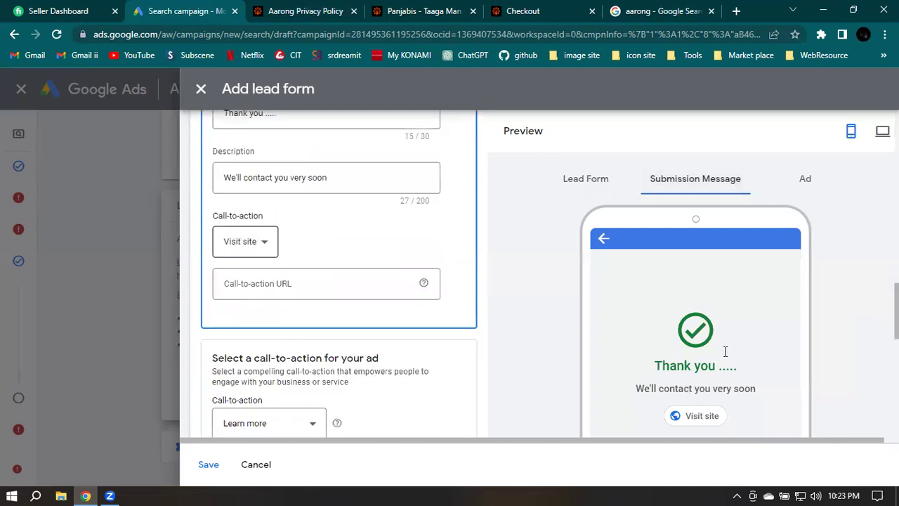
key(Tab)
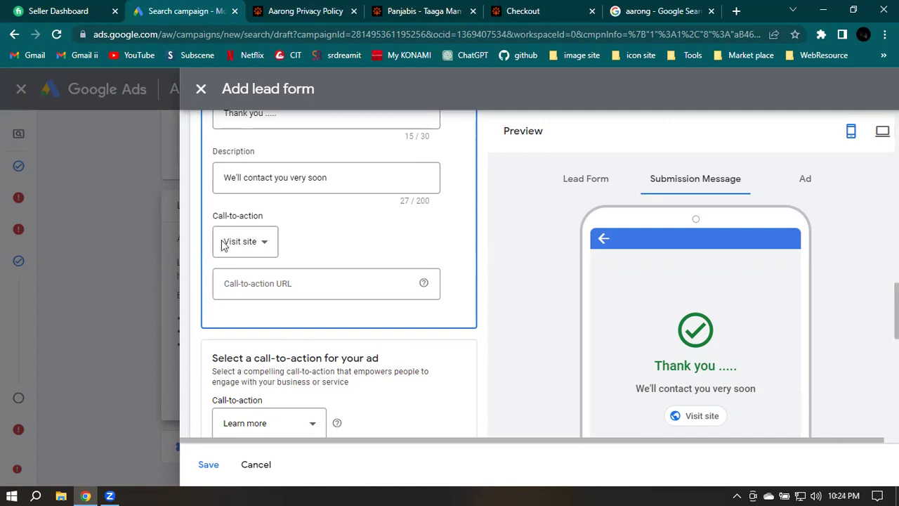
Try Download, then set the submission message call-to-action to None and preview the message
click(243, 245)
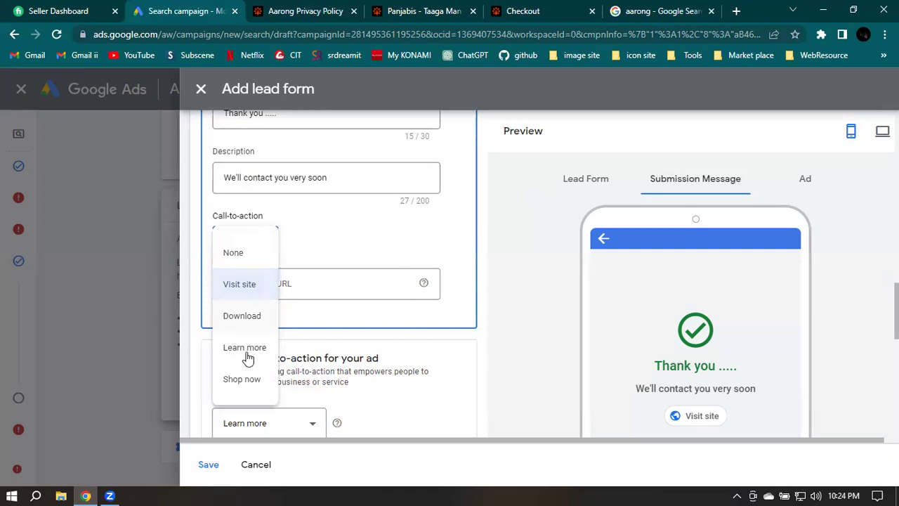
click(336, 242)
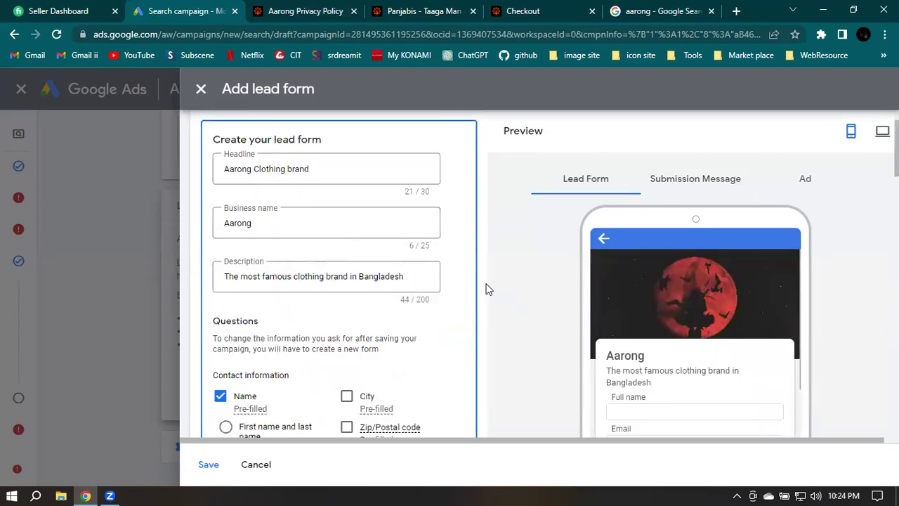
scroll(441, 292, down, 1)
scroll(441, 294, down, 10)
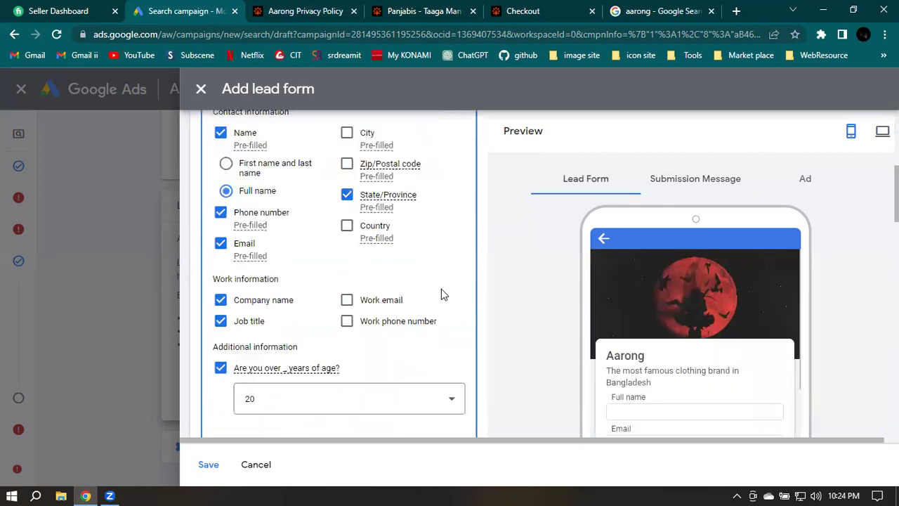
scroll(442, 294, down, 3)
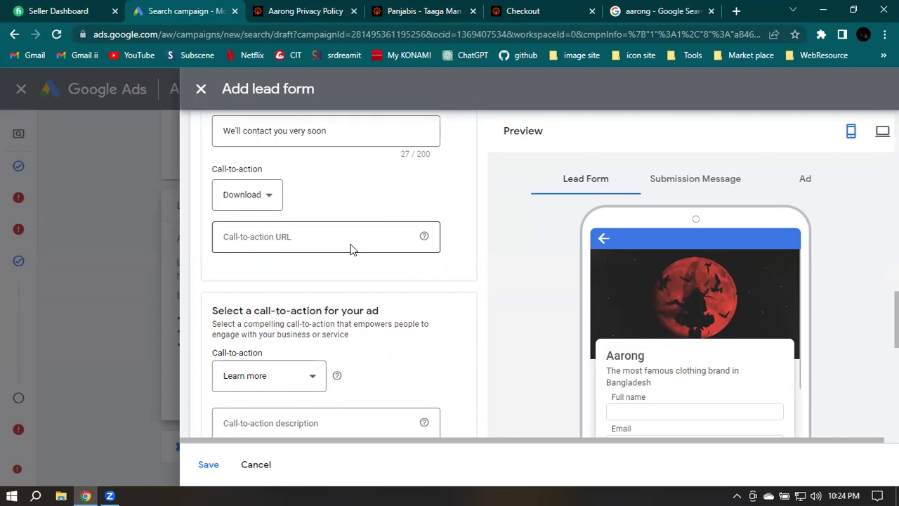
click(247, 197)
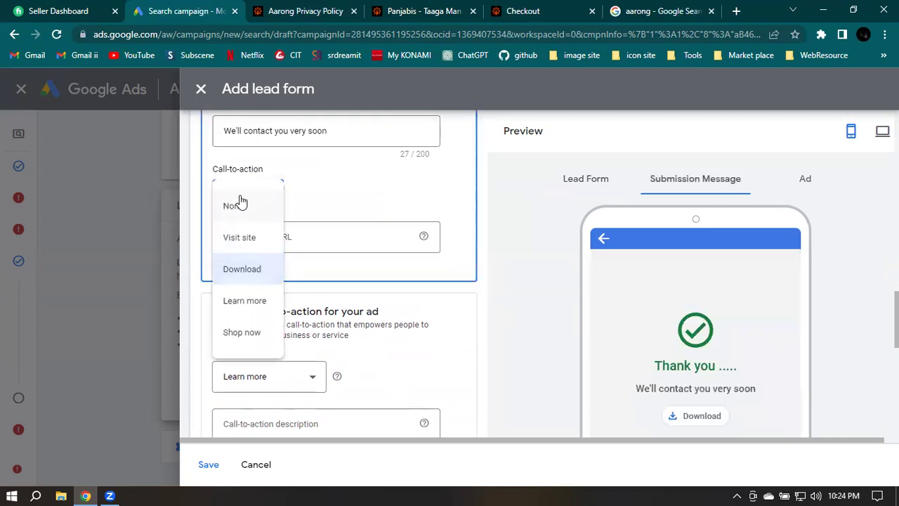
click(235, 205)
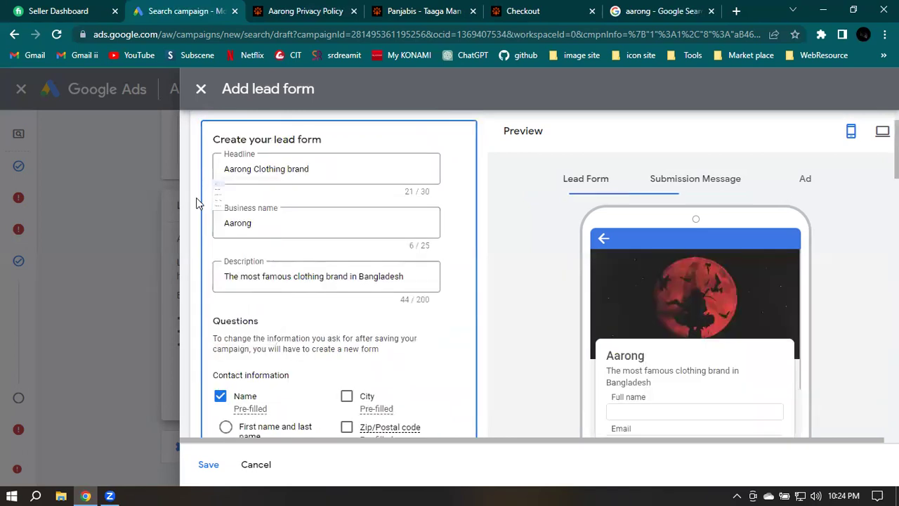
click(680, 184)
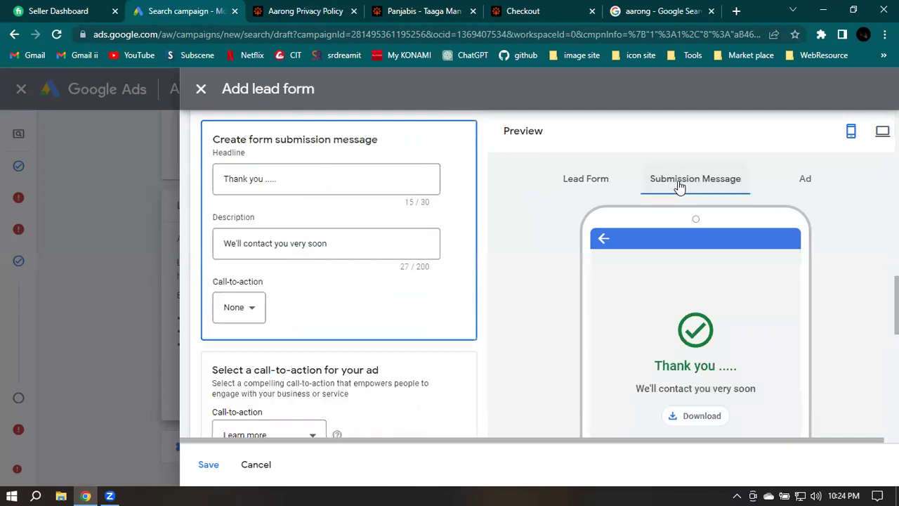
scroll(690, 410, down, 3)
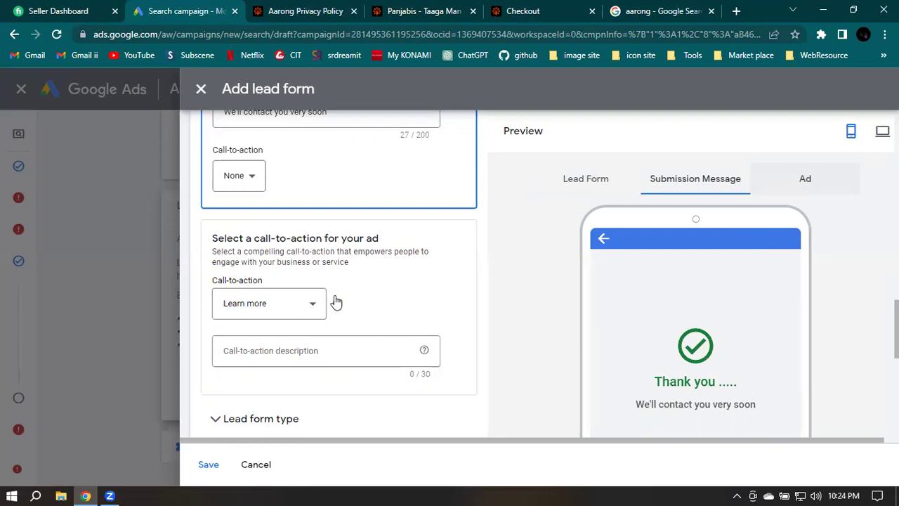
Preview the ad and browse its call-to-action options to switch from Learn more to Get started
click(485, 287)
scroll(527, 326, down, 1)
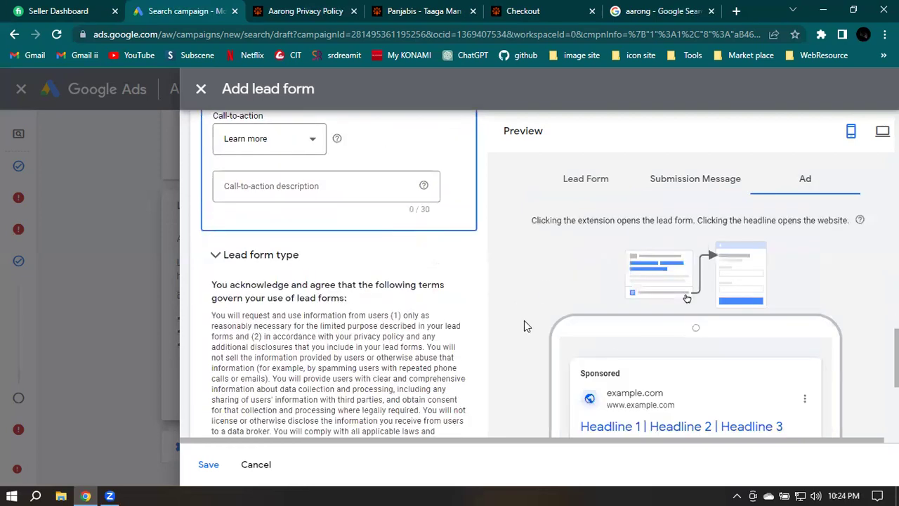
scroll(332, 231, up, 1)
scroll(332, 231, up, 1)
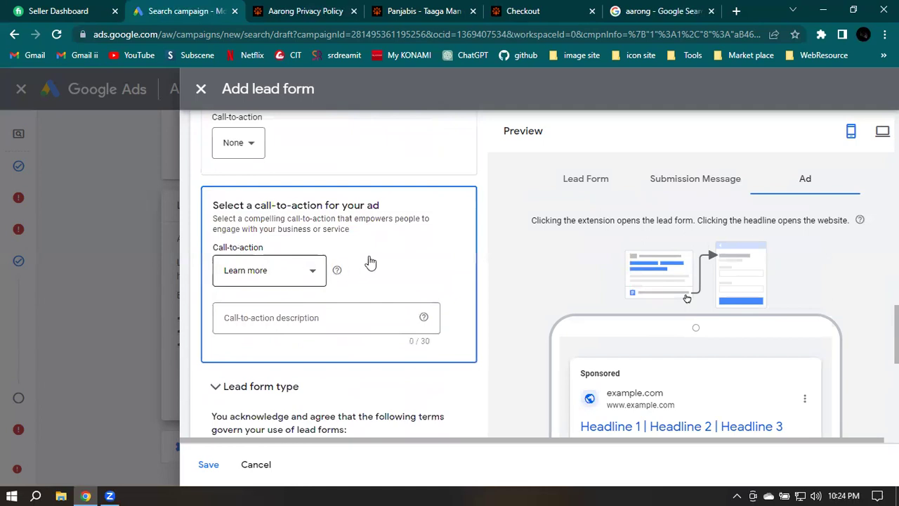
scroll(291, 251, down, 1)
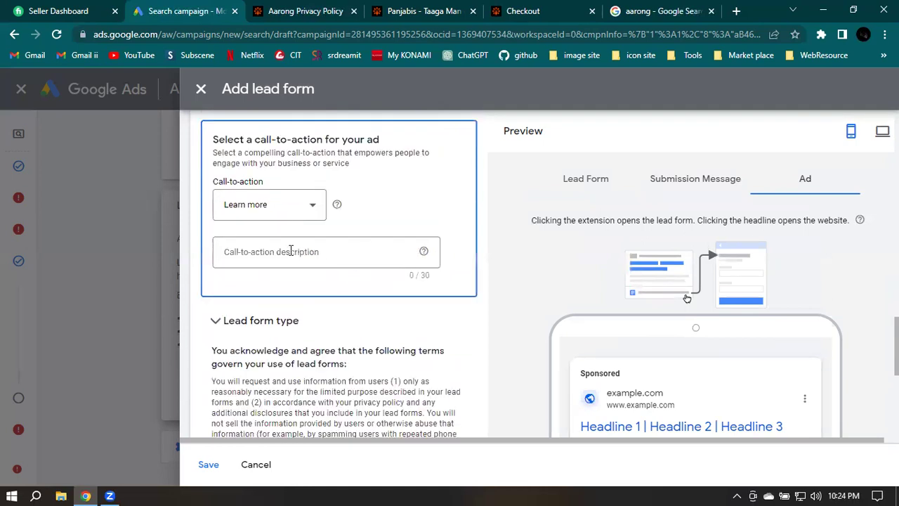
click(298, 206)
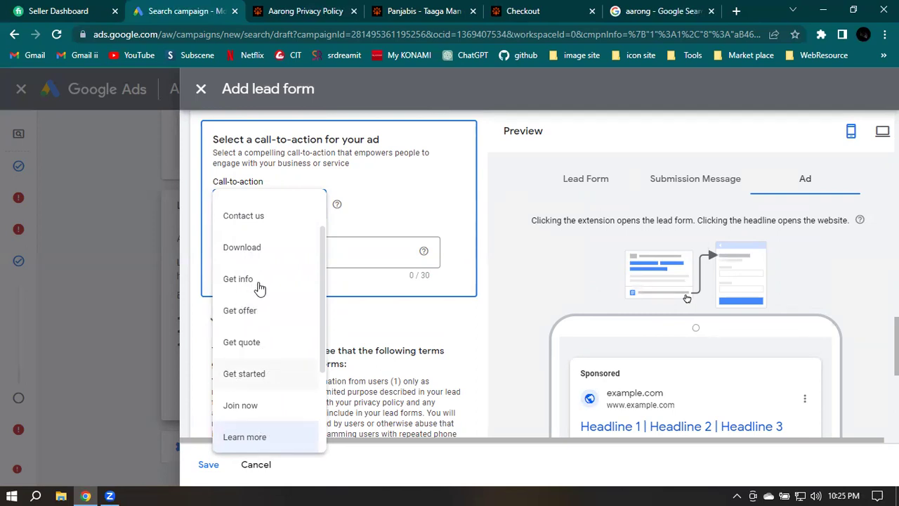
scroll(247, 383, down, 2)
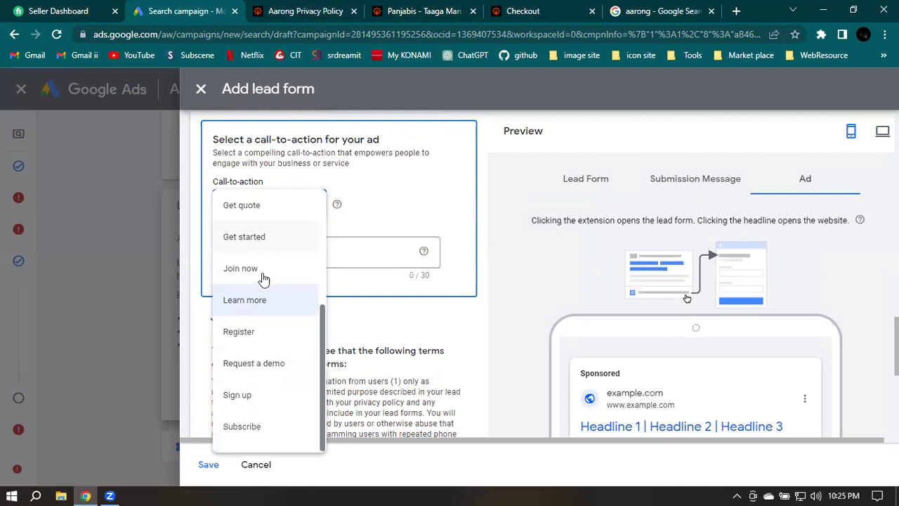
scroll(244, 313, up, 3)
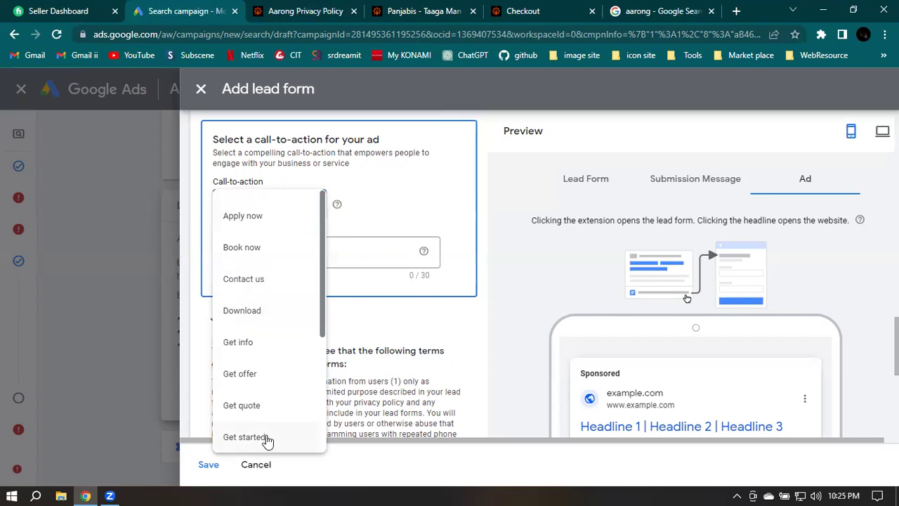
scroll(257, 366, up, 10)
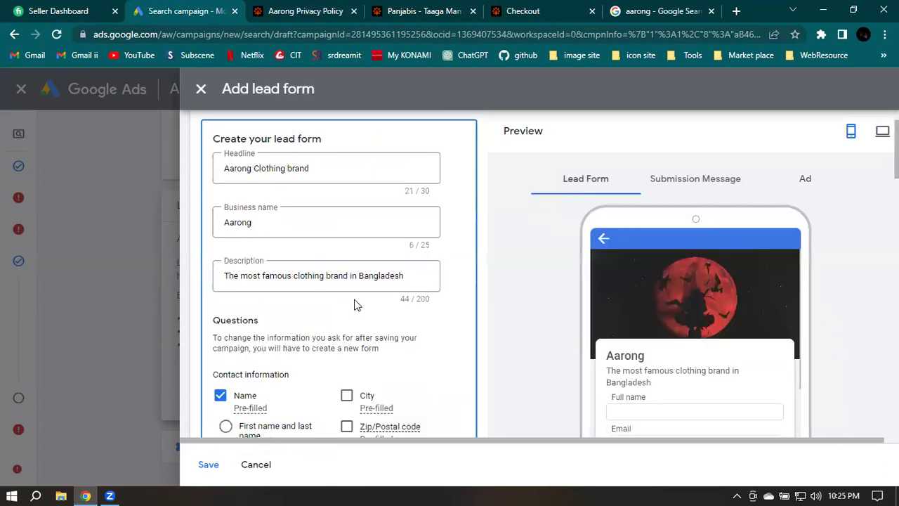
scroll(343, 312, down, 5)
scroll(343, 312, down, 1)
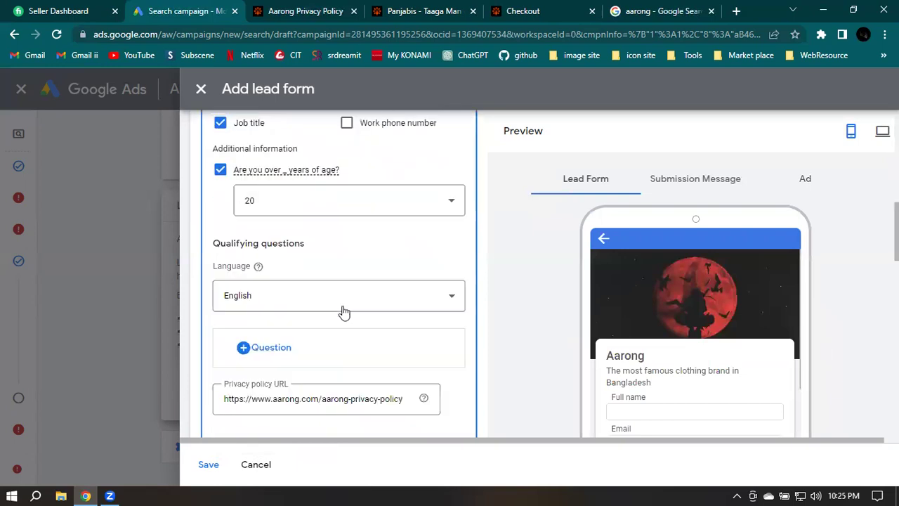
scroll(343, 312, down, 4)
scroll(235, 237, down, 4)
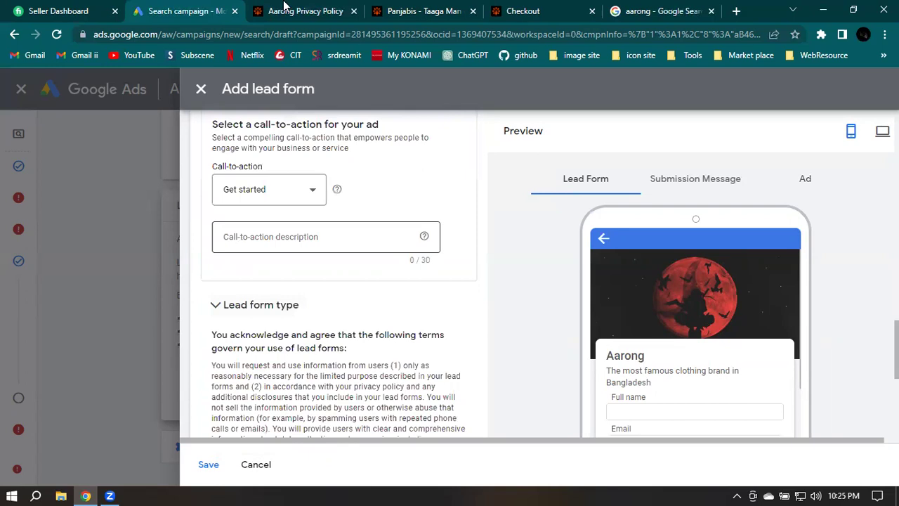
key(ctrl+Tab)
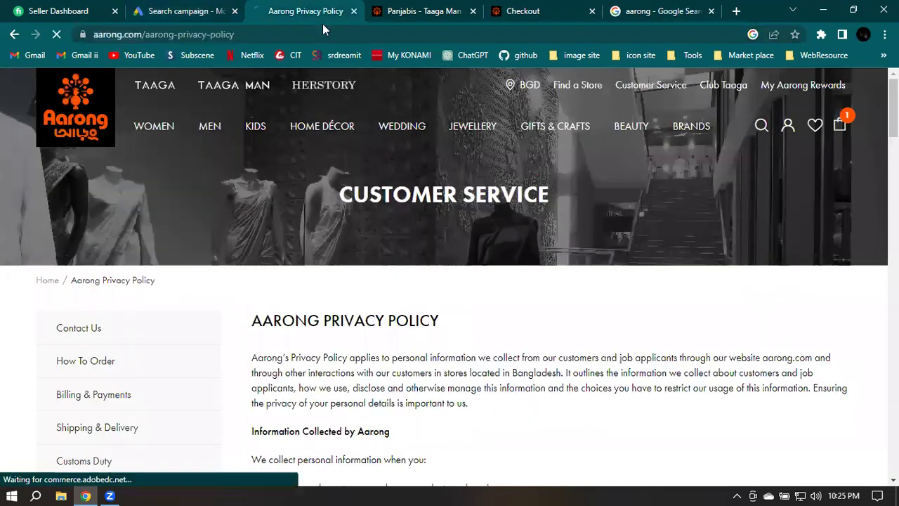
double_click(205, 33)
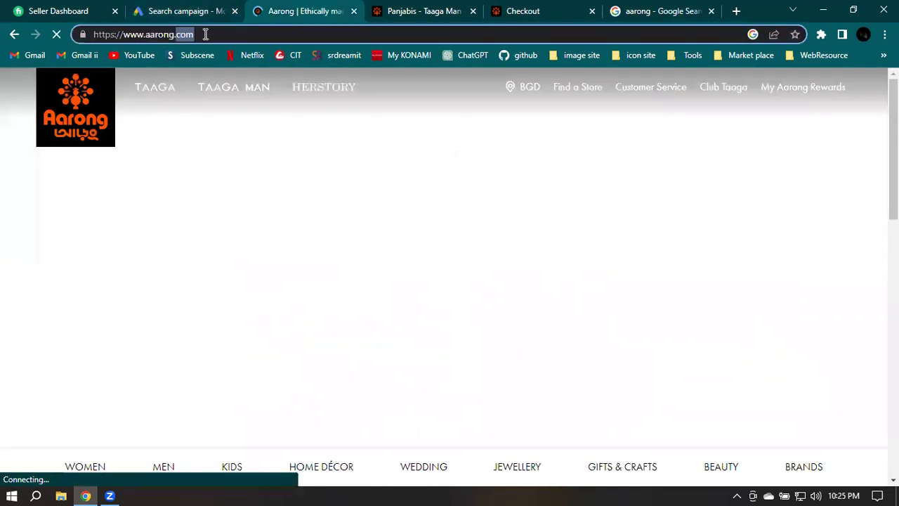
click(205, 34)
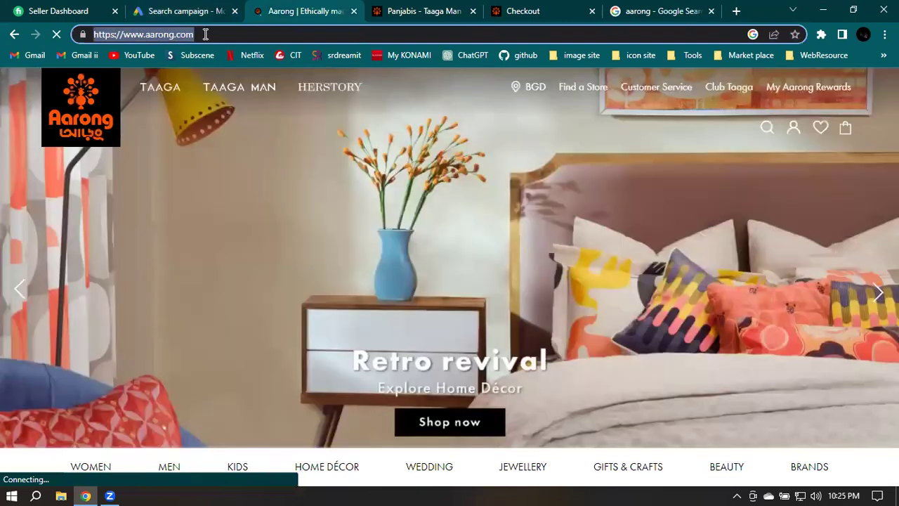
key(ctrl+shift+Tab)
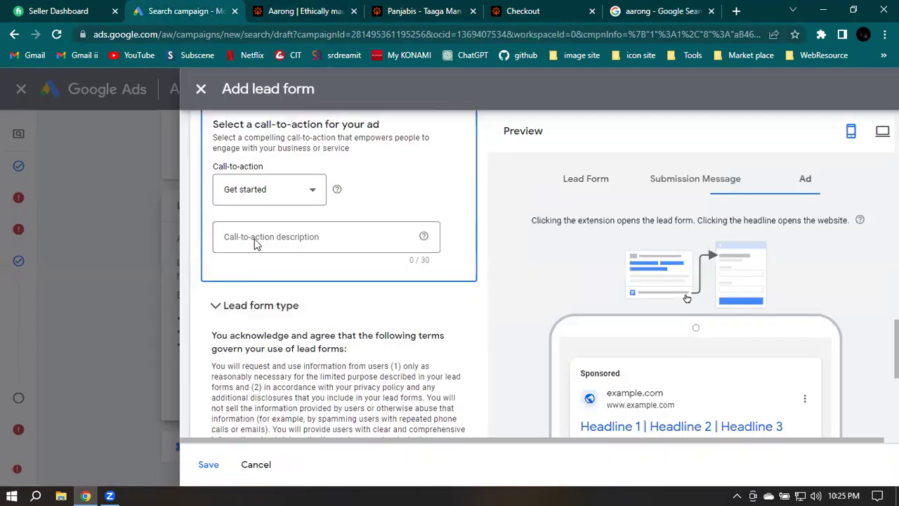
Start filling in the lead form's call-to-action description field
click(279, 237)
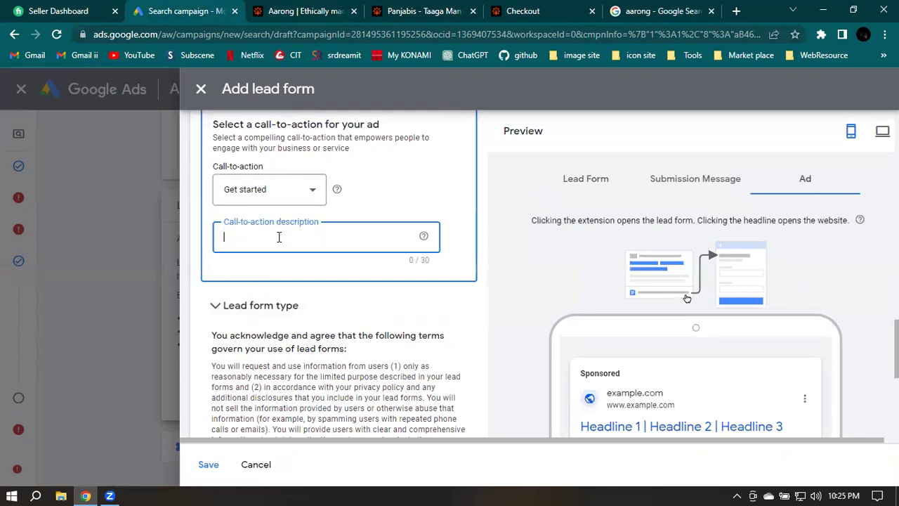
scroll(279, 237, up, 10)
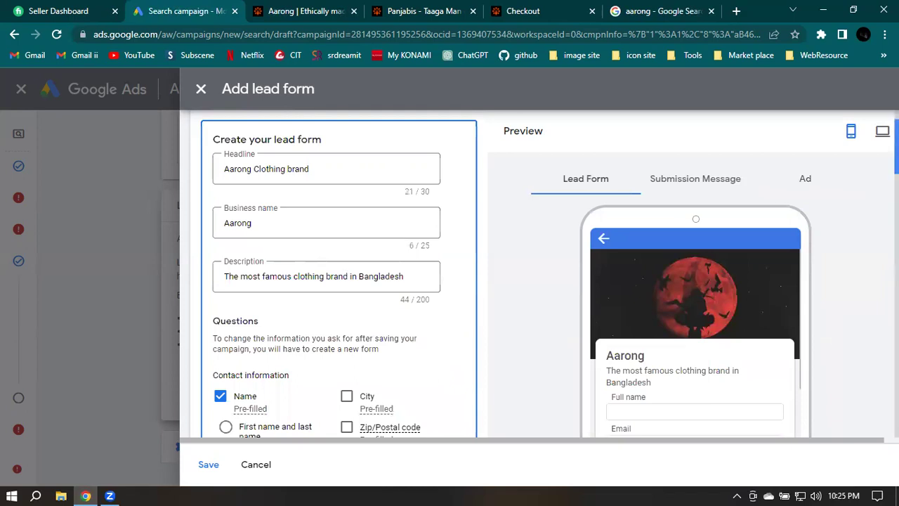
scroll(383, 301, down, 10)
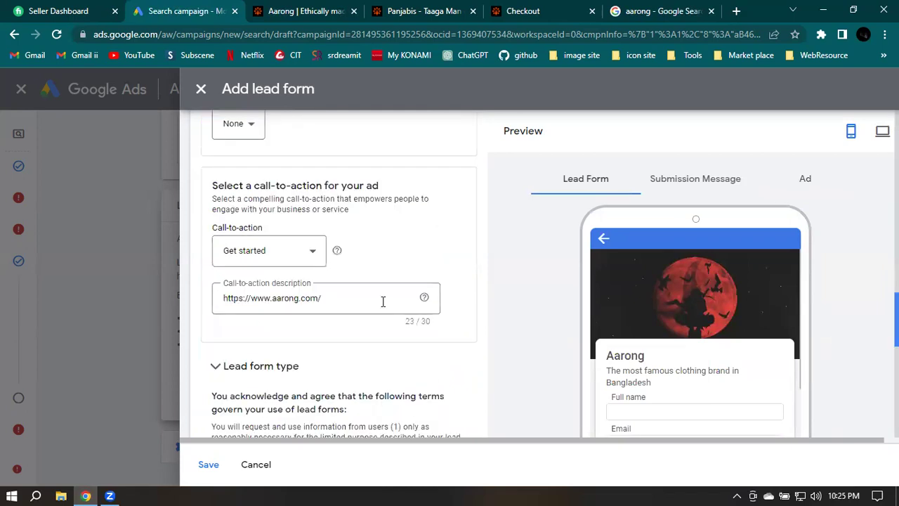
scroll(383, 301, down, 2)
scroll(351, 298, up, 1)
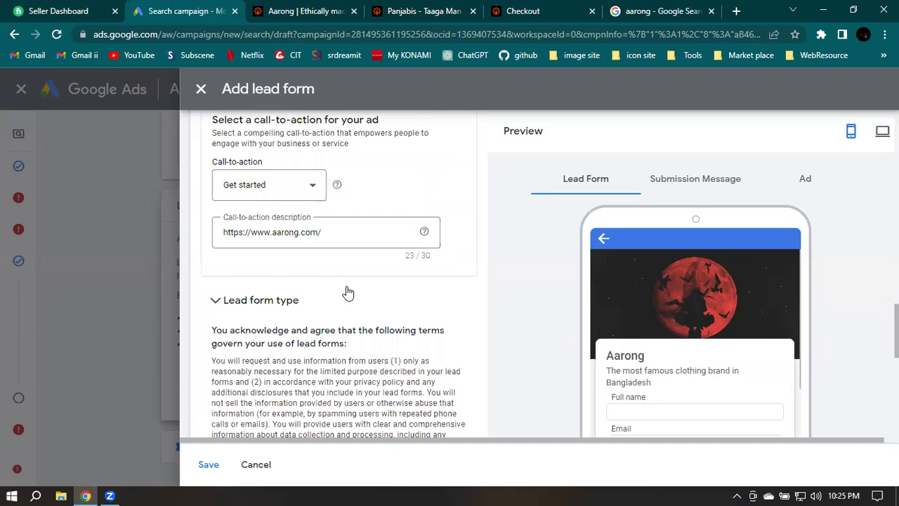
click(247, 231)
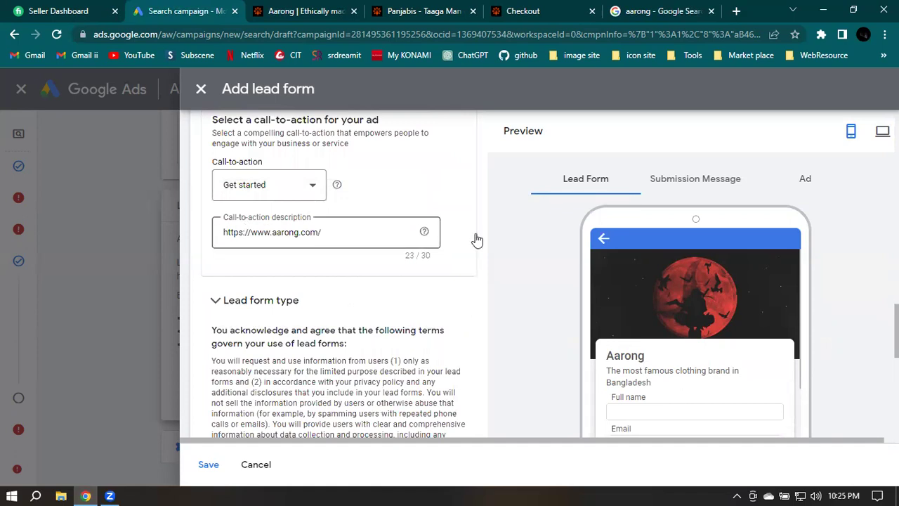
Preview the ad with the thank-you message and Get started call-to-action, then resume editing the description
click(805, 182)
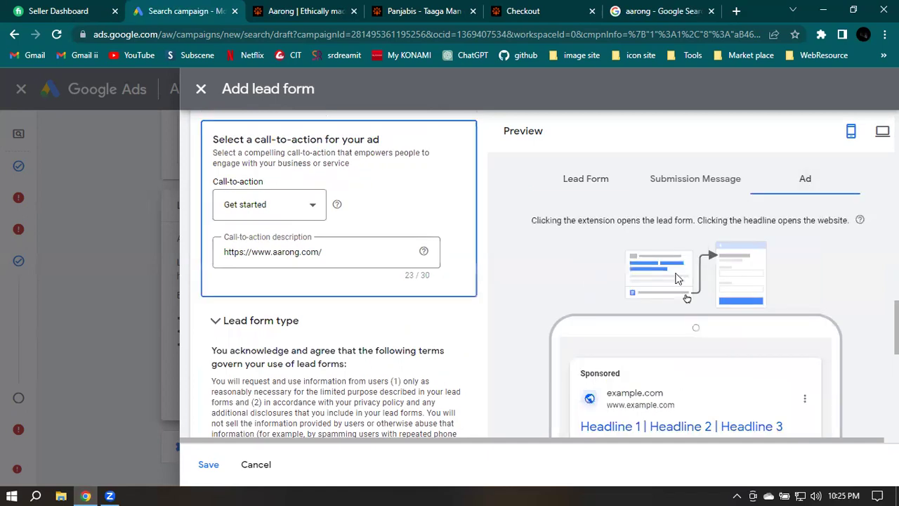
scroll(680, 275, down, 2)
scroll(294, 288, down, 3)
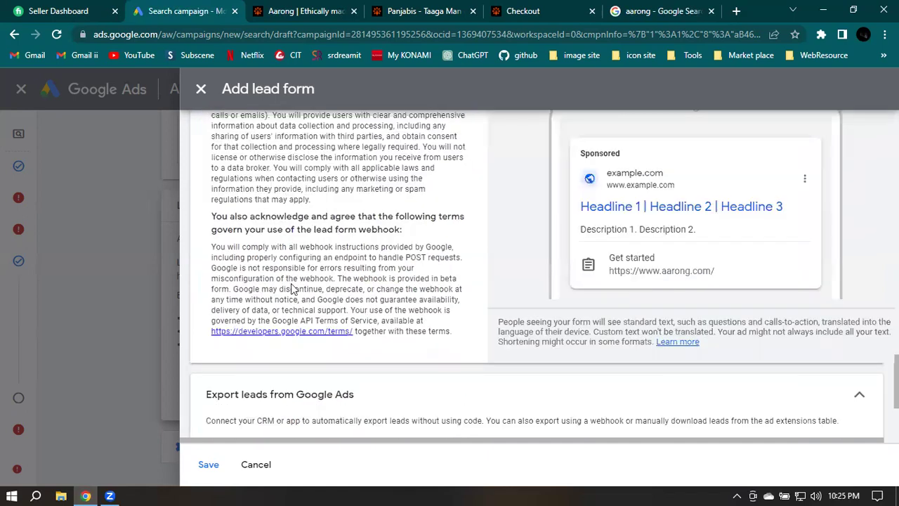
scroll(299, 255, up, 4)
scroll(356, 250, up, 1)
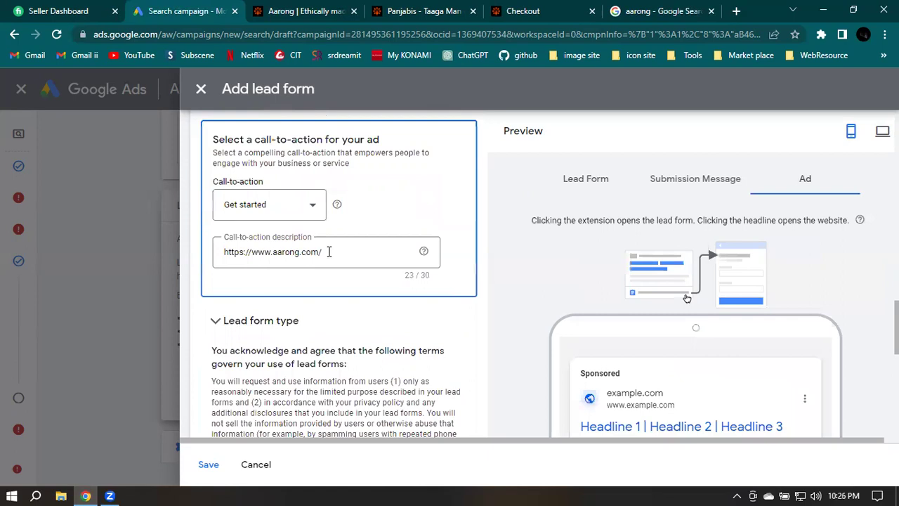
click(339, 255)
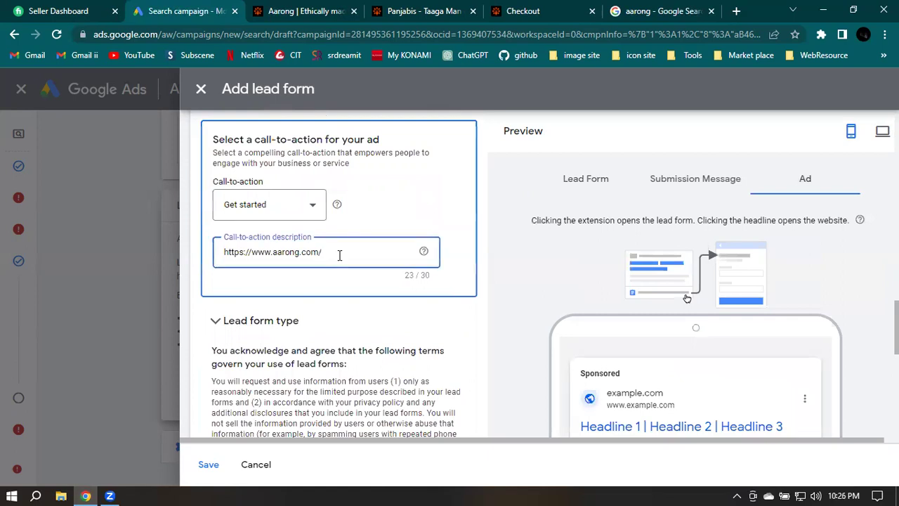
scroll(340, 255, up, 10)
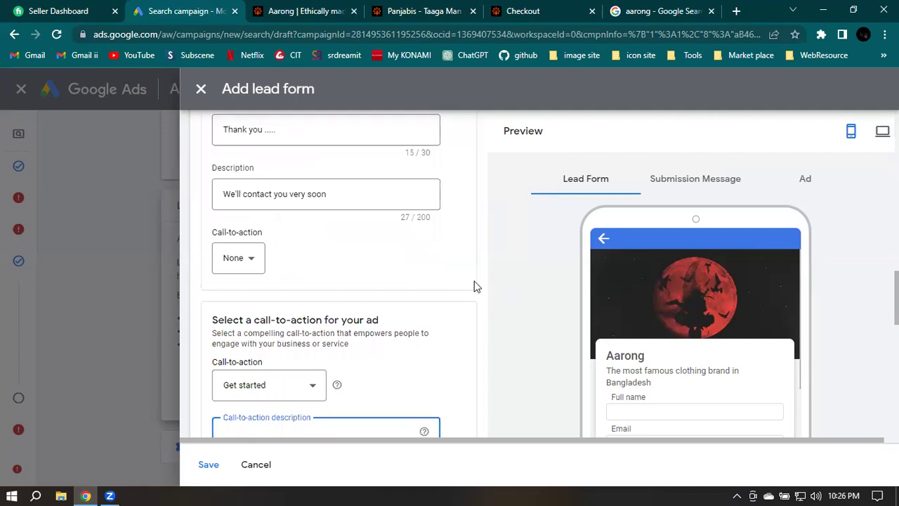
Enter 'The most popular Brand' as the ad's call-to-action description
scroll(475, 286, up, 5)
scroll(475, 286, down, 4)
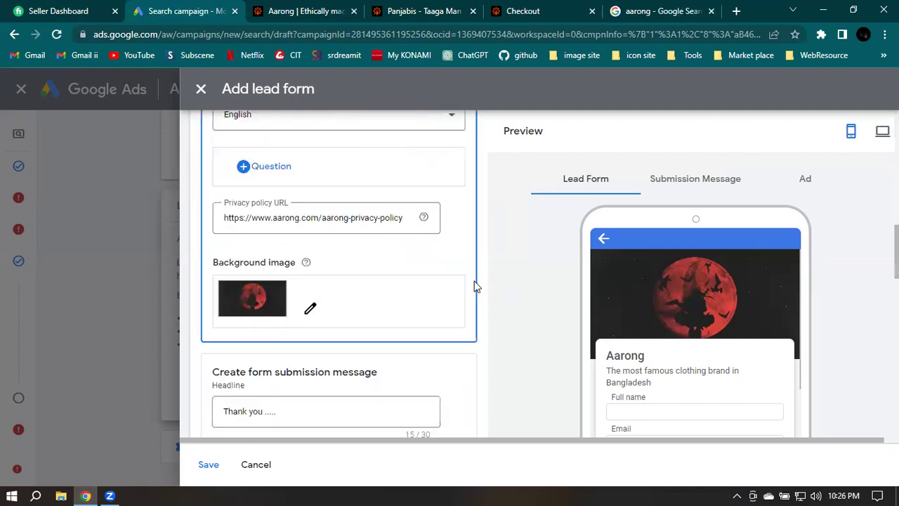
scroll(475, 286, down, 1)
scroll(475, 286, down, 4)
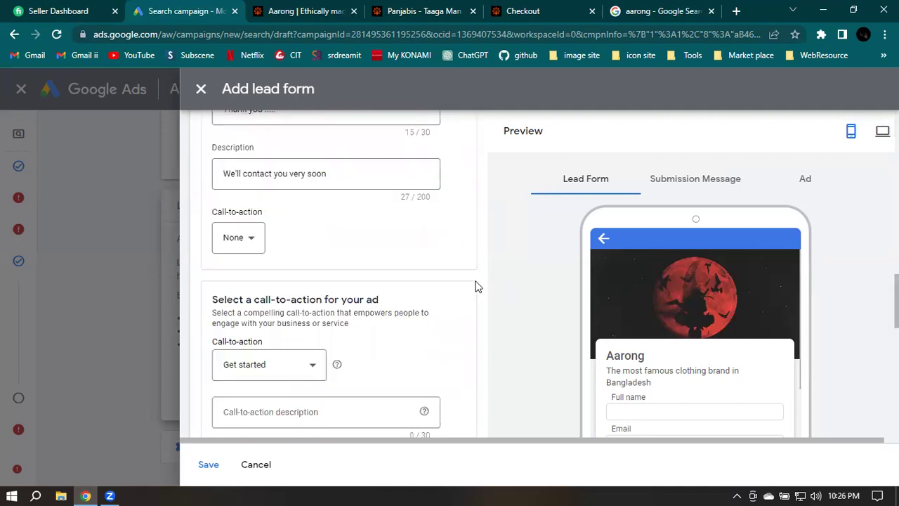
click(264, 415)
click(345, 413)
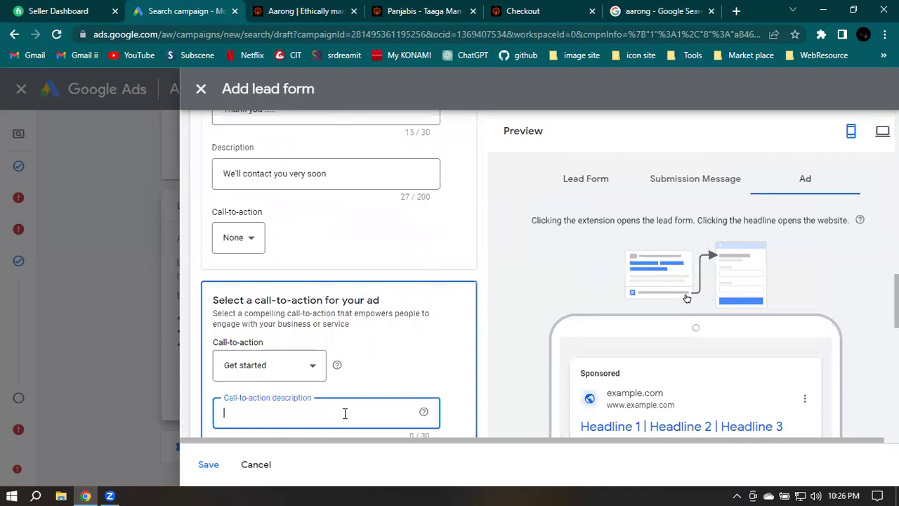
scroll(345, 413, up, 10)
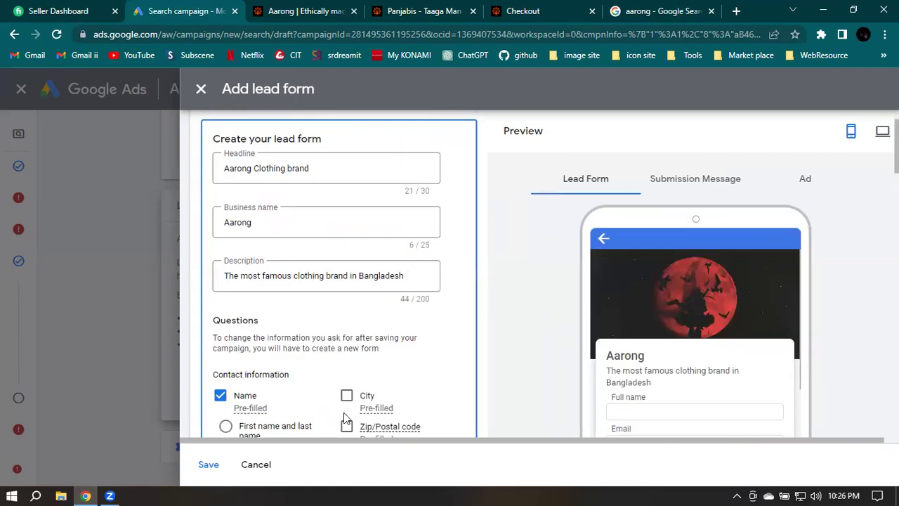
text(m)
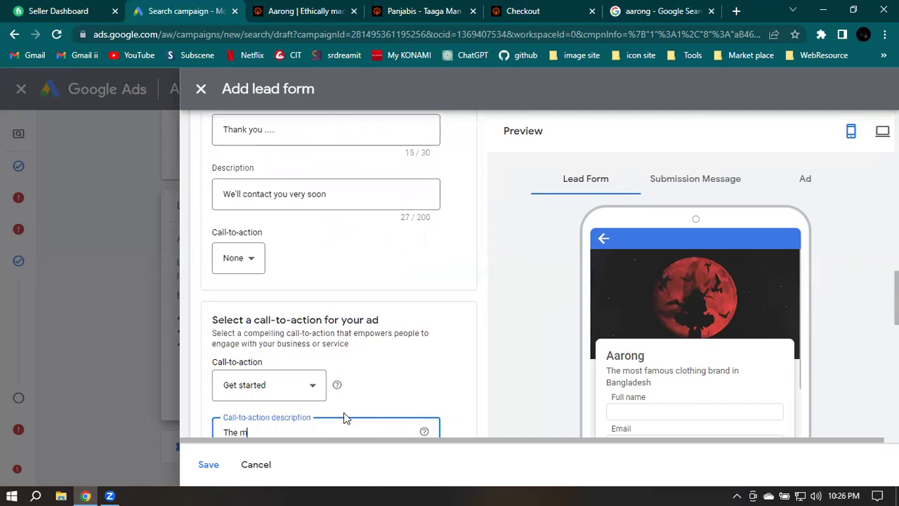
text(ost popu)
text(lar Brand)
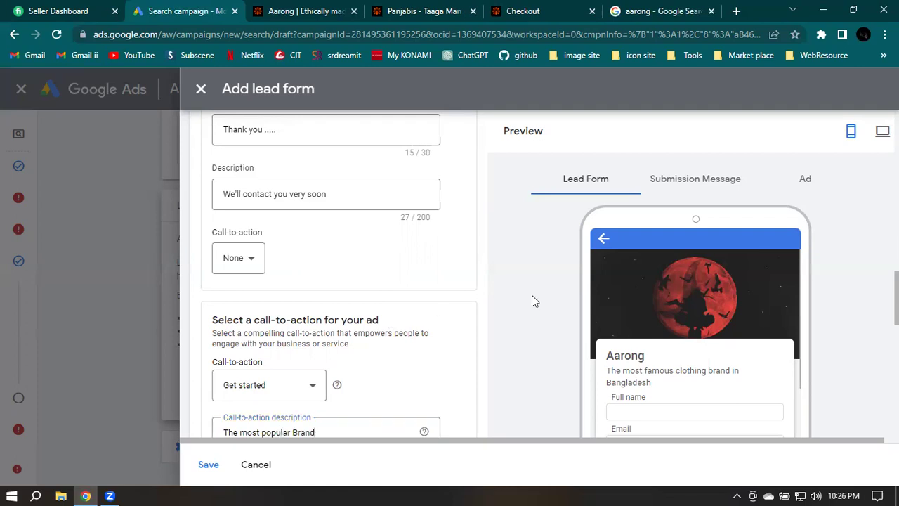
click(475, 305)
Review the lead form terms, save the Aarong Clothing brand lead form, and expand More extensions
scroll(393, 309, down, 2)
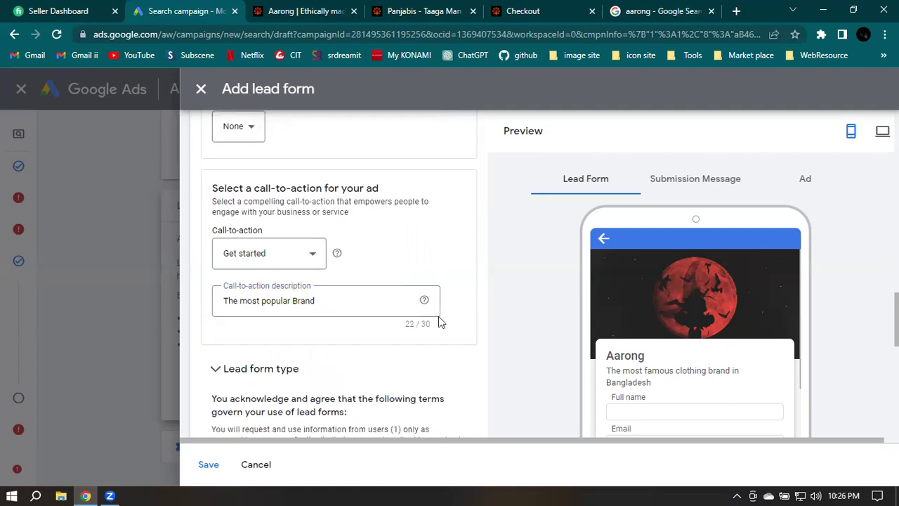
scroll(422, 316, down, 1)
scroll(300, 179, down, 4)
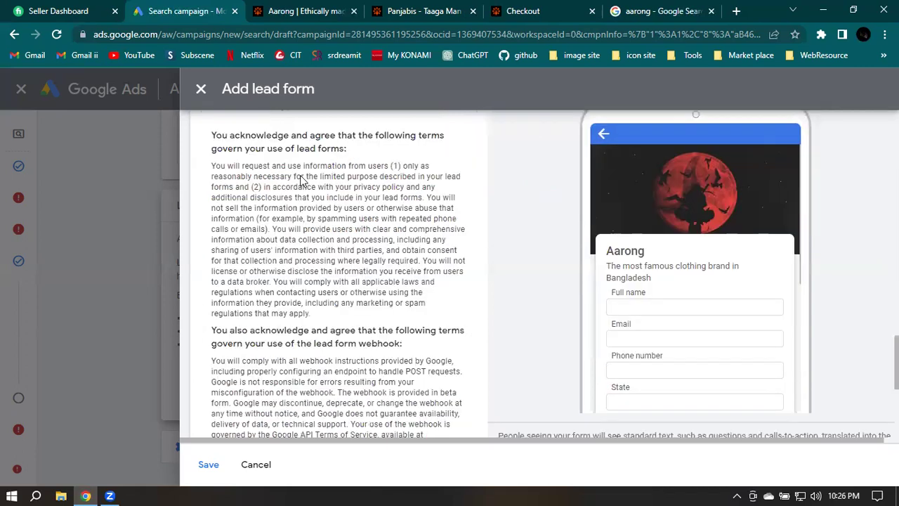
scroll(313, 225, up, 2)
scroll(334, 241, down, 1)
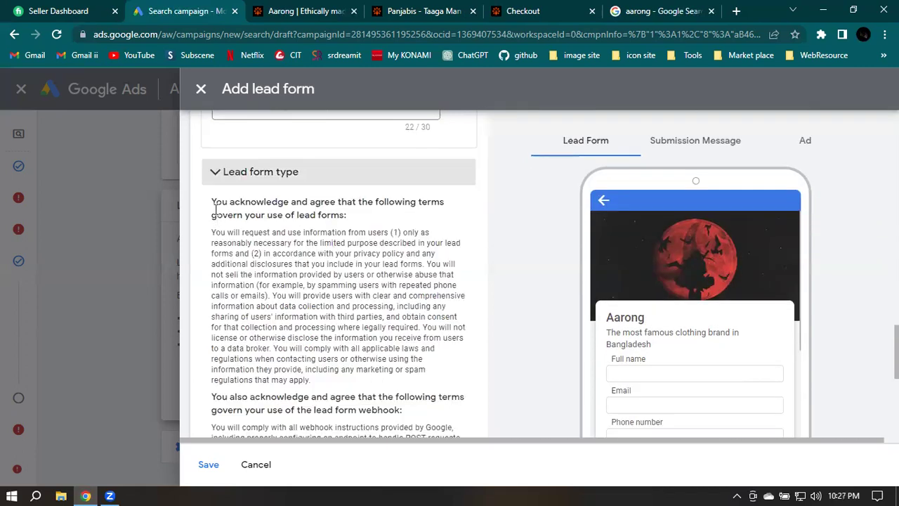
scroll(323, 263, down, 1)
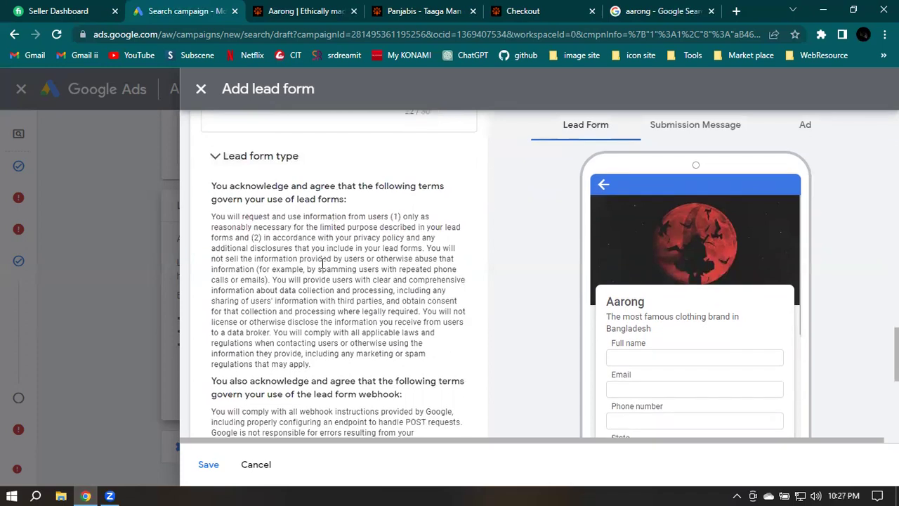
scroll(323, 263, down, 3)
scroll(327, 261, down, 1)
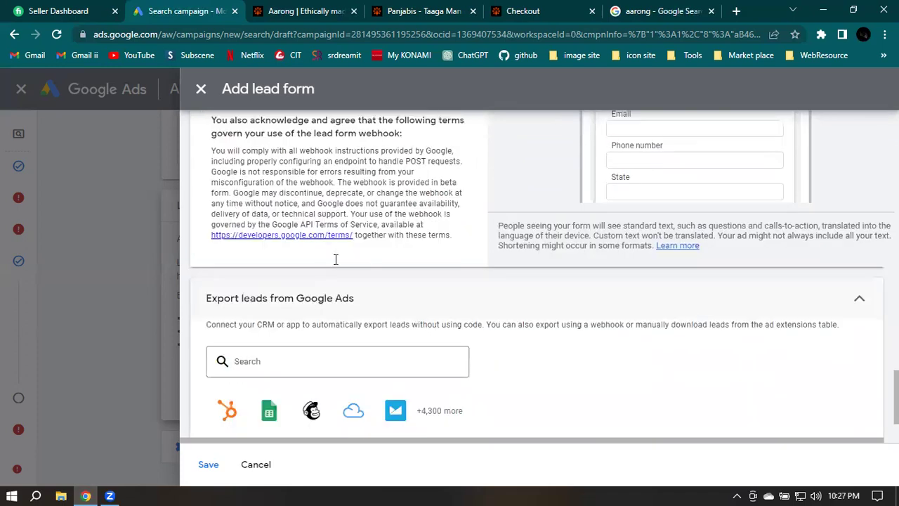
scroll(694, 245, up, 1)
scroll(726, 218, down, 2)
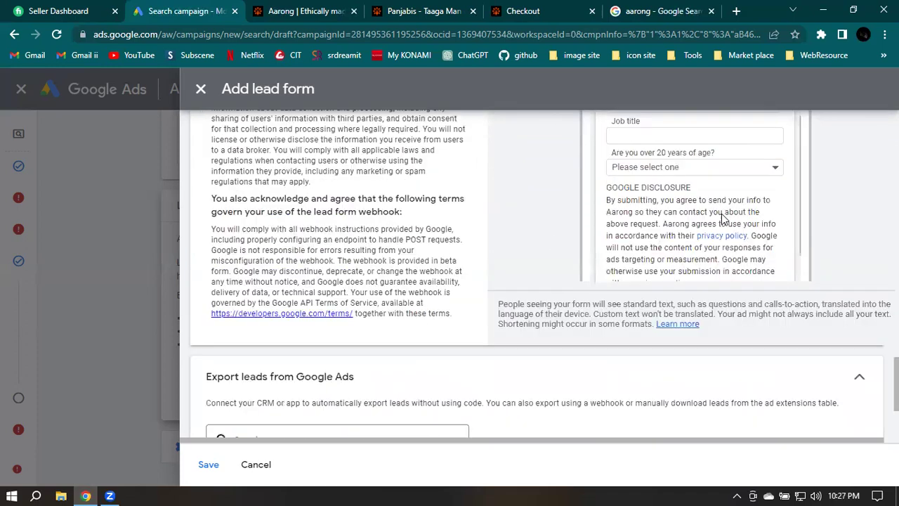
scroll(437, 227, down, 2)
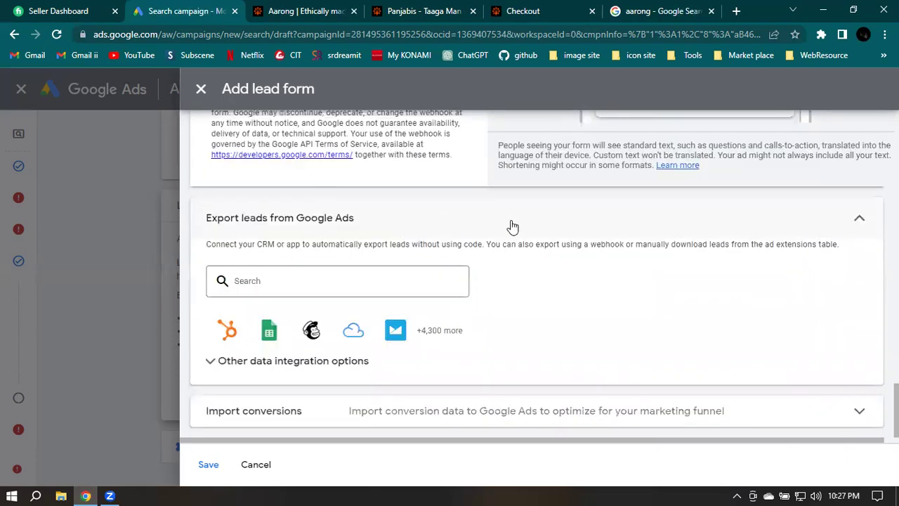
scroll(421, 281, up, 2)
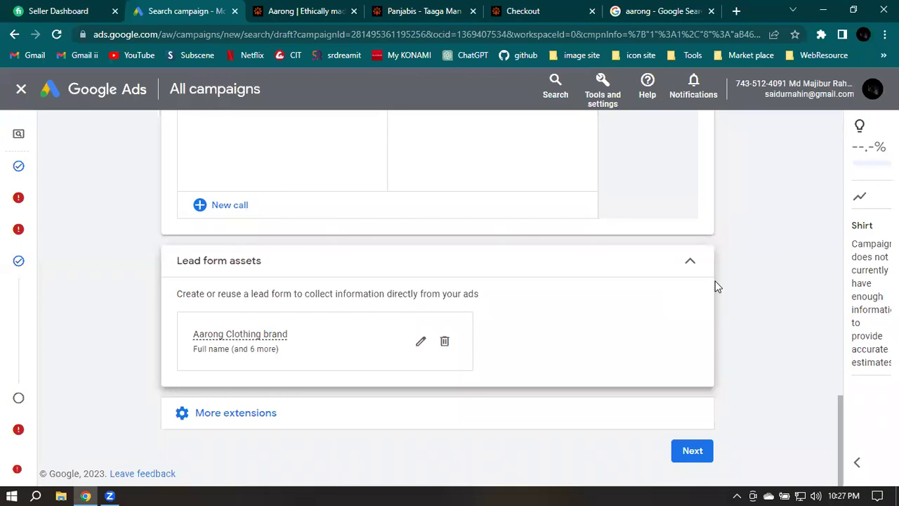
click(397, 404)
Scroll the expanded extension types and add a Price extension
scroll(555, 313, down, 2)
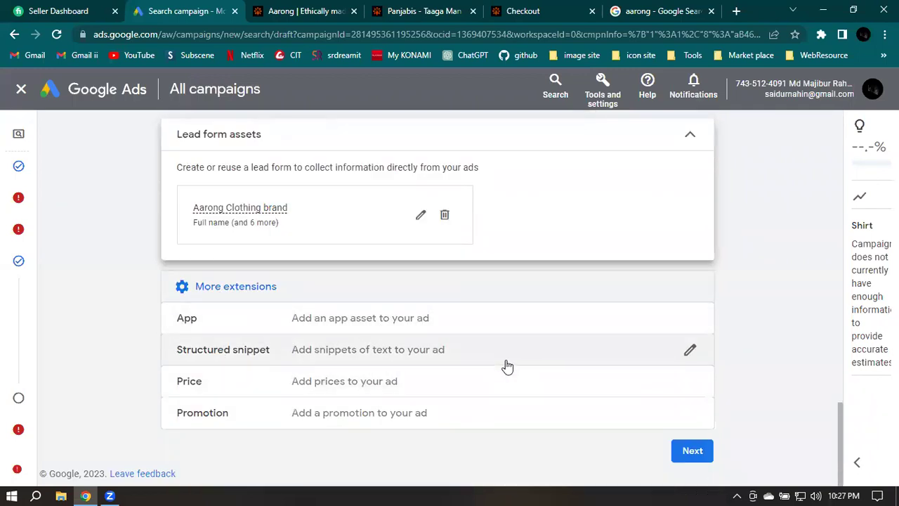
scroll(506, 365, up, 5)
scroll(506, 365, up, 1)
scroll(506, 366, down, 2)
scroll(330, 399, down, 1)
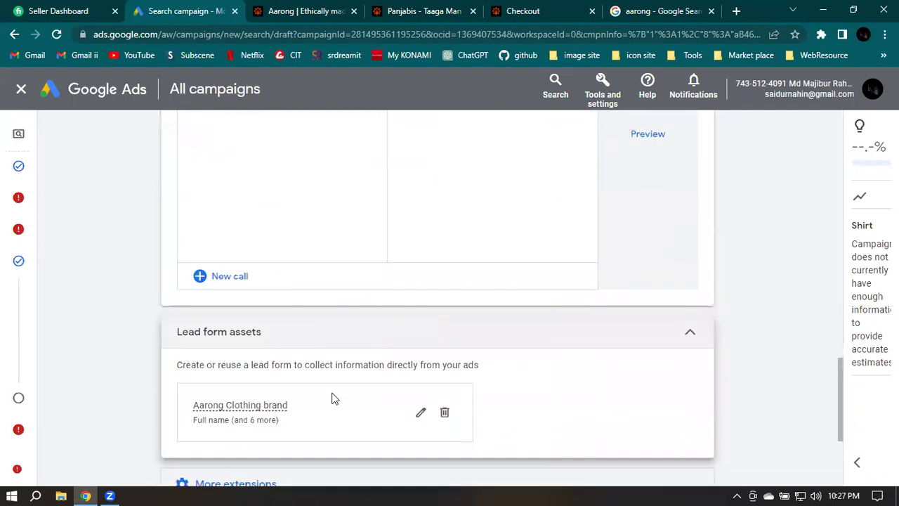
scroll(632, 369, down, 1)
scroll(640, 372, down, 1)
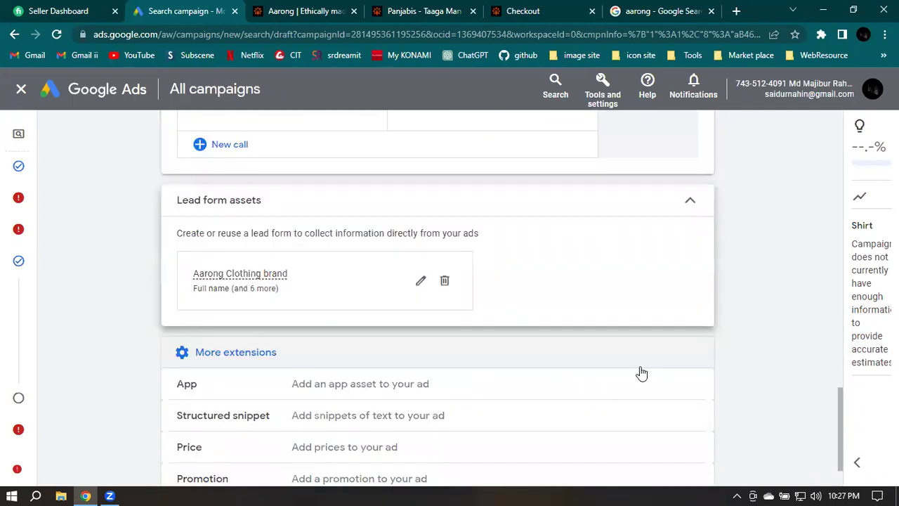
scroll(211, 429, down, 1)
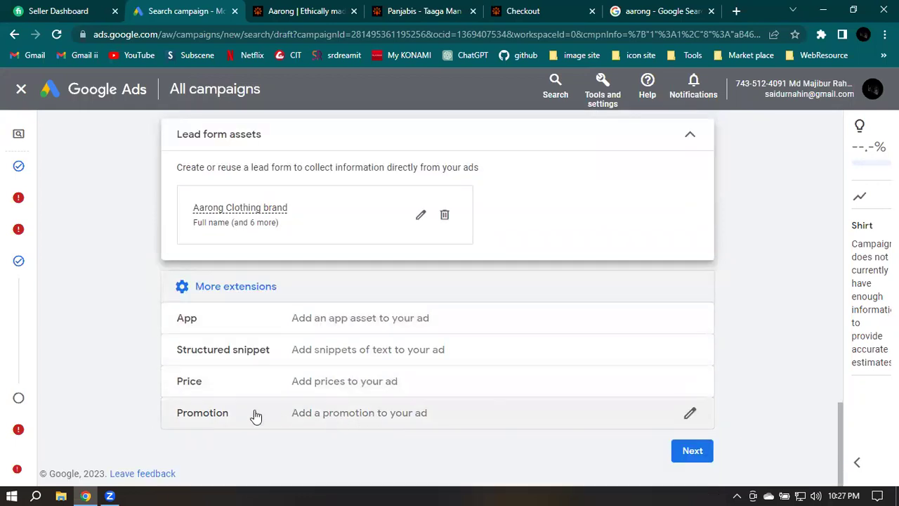
click(185, 387)
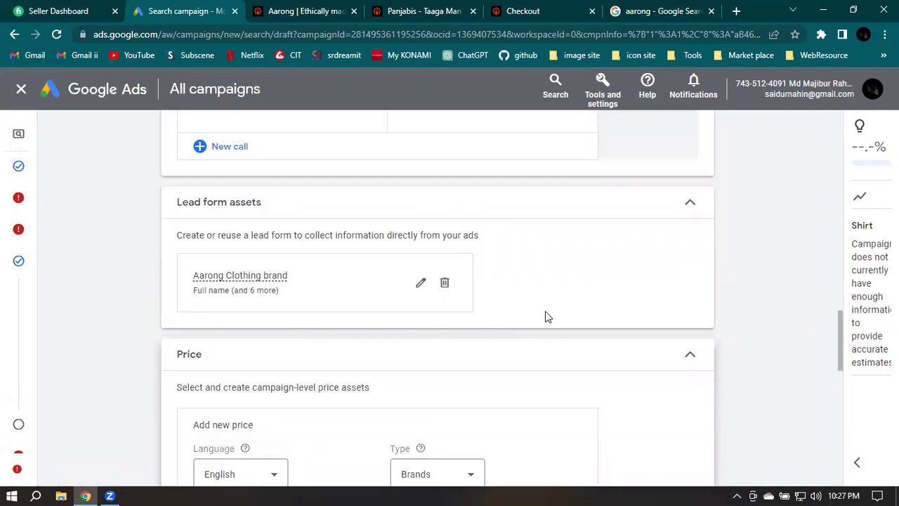
Fill in the price asset header, keep the price unit as No units, and try saving
scroll(552, 330, down, 2)
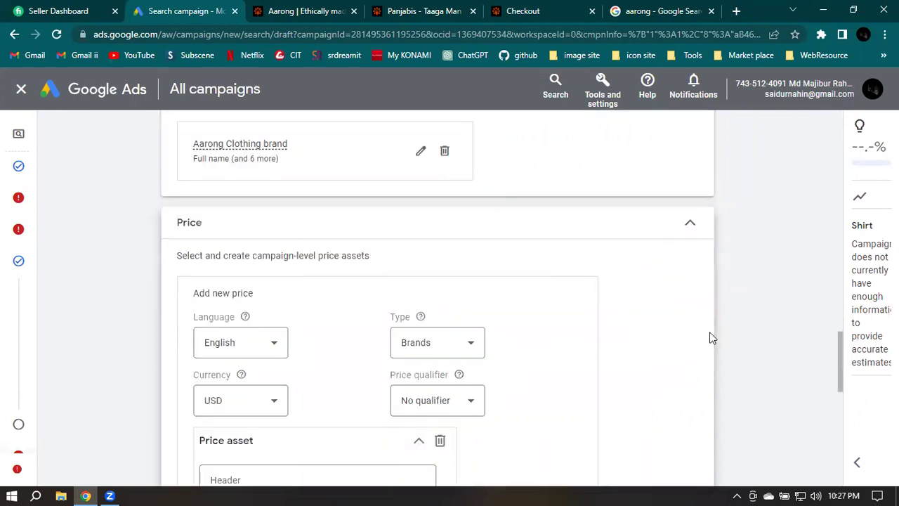
scroll(766, 328, down, 3)
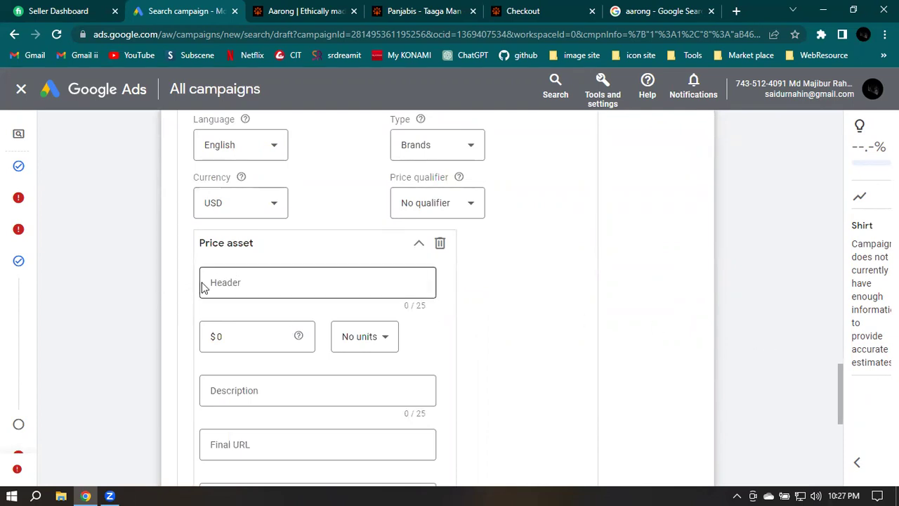
click(323, 284)
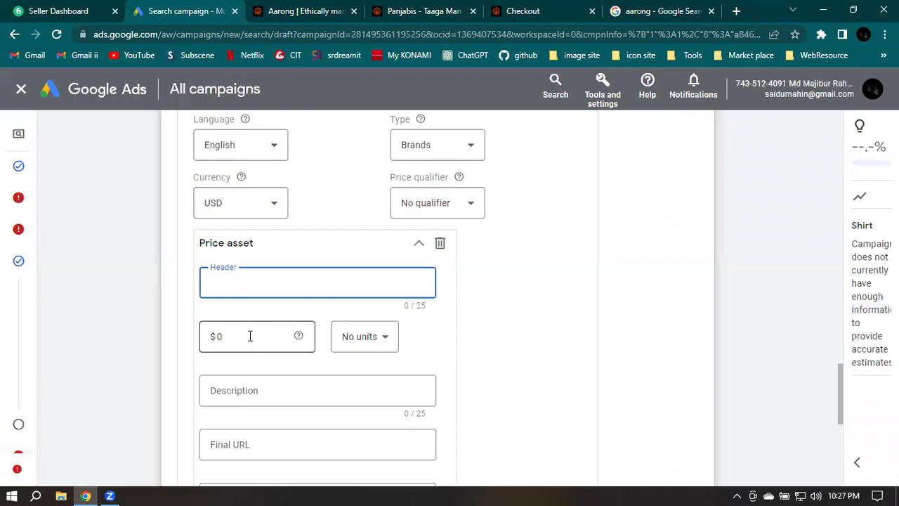
click(364, 337)
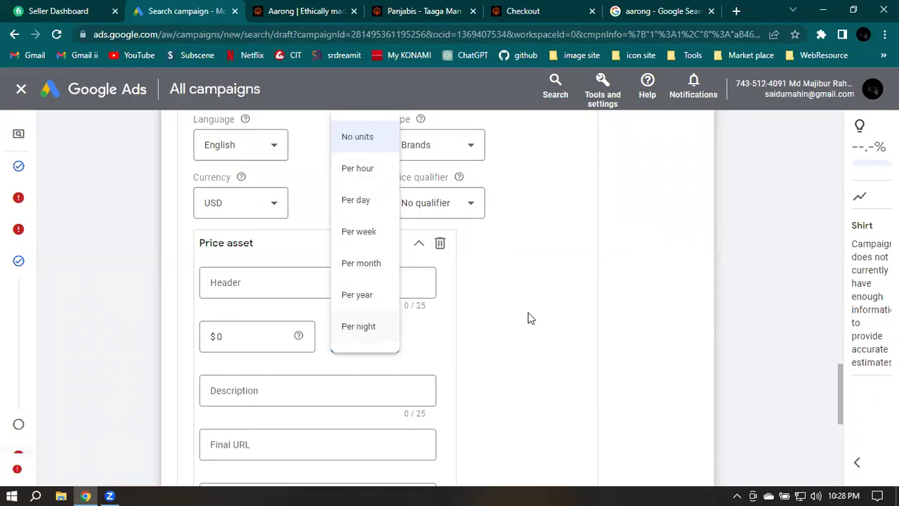
click(231, 444)
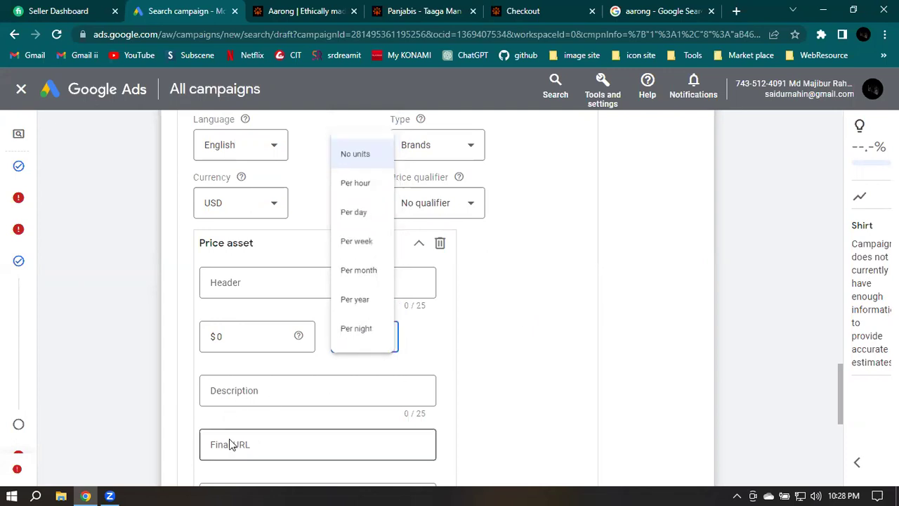
scroll(278, 450, down, 1)
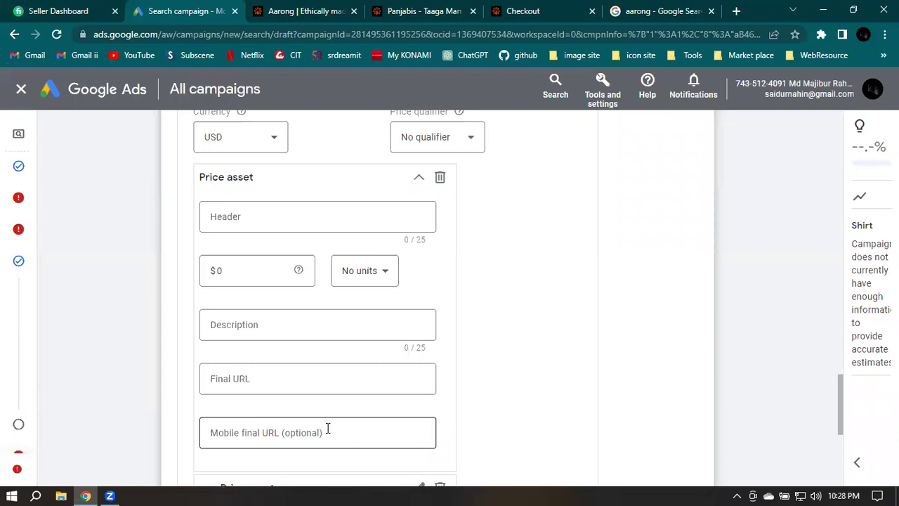
scroll(327, 430, down, 1)
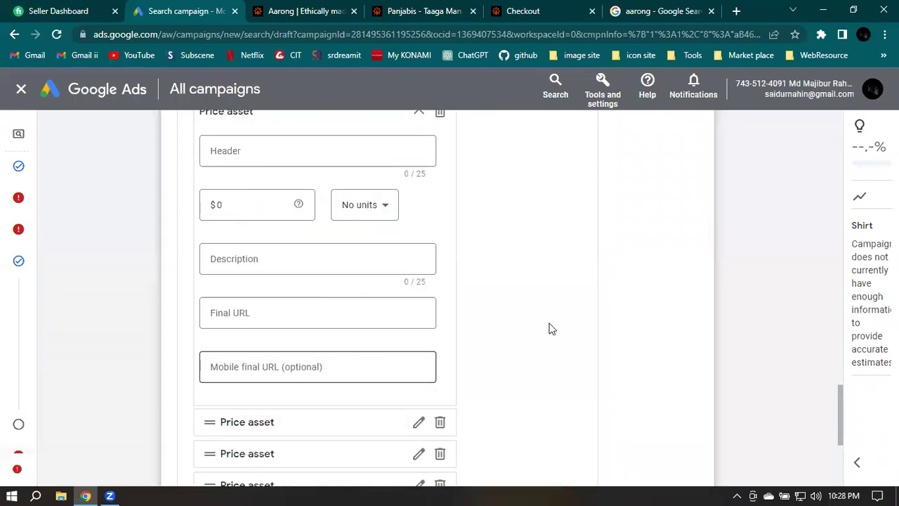
scroll(560, 324, up, 2)
scroll(560, 324, down, 5)
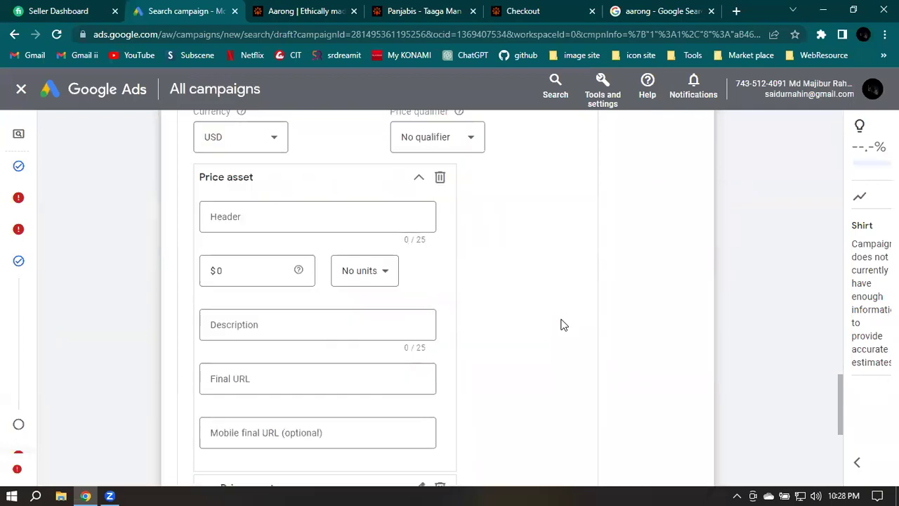
scroll(200, 377, down, 1)
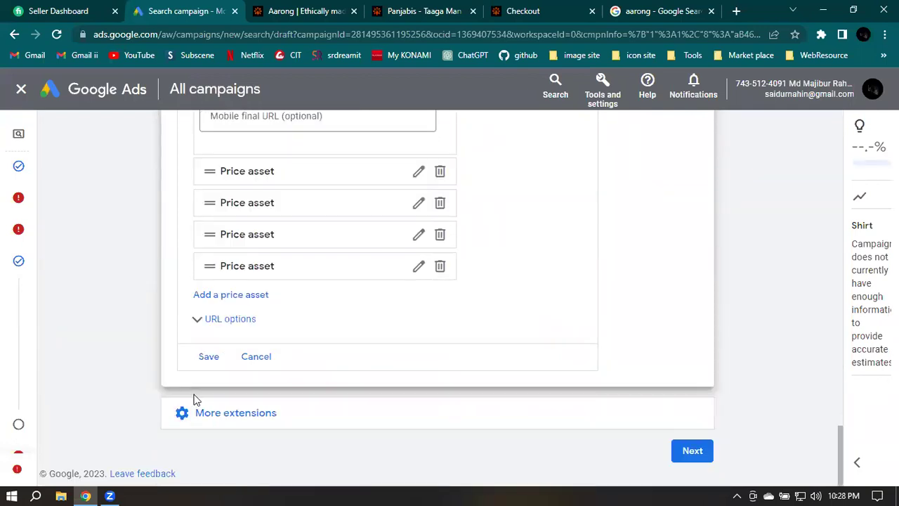
click(210, 358)
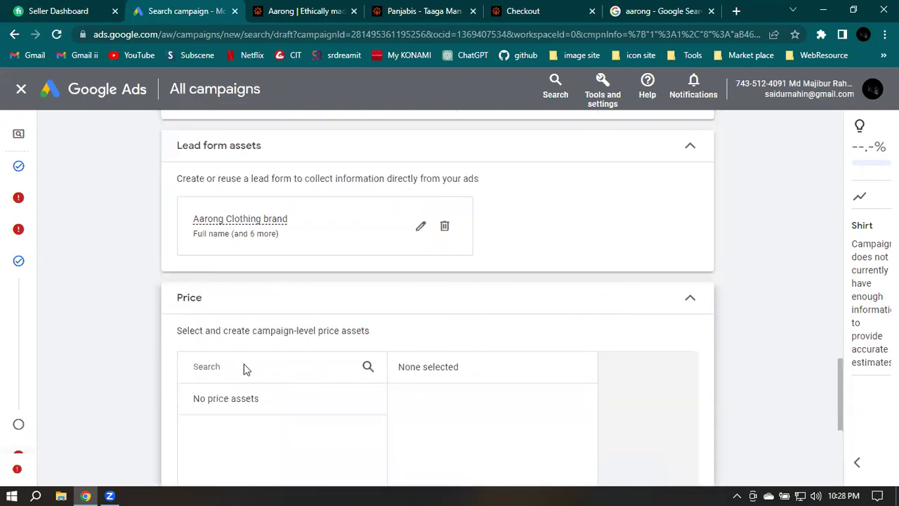
Expand the additional extension types and start a new Promotion extension
scroll(813, 311, down, 4)
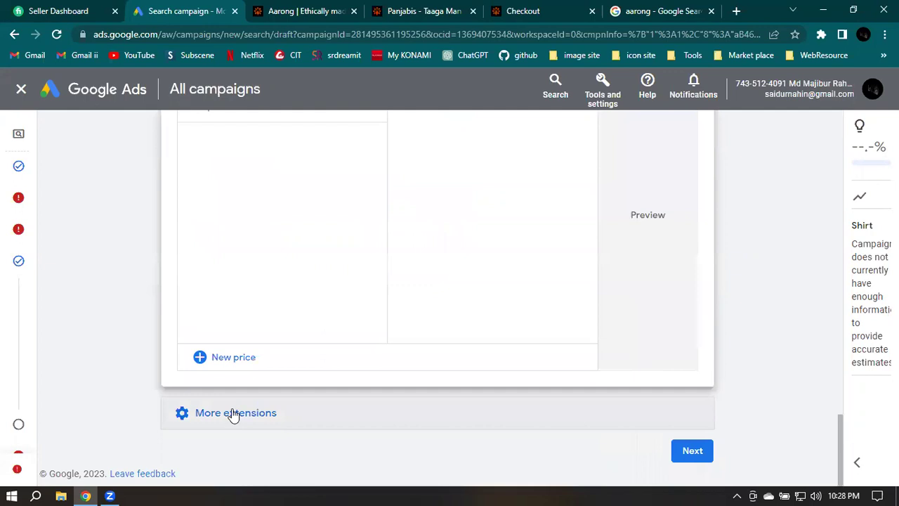
click(232, 414)
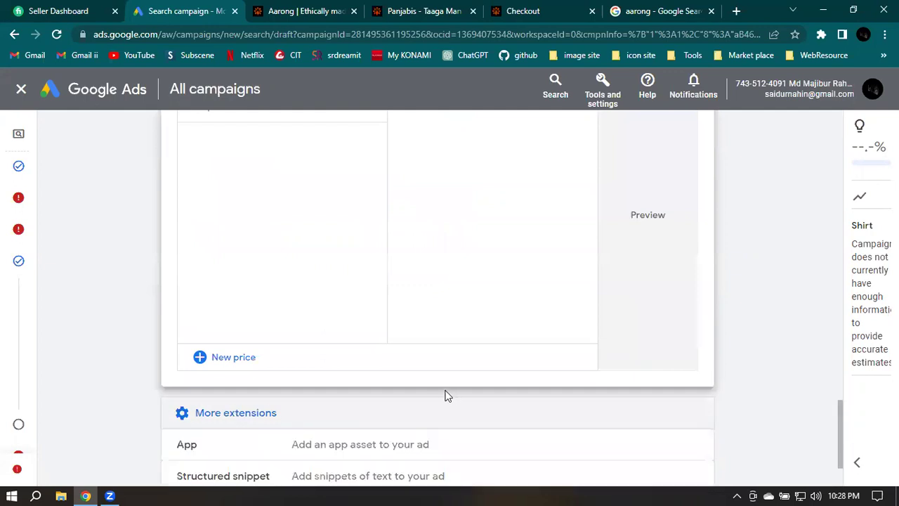
scroll(445, 391, down, 2)
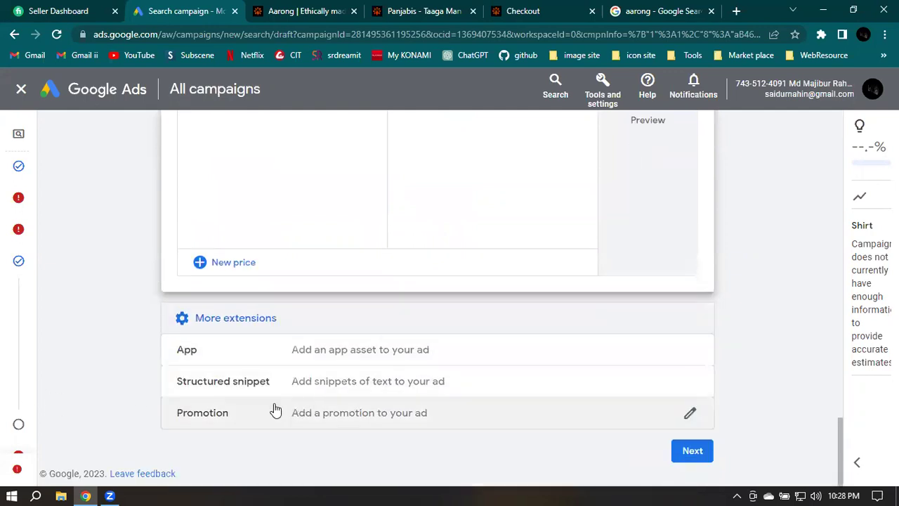
click(264, 419)
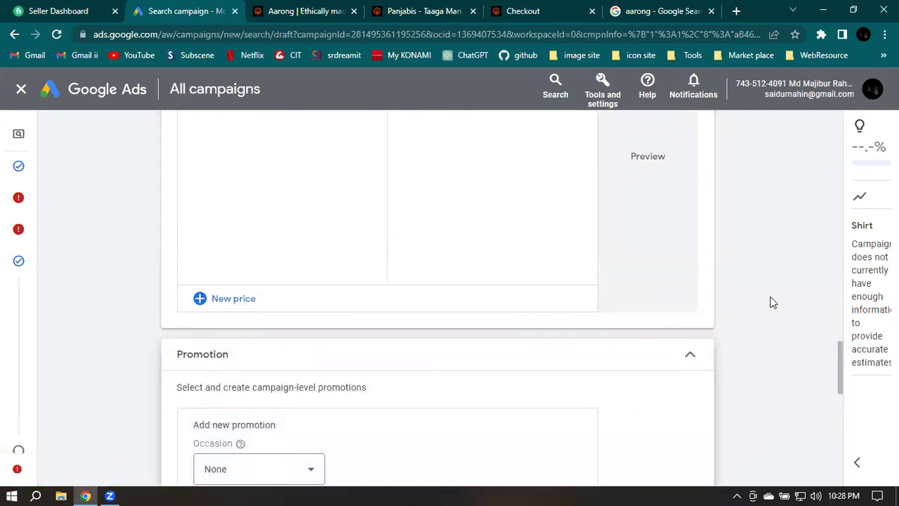
Pick Summer Sale from the promotion's Occasion list
scroll(776, 302, down, 1)
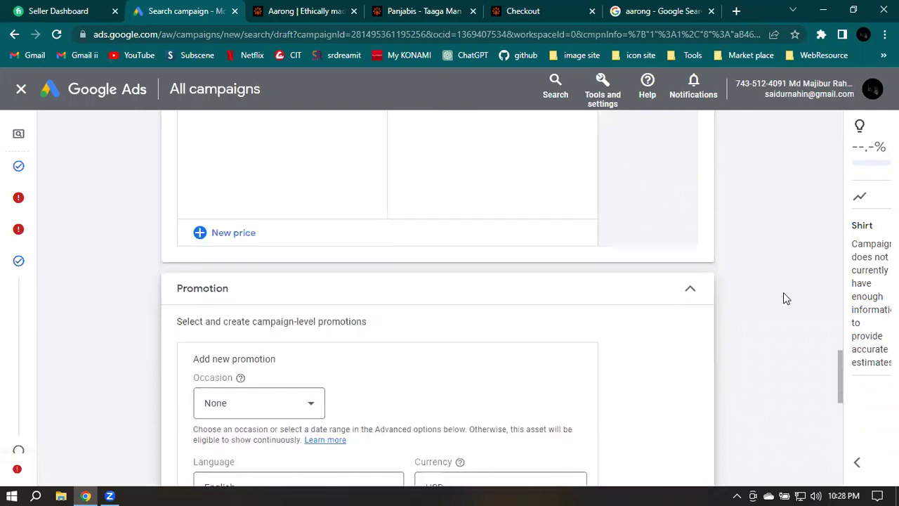
scroll(784, 298, down, 2)
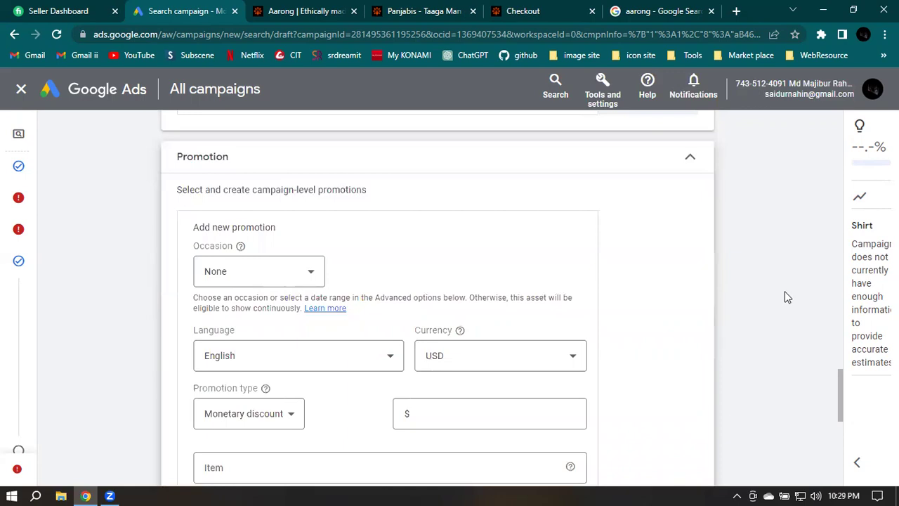
scroll(786, 298, down, 1)
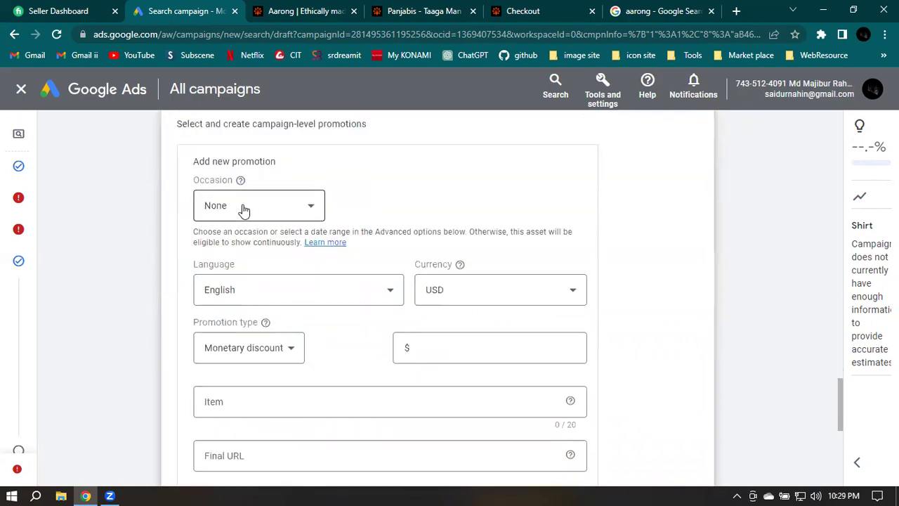
click(244, 209)
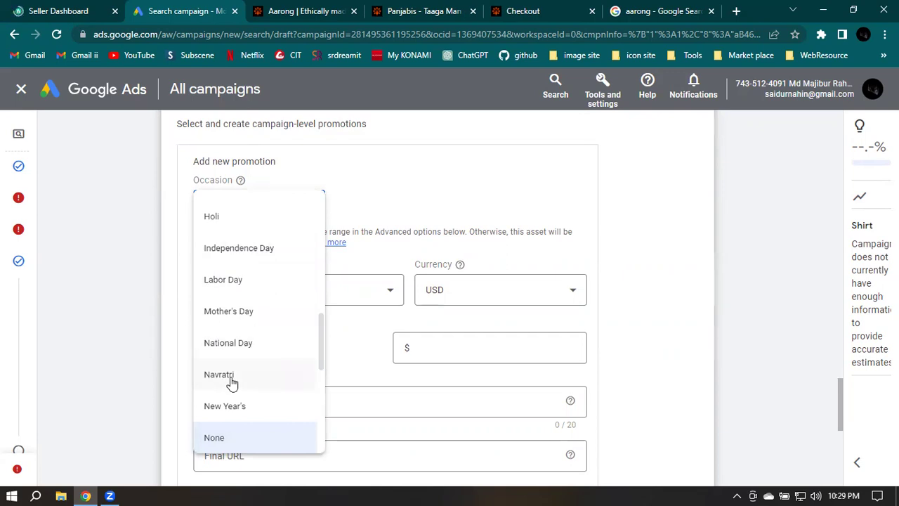
scroll(239, 391, down, 1)
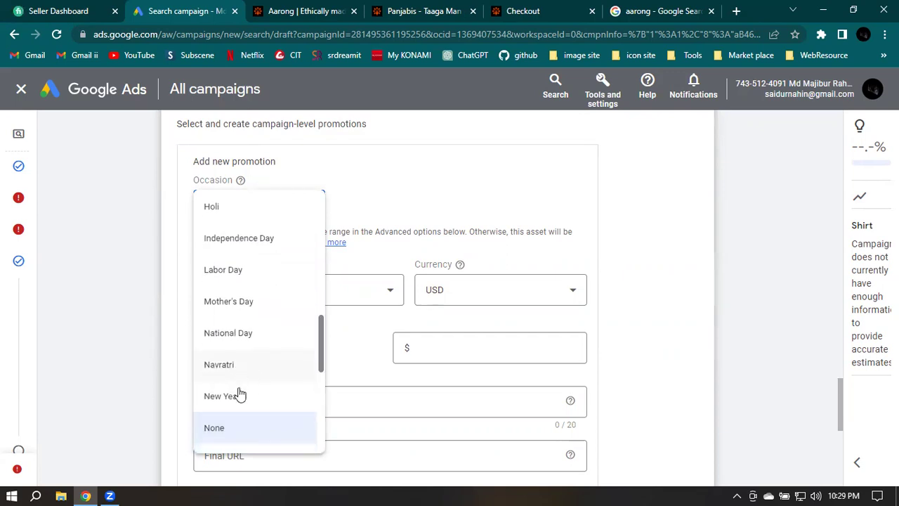
scroll(284, 393, down, 1)
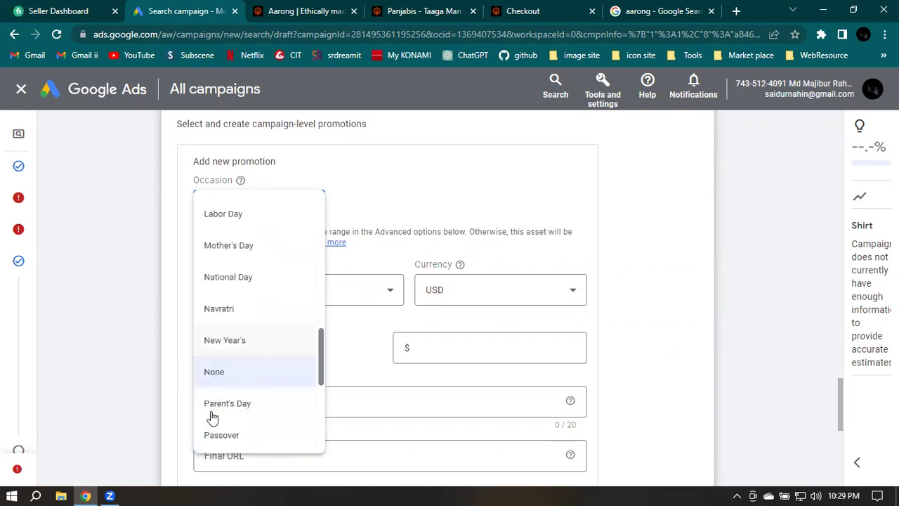
scroll(253, 422, down, 1)
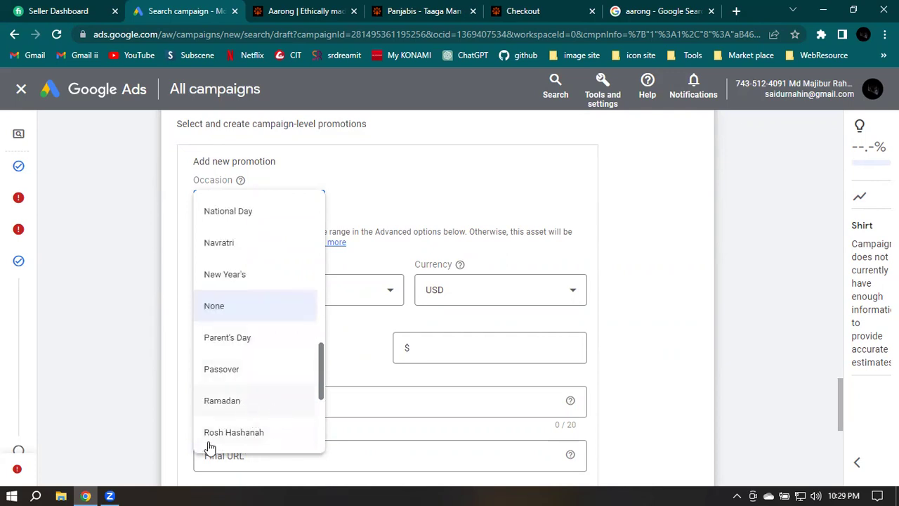
scroll(250, 441, down, 1)
scroll(219, 395, down, 1)
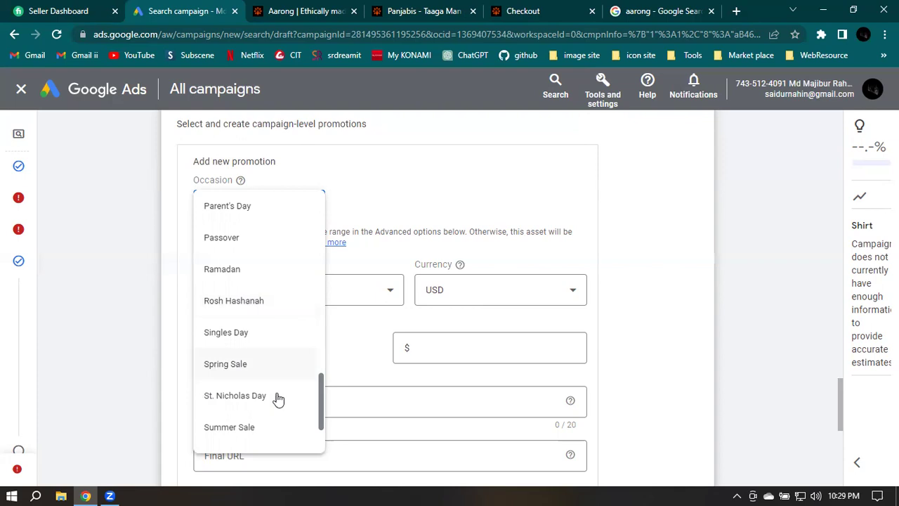
scroll(237, 427, down, 1)
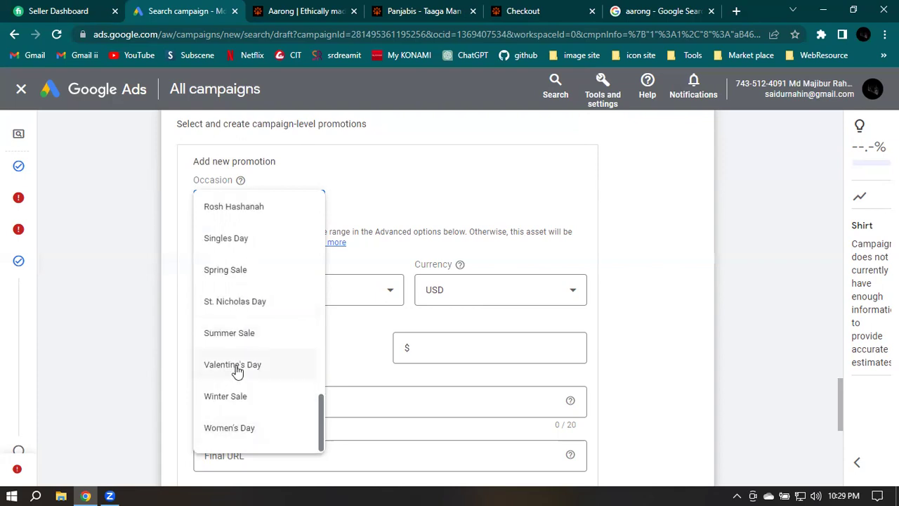
scroll(239, 370, up, 2)
scroll(237, 370, up, 3)
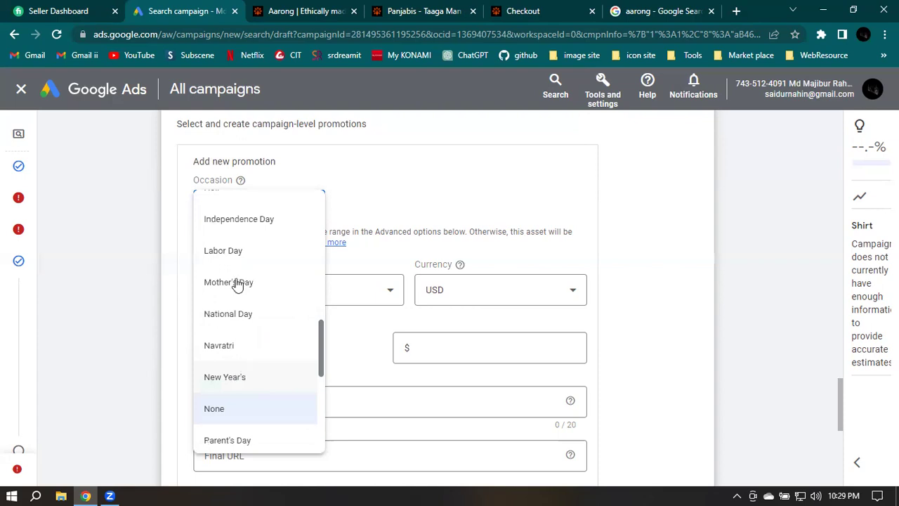
scroll(261, 288, down, 3)
scroll(261, 288, down, 1)
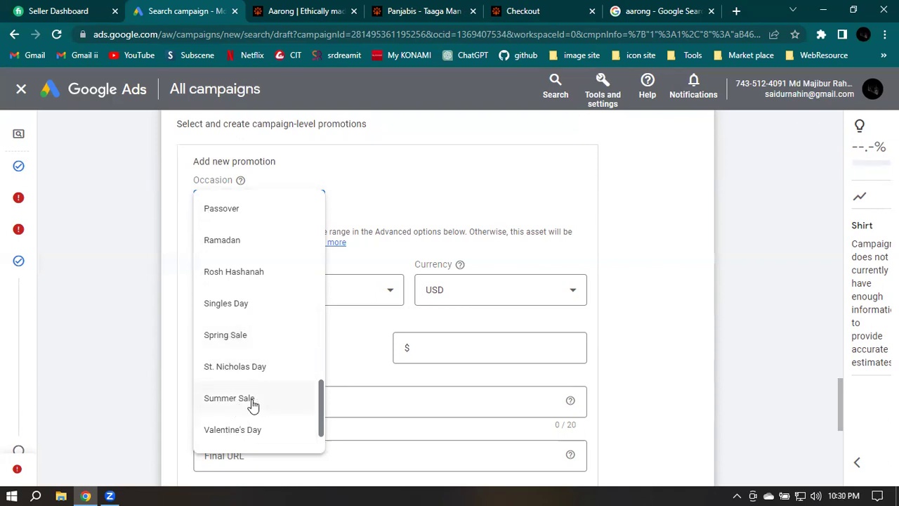
click(556, 156)
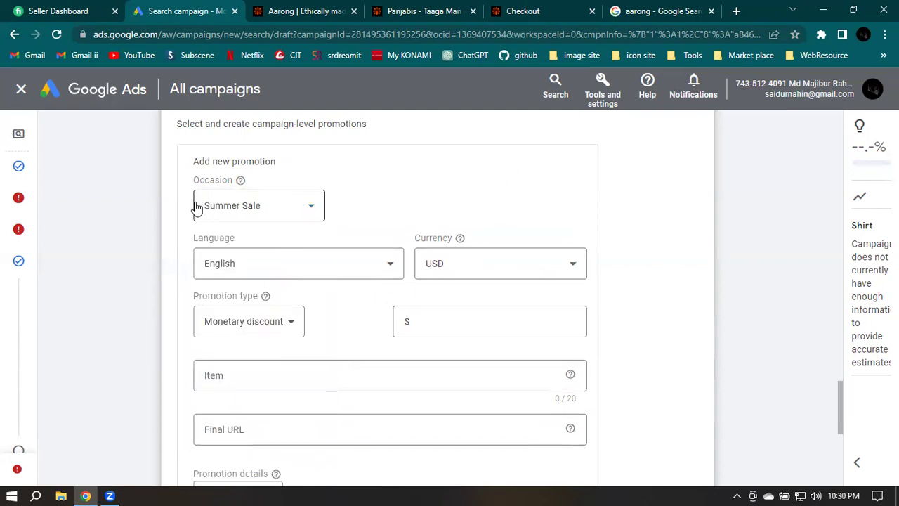
Keep USD as the promotion's currency
click(377, 214)
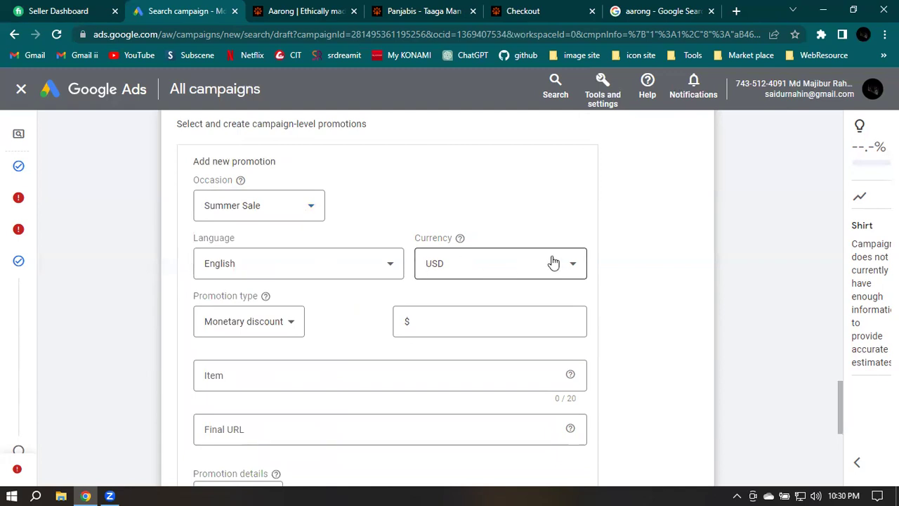
click(475, 274)
click(492, 277)
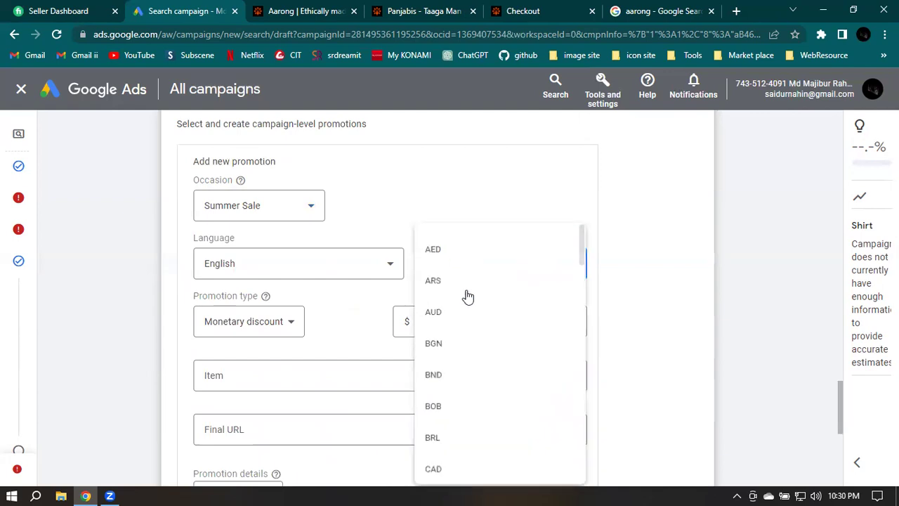
scroll(452, 303, up, 12)
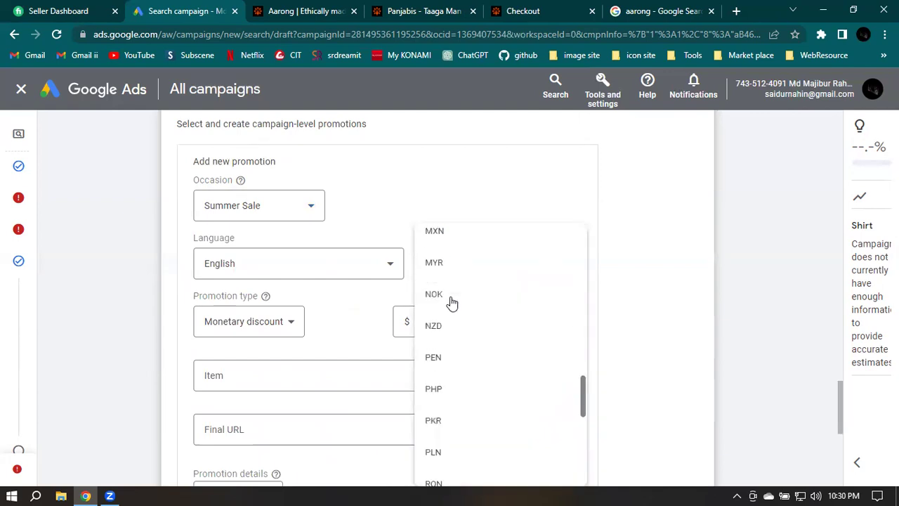
scroll(451, 303, up, 4)
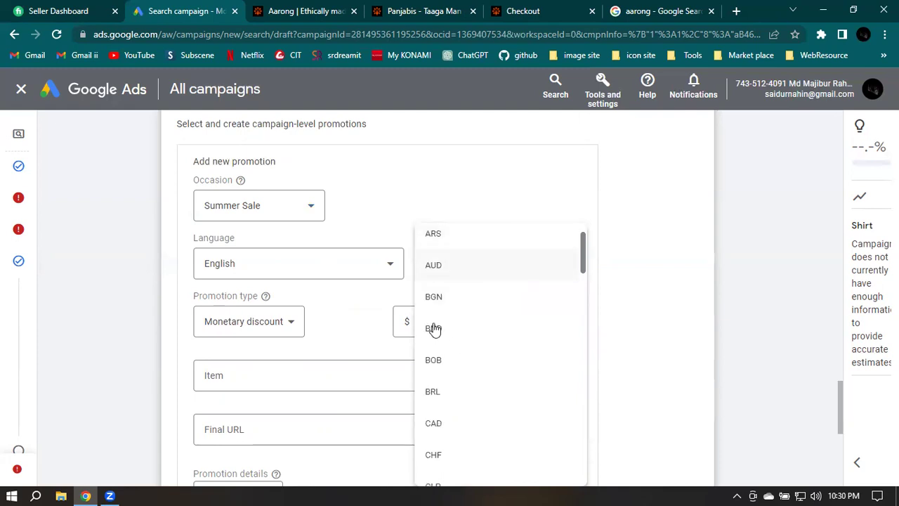
scroll(475, 267, up, 1)
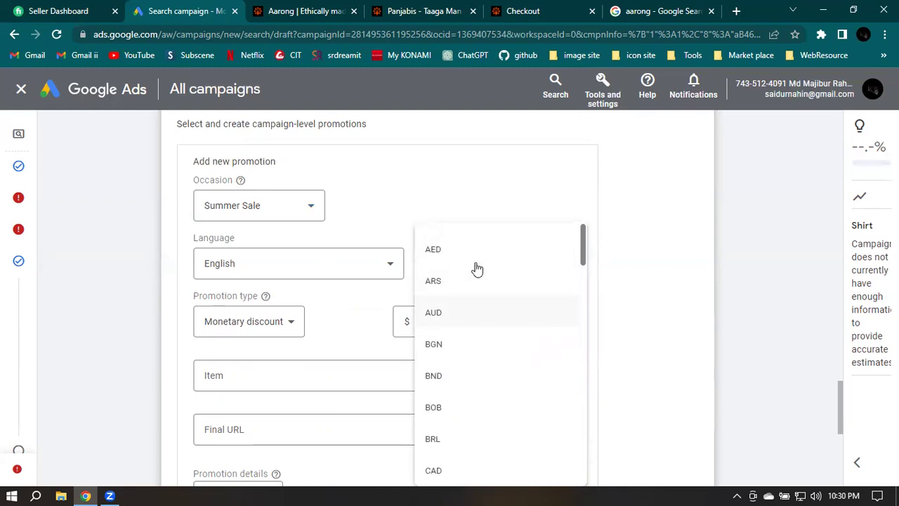
scroll(477, 268, down, 10)
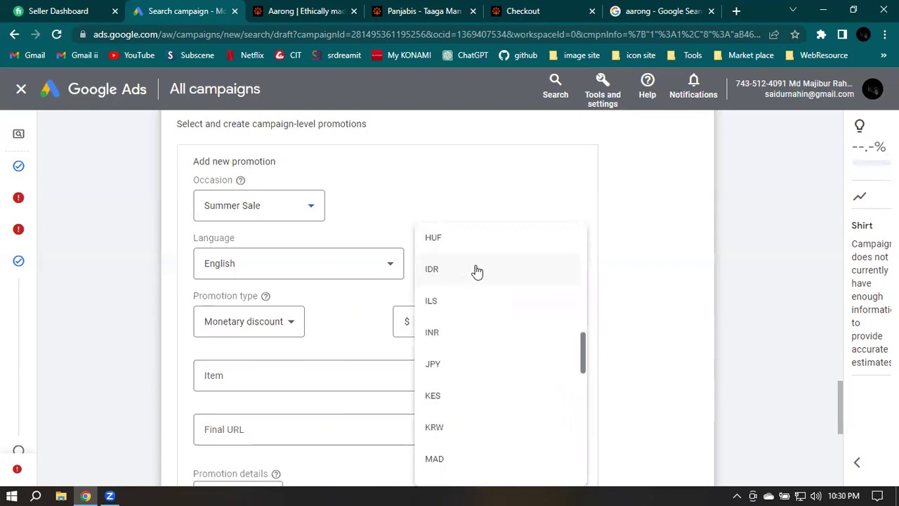
scroll(476, 269, down, 5)
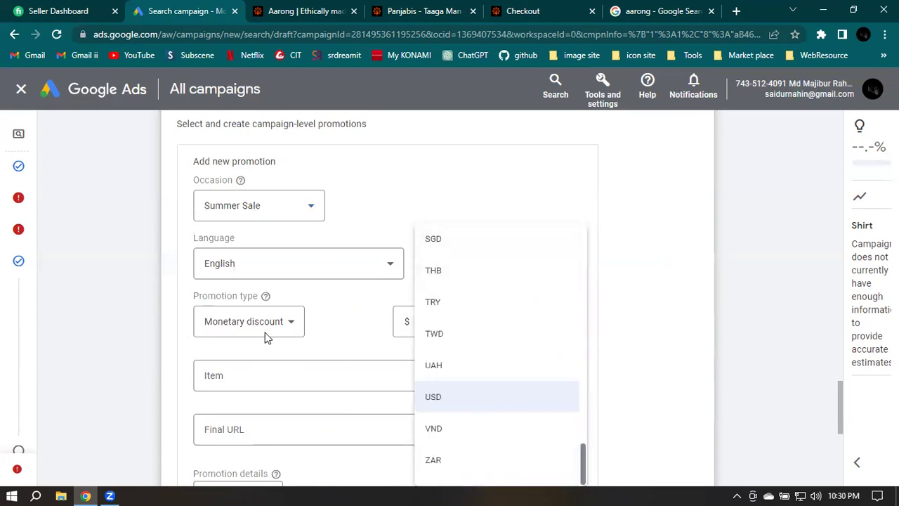
click(453, 184)
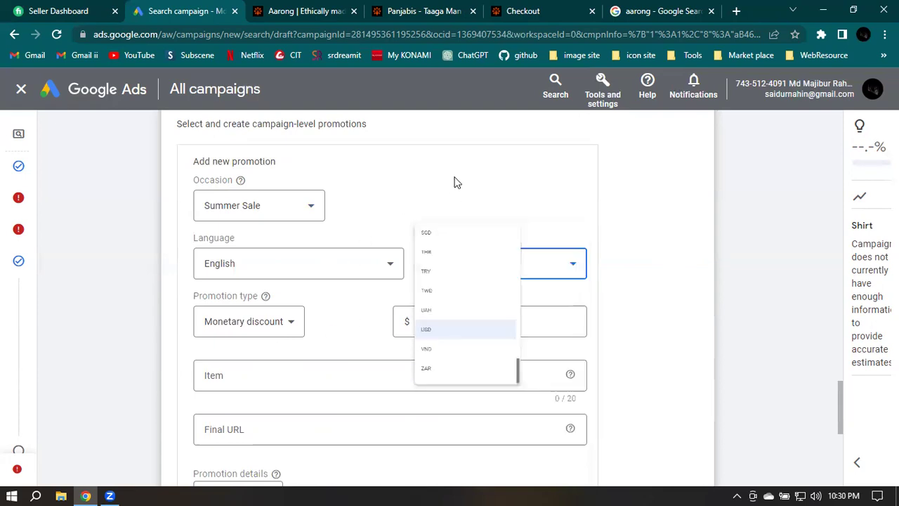
Make the promotion a Percent discount of 10%
click(257, 328)
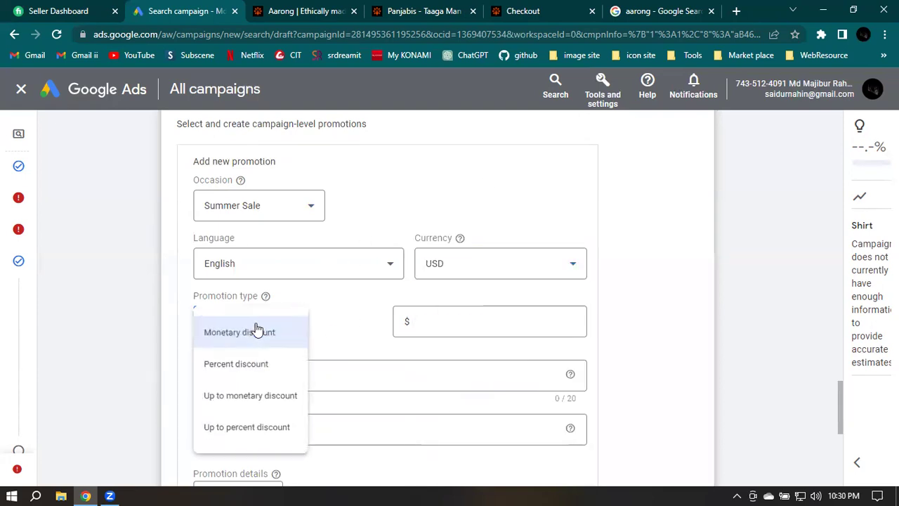
click(236, 367)
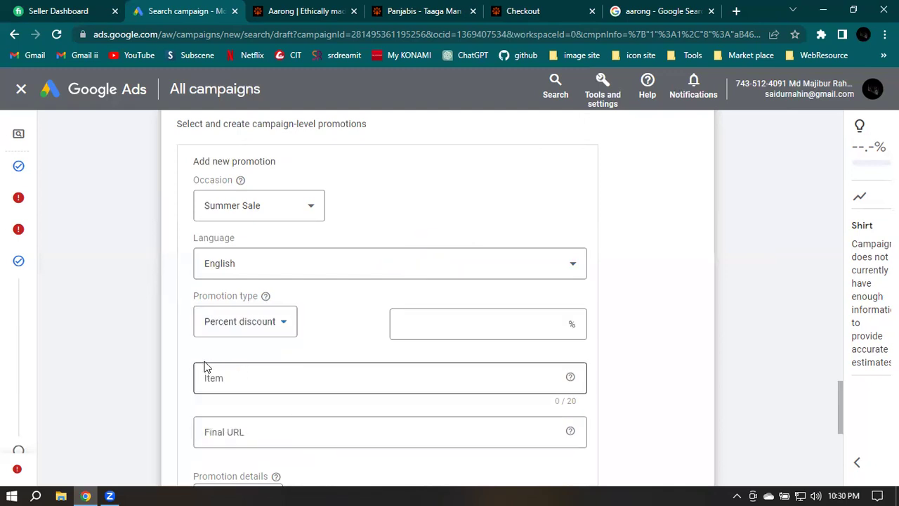
click(464, 323)
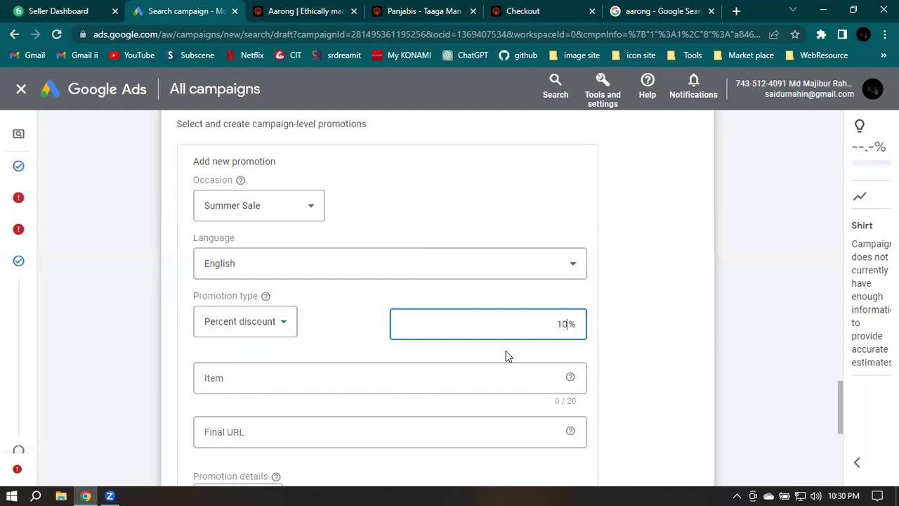
scroll(241, 342, down, 1)
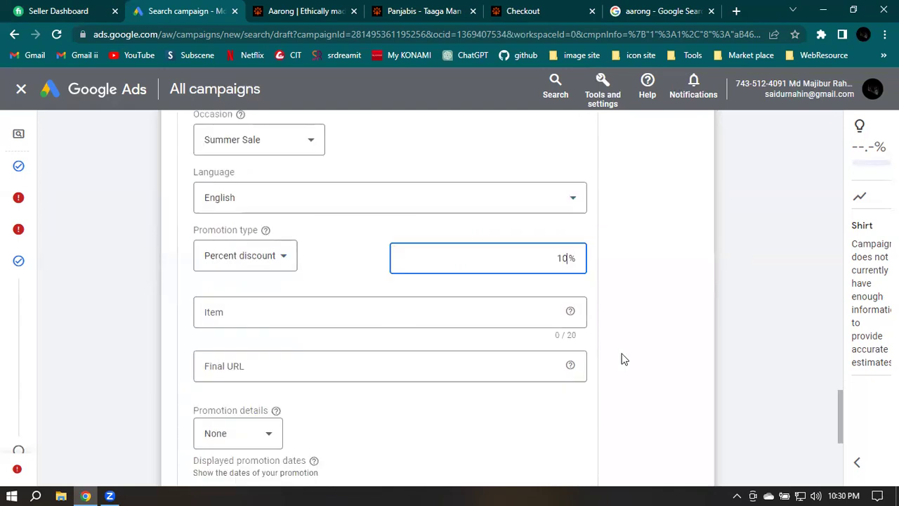
scroll(696, 358, down, 2)
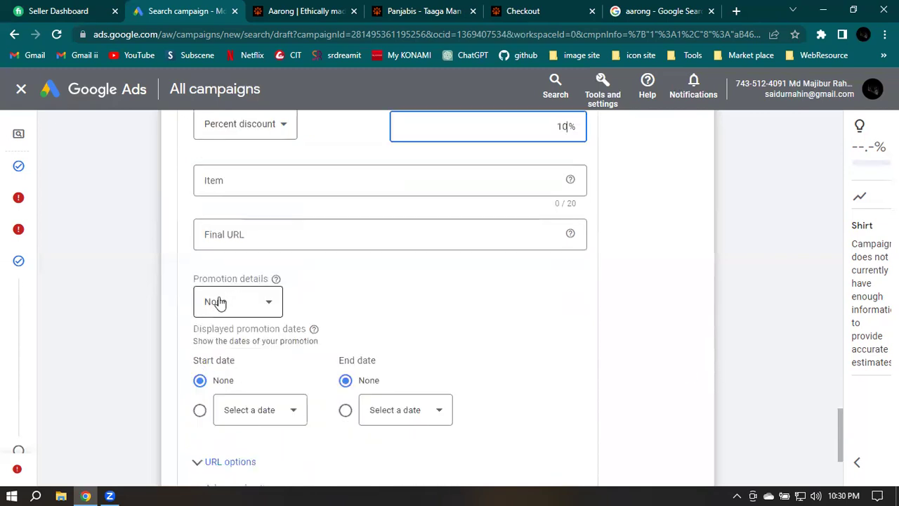
Leave the promotion details unset and exit the promotion form with Next, without saving
click(223, 301)
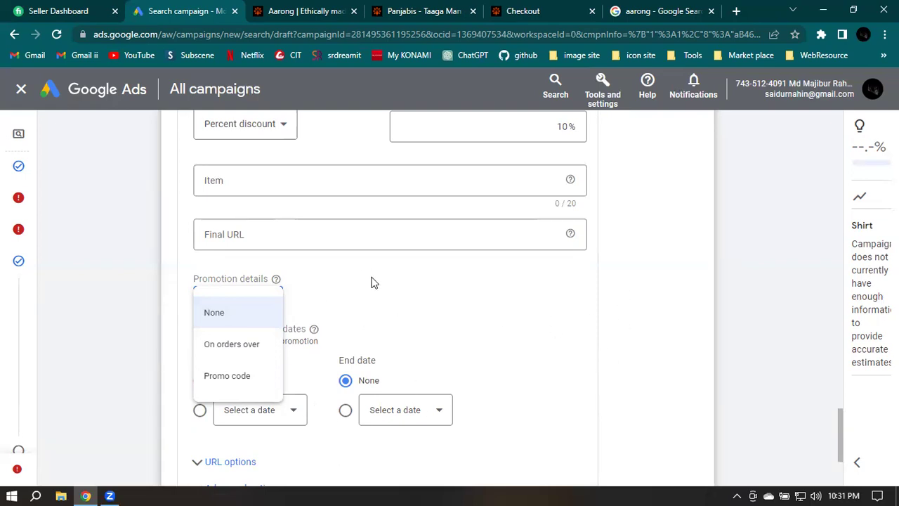
click(208, 316)
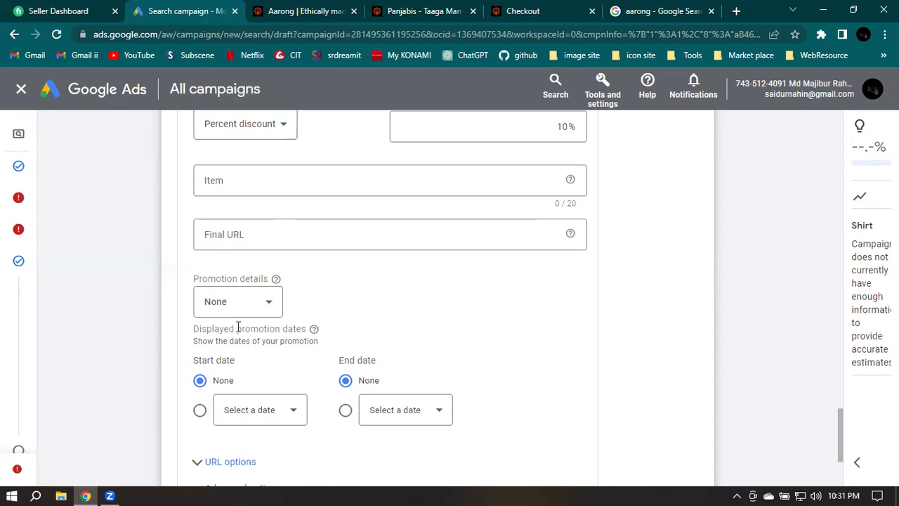
scroll(408, 337, up, 1)
scroll(409, 338, up, 3)
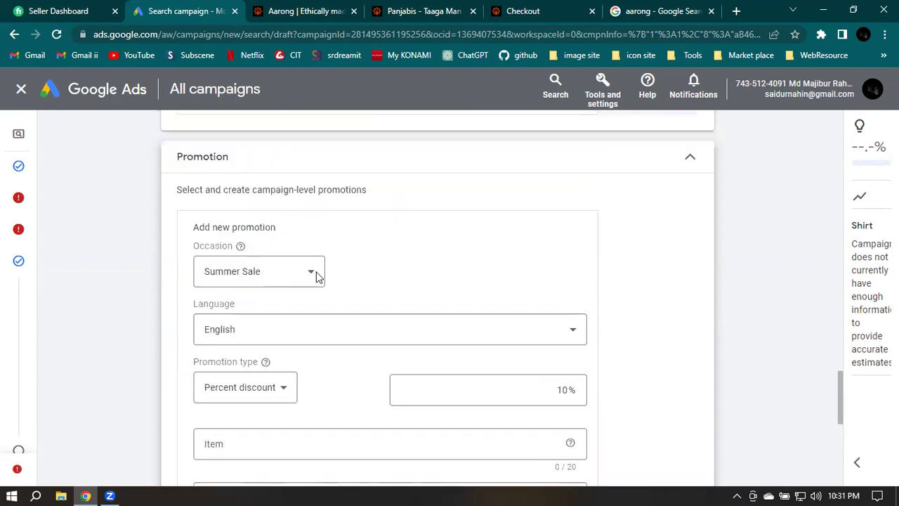
scroll(471, 269, down, 1)
scroll(434, 274, down, 1)
scroll(460, 361, down, 4)
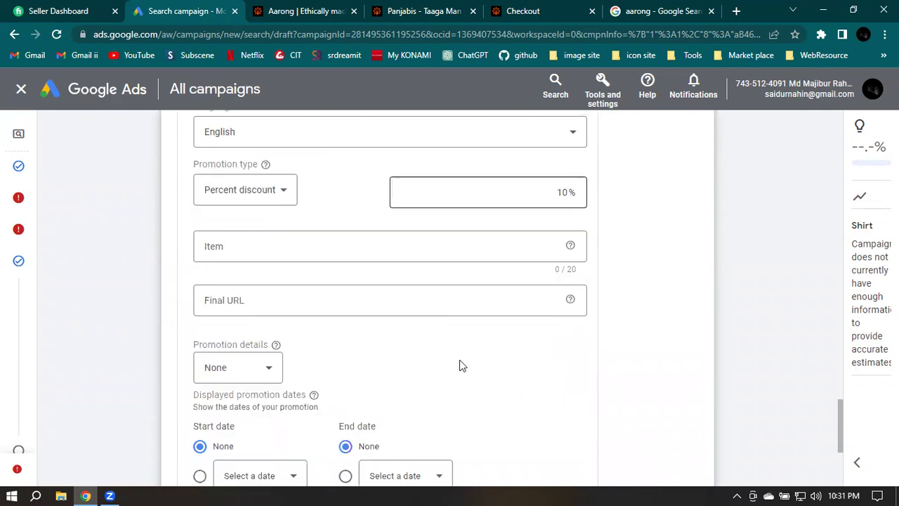
scroll(214, 404, down, 1)
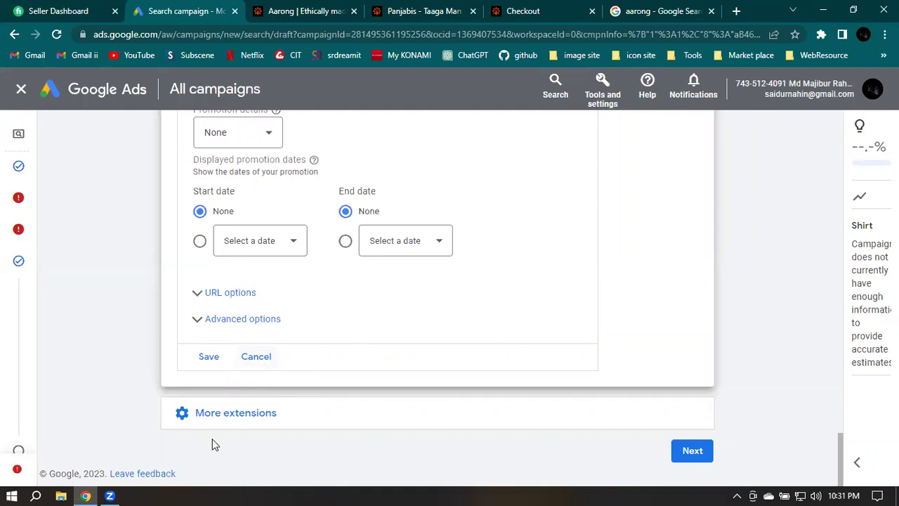
click(675, 450)
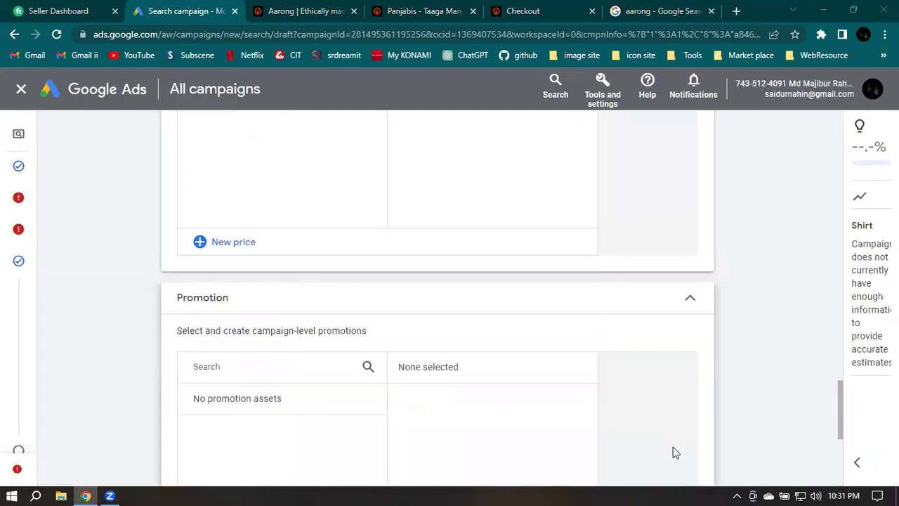
Change the average daily budget from $1 to $100 by appending 00
scroll(761, 341, down, 4)
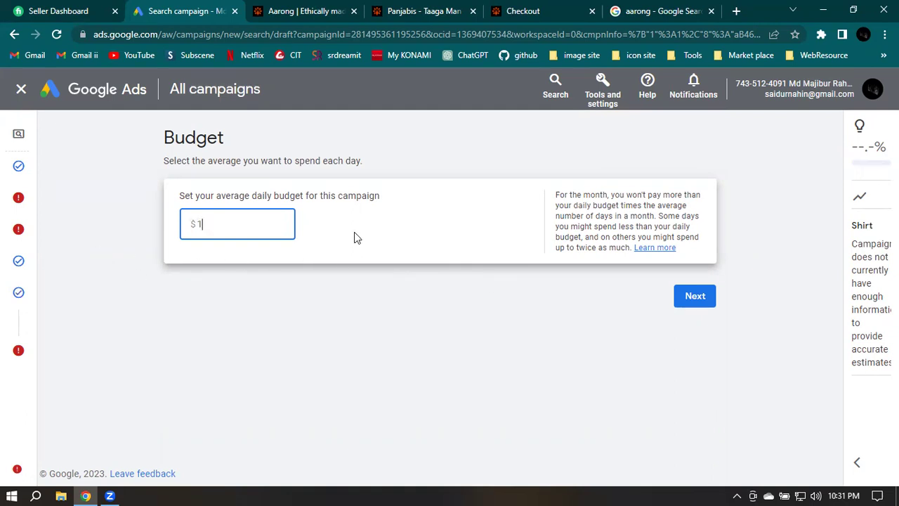
text(00)
Continue to the publish review and scroll down to the $100.00/day budget section
click(696, 296)
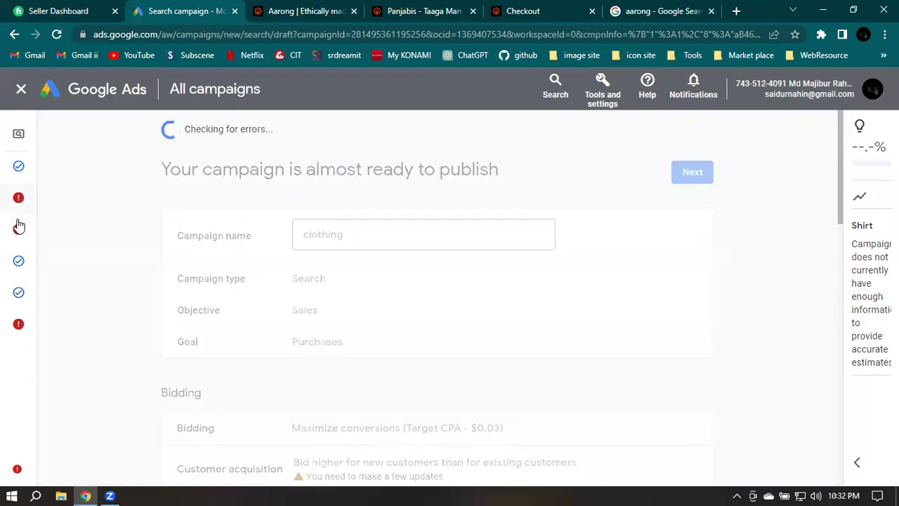
mouse_move(18, 235)
mouse_move(18, 203)
scroll(542, 256, down, 5)
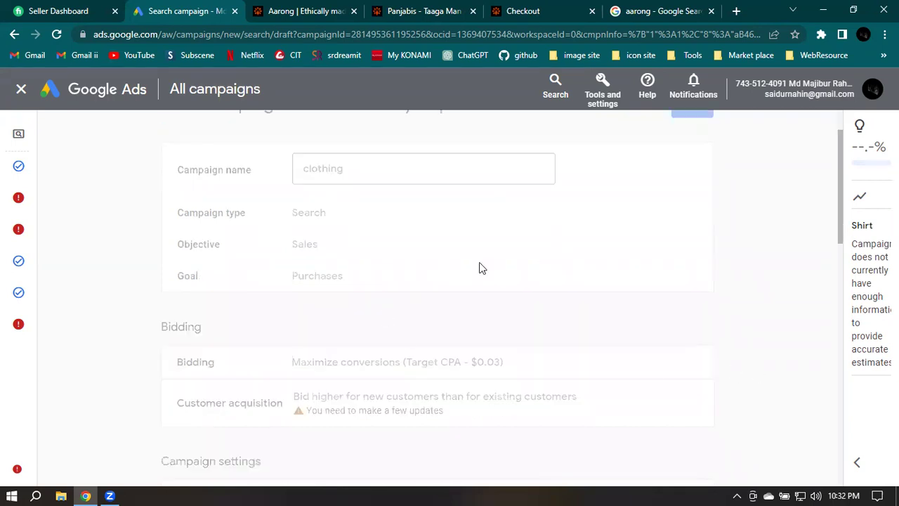
scroll(672, 373, down, 6)
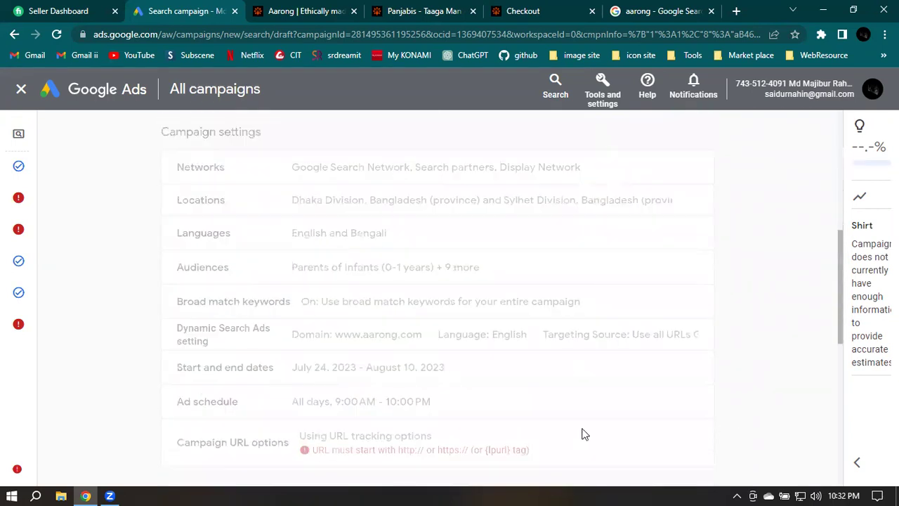
scroll(672, 374, down, 1)
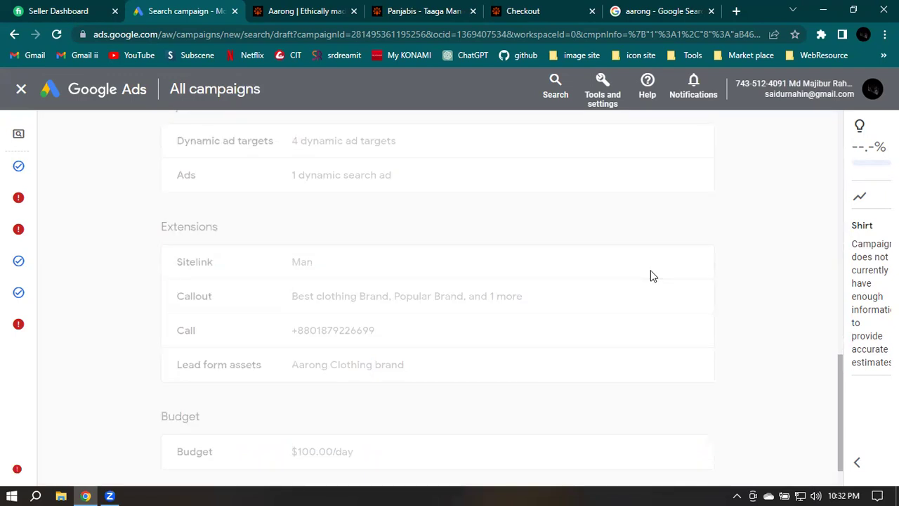
scroll(651, 277, down, 1)
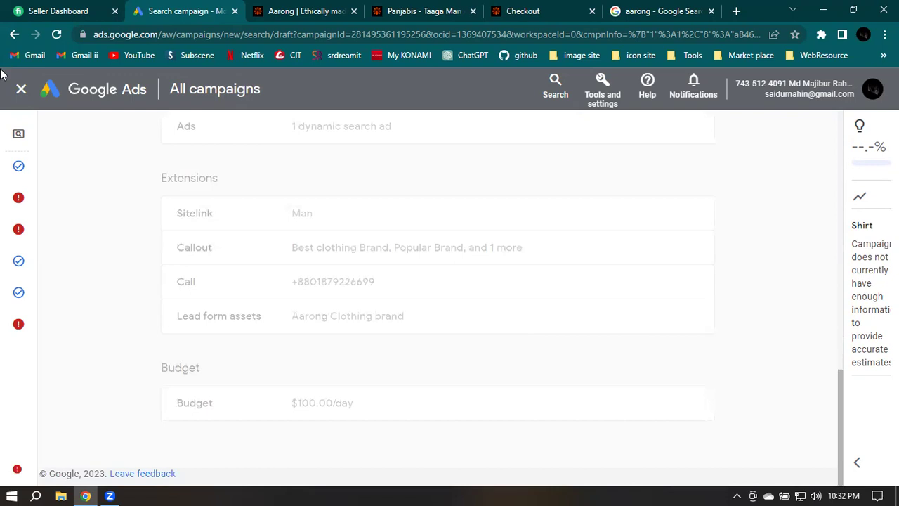
drag(790, 83, 844, 83)
Return to the top of the review until the error check shows one URL issue and 4 recommendations
triple_click(841, 97)
scroll(665, 259, up, 1)
scroll(666, 259, up, 6)
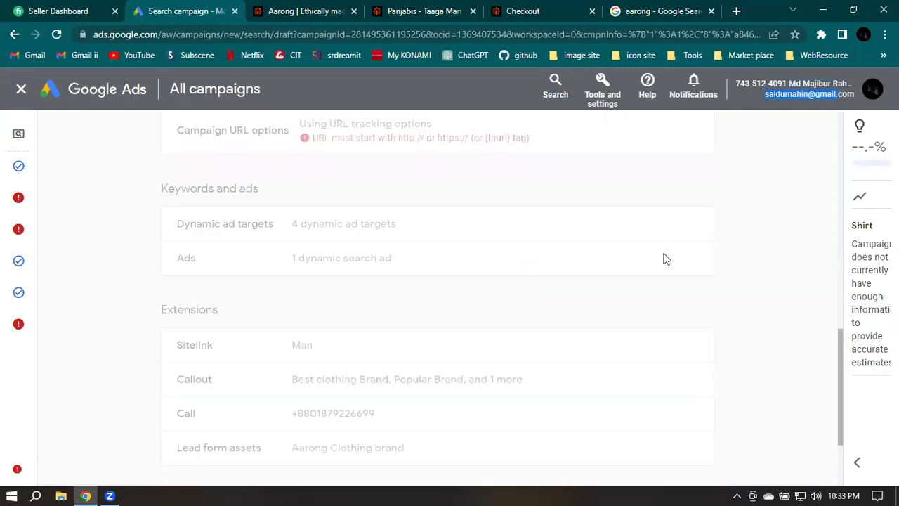
scroll(665, 258, up, 3)
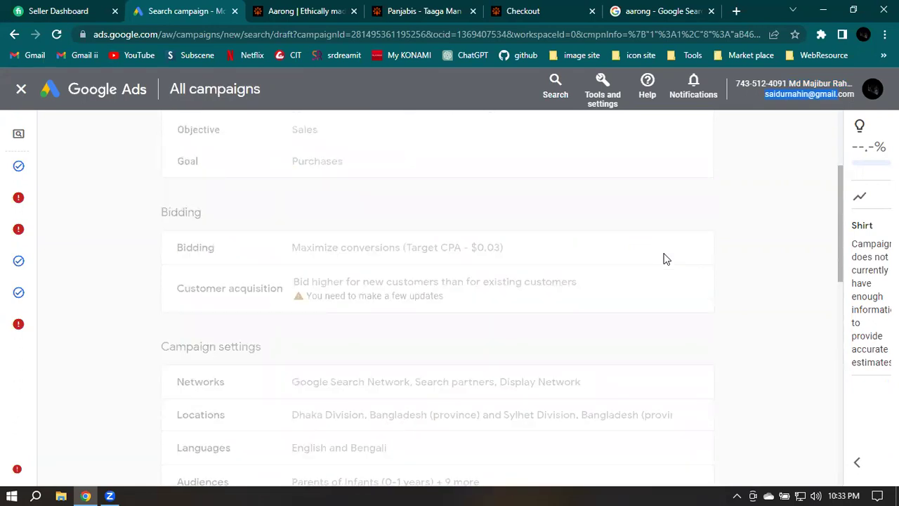
scroll(666, 258, up, 3)
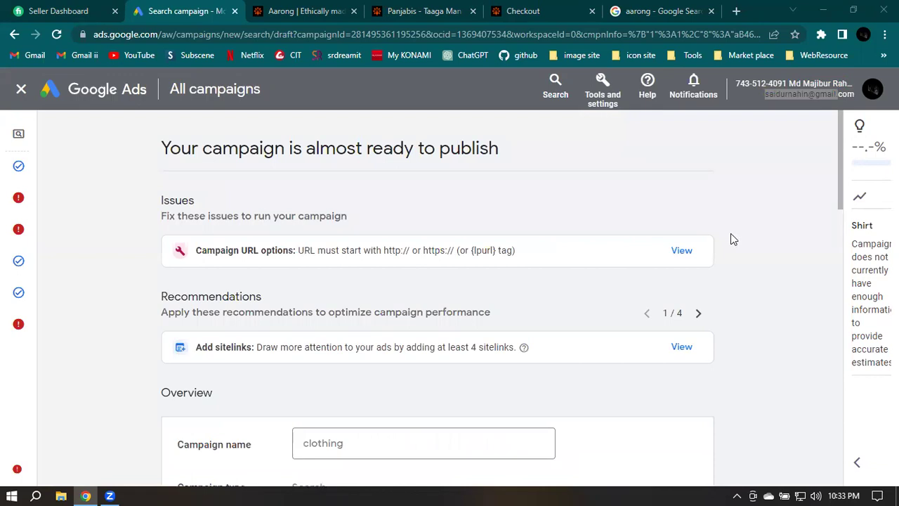
Scroll through the Bidding, Campaign settings and Keywords and ads sections of the summary
scroll(731, 233, down, 1)
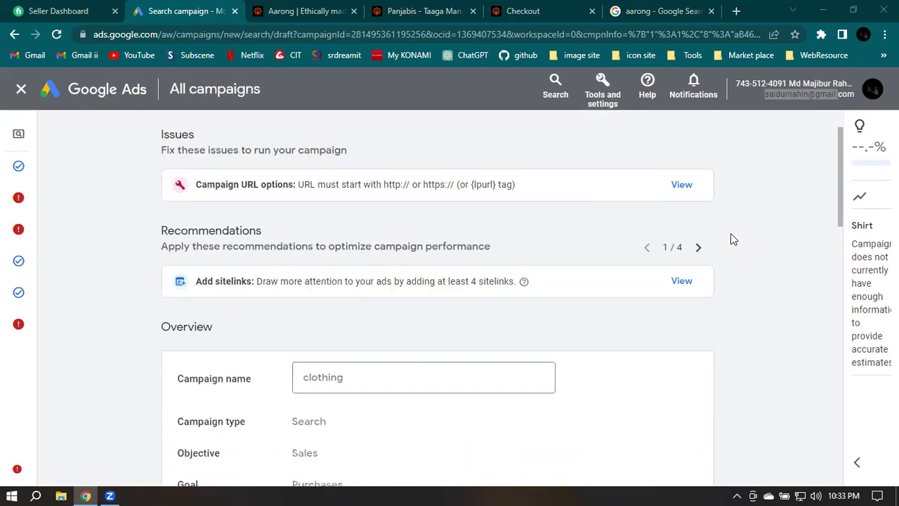
scroll(731, 236, down, 3)
scroll(588, 251, up, 1)
scroll(203, 241, up, 2)
scroll(138, 242, down, 2)
scroll(138, 243, down, 1)
scroll(138, 242, down, 3)
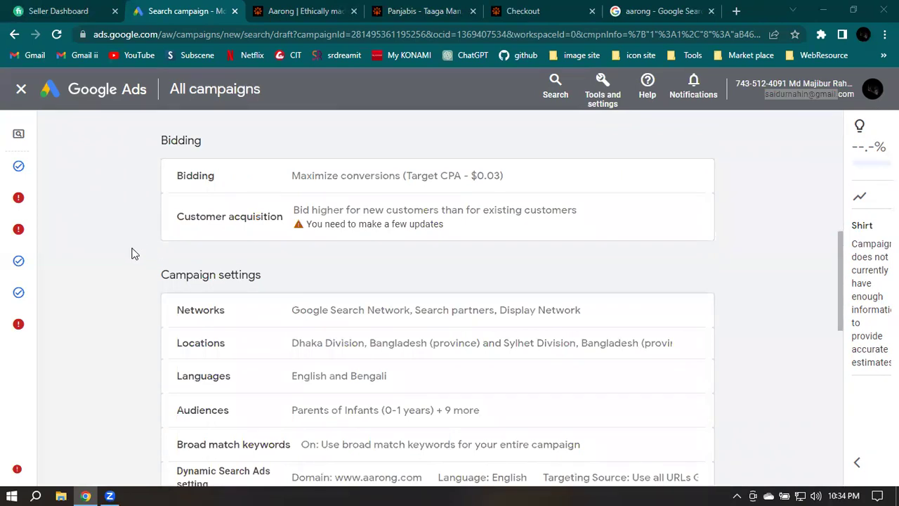
Continue through Extensions and Budget, then bring up the Google accounts list
scroll(135, 254, down, 2)
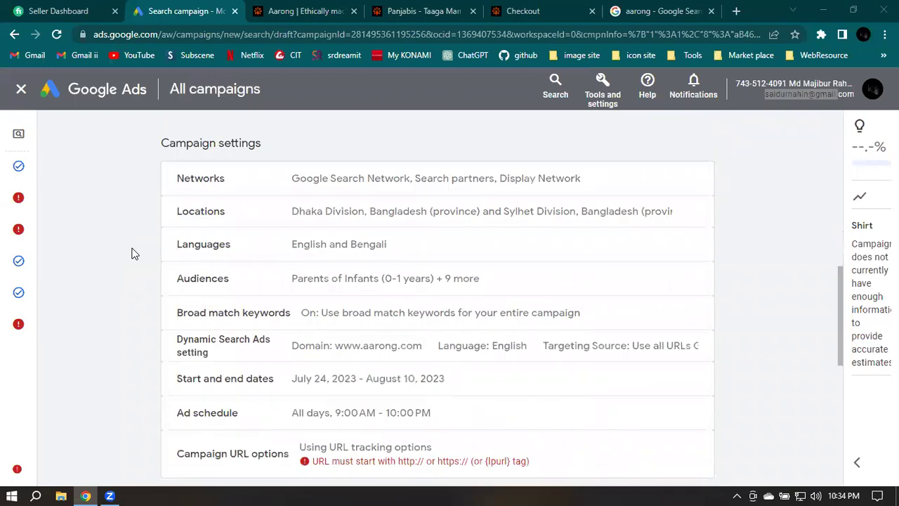
scroll(135, 253, down, 2)
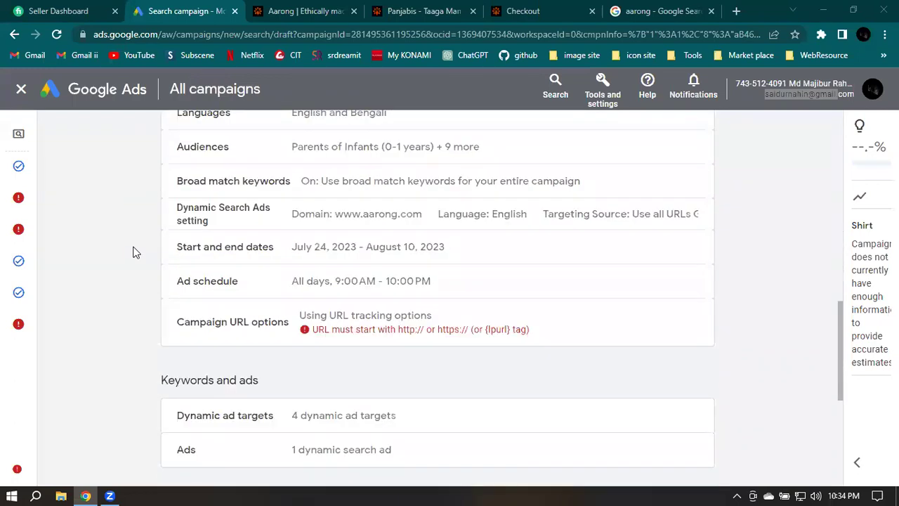
scroll(135, 252, down, 3)
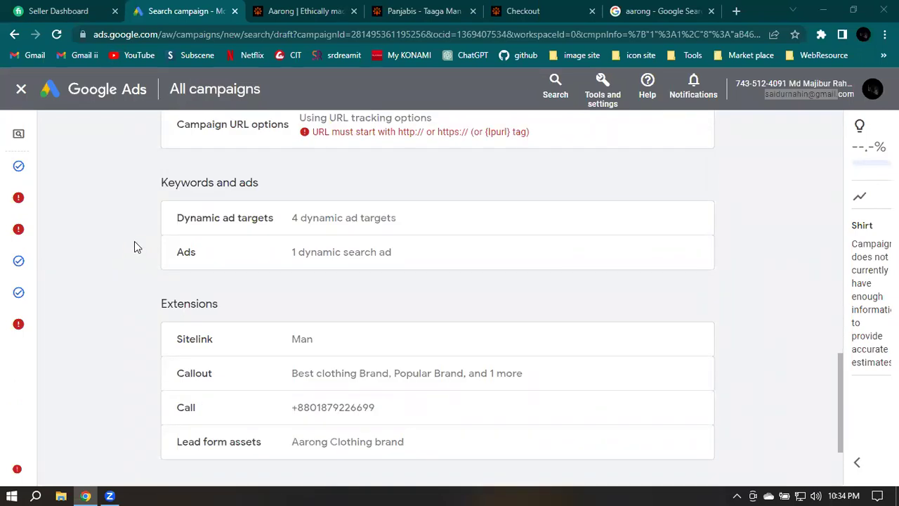
mouse_move(145, 201)
scroll(746, 187, down, 1)
scroll(747, 189, down, 1)
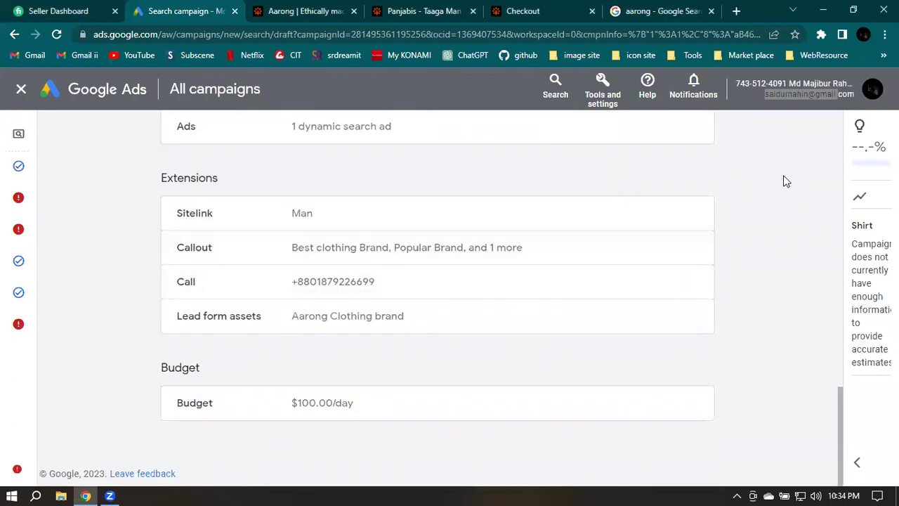
click(875, 89)
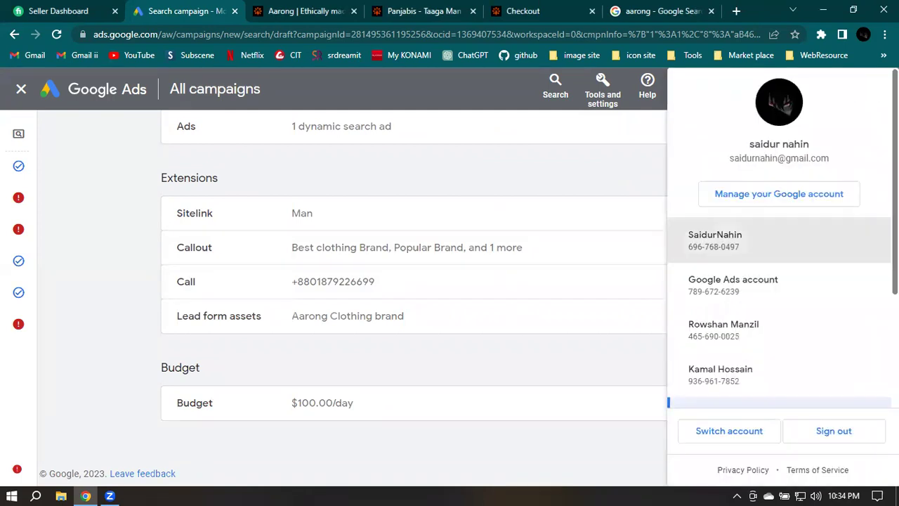
Open the other Ads account from the account panel in a new tab
click(716, 240)
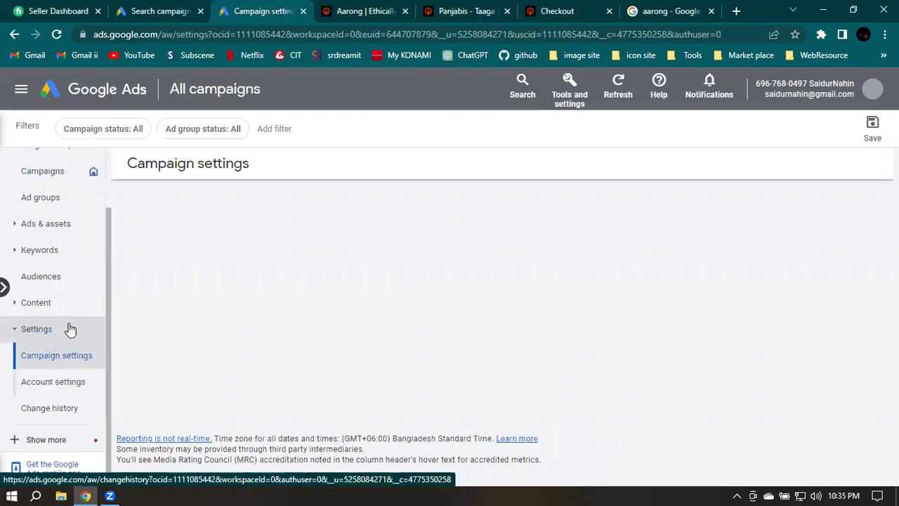
scroll(71, 328, up, 1)
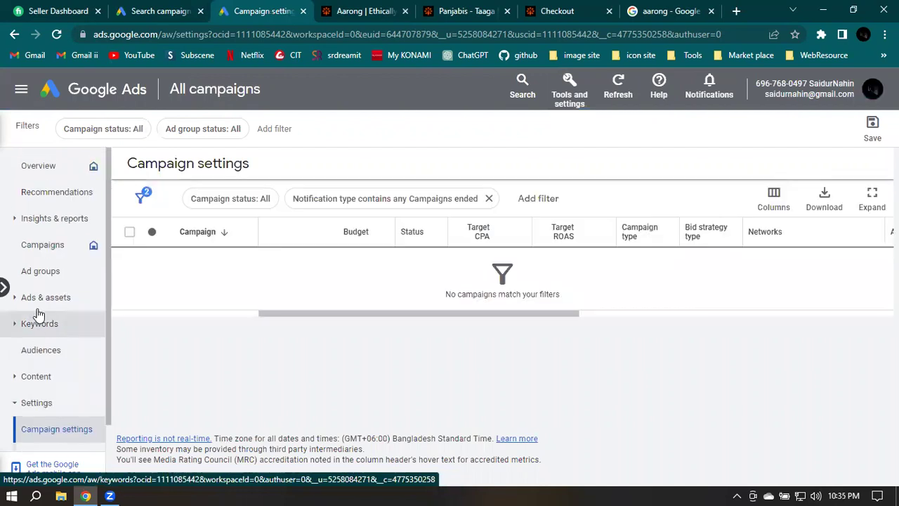
scroll(78, 316, down, 1)
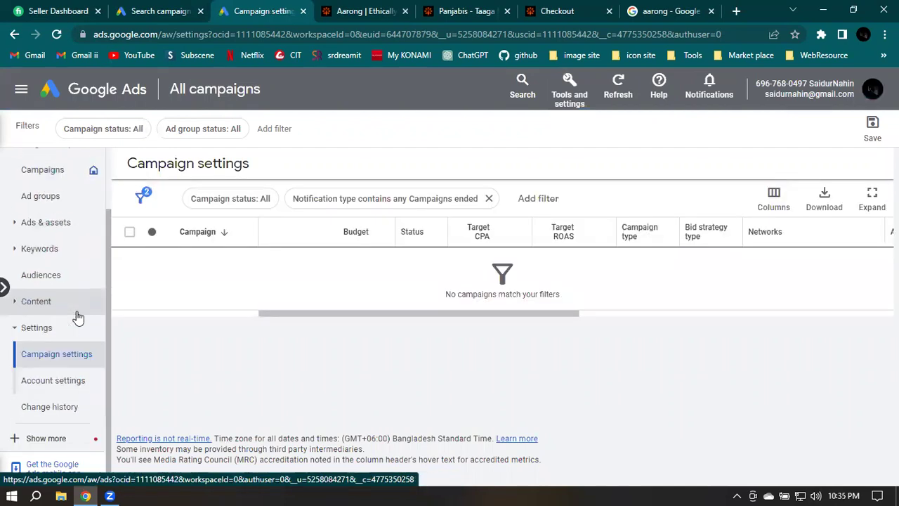
View that account's Account settings: status, Bangladesh time zone, auto-tagging and call reporting
click(55, 381)
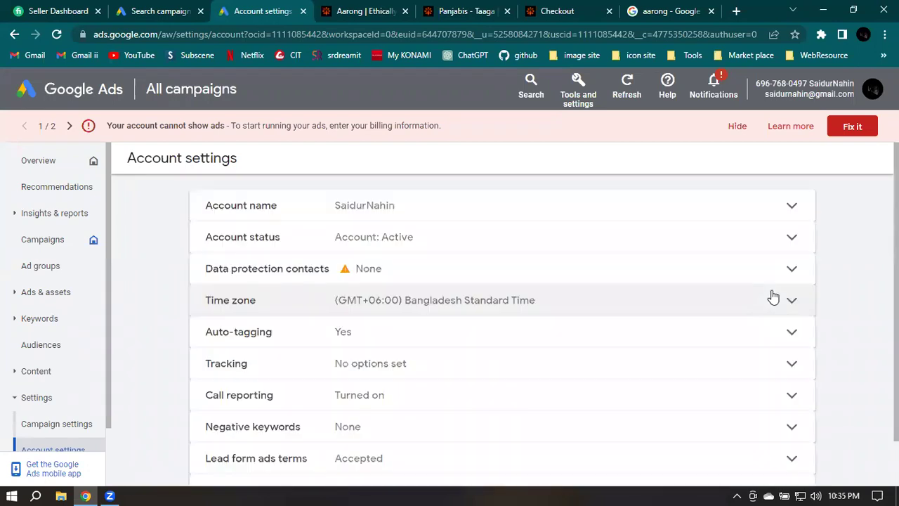
scroll(672, 281, down, 1)
scroll(672, 281, up, 1)
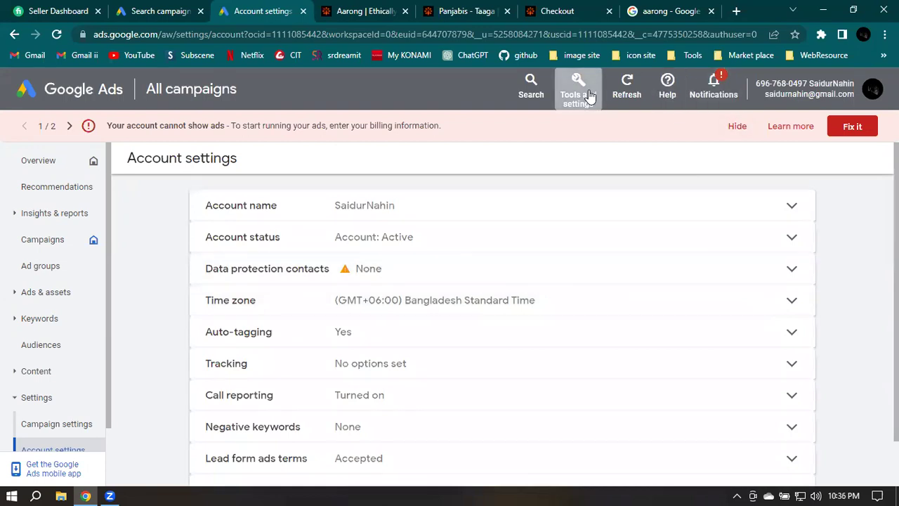
Start a new billing setup via Tools and settings > Billing, dismissing the feedback survey
click(589, 96)
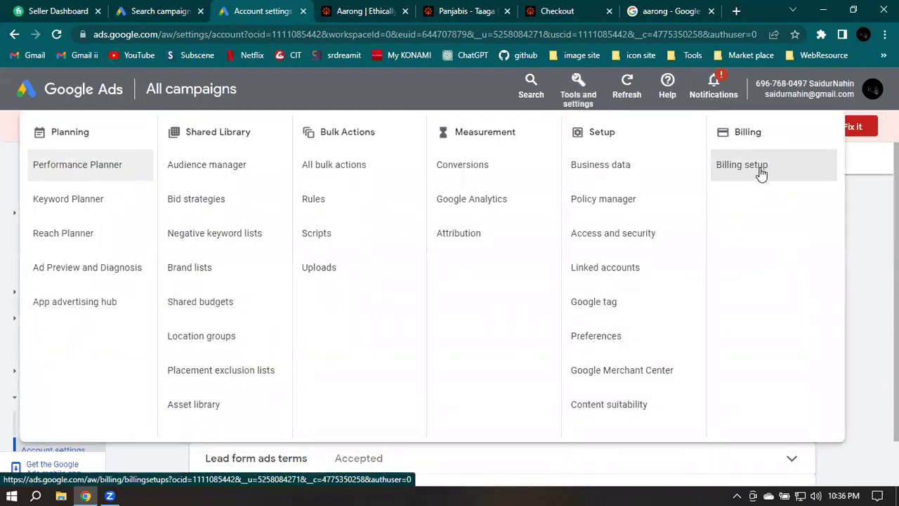
click(761, 174)
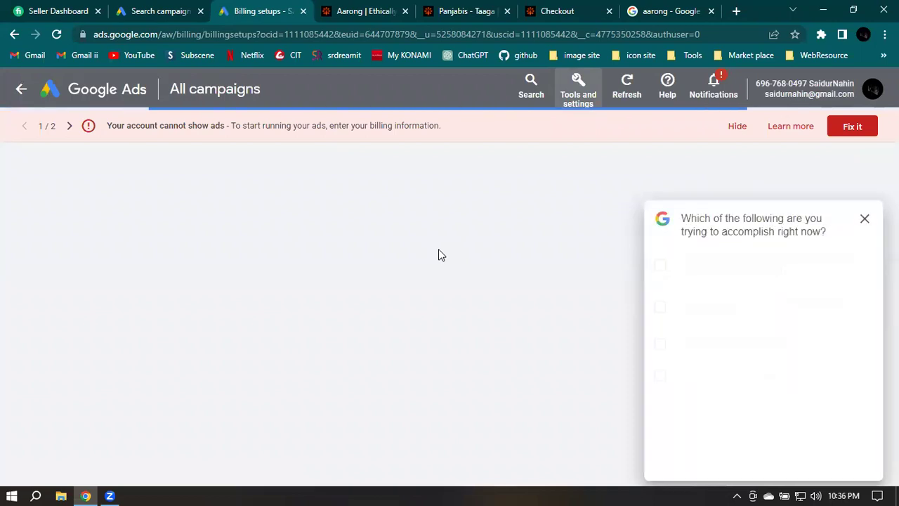
click(865, 220)
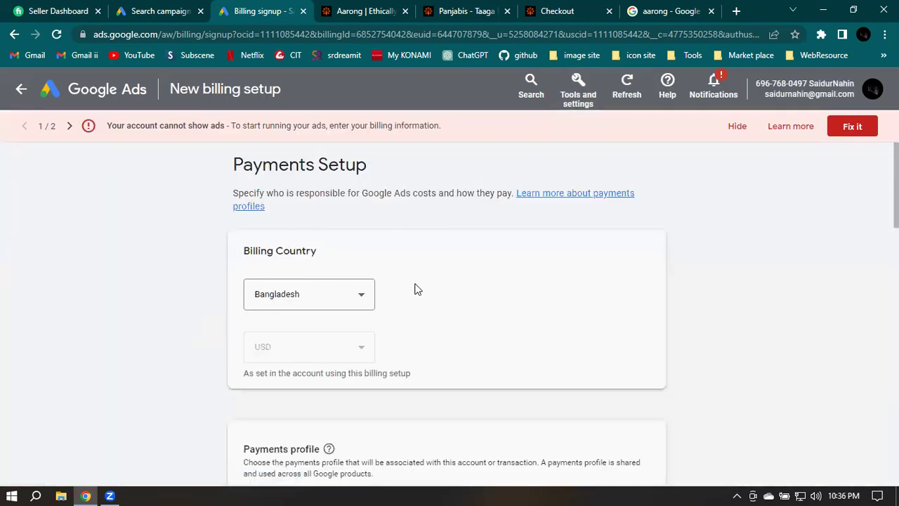
scroll(272, 291, down, 1)
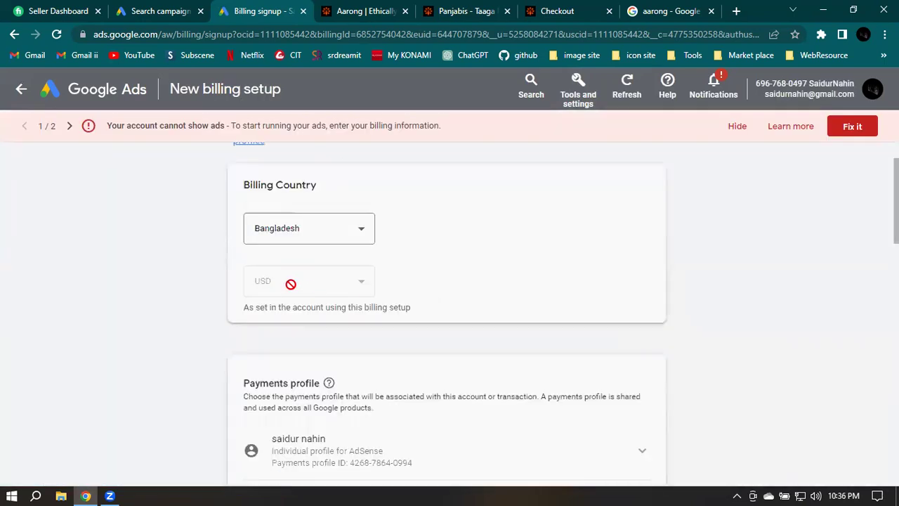
scroll(338, 287, down, 1)
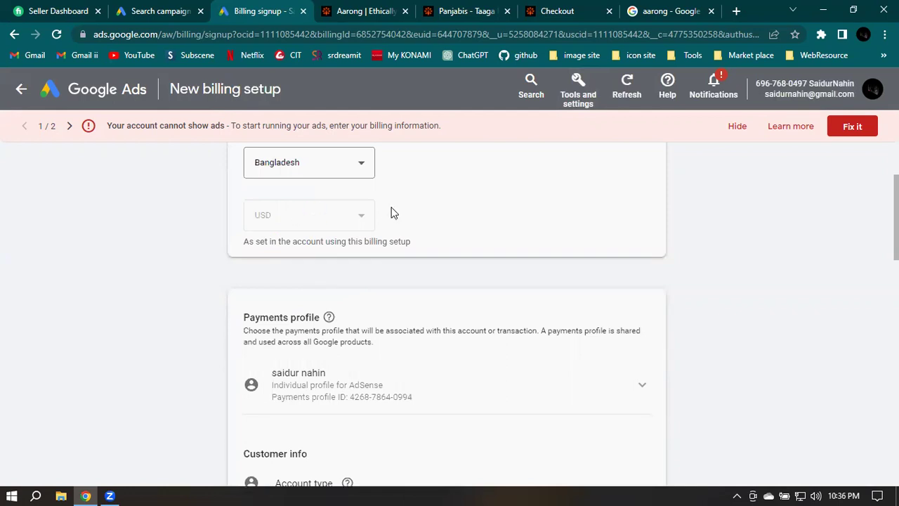
scroll(396, 213, up, 1)
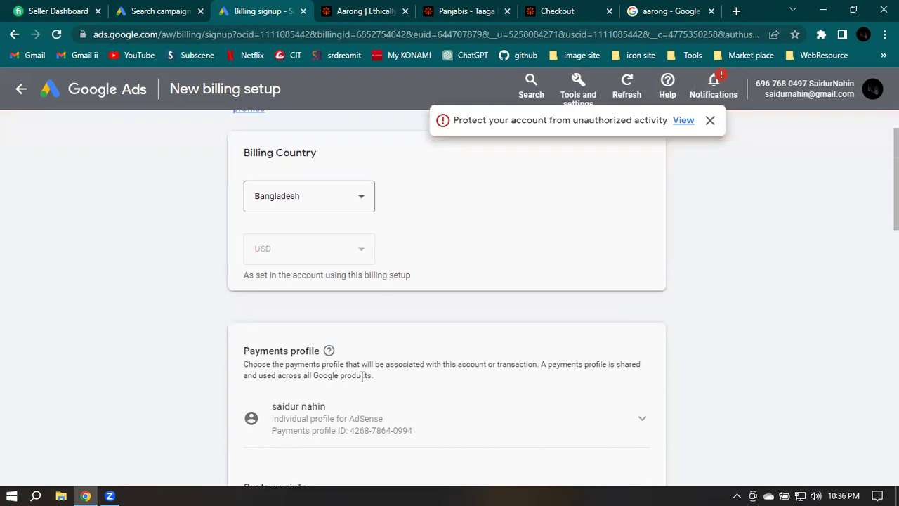
click(710, 121)
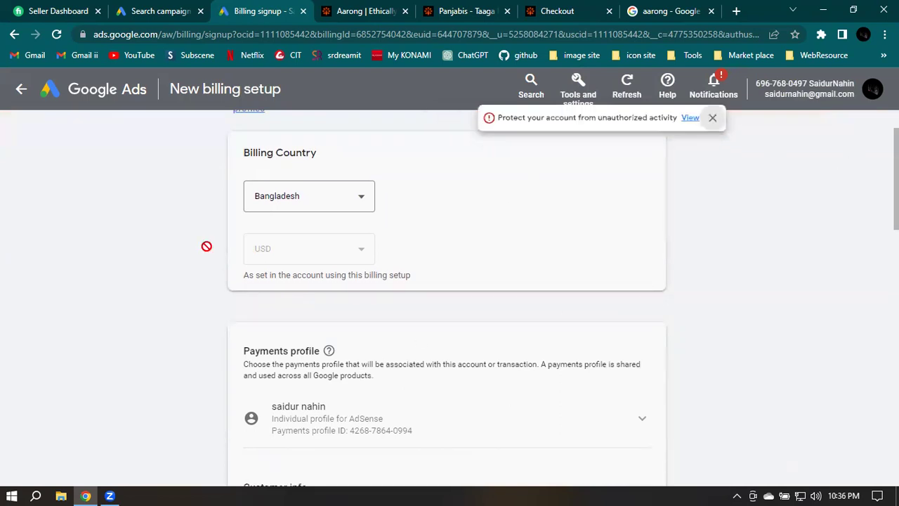
scroll(402, 277, down, 2)
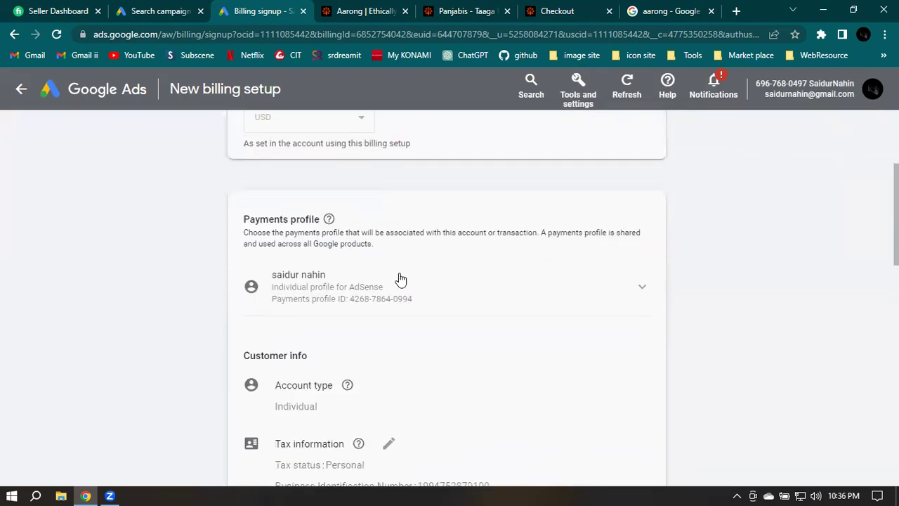
scroll(393, 379, down, 2)
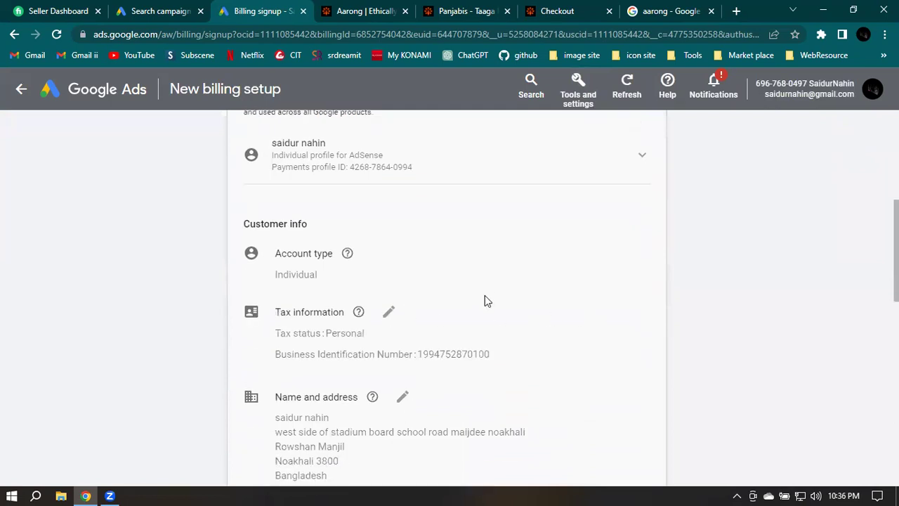
scroll(450, 306, down, 1)
scroll(415, 309, down, 3)
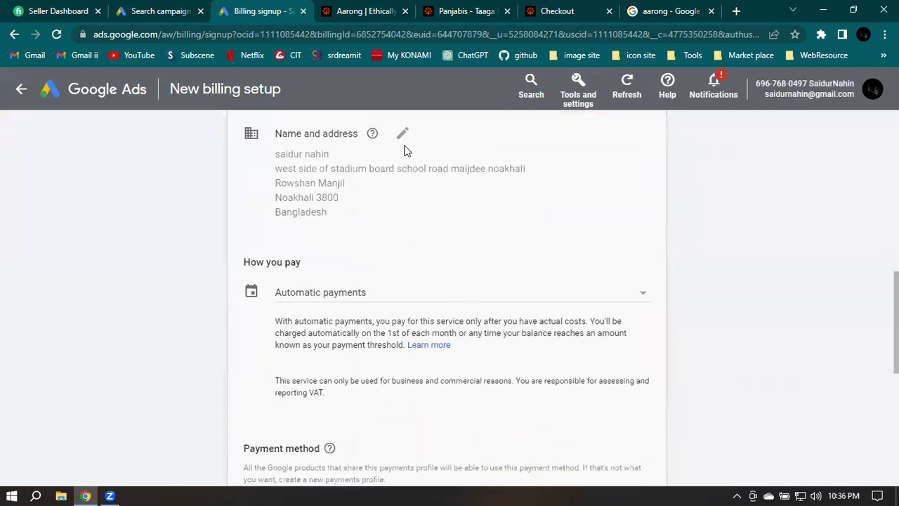
scroll(406, 148, down, 1)
scroll(406, 167, down, 2)
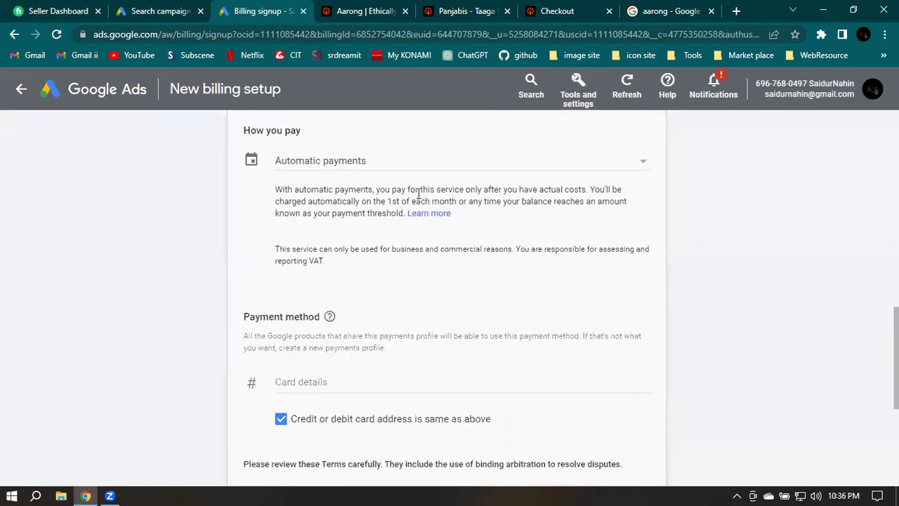
Select Manual payments as how you pay and accept the Google Ads terms
click(448, 163)
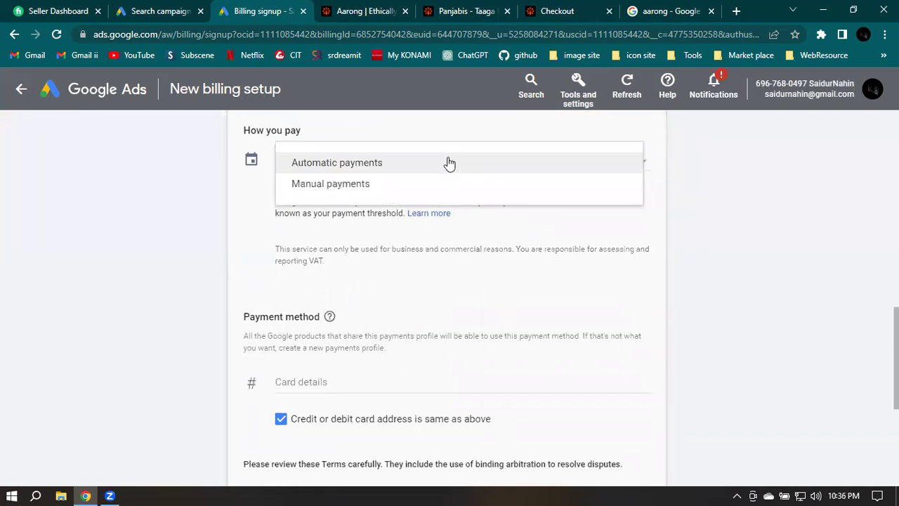
click(352, 185)
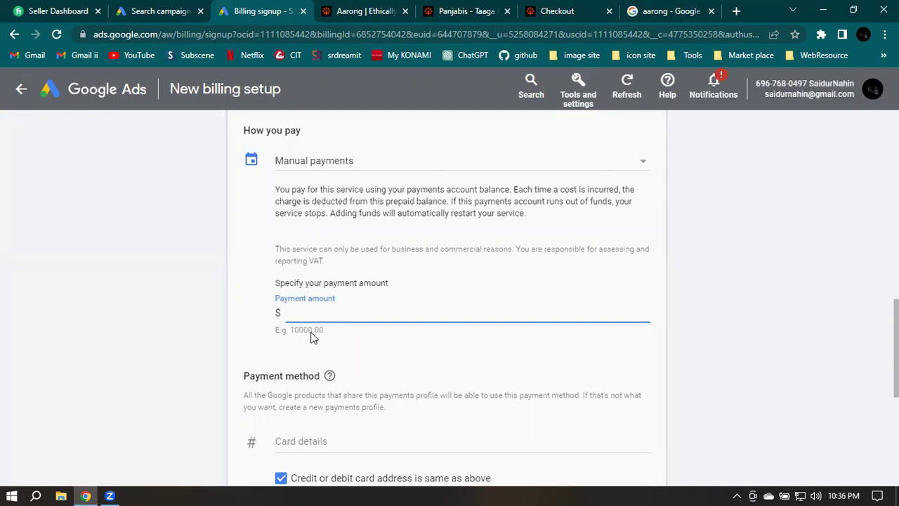
scroll(345, 333, down, 4)
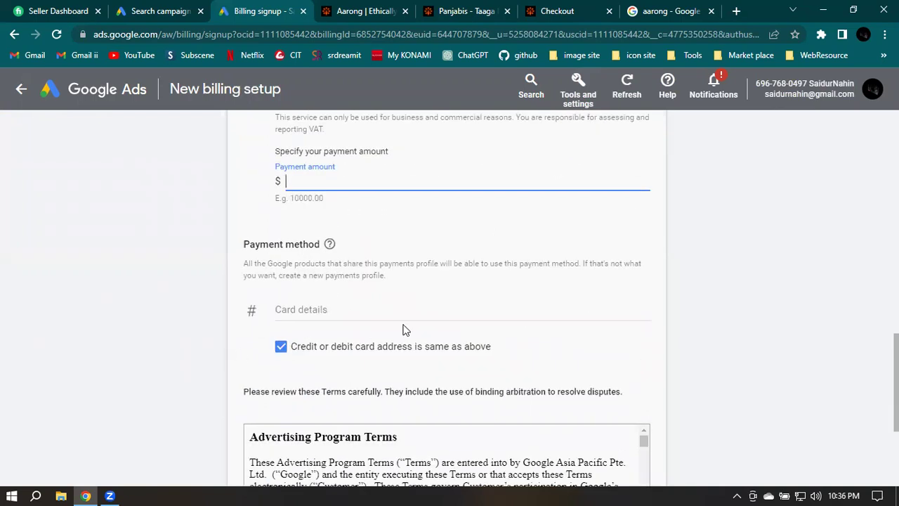
click(250, 410)
Open the card details entry fields for the payment method
scroll(372, 239, up, 2)
scroll(379, 253, down, 4)
scroll(372, 241, up, 3)
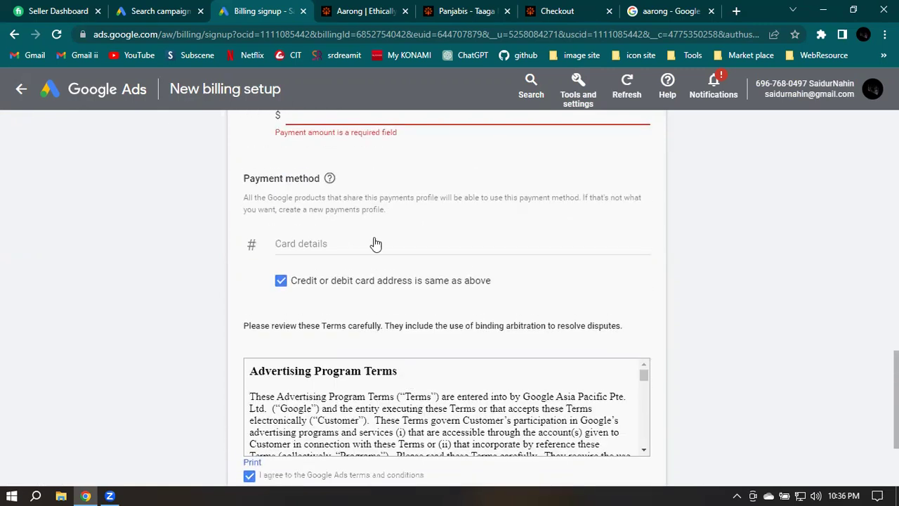
scroll(375, 240, up, 2)
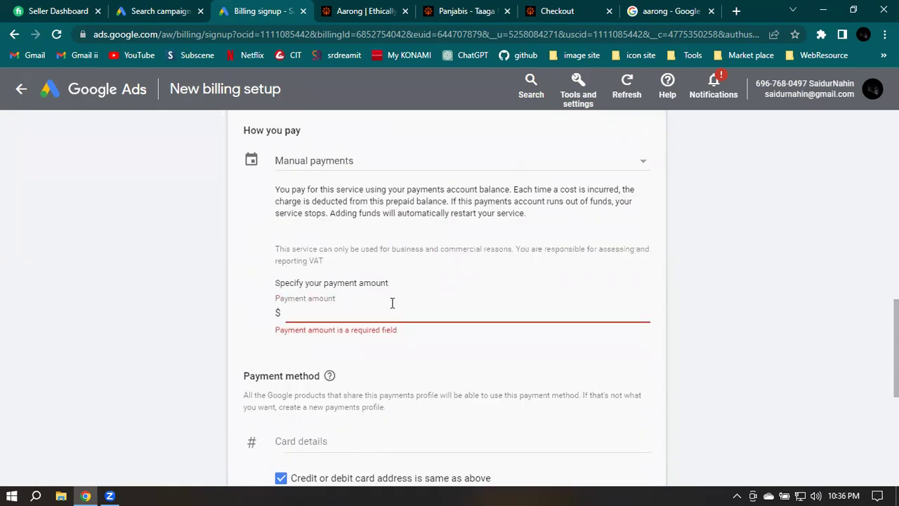
scroll(365, 308, down, 1)
click(340, 311)
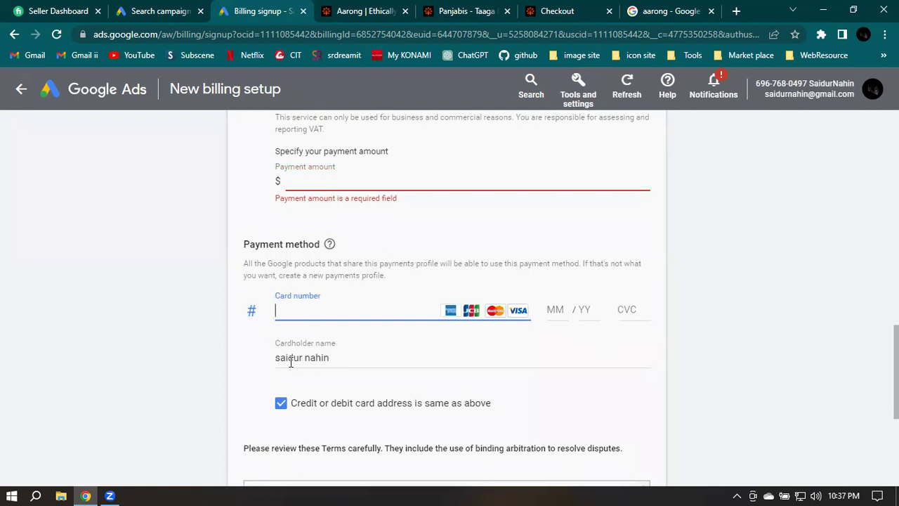
Look over the card form, then switch back to the Search campaign review tab
scroll(442, 323, down, 1)
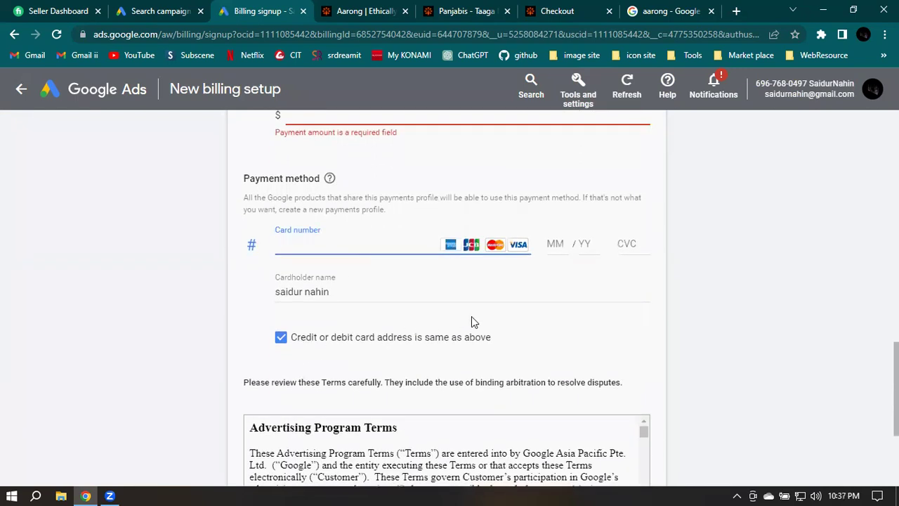
scroll(473, 321, down, 2)
scroll(456, 388, down, 2)
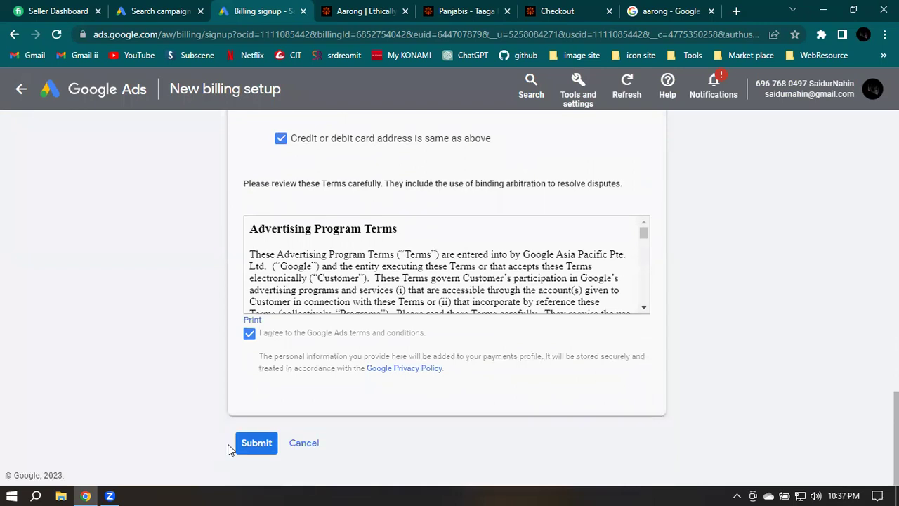
scroll(490, 251, up, 3)
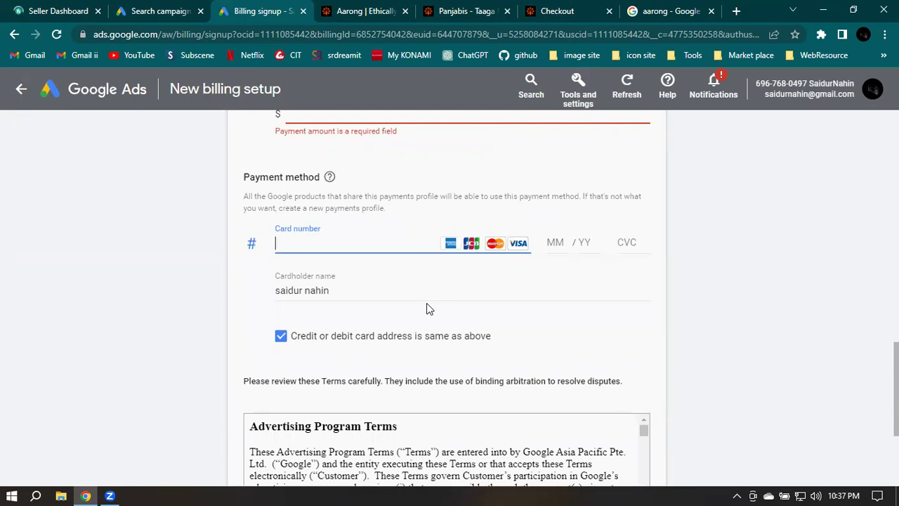
scroll(428, 305, up, 3)
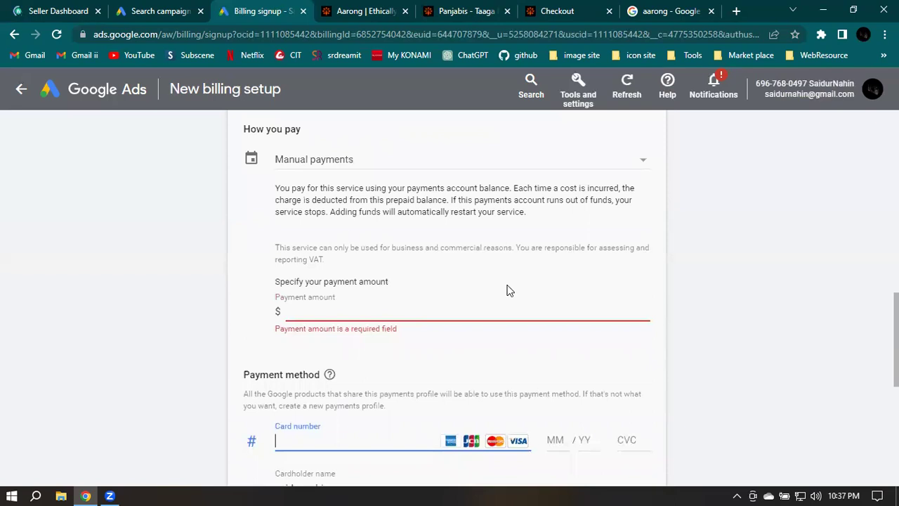
scroll(531, 284, up, 10)
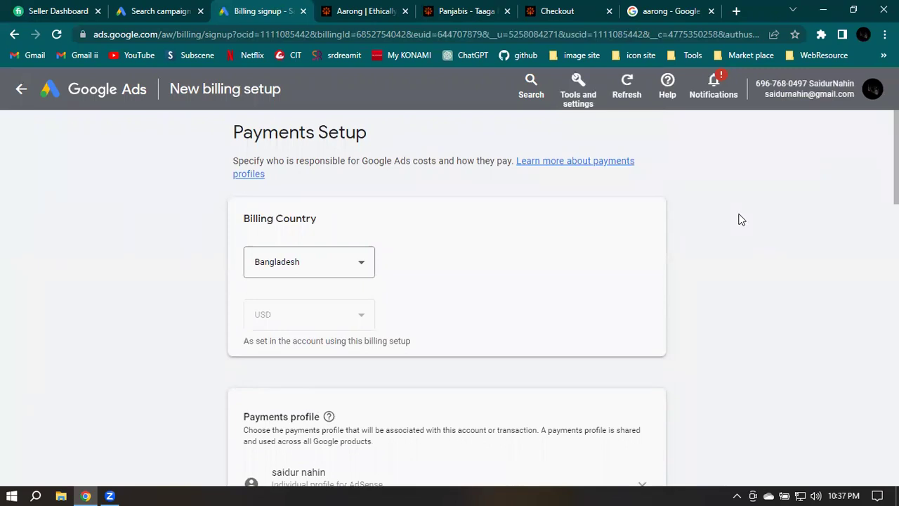
click(130, 9)
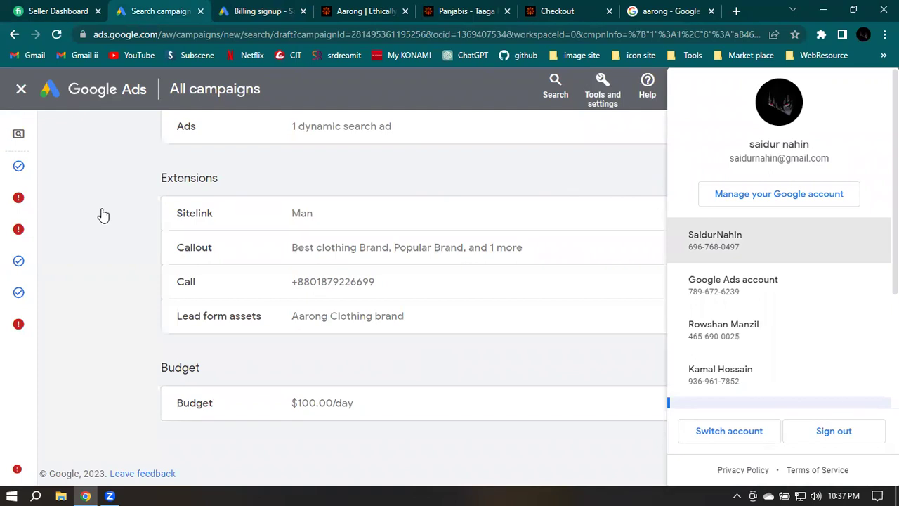
Dismiss the account panel and scroll the review to the Keywords, Extensions and Budget sections
click(137, 221)
scroll(151, 221, up, 2)
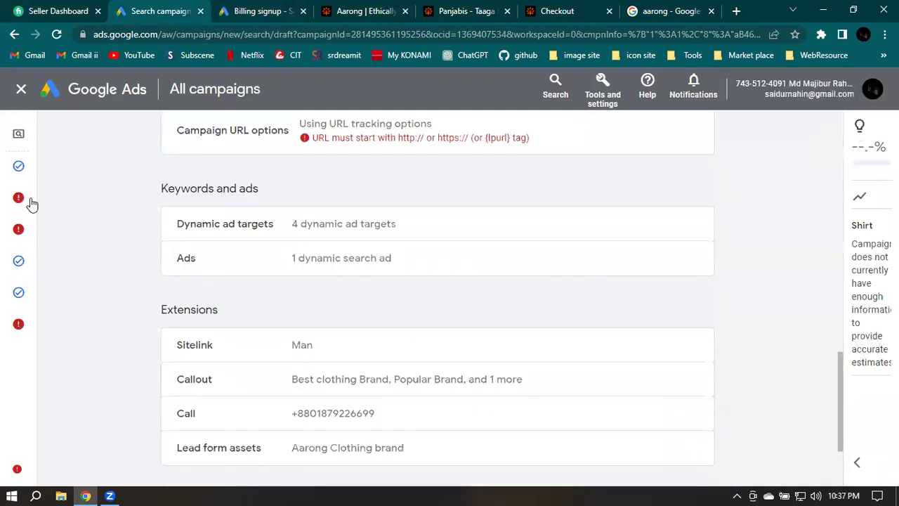
scroll(499, 143, up, 2)
scroll(480, 293, up, 1)
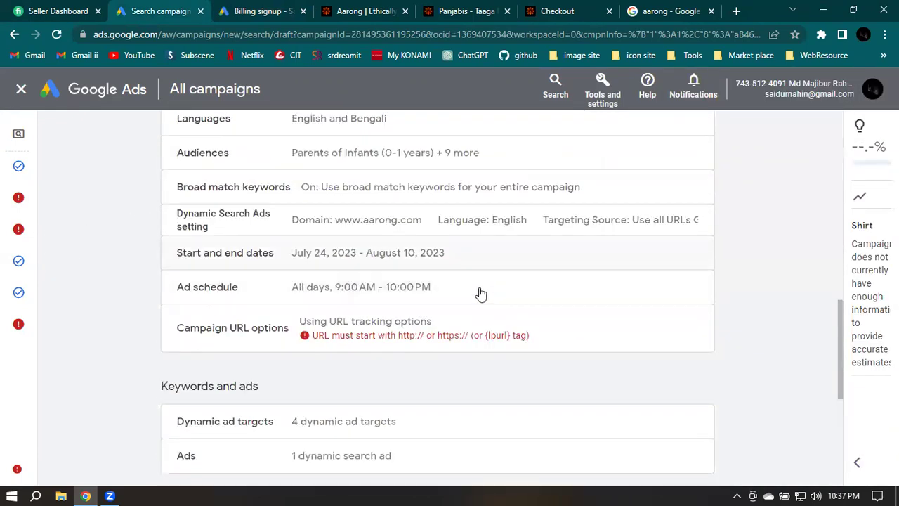
scroll(752, 286, down, 1)
scroll(752, 286, down, 4)
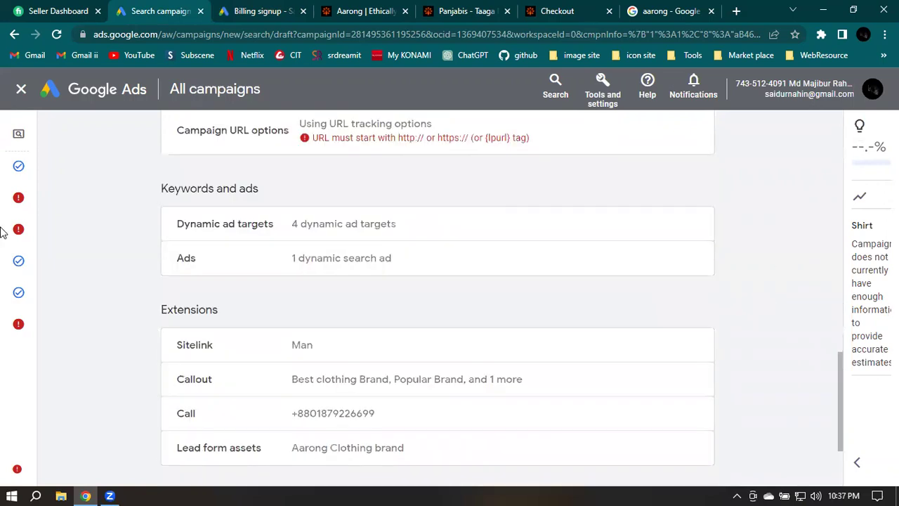
mouse_move(25, 173)
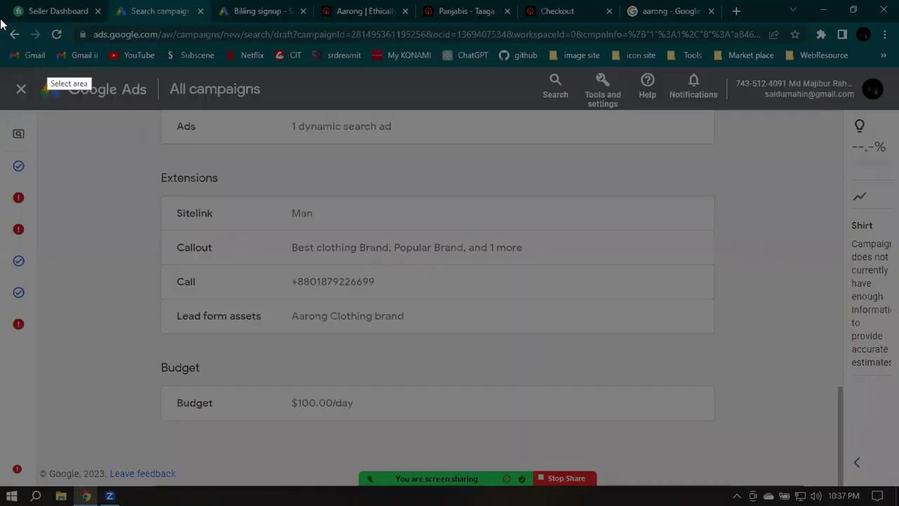
drag(0, 1, 898, 505)
click(748, 428)
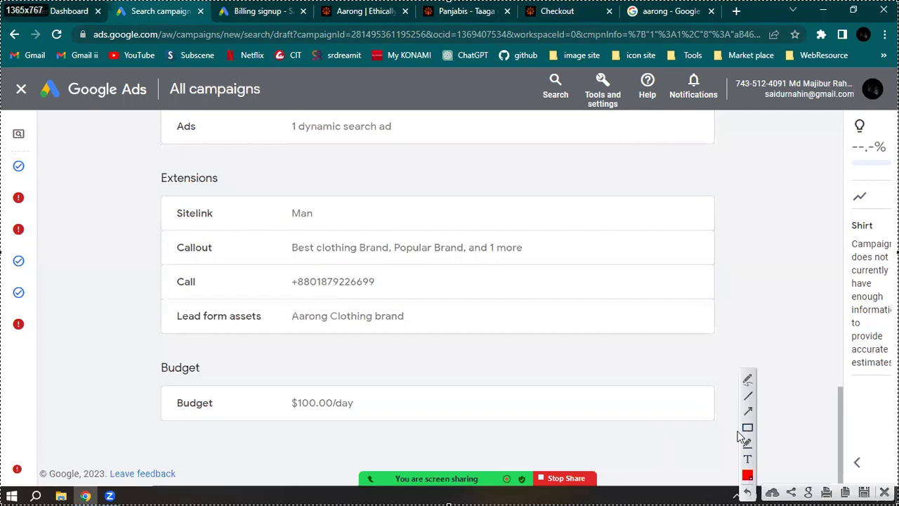
mouse_move(624, 432)
mouse_down()
mouse_move(636, 473)
mouse_move(775, 482)
mouse_move(754, 482)
mouse_up()
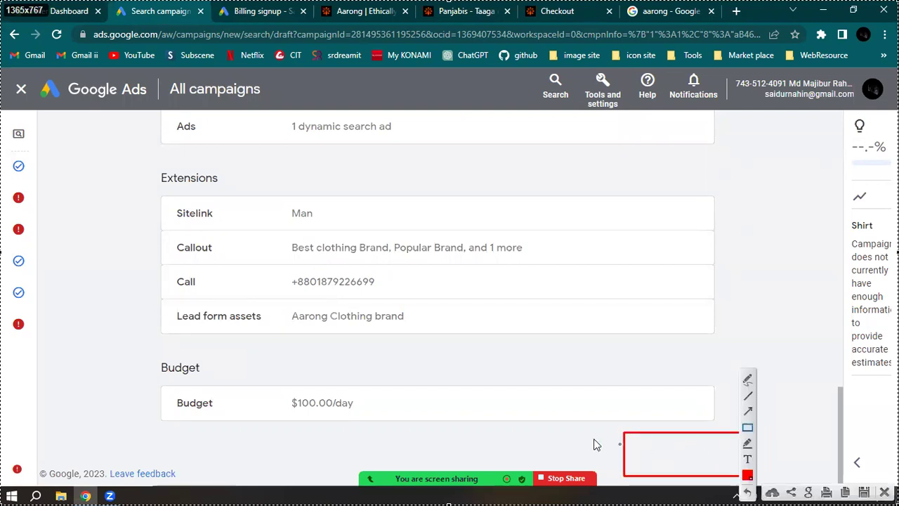
click(749, 412)
drag(809, 416, 707, 452)
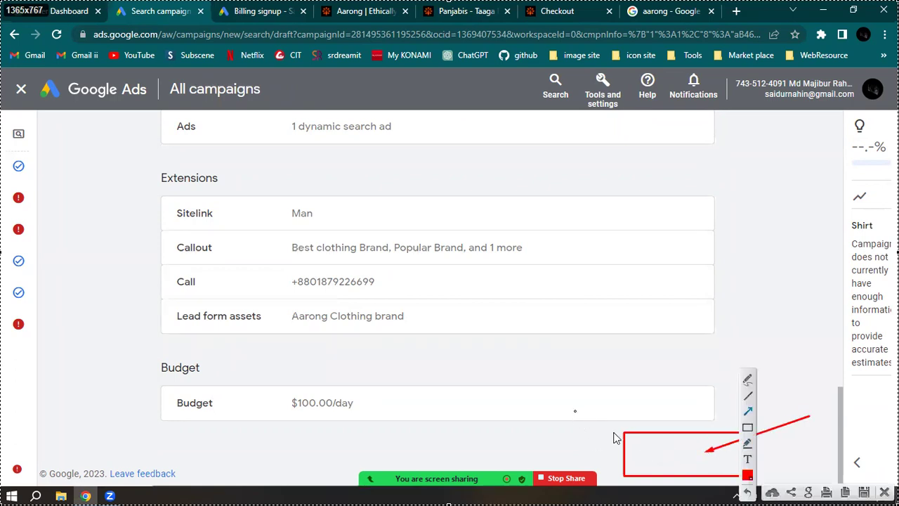
click(884, 492)
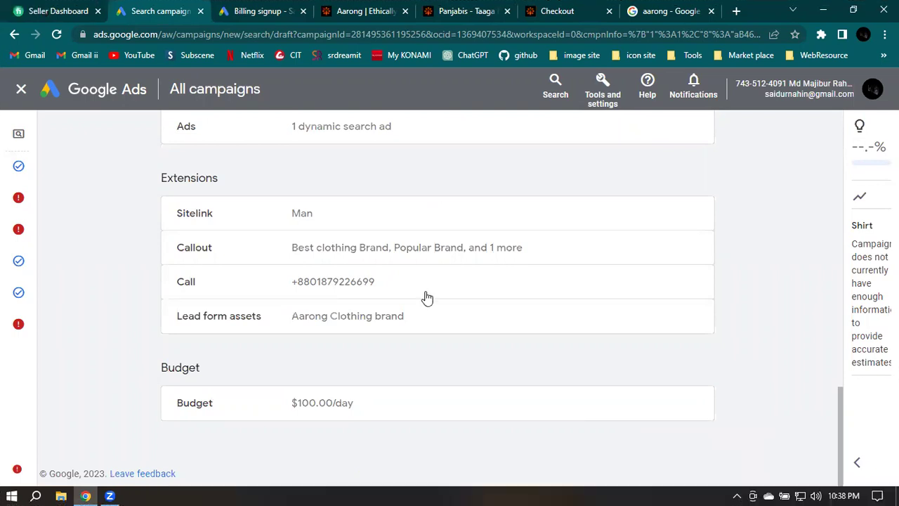
scroll(426, 297, up, 2)
scroll(321, 251, up, 3)
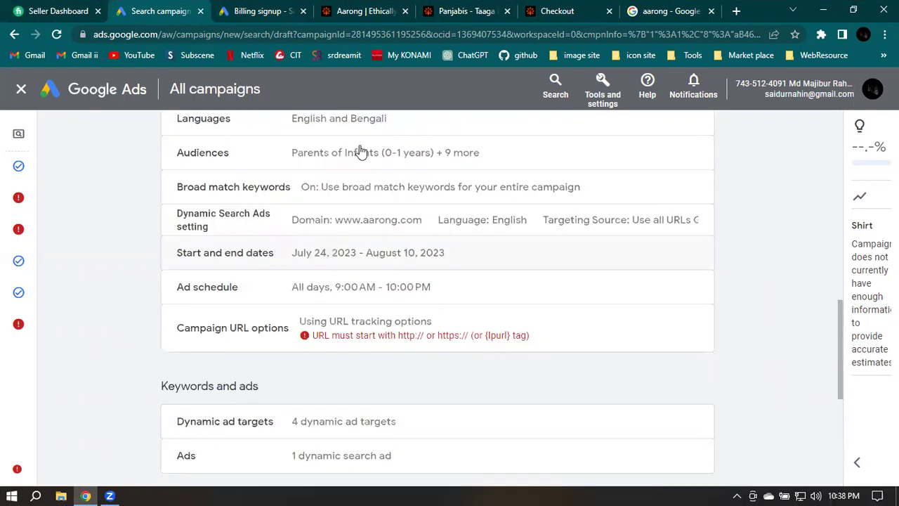
scroll(452, 271, up, 1)
scroll(378, 288, up, 5)
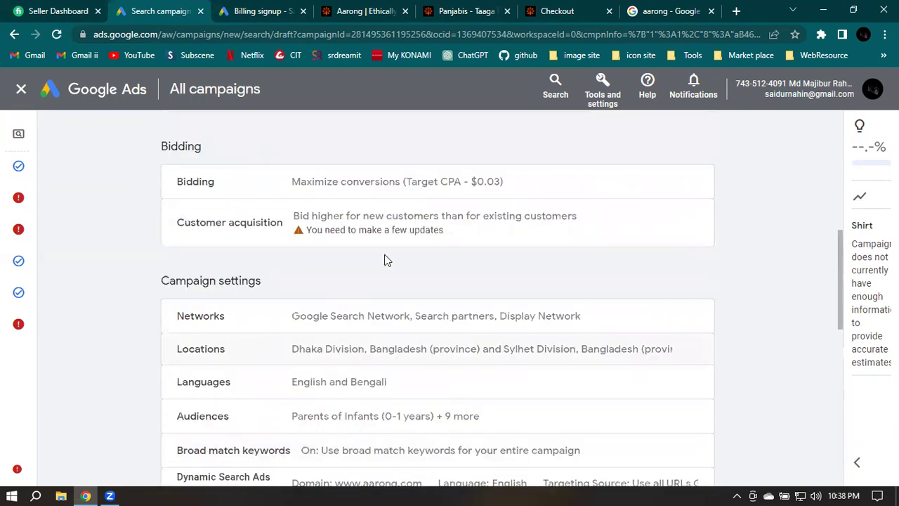
scroll(653, 295, up, 2)
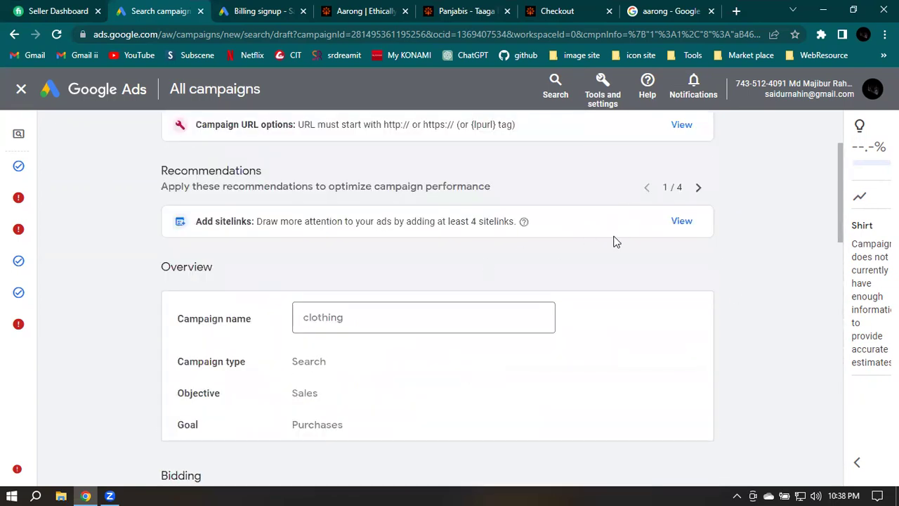
scroll(752, 261, up, 2)
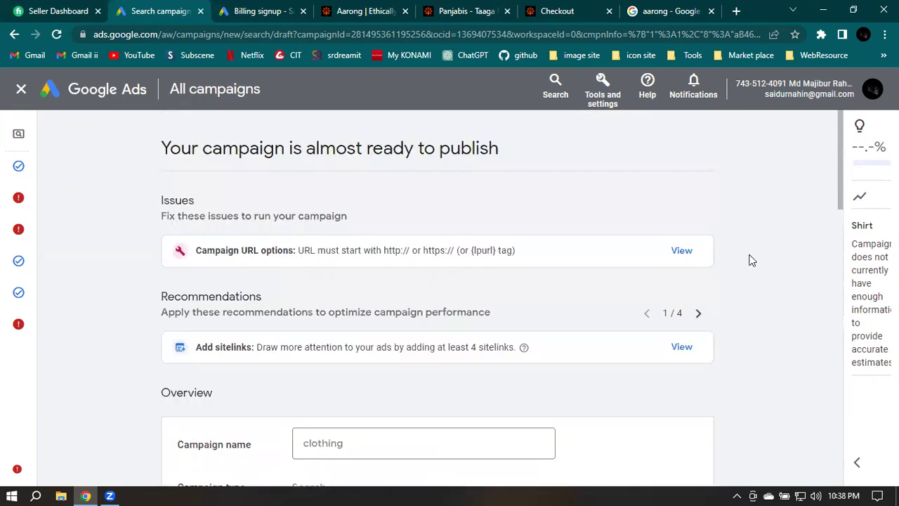